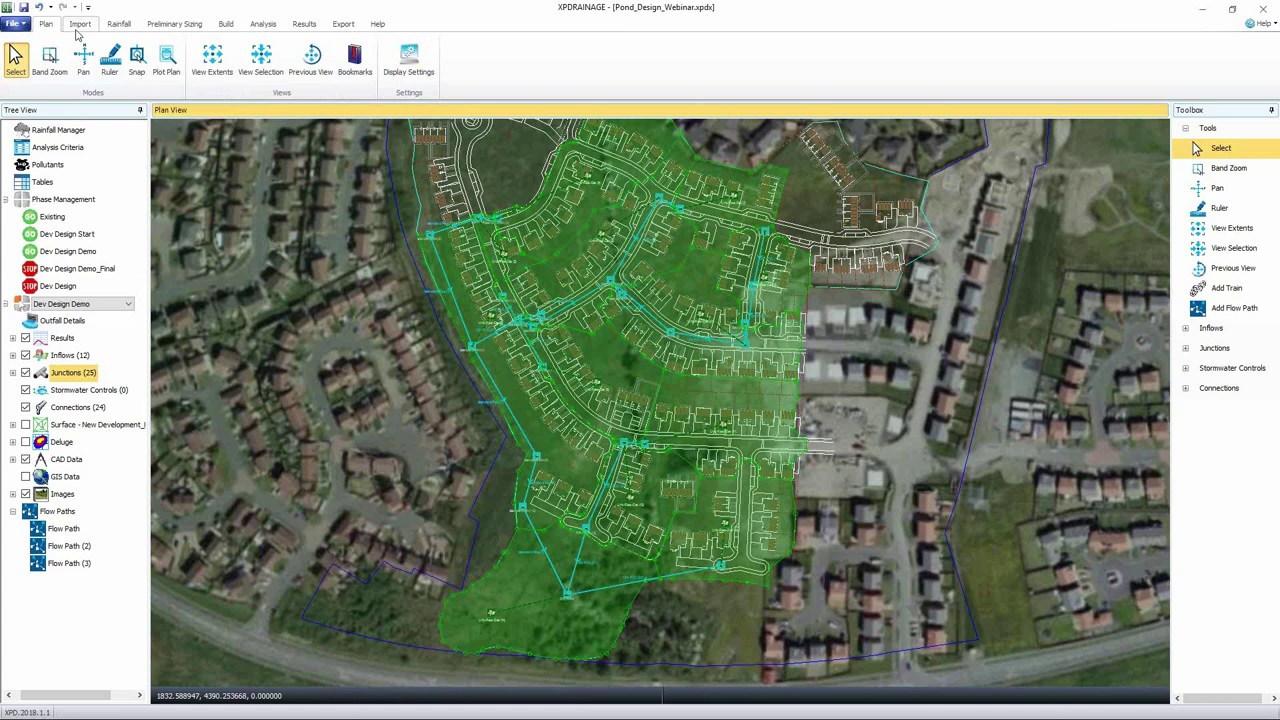
click(79, 25)
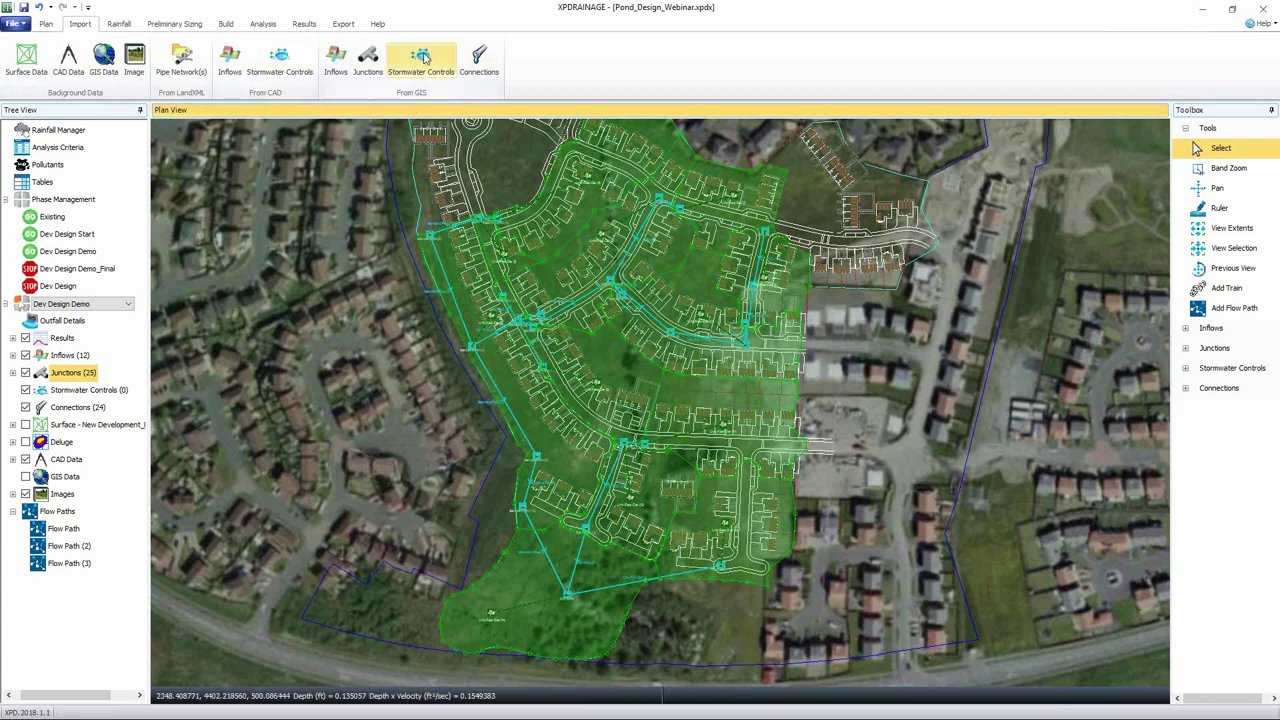
click(170, 26)
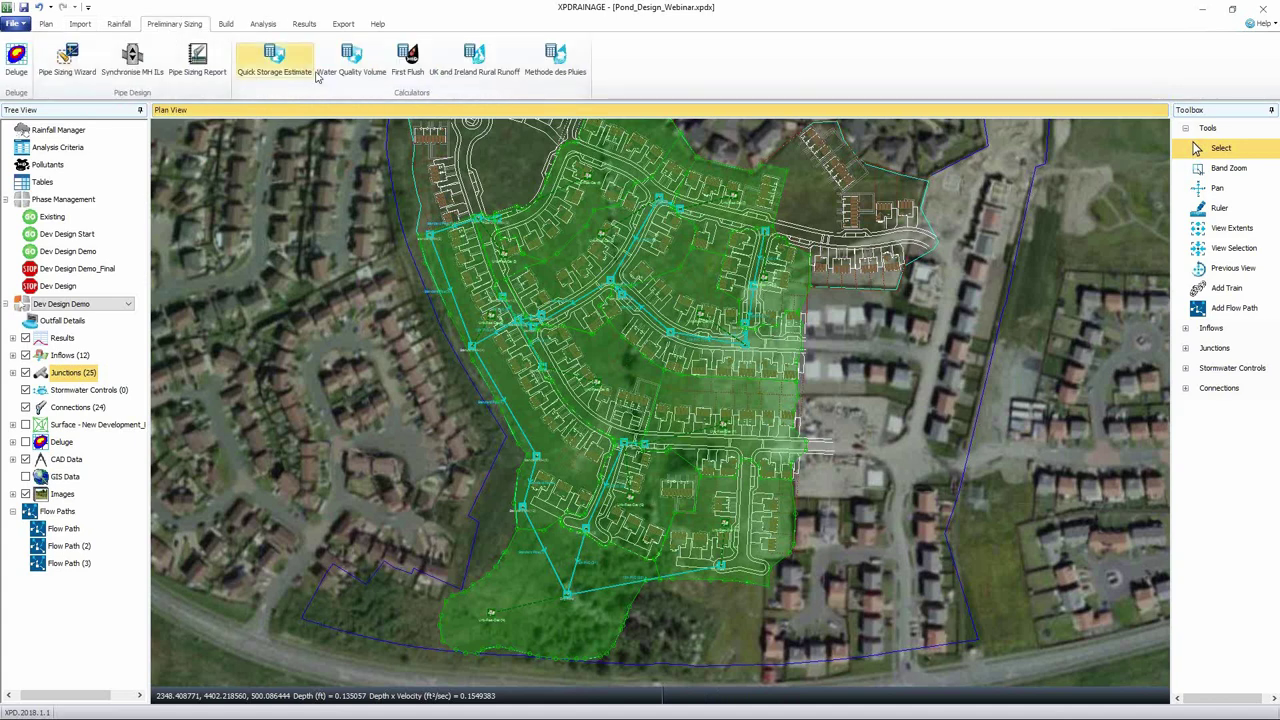
click(220, 28)
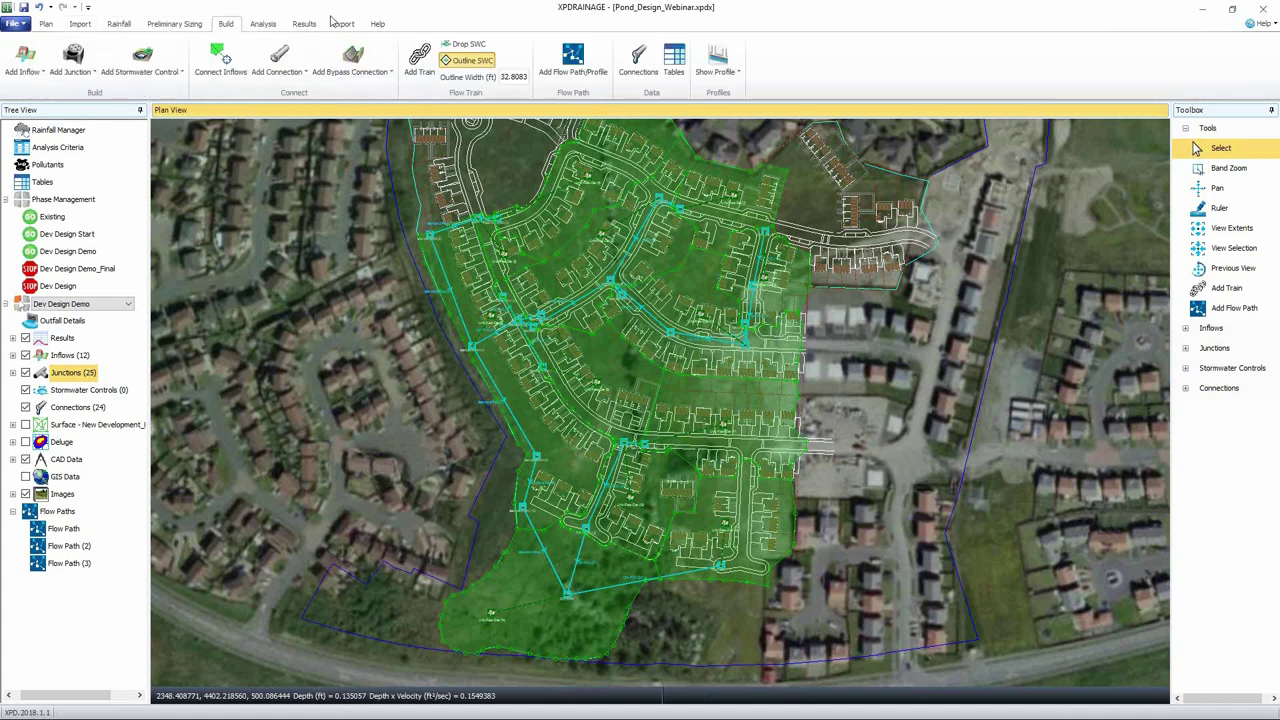
click(306, 26)
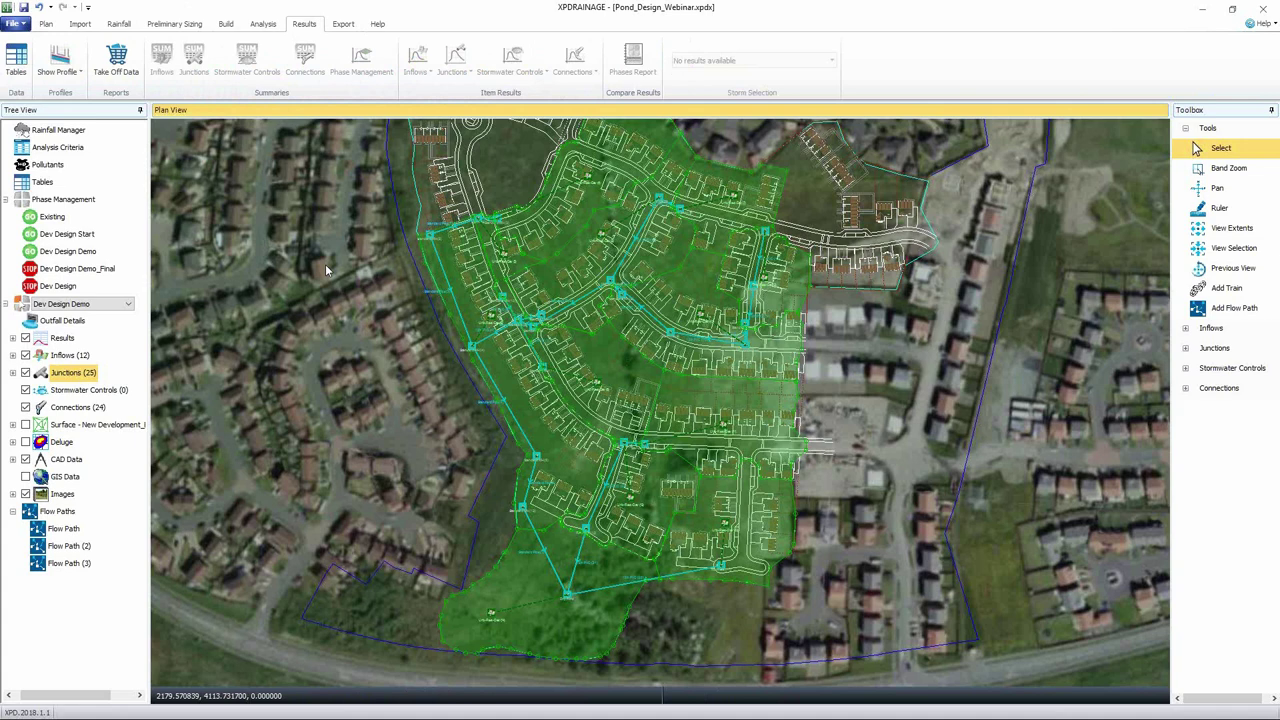
click(46, 23)
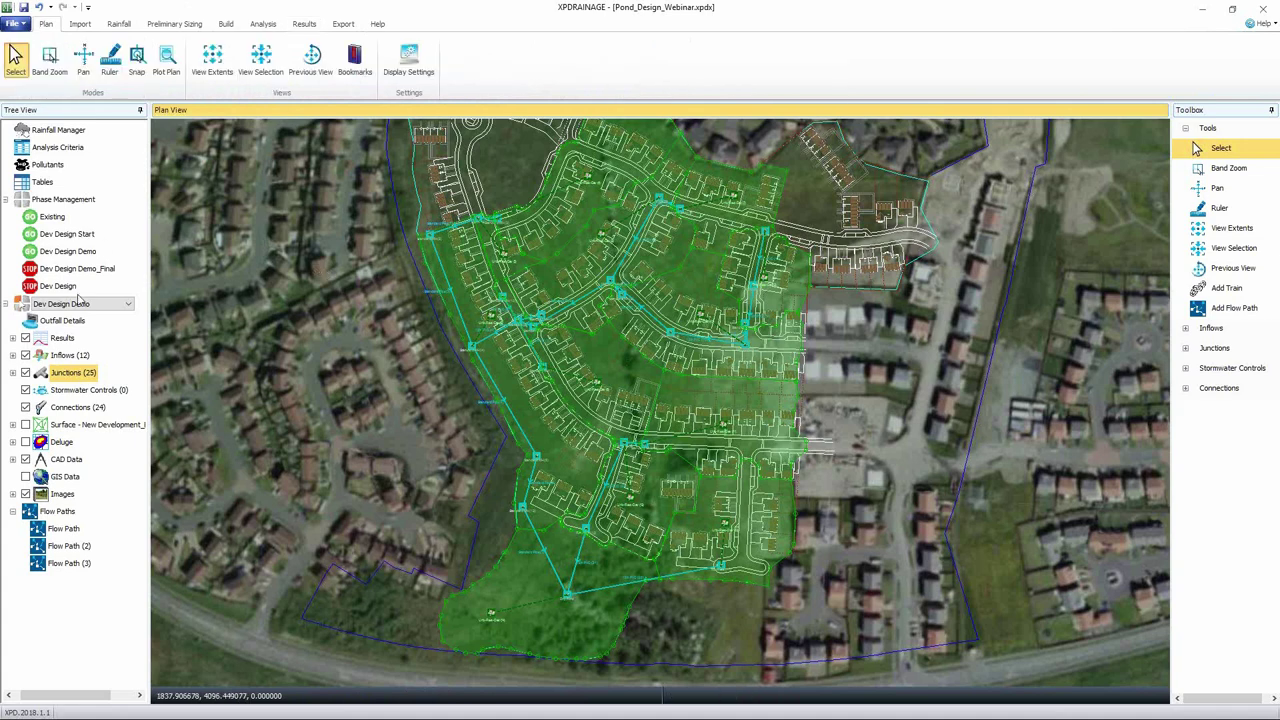
right_click(73, 408)
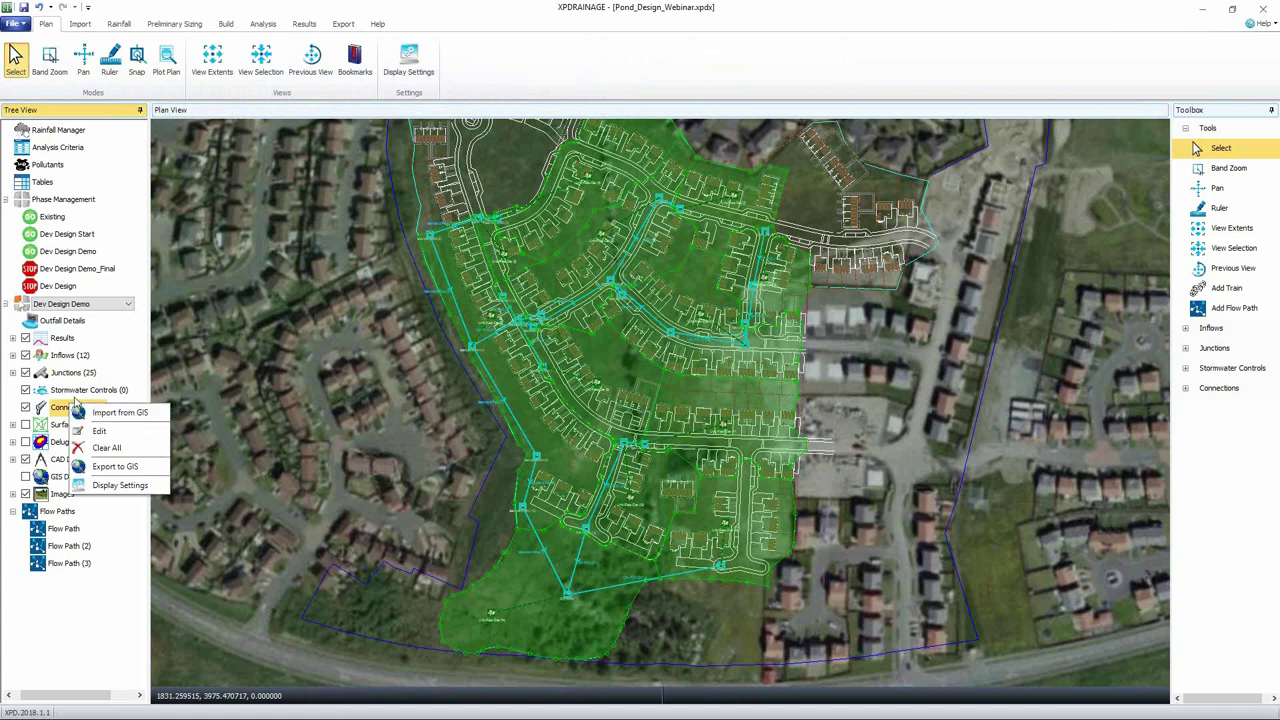
click(209, 397)
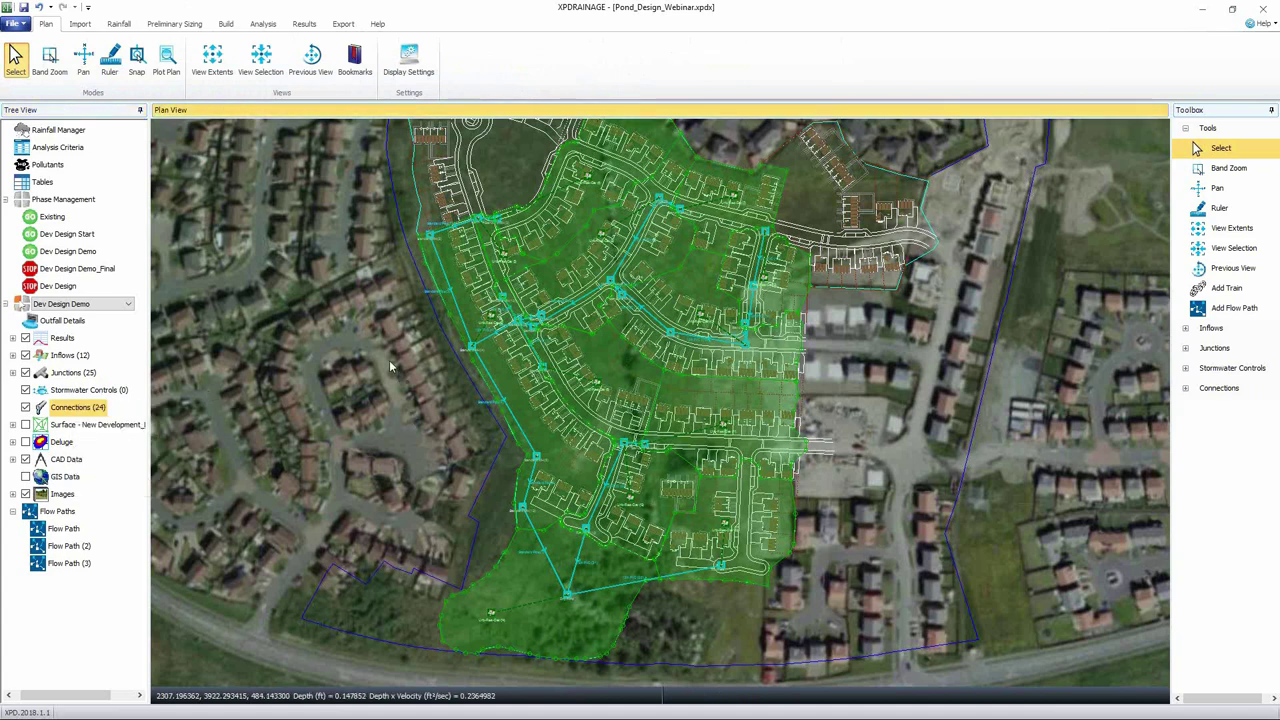
- View the long-section profile of the first flow path at full size, and close it again
click(65, 531)
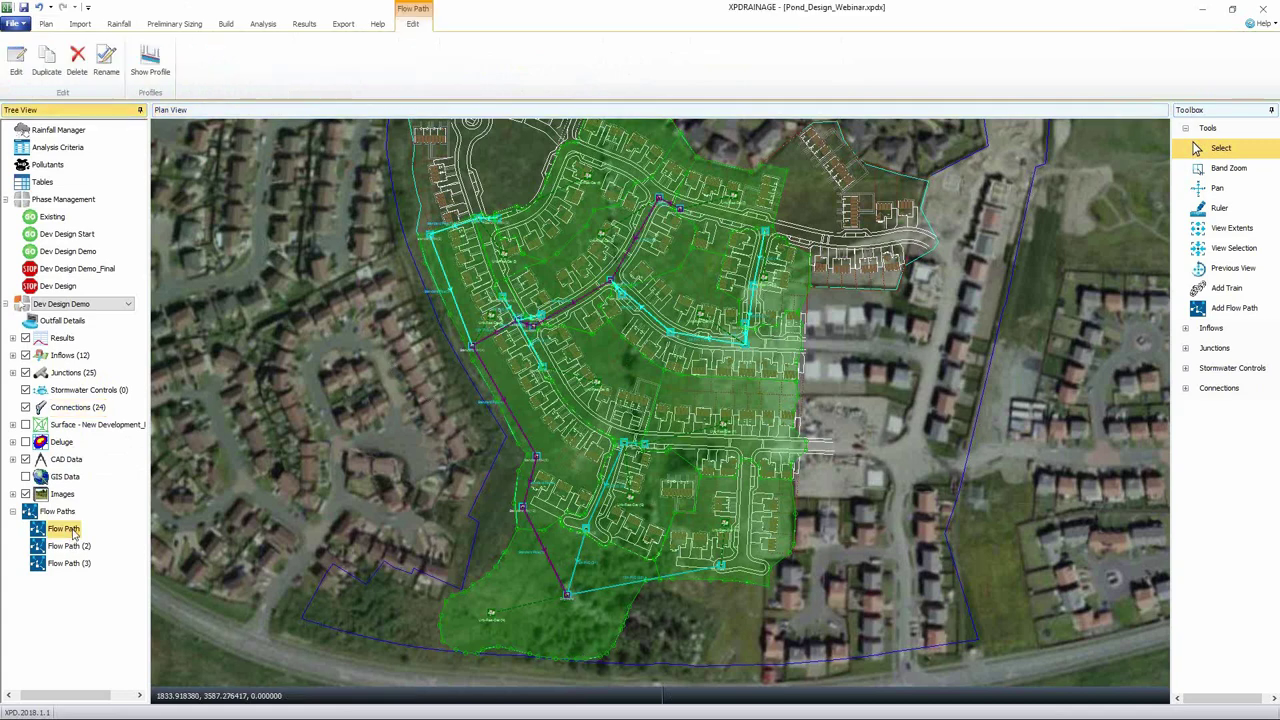
right_click(77, 534)
click(114, 640)
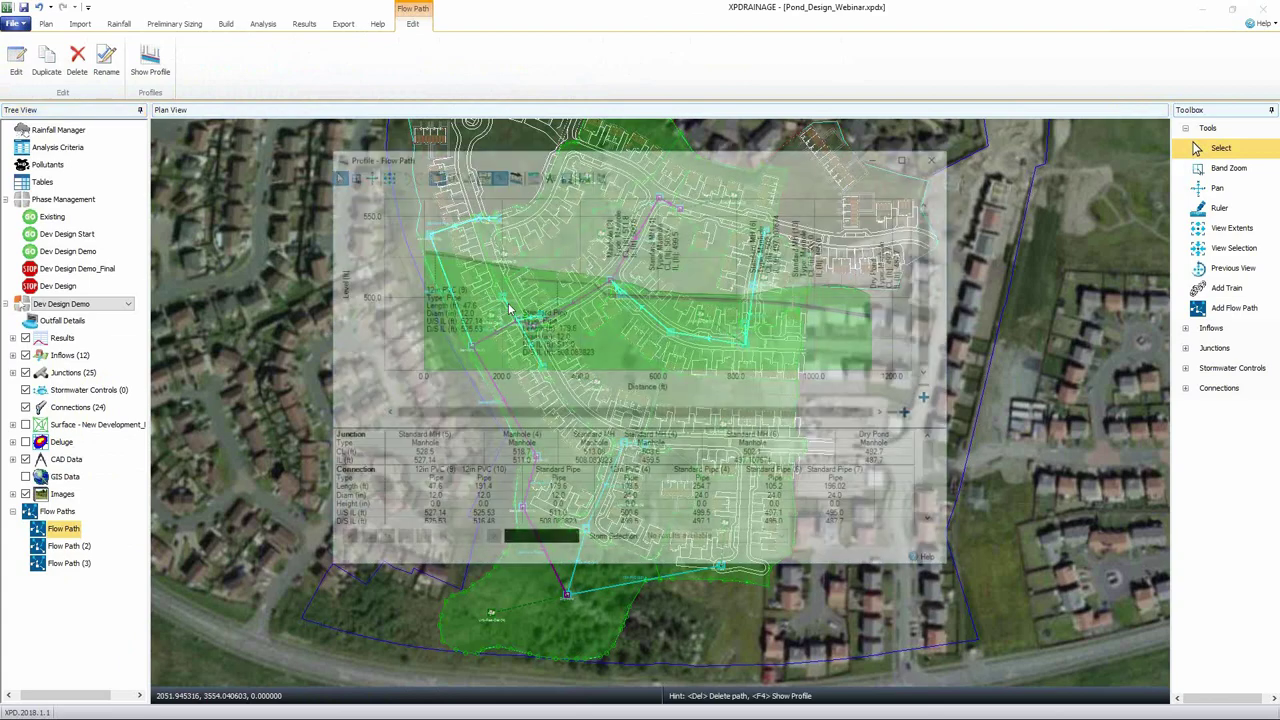
click(908, 155)
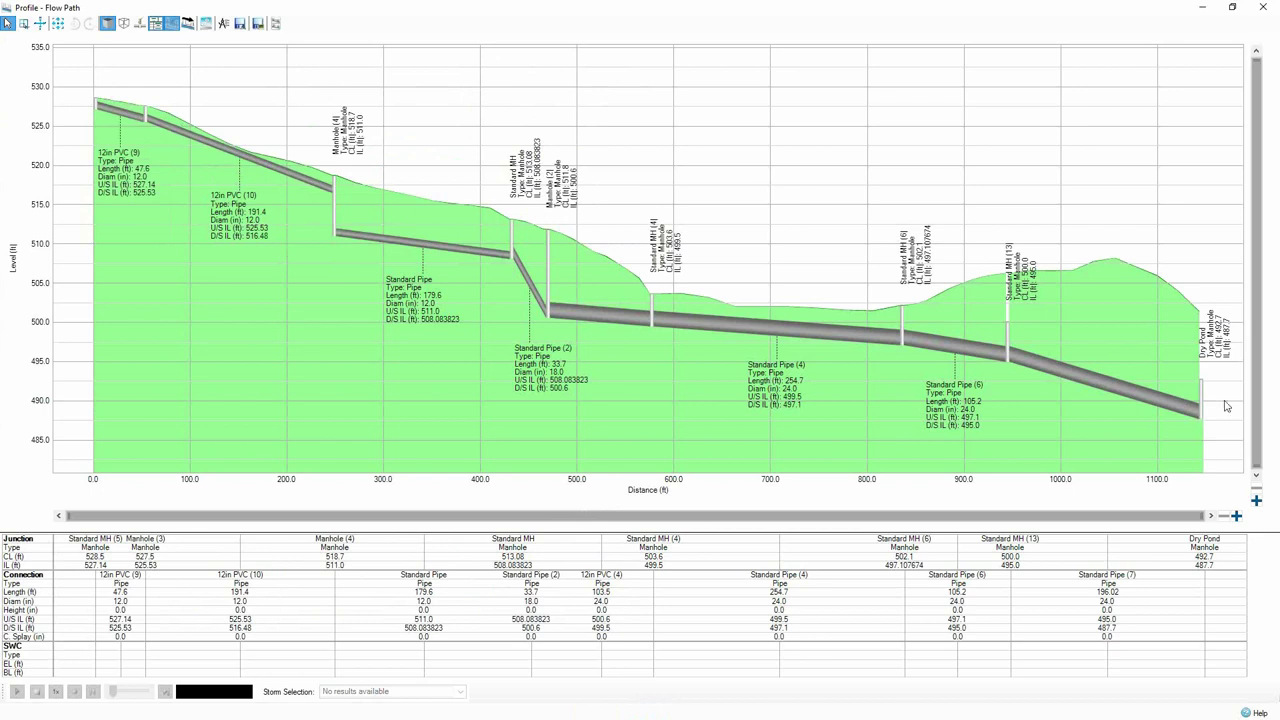
click(1234, 8)
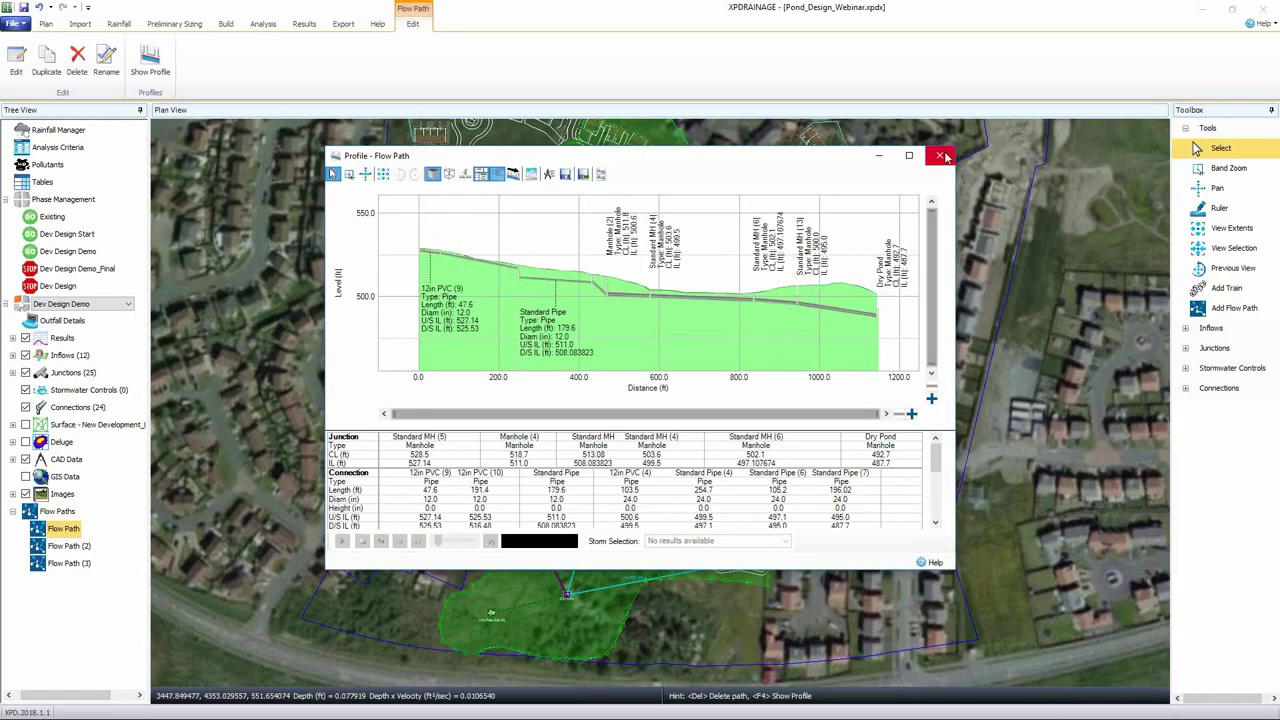
click(945, 158)
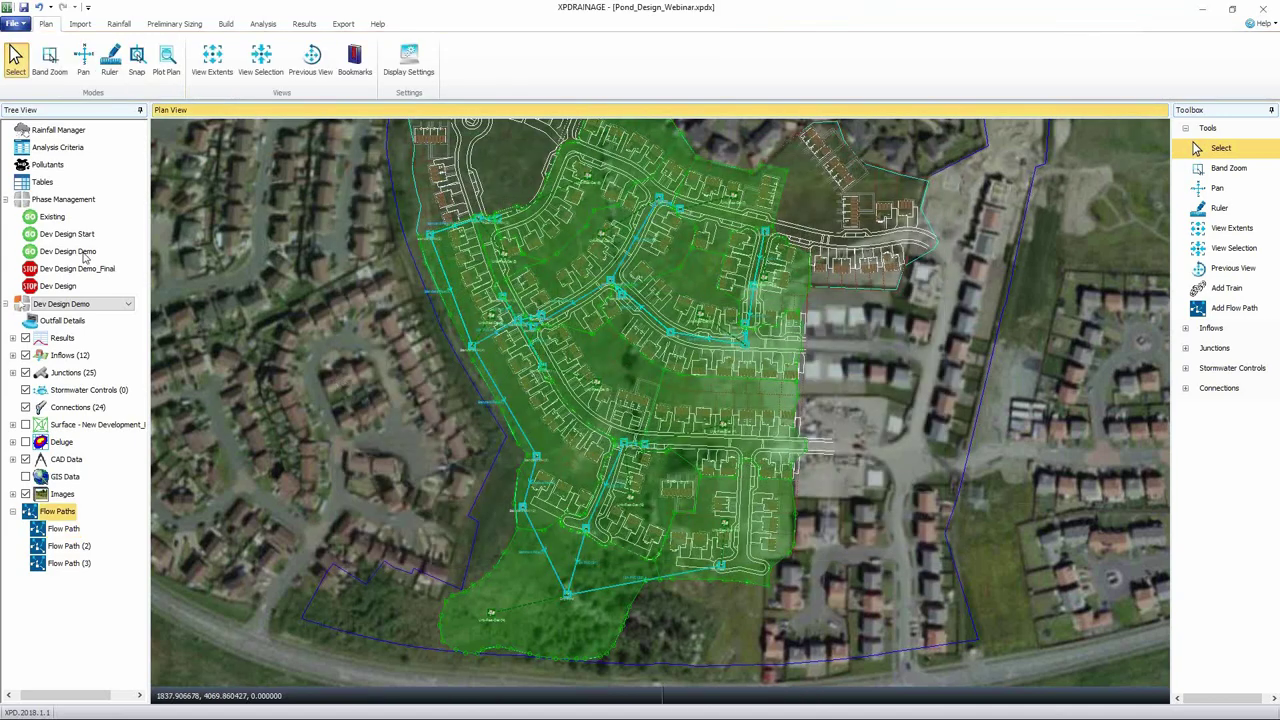
- Exclude the Dev Design Demo phase from the analysis and make Existing the current phase
right_click(82, 254)
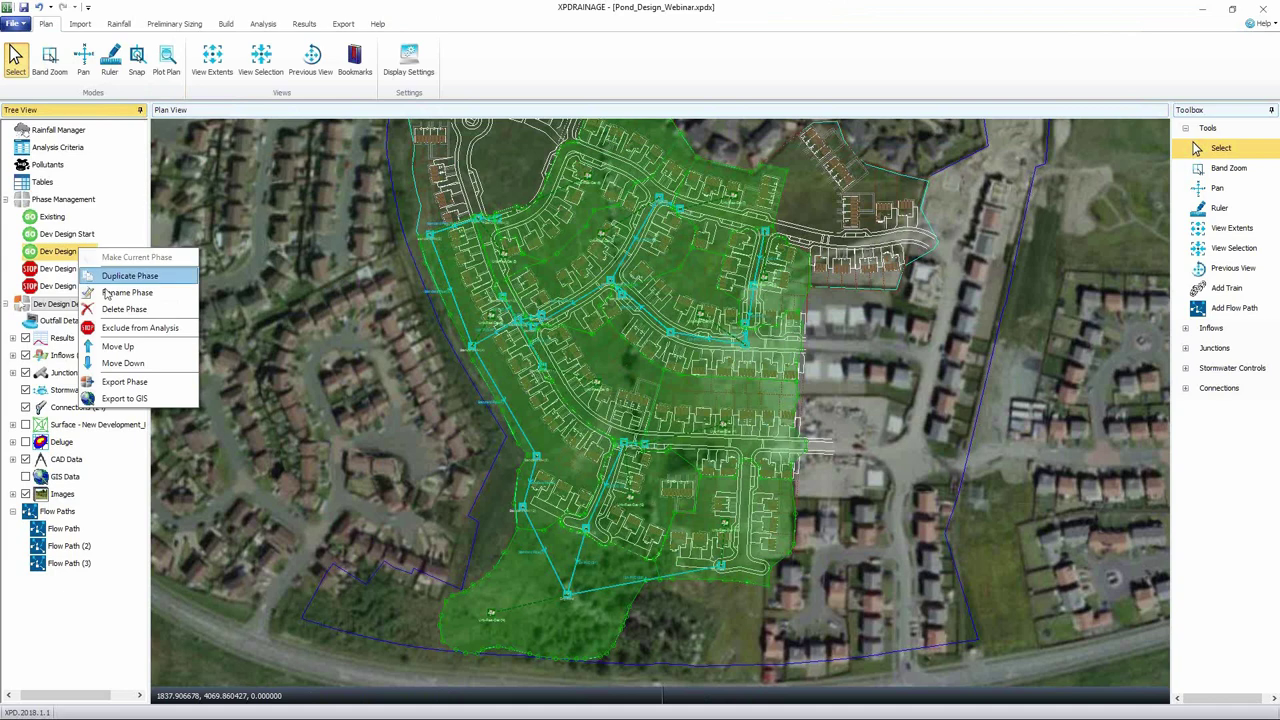
click(128, 330)
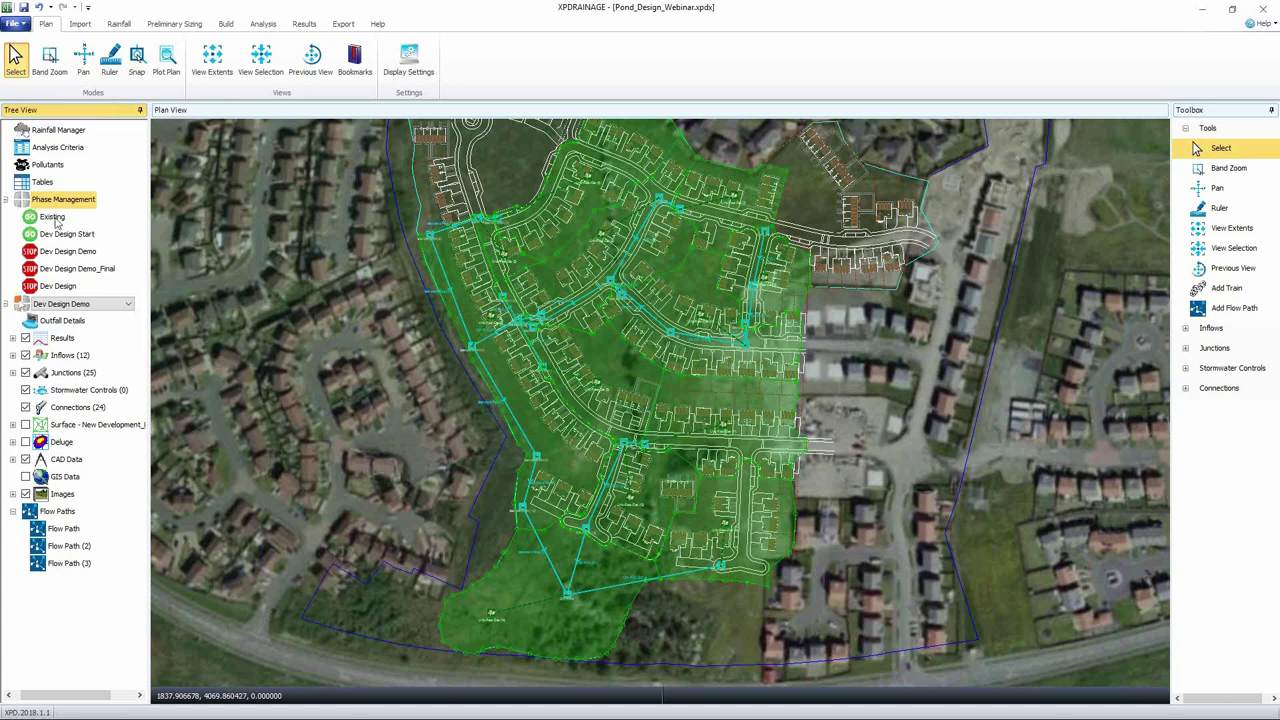
click(55, 218)
click(64, 234)
click(128, 304)
click(124, 311)
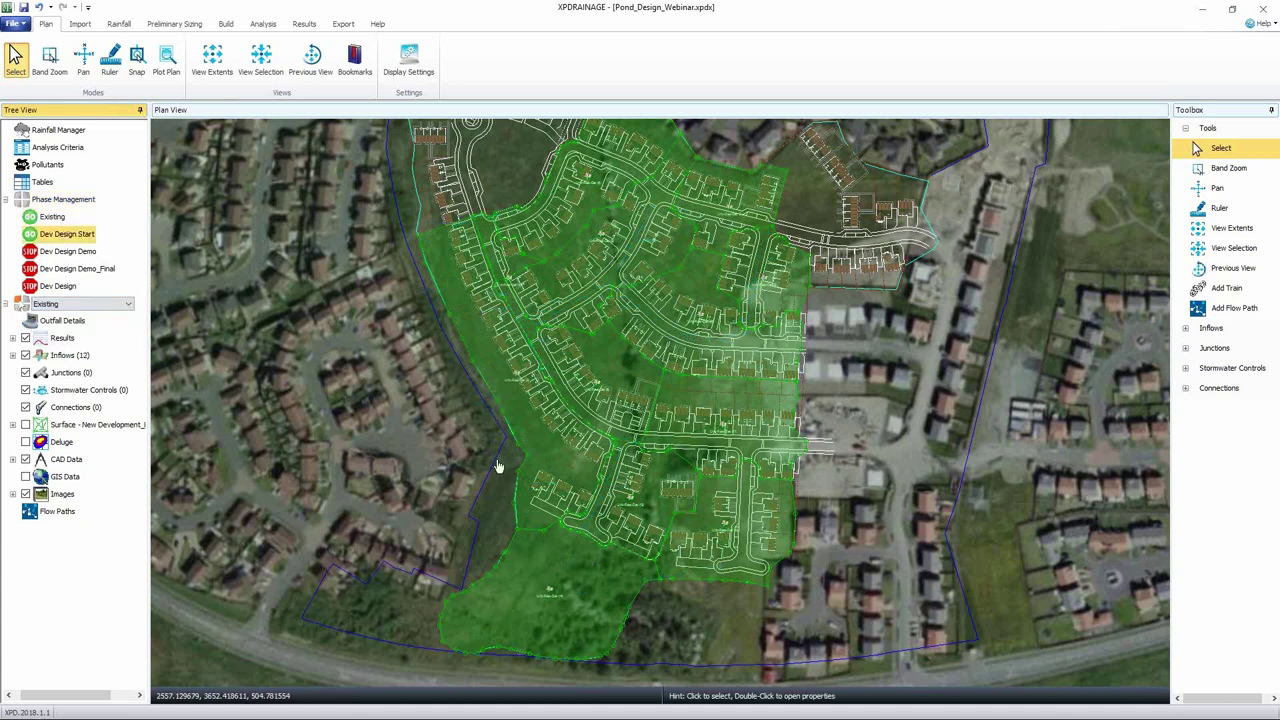
- Examine the runoff properties of the Urb-Res-Dev (6) inflow area in the Existing phase without changing them
click(610, 352)
double_click(610, 352)
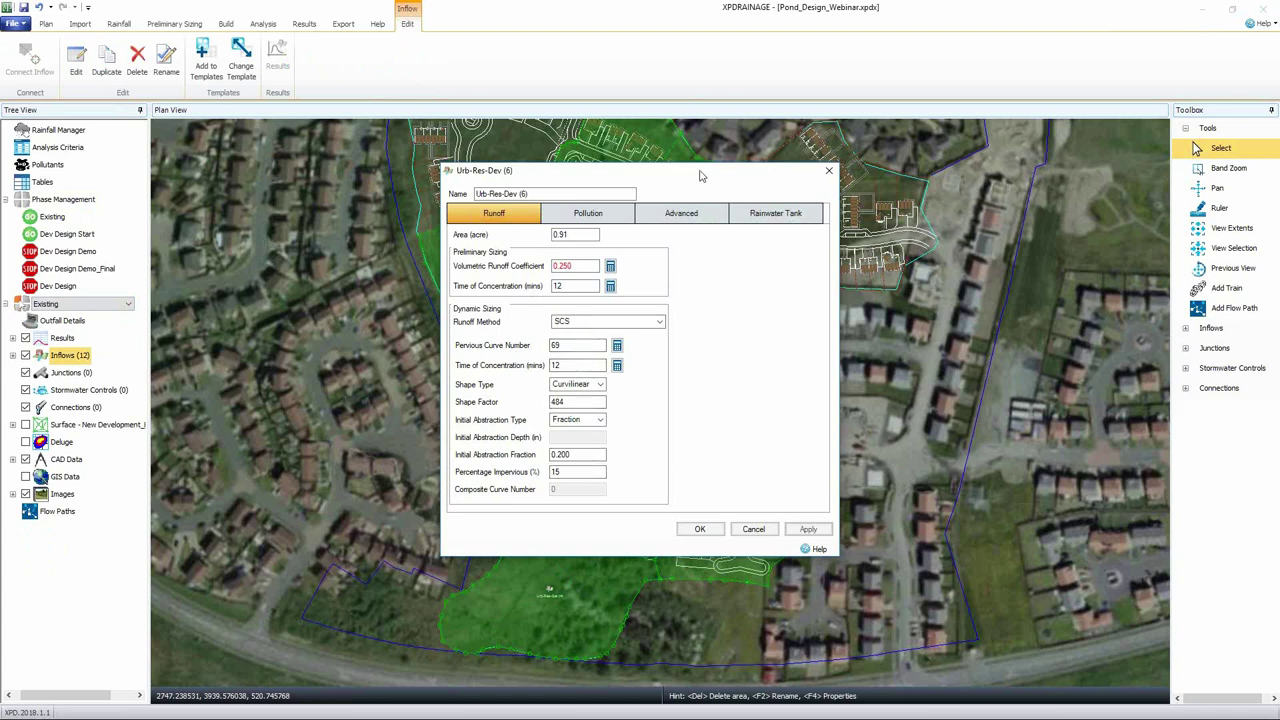
drag(690, 176, 402, 165)
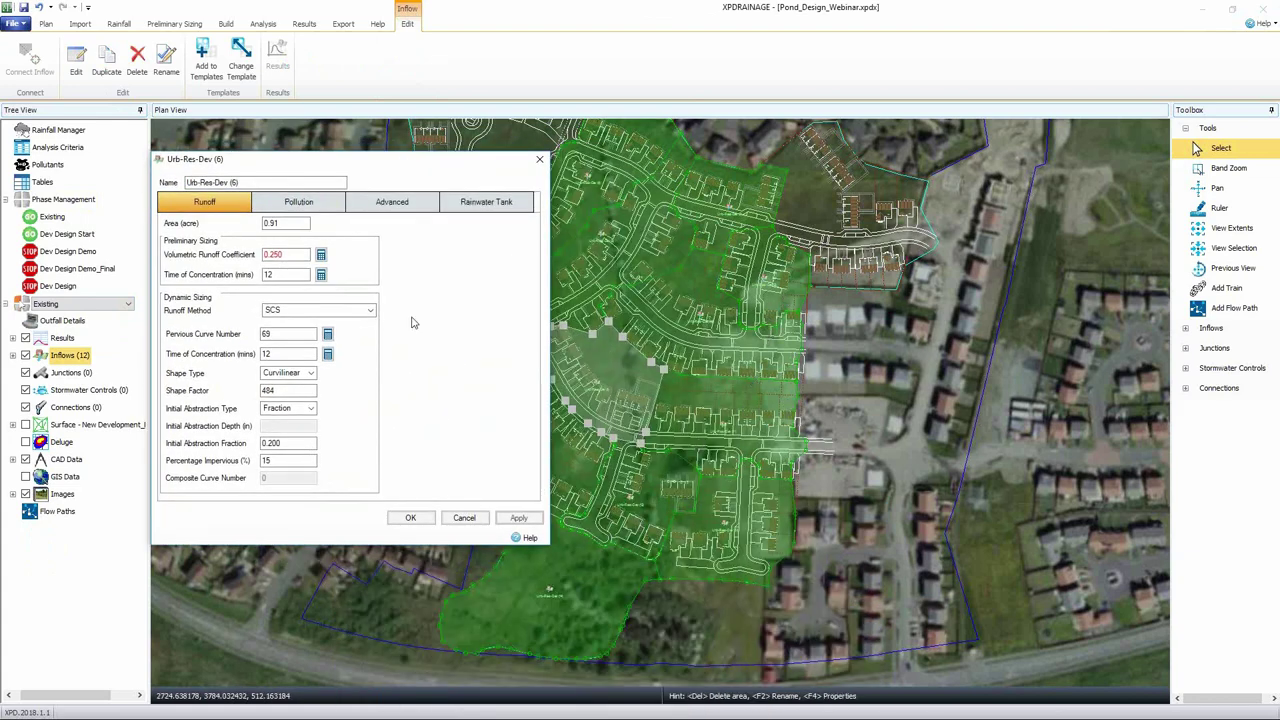
click(463, 519)
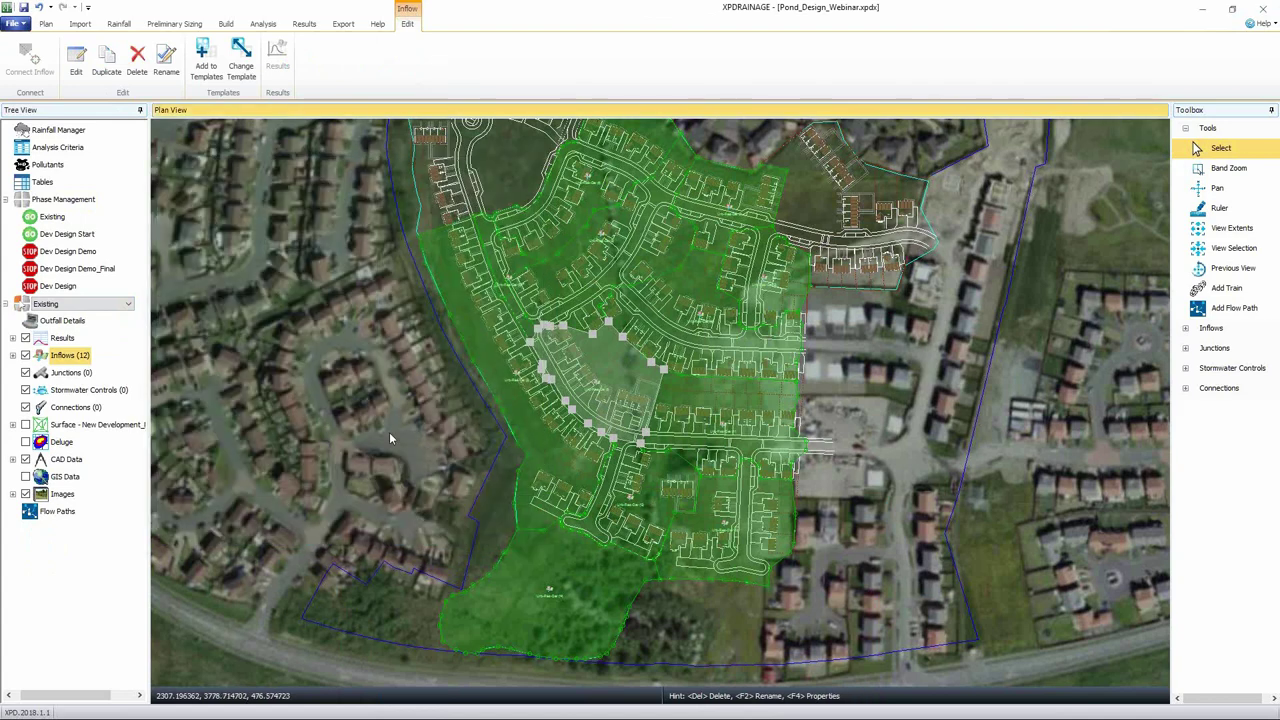
- Make Dev Design Start the current phase, run the analysis and close the junctions summary
click(96, 305)
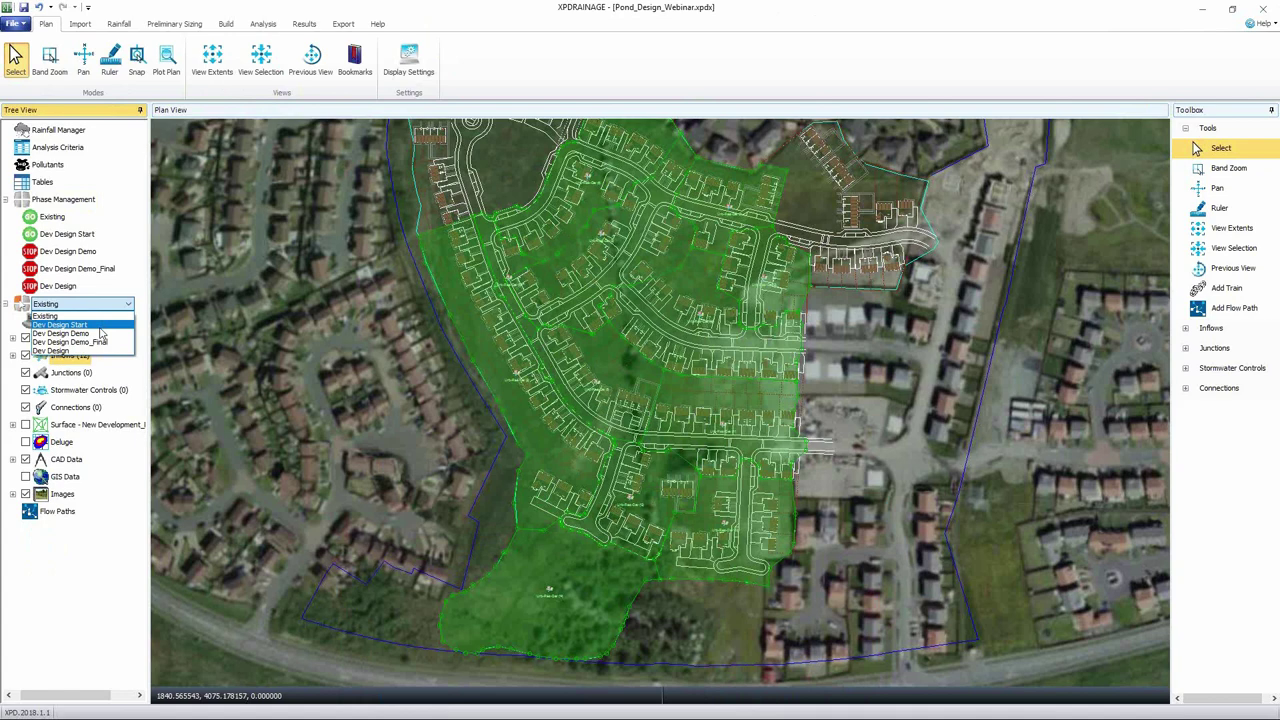
click(100, 327)
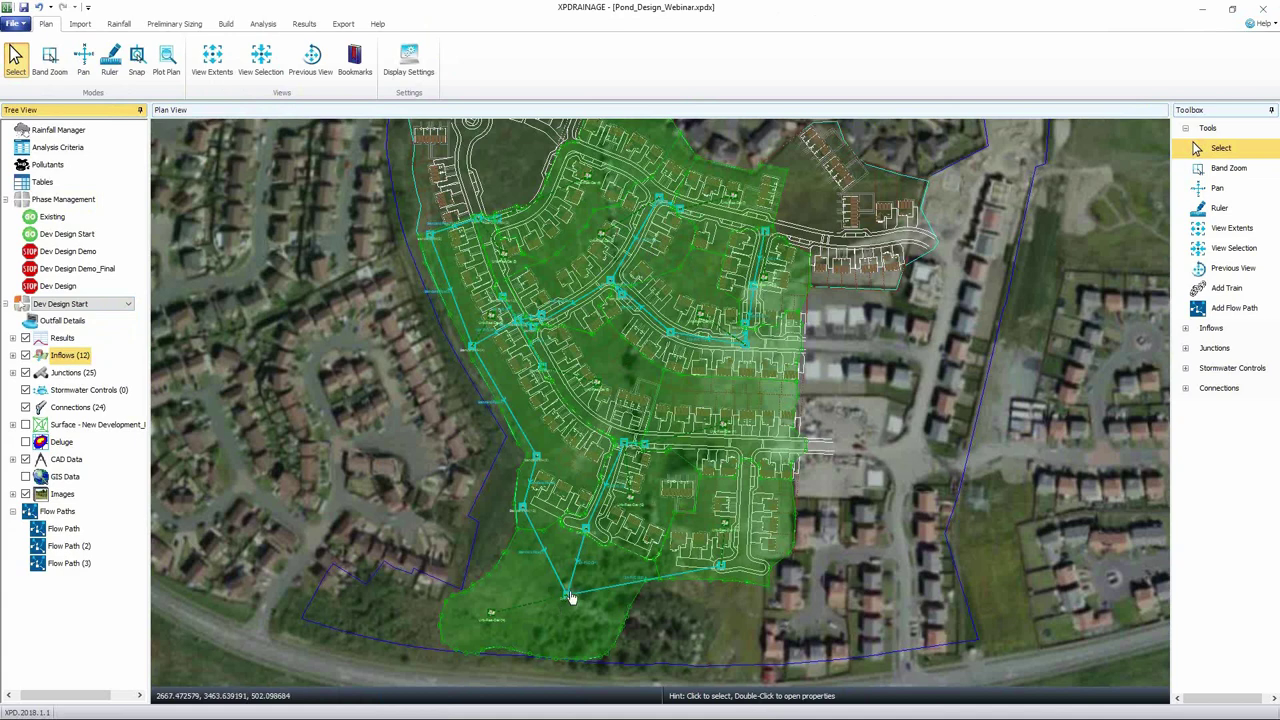
click(263, 23)
click(165, 58)
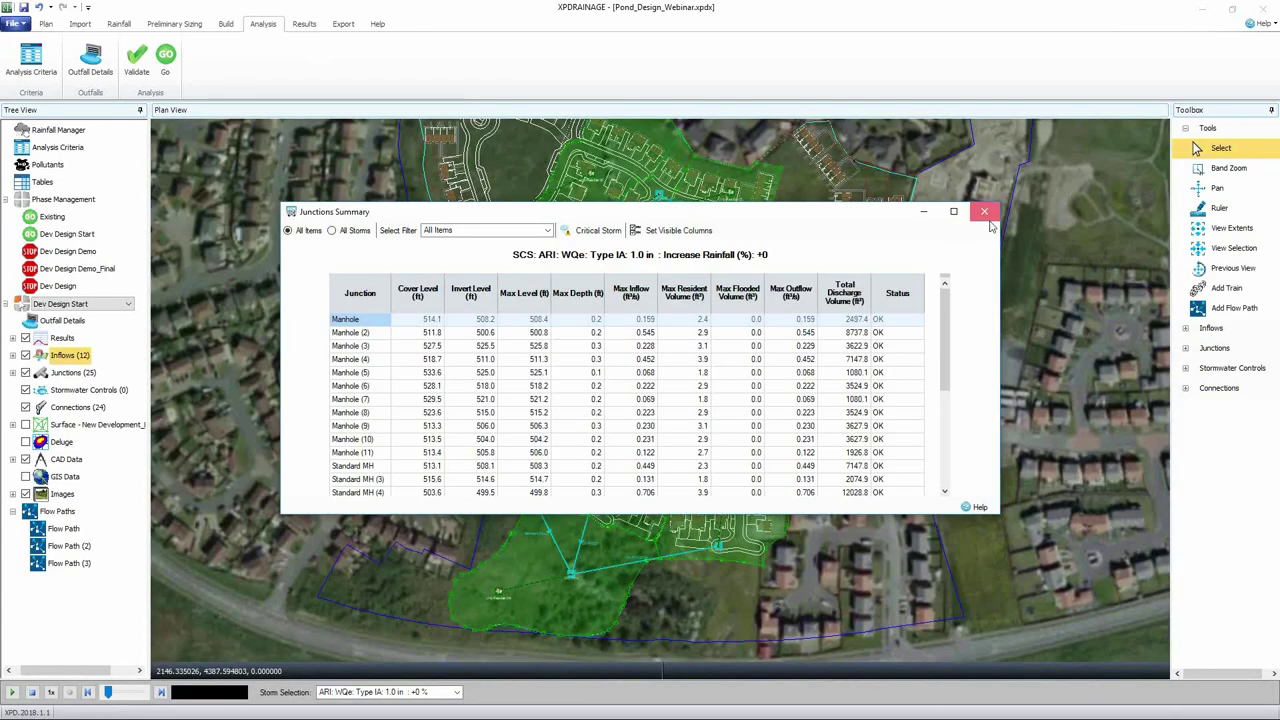
click(984, 207)
- Generate a phases report preview comparing the analysed phases for all storms
click(304, 23)
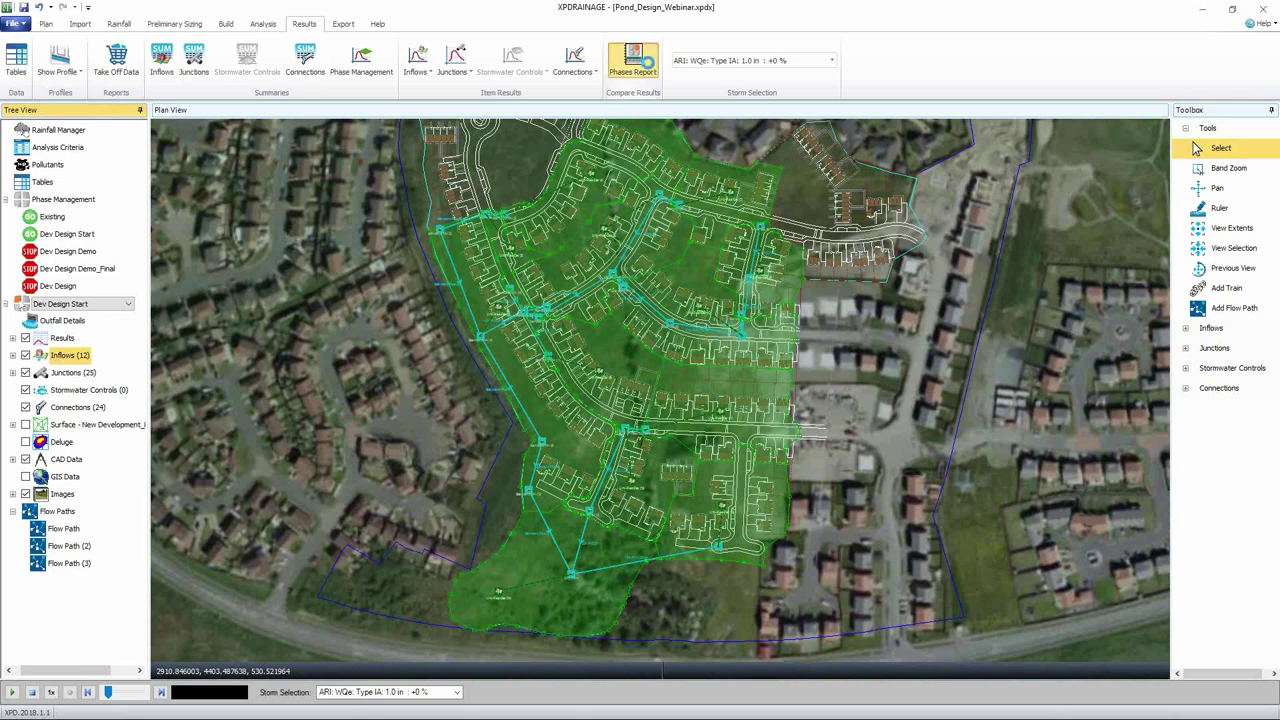
click(633, 58)
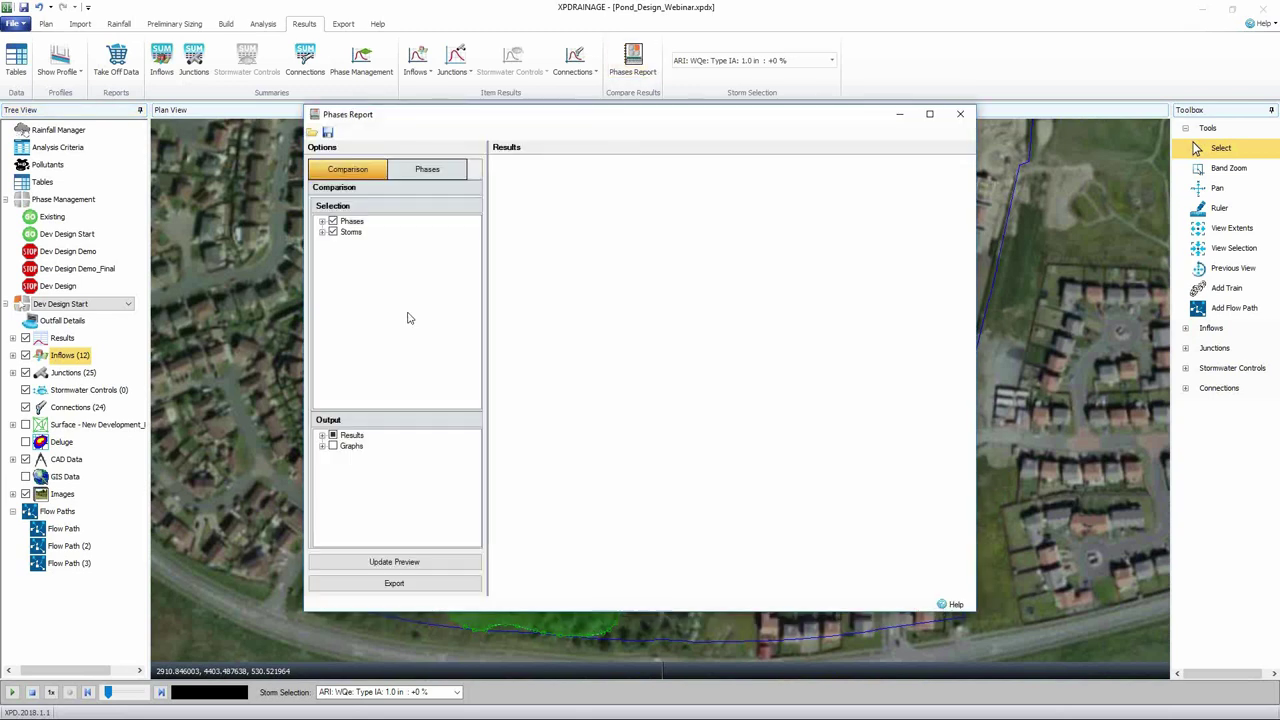
click(405, 563)
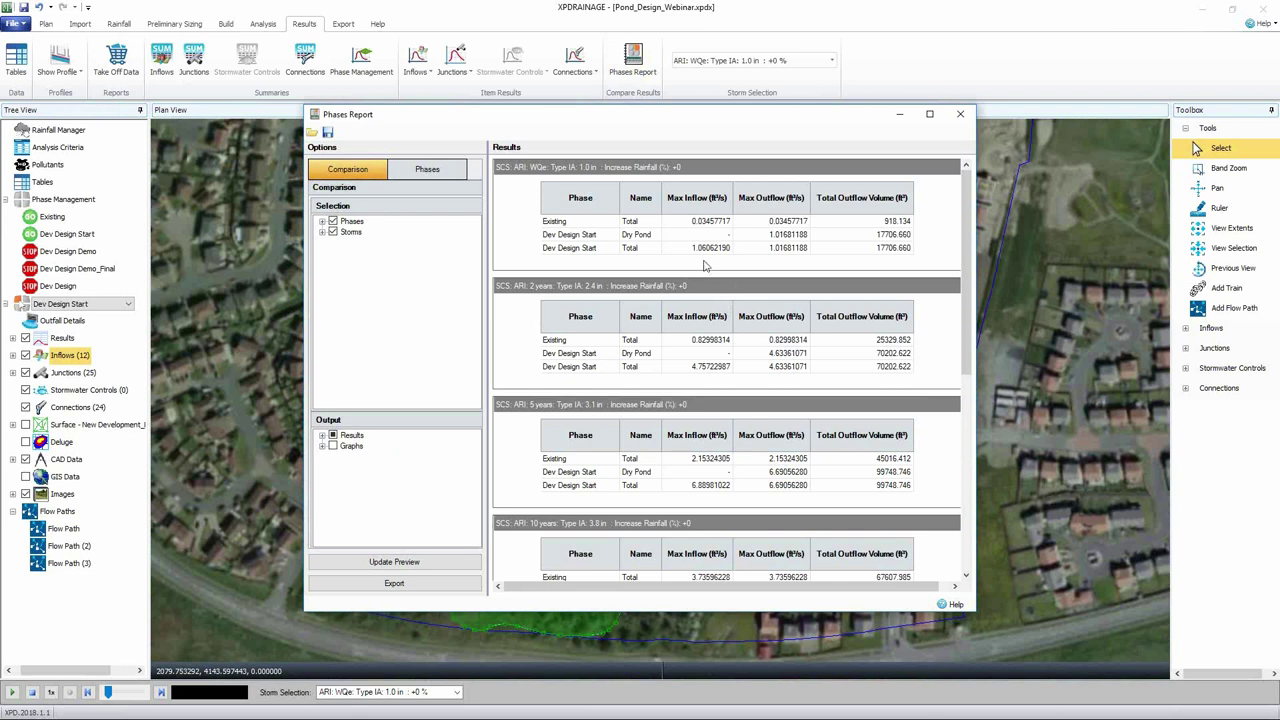
- Limit the phases report to the WQe, 5-year and 100-year storms, refresh its preview to compare flows, and close it
click(322, 221)
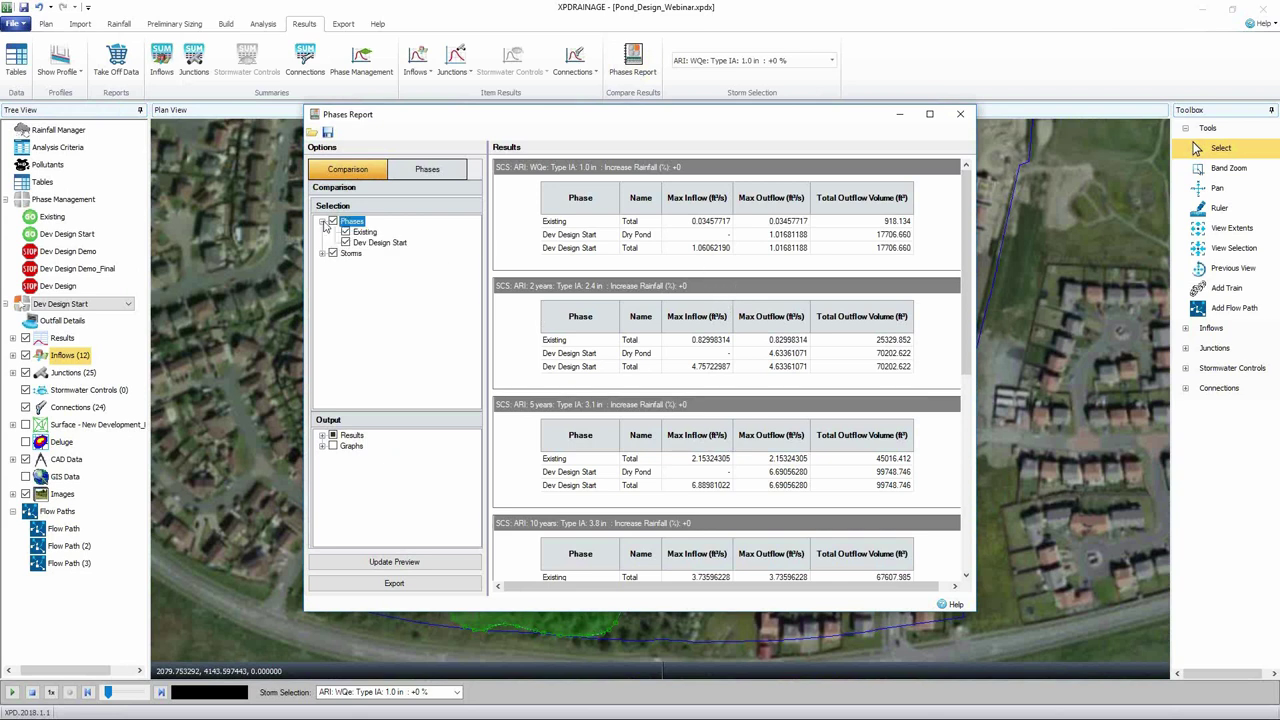
click(322, 253)
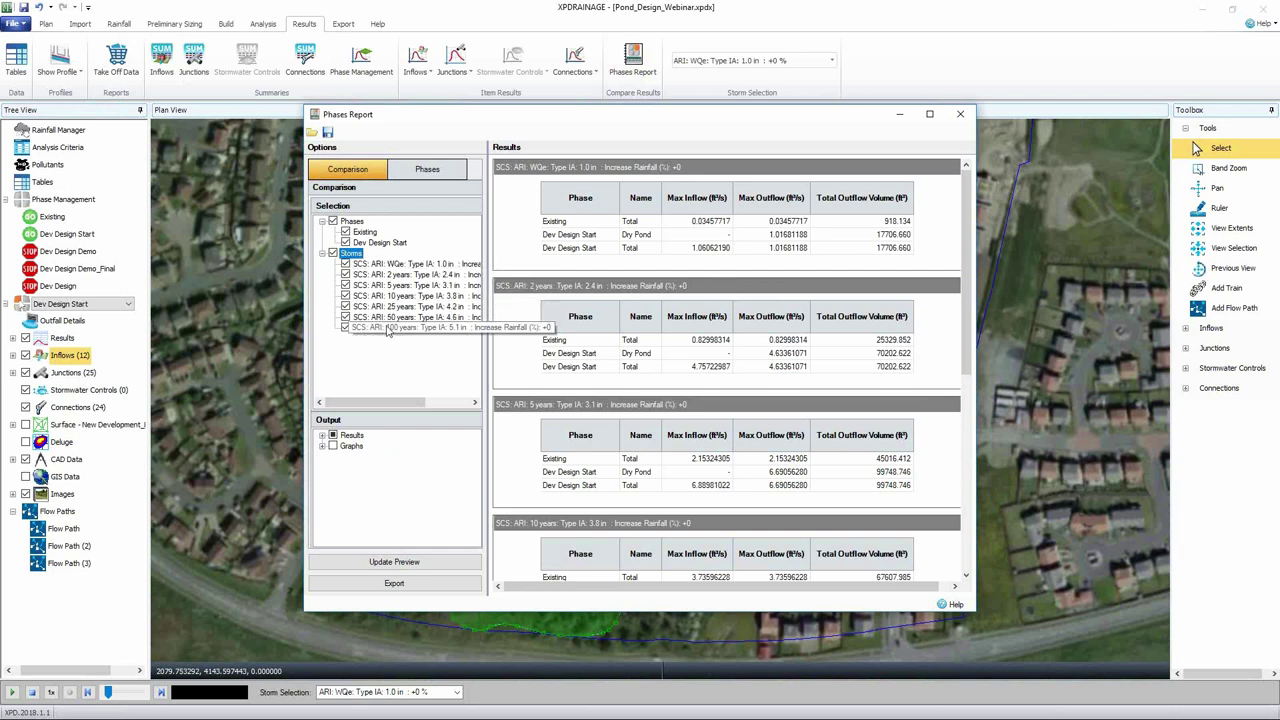
click(345, 274)
click(345, 296)
click(345, 306)
click(345, 317)
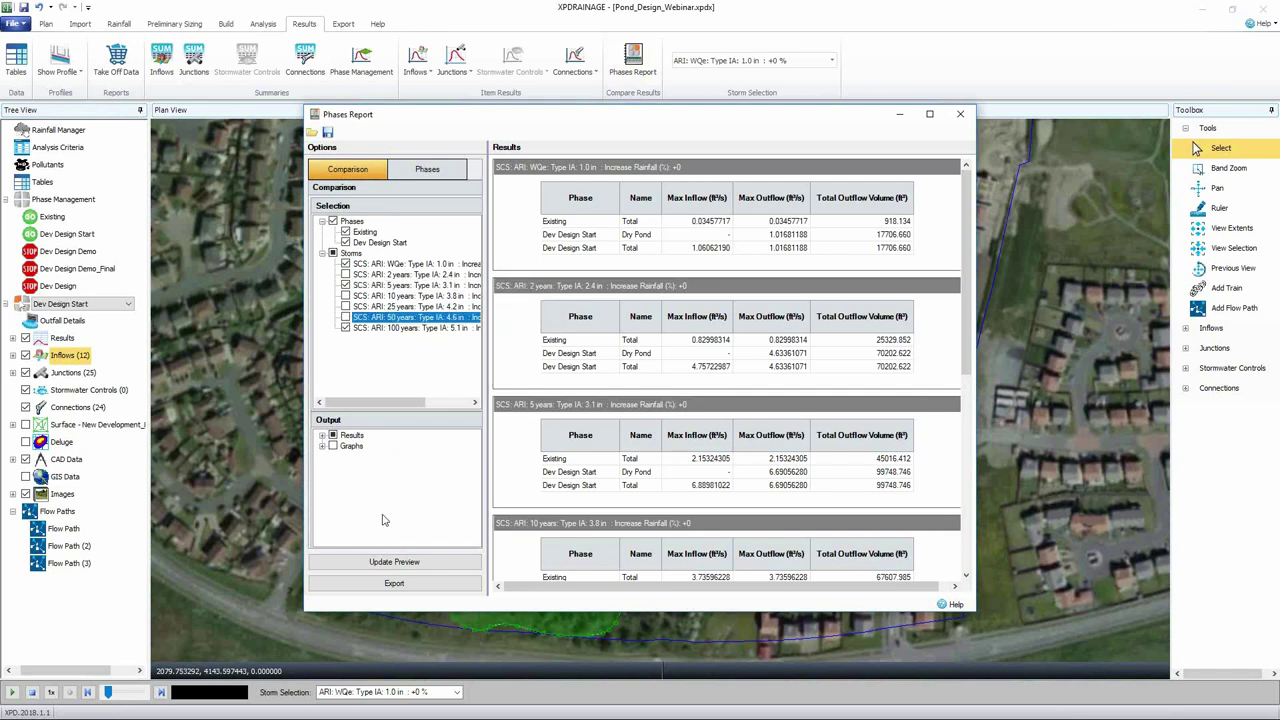
click(394, 561)
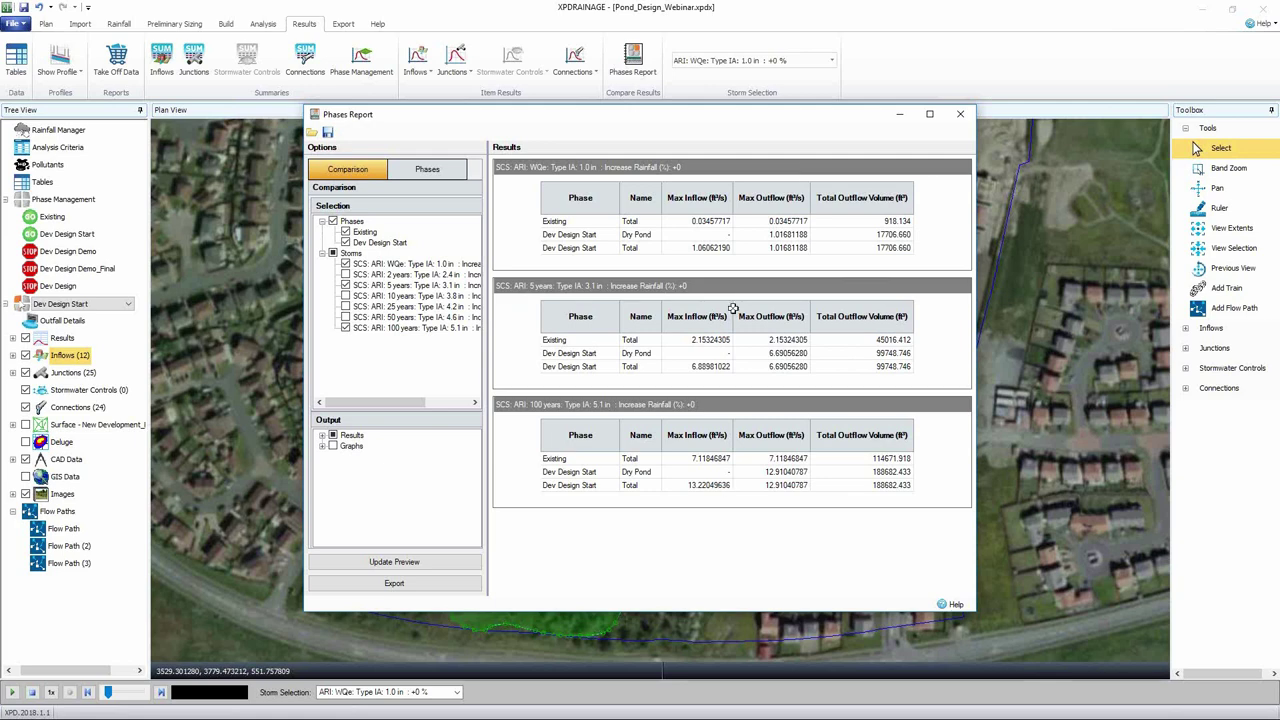
click(957, 117)
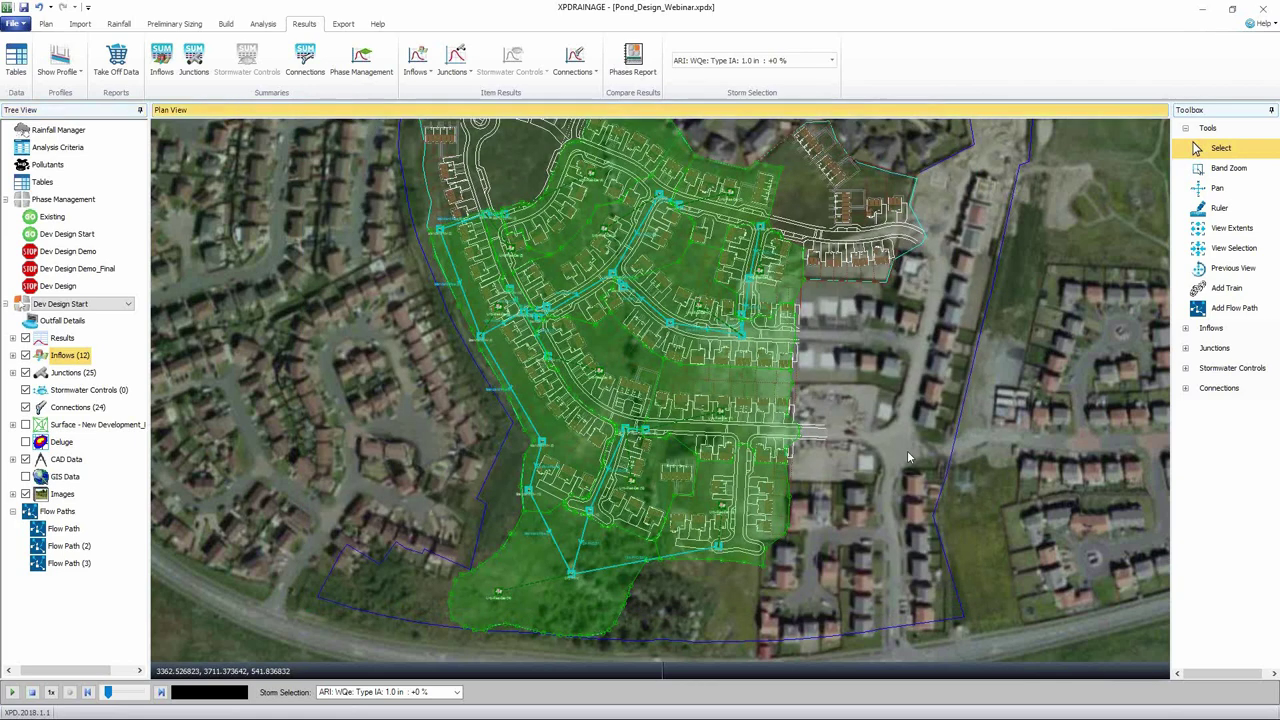
- Make Dev Design Demo the current phase and include it in the analysis
click(90, 303)
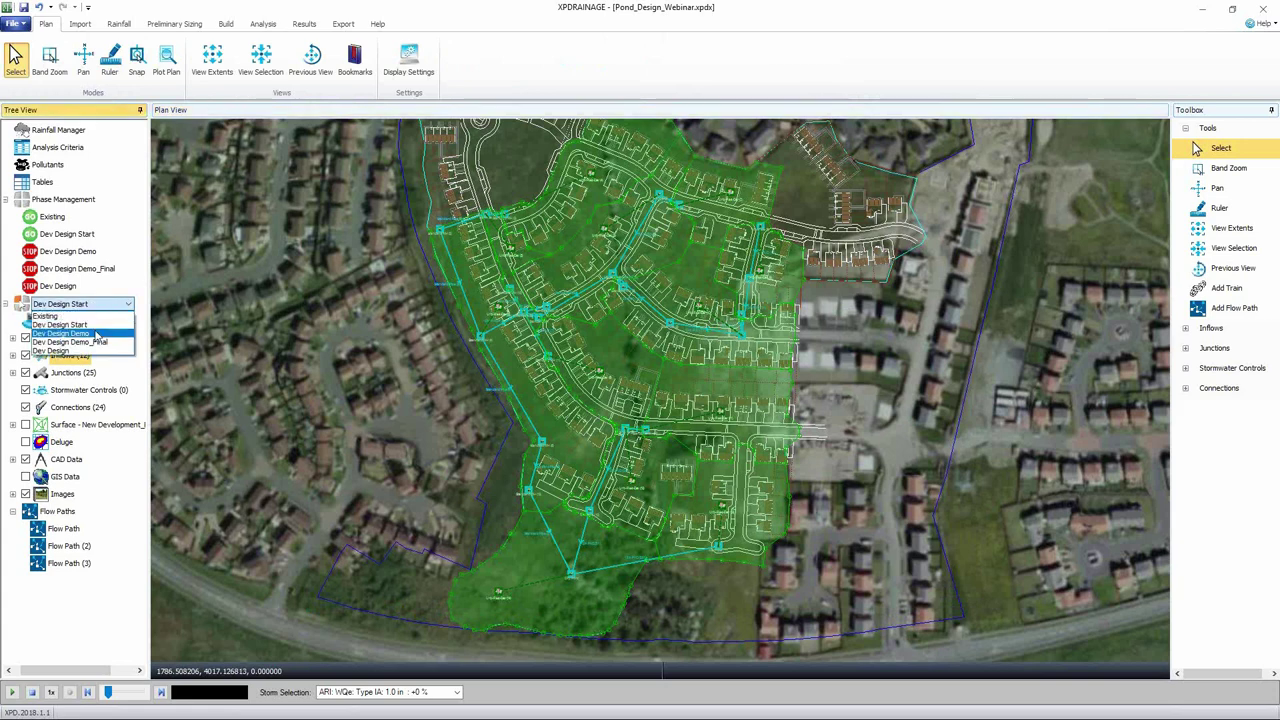
click(97, 337)
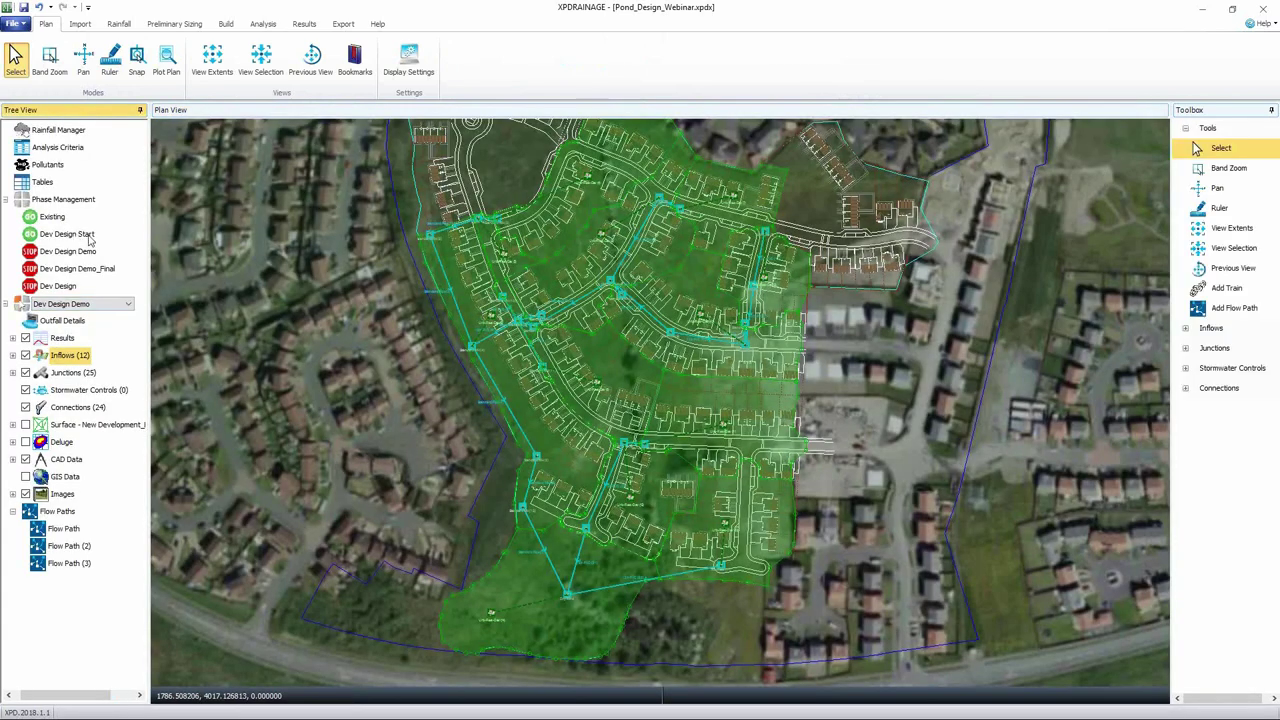
right_click(87, 257)
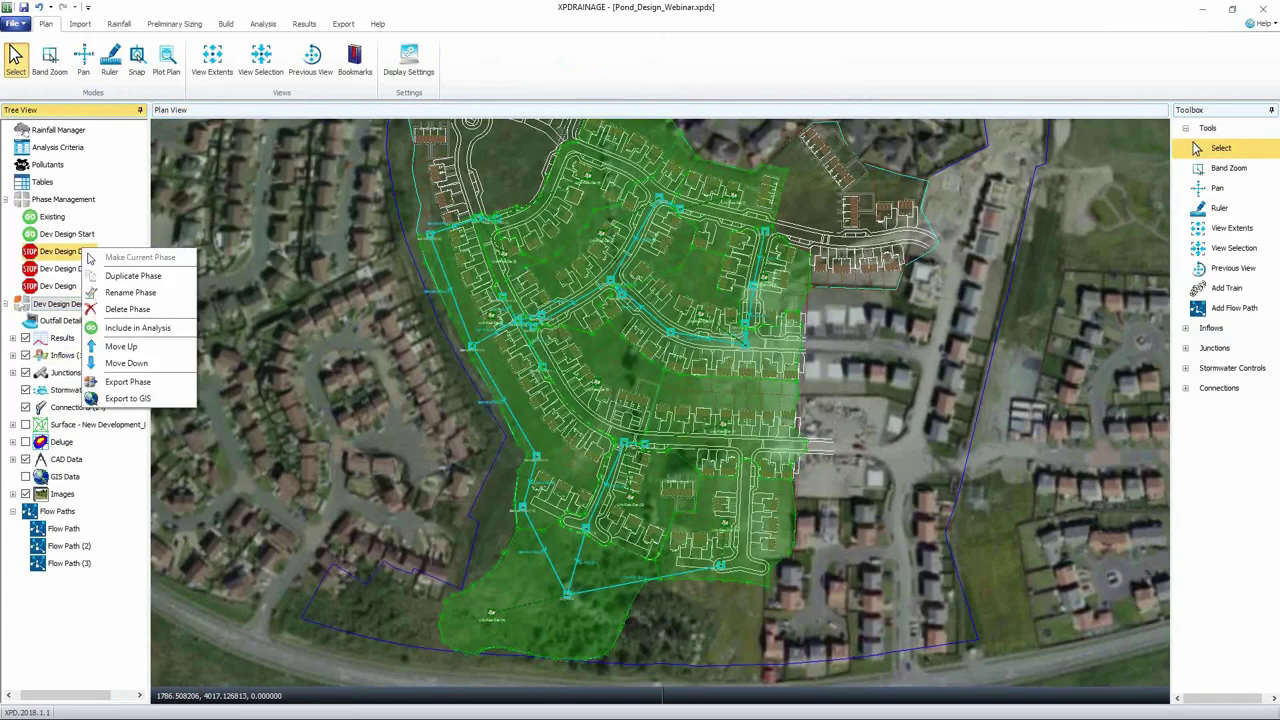
click(130, 329)
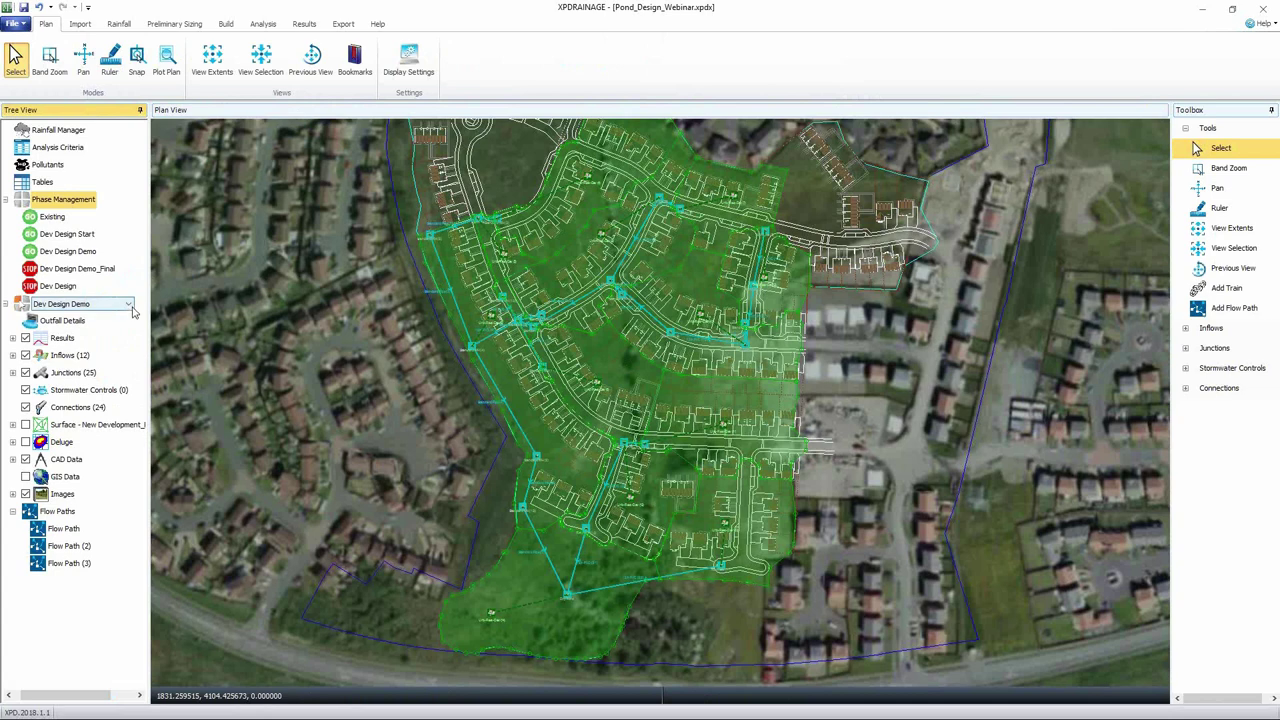
- Run the Deluge analysis on the development surface and examine the overland flow around the pond site
click(489, 477)
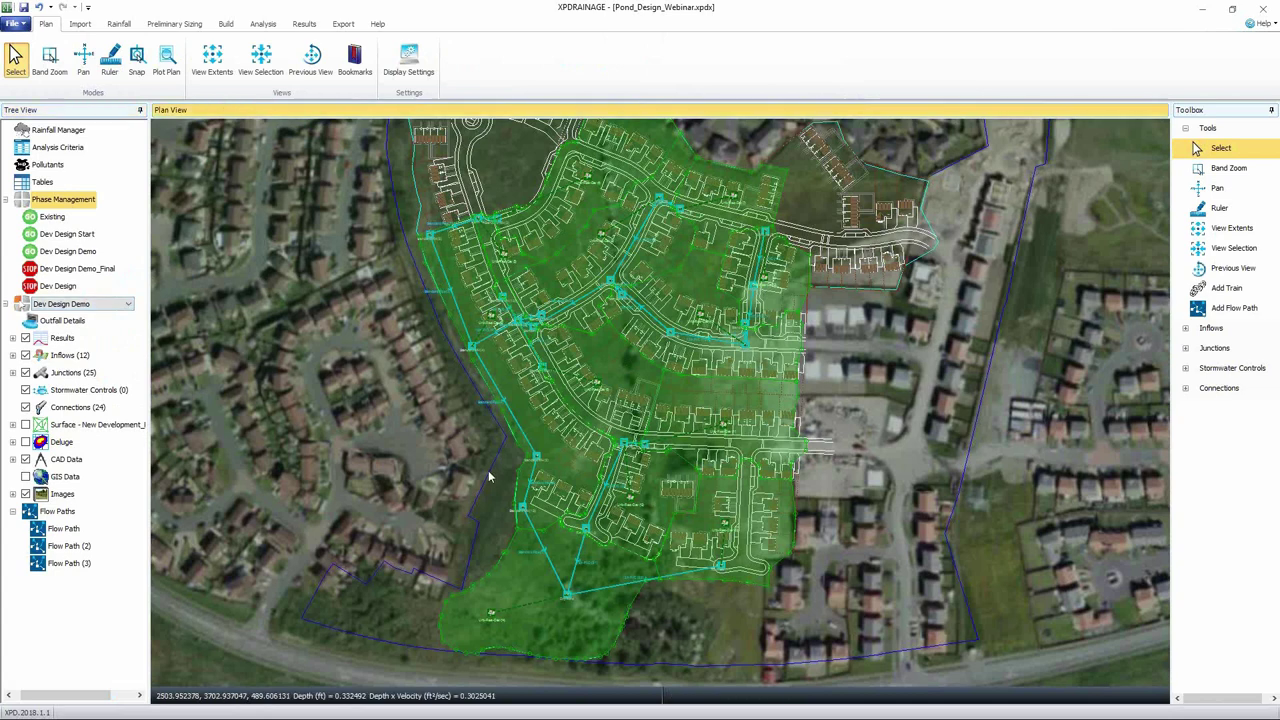
right_click(64, 442)
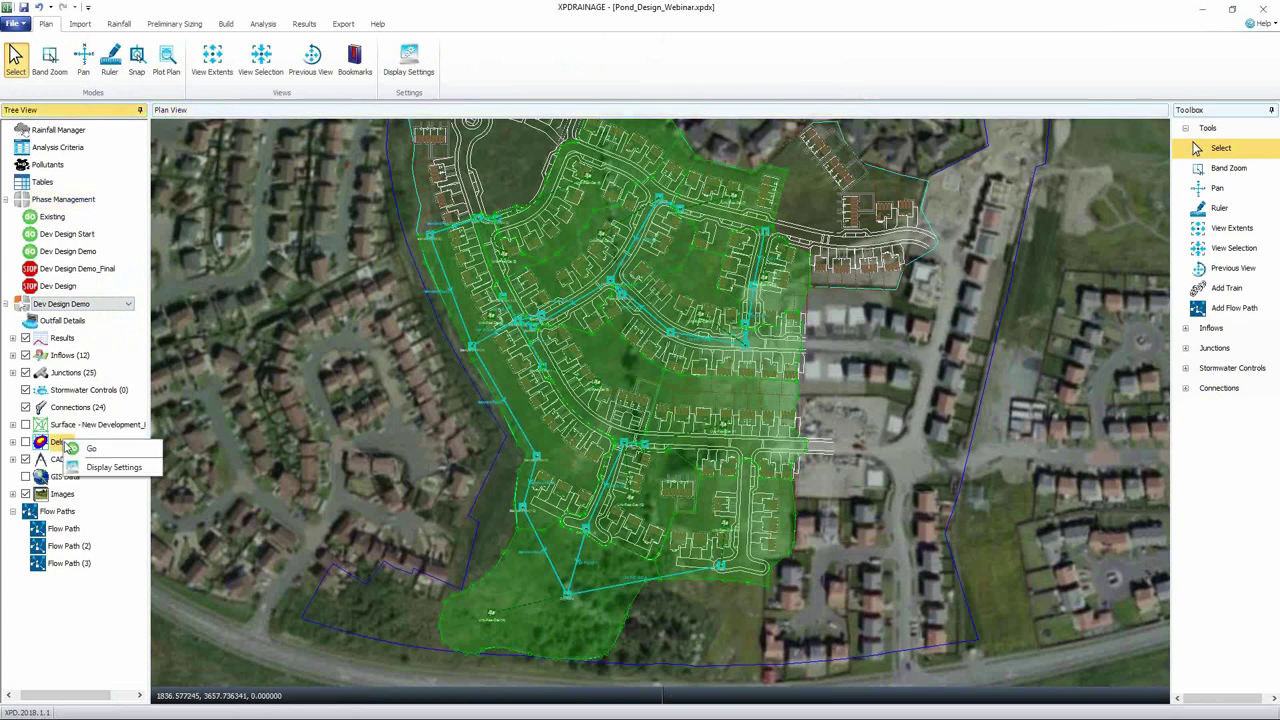
click(82, 449)
key(Return)
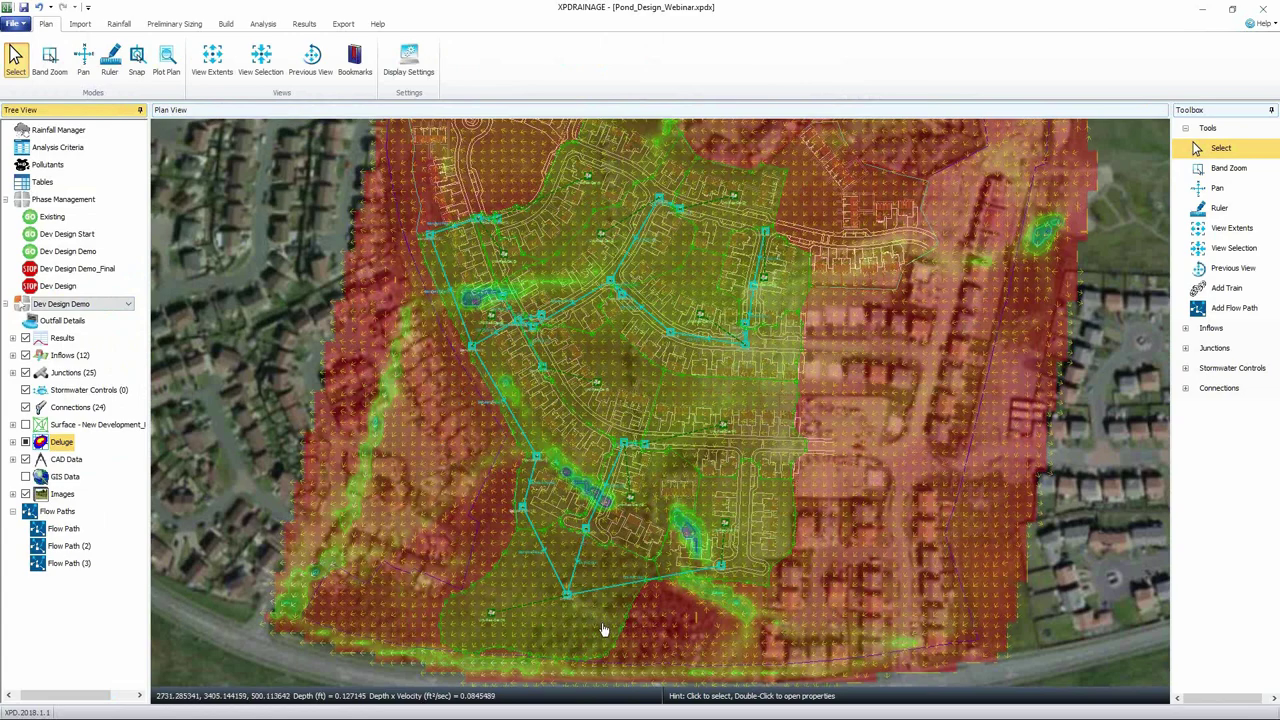
scroll(603, 626, up, 3)
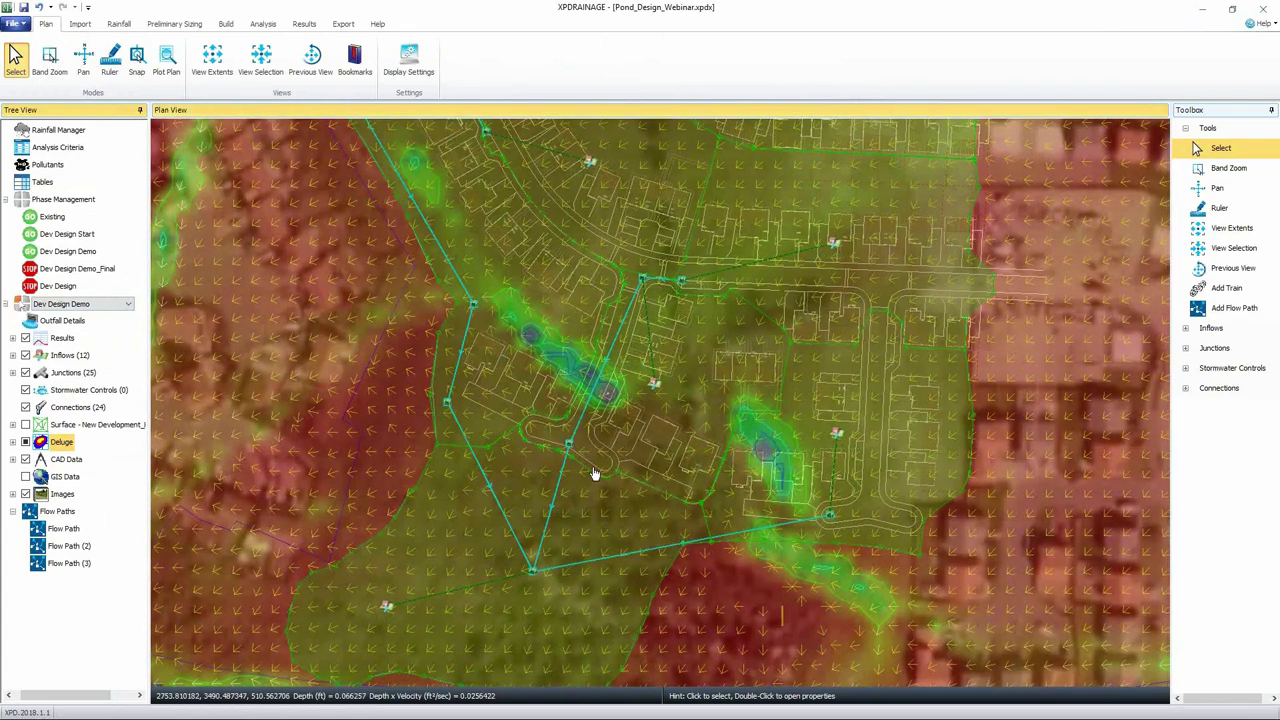
middle_drag(517, 573, 465, 473)
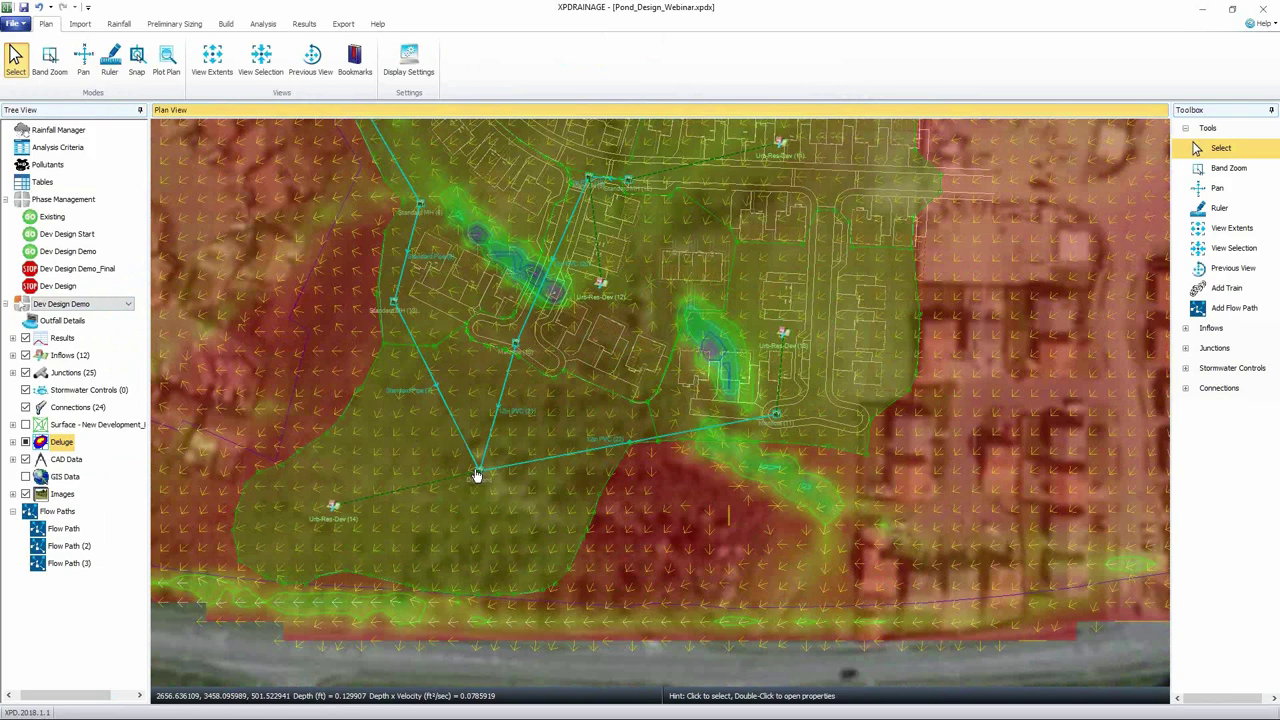
- Hide the Deluge results in the plan and collapse the Tools group of the toolbox
click(26, 442)
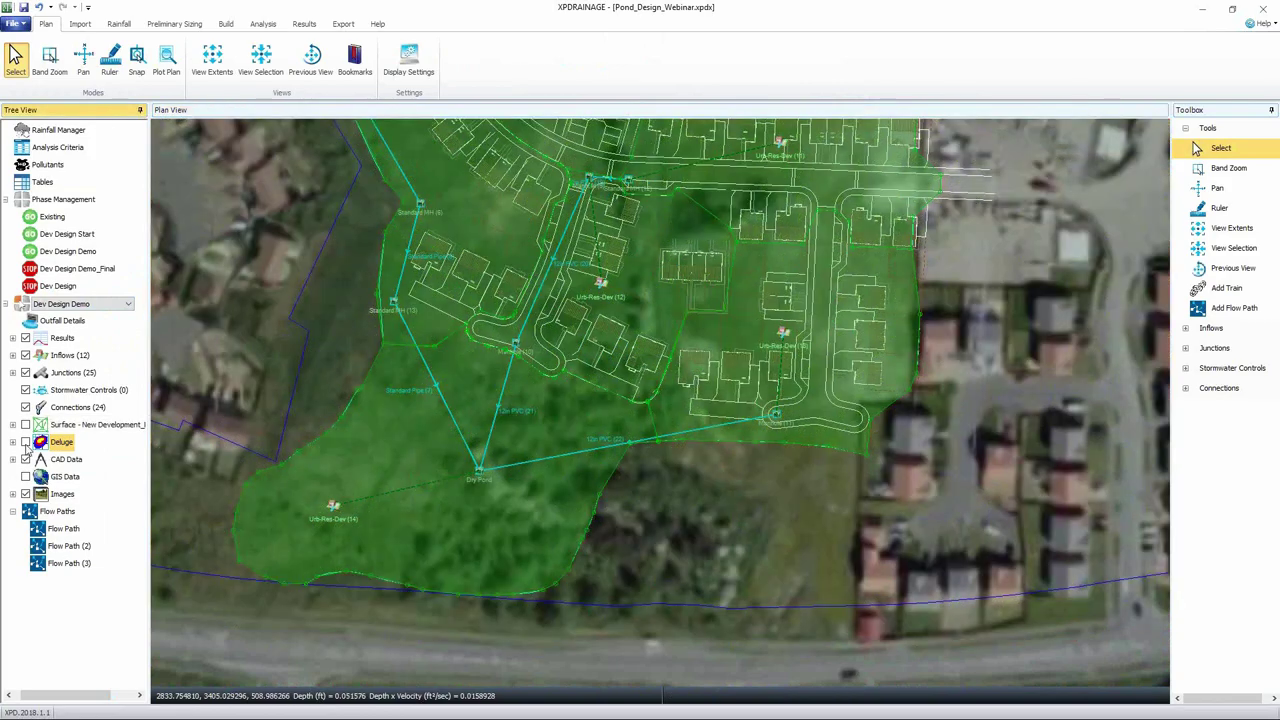
scroll(726, 535, up, 2)
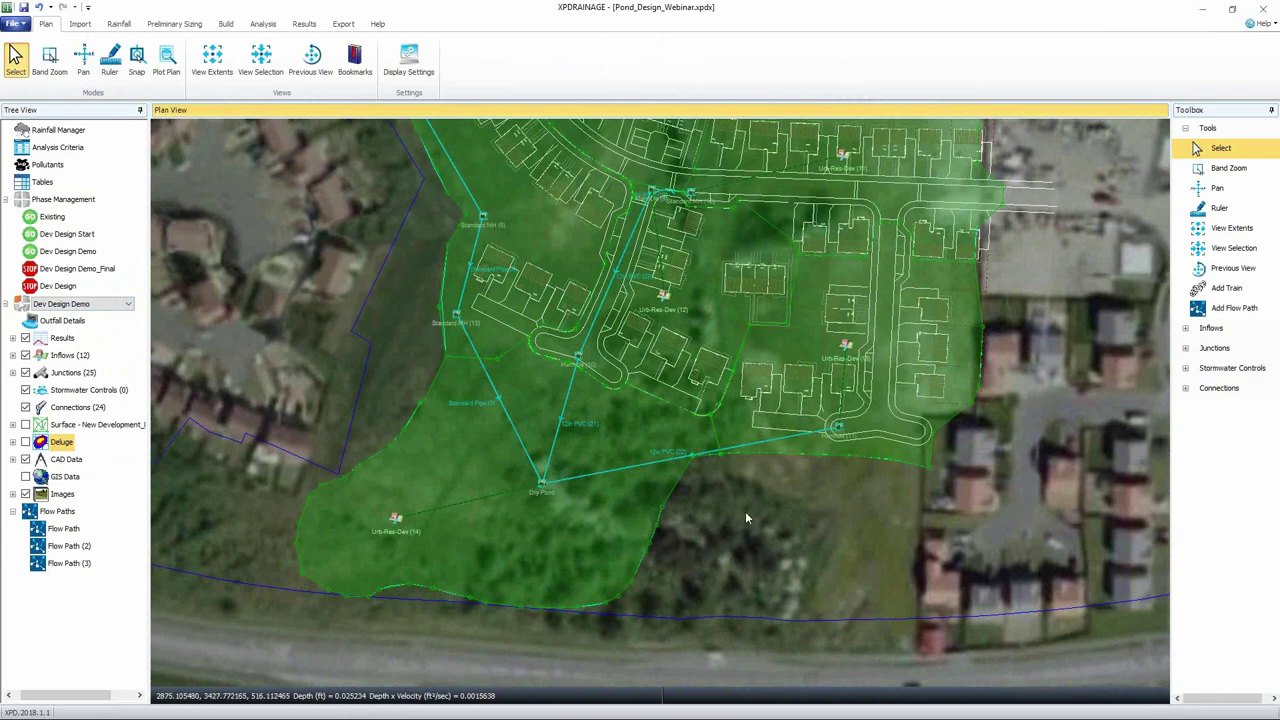
middle_drag(720, 506, 726, 476)
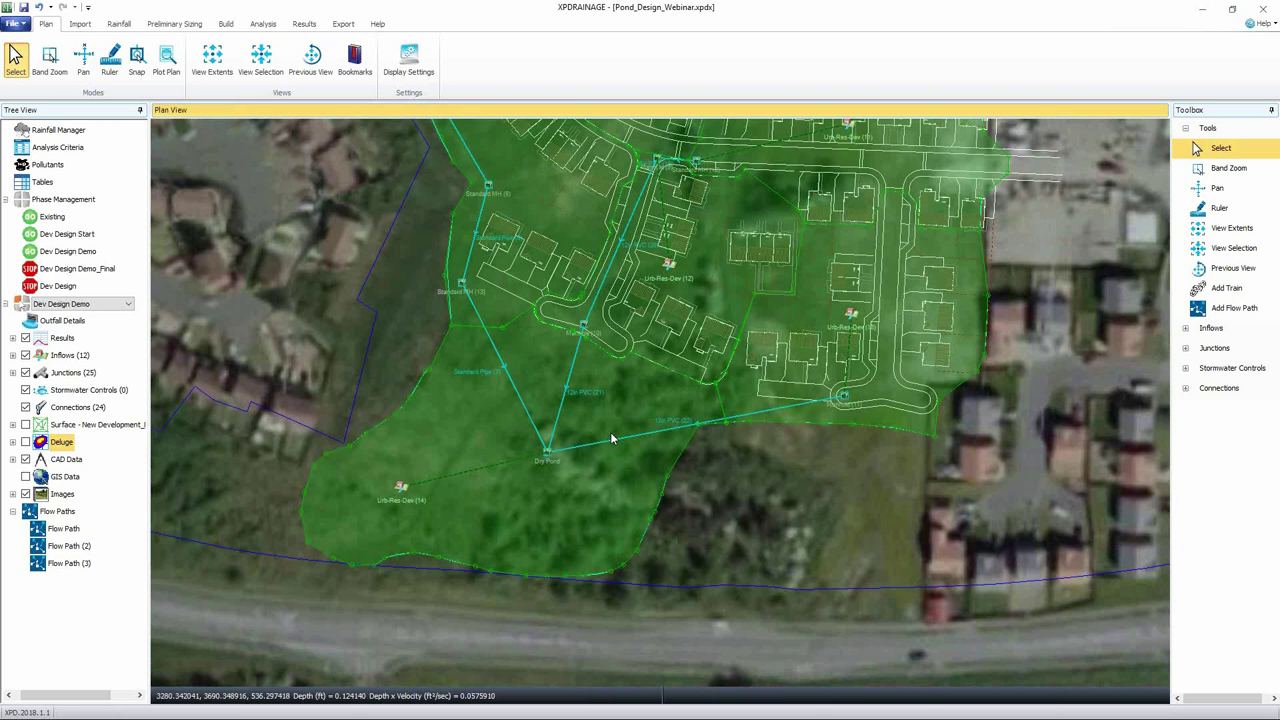
click(1187, 130)
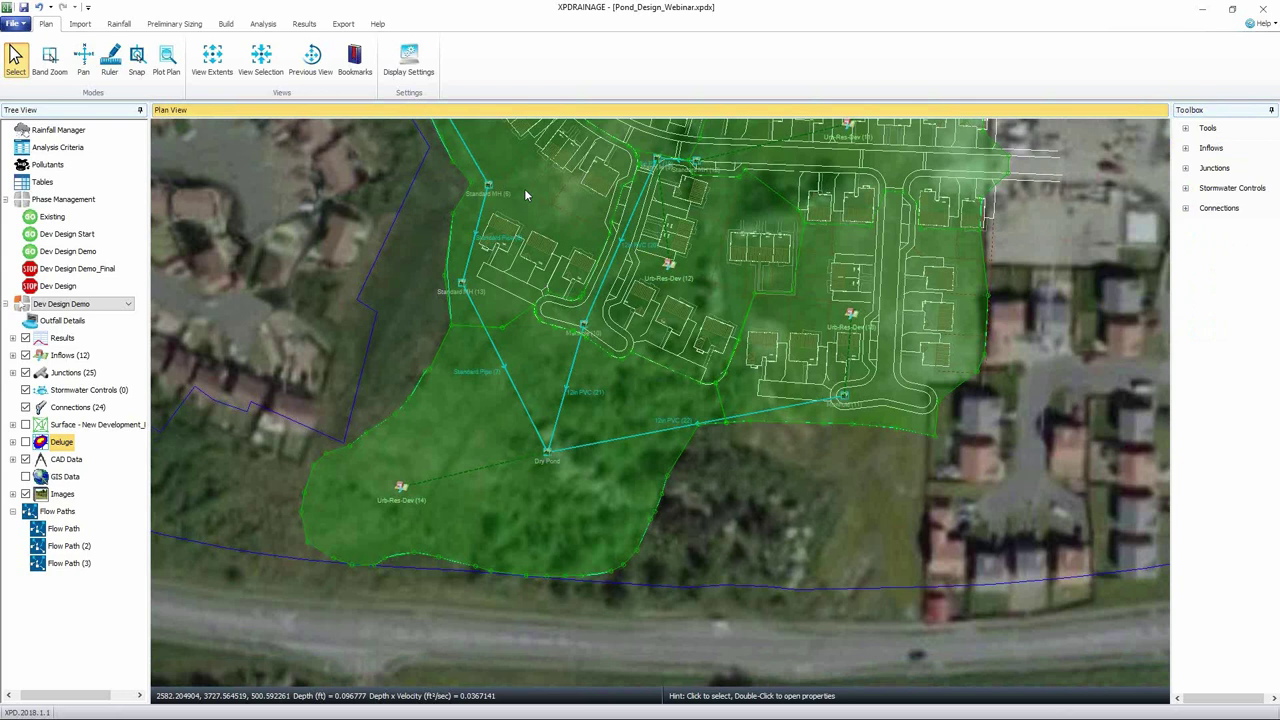
- Convert the Dry Pond junction into a stormwater control with the Dry Pond template, keeping its label
click(548, 452)
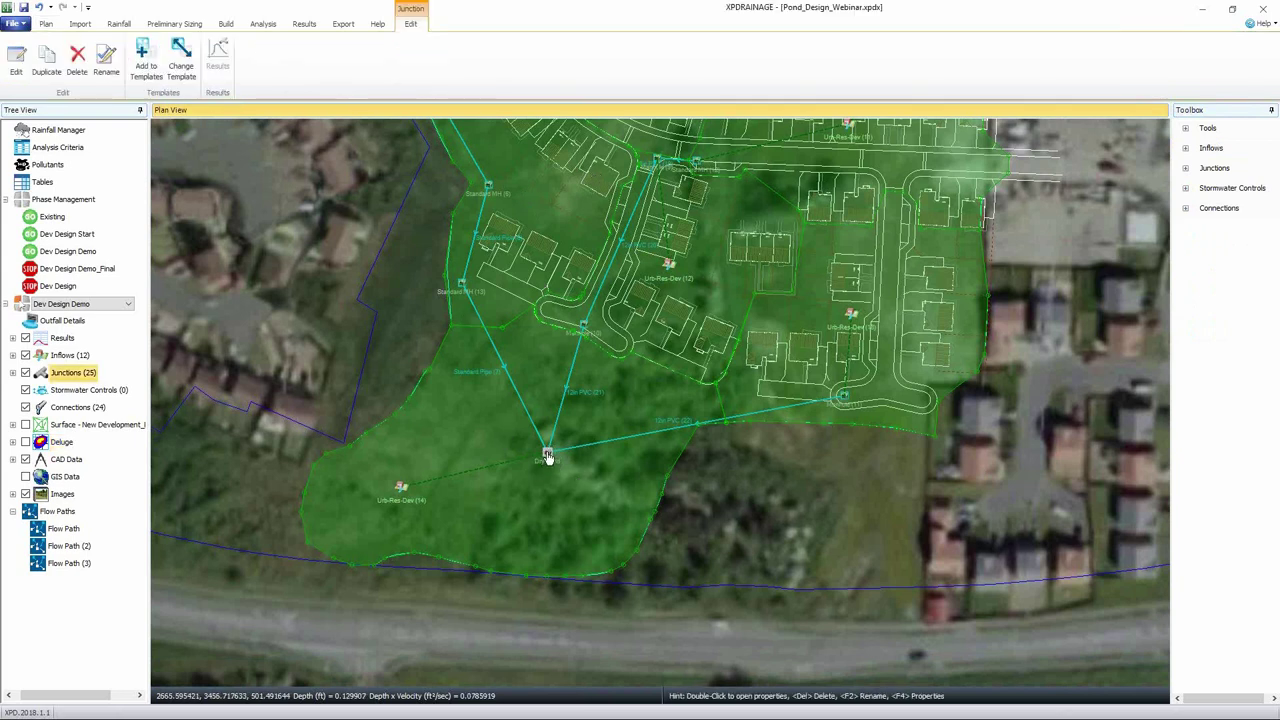
scroll(548, 457, up, 2)
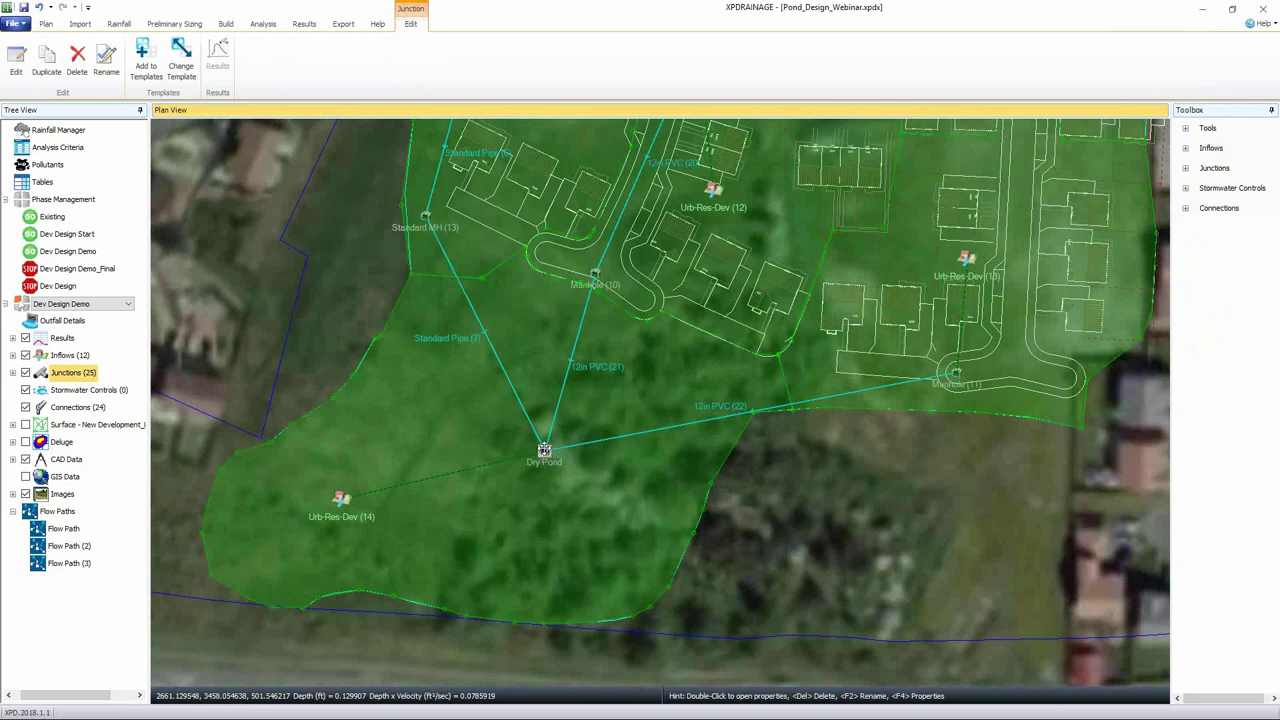
right_click(544, 452)
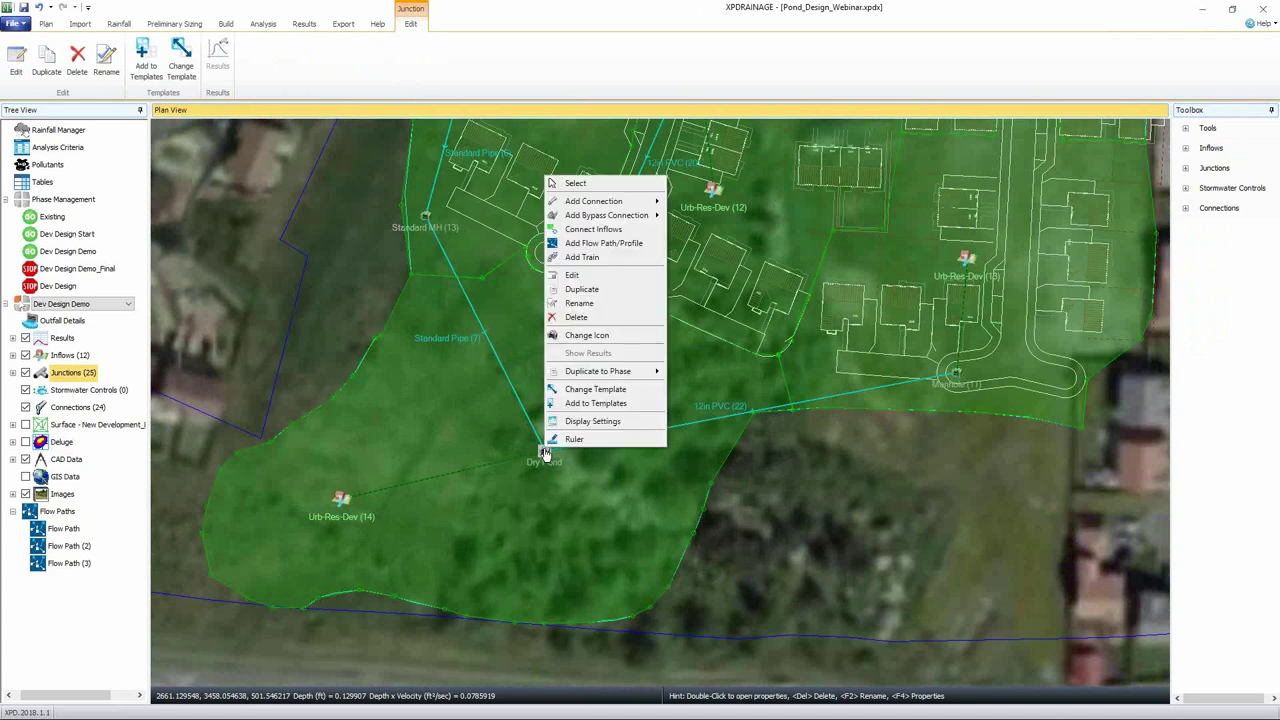
click(594, 392)
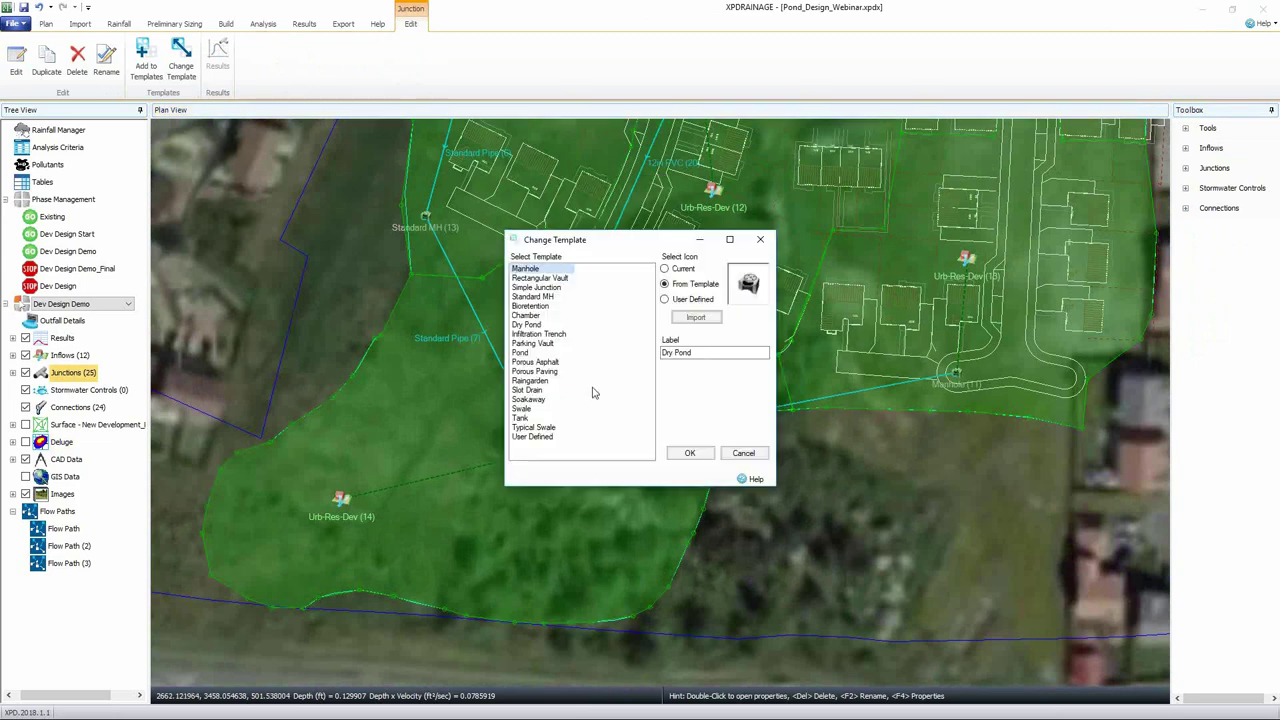
click(533, 327)
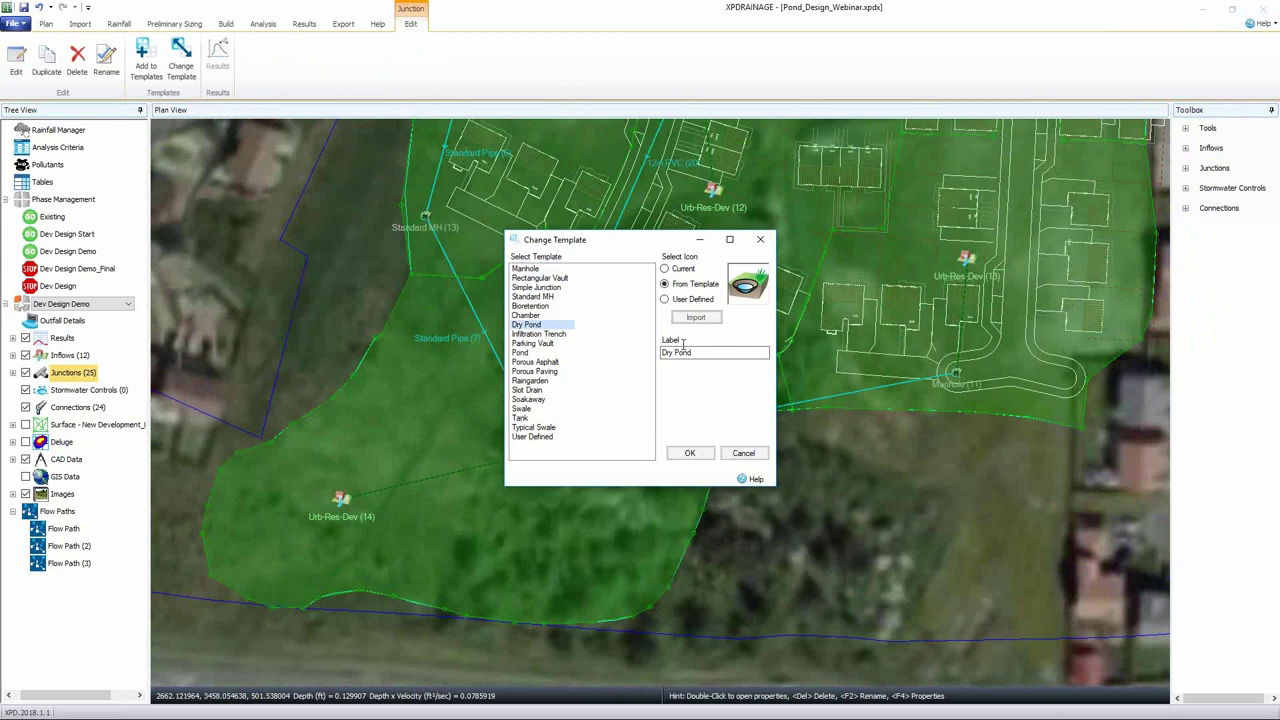
click(691, 453)
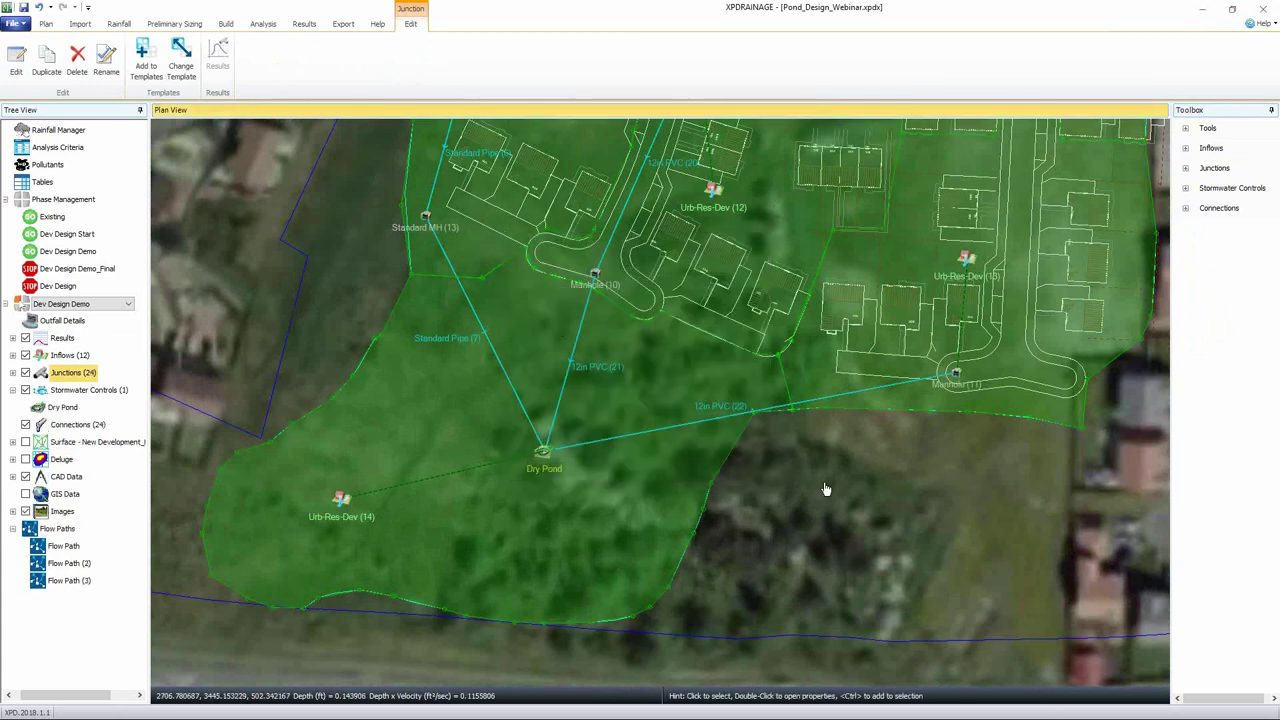
- Open the Dry Pond's properties and browse its reference images, including Infiltration Basin, Example 1 and Wet Pond, then hide them
click(543, 455)
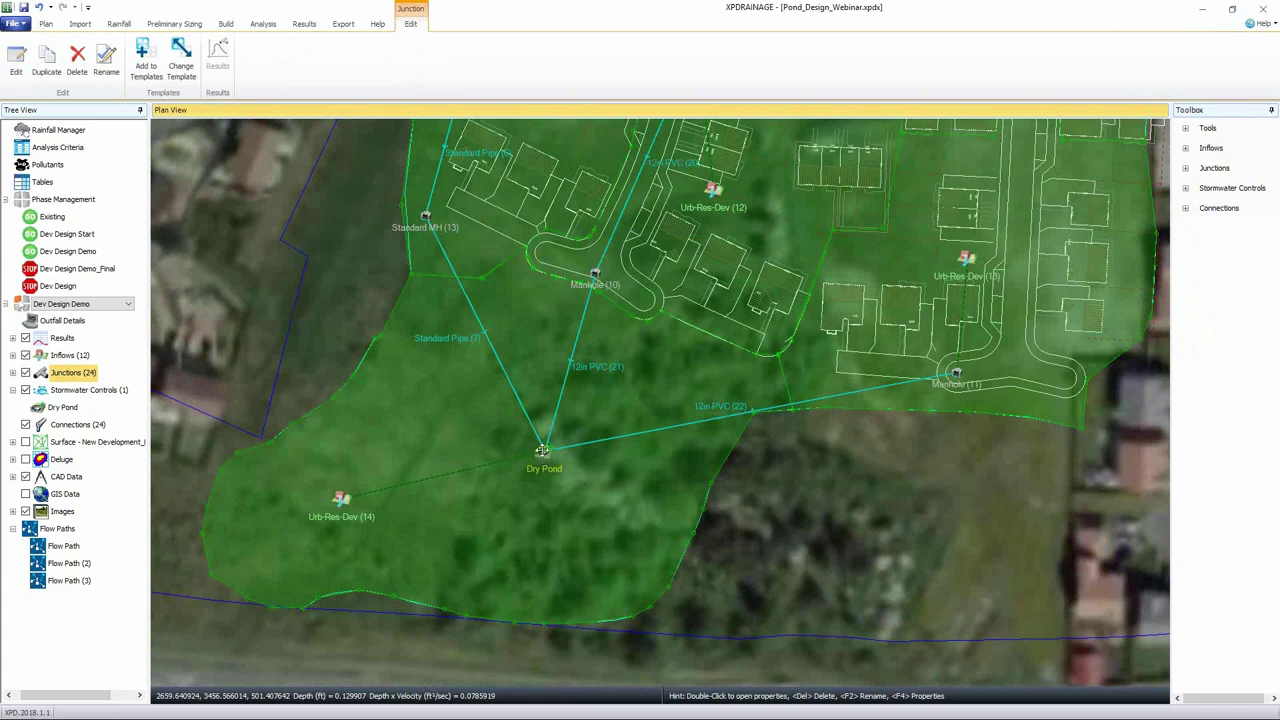
double_click(543, 451)
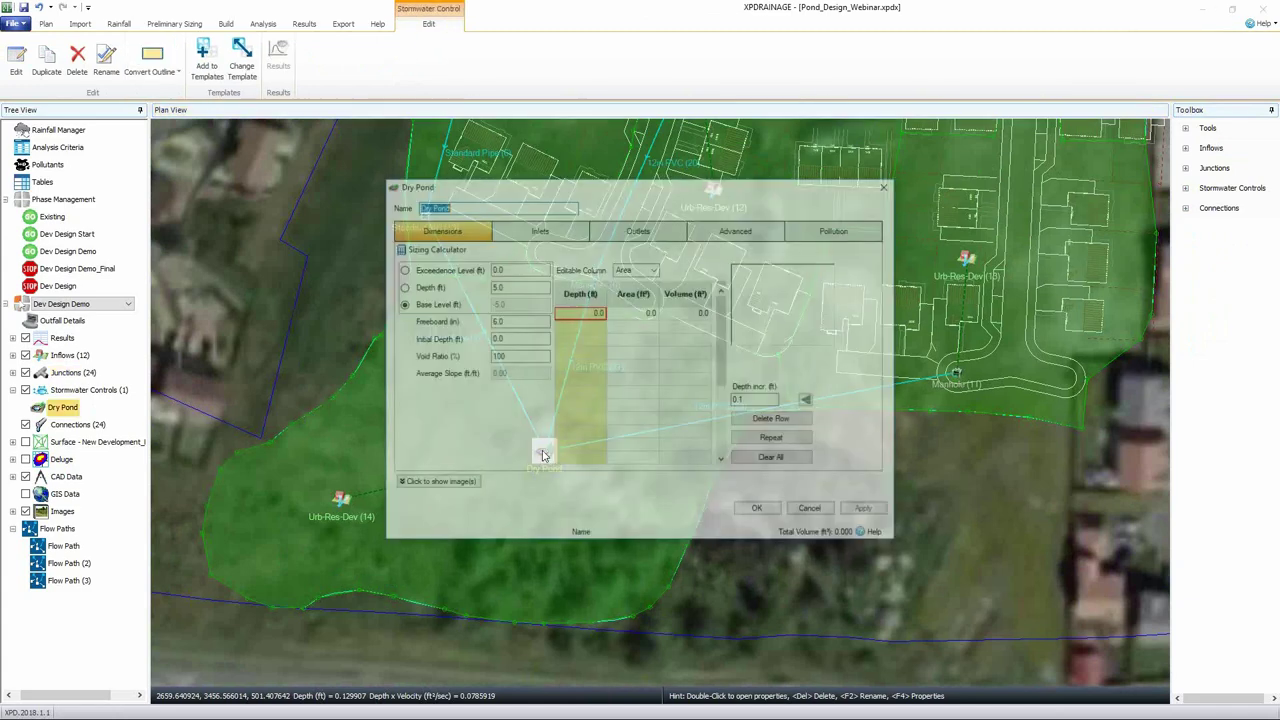
drag(626, 180, 918, 59)
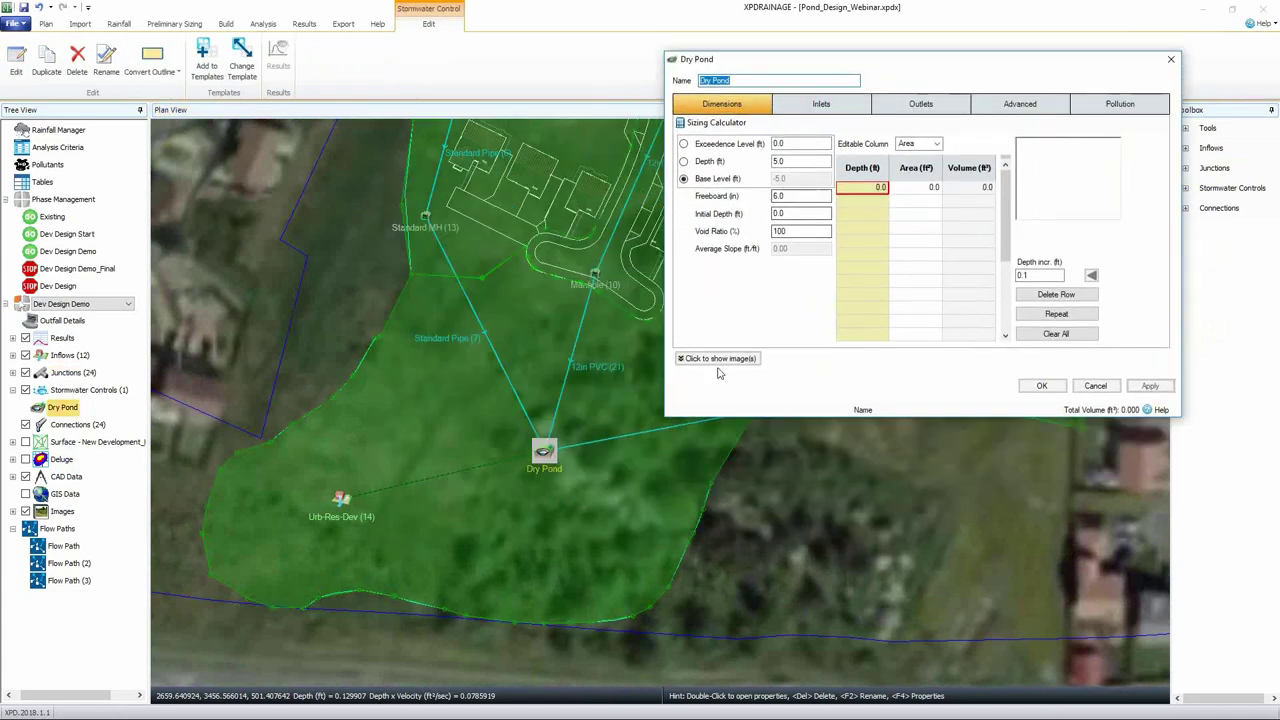
click(715, 358)
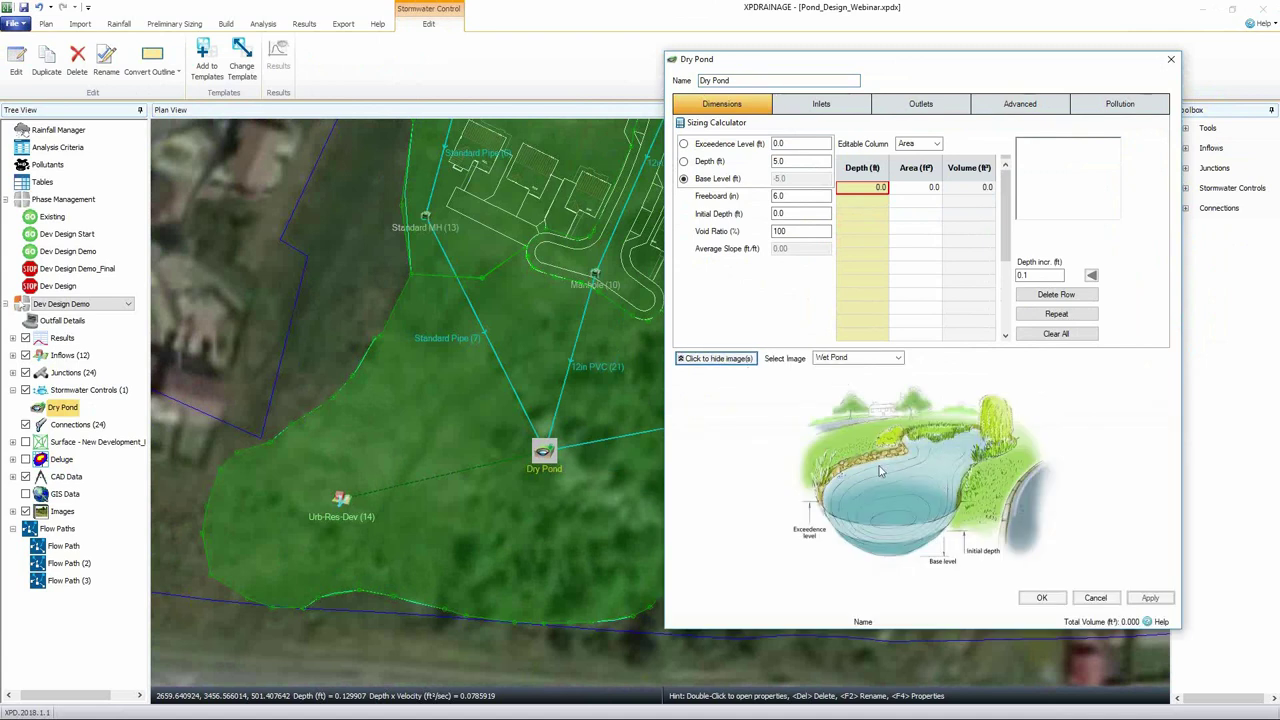
click(897, 359)
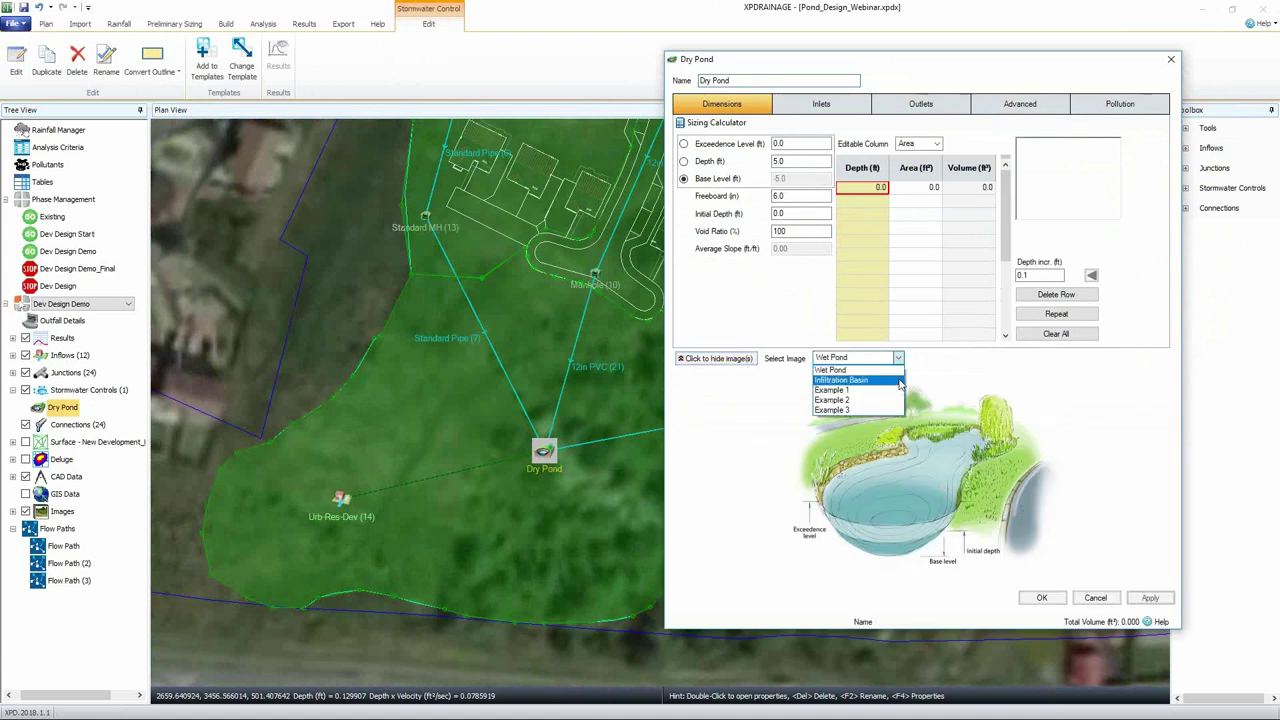
click(900, 384)
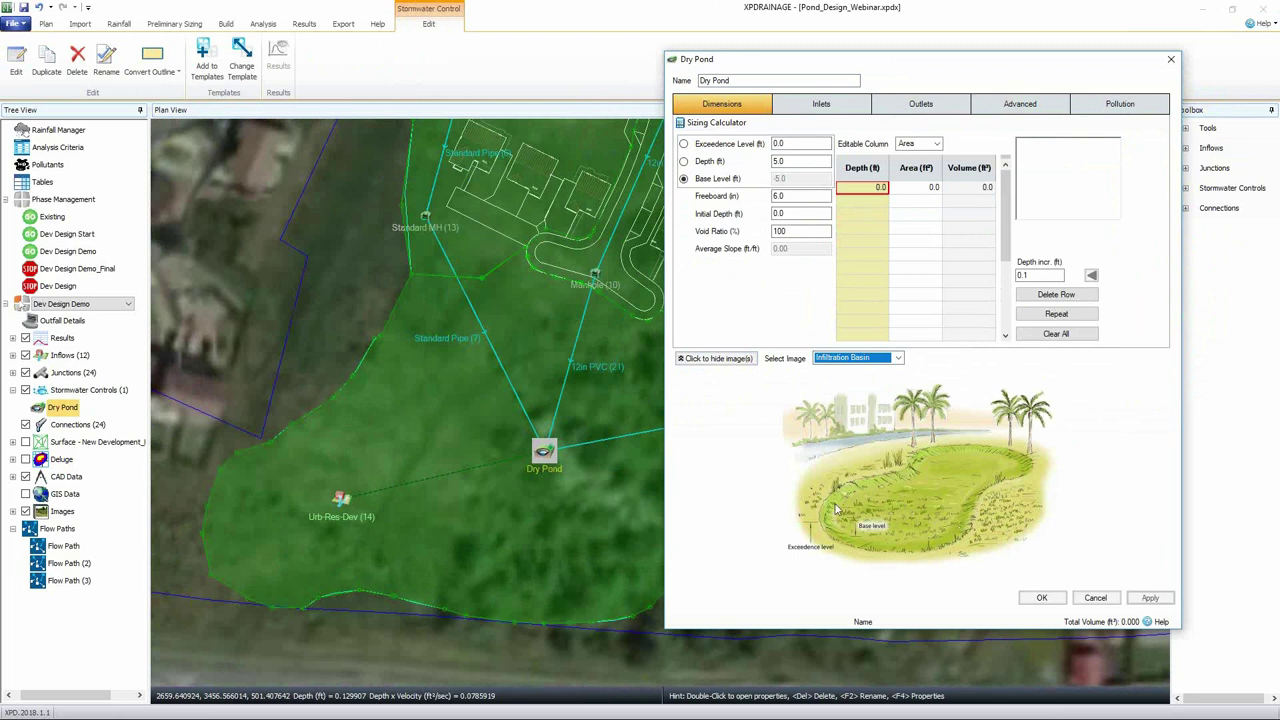
click(898, 358)
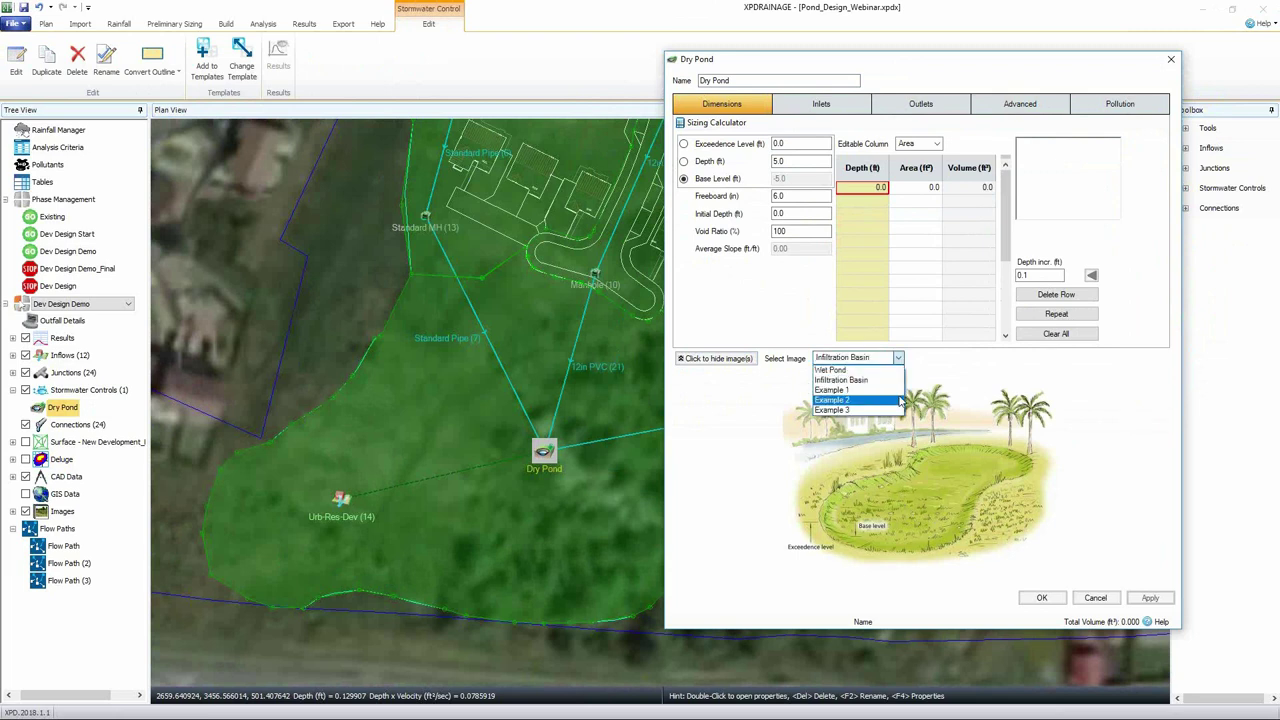
click(900, 398)
click(898, 358)
click(895, 394)
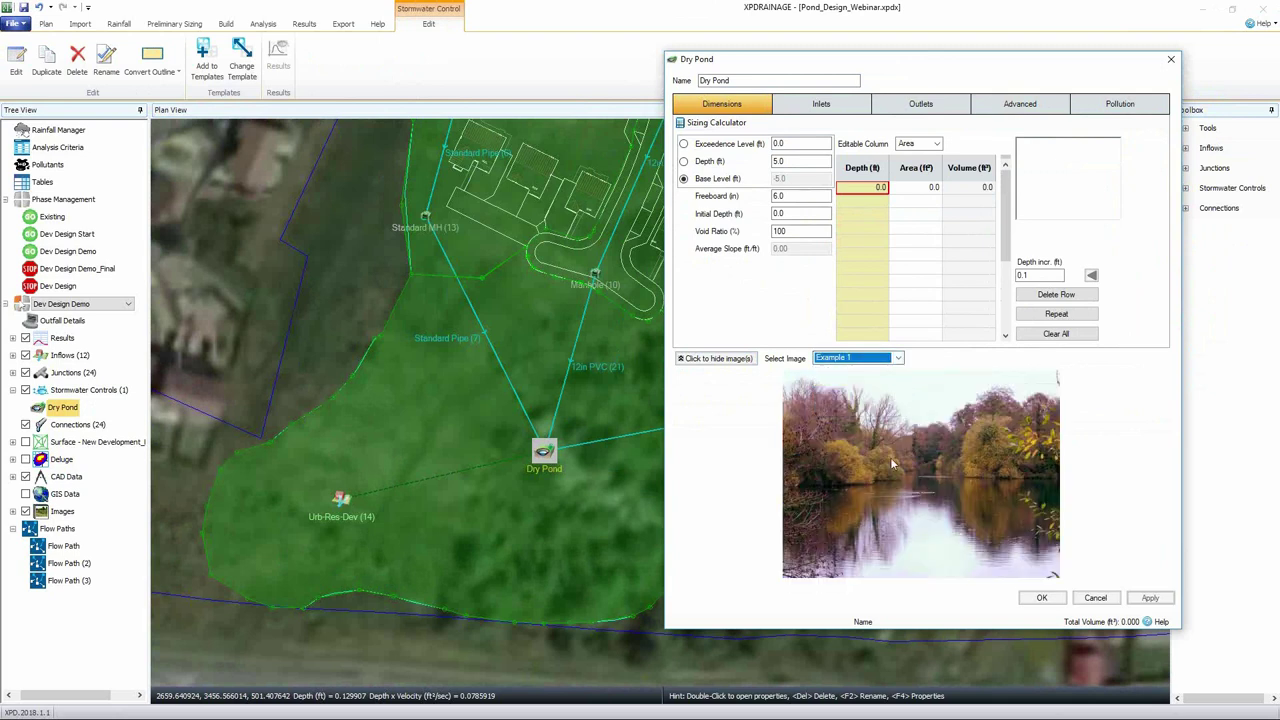
click(898, 358)
click(898, 375)
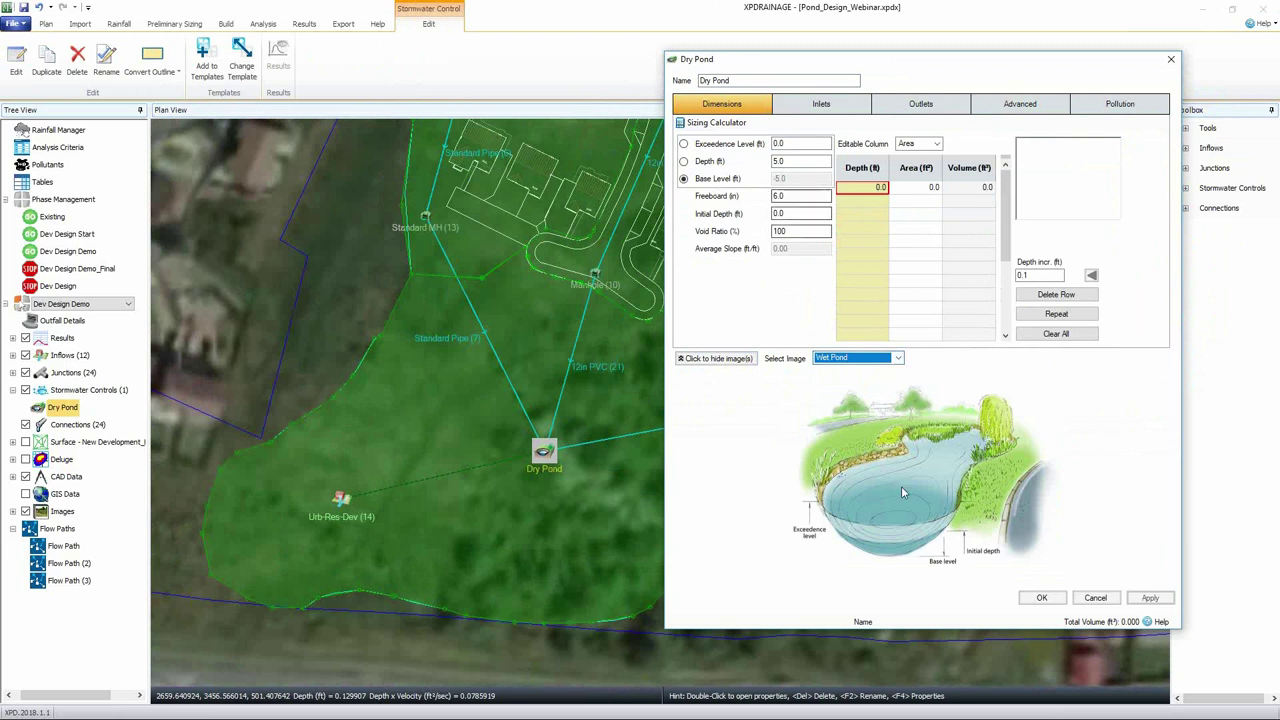
click(716, 358)
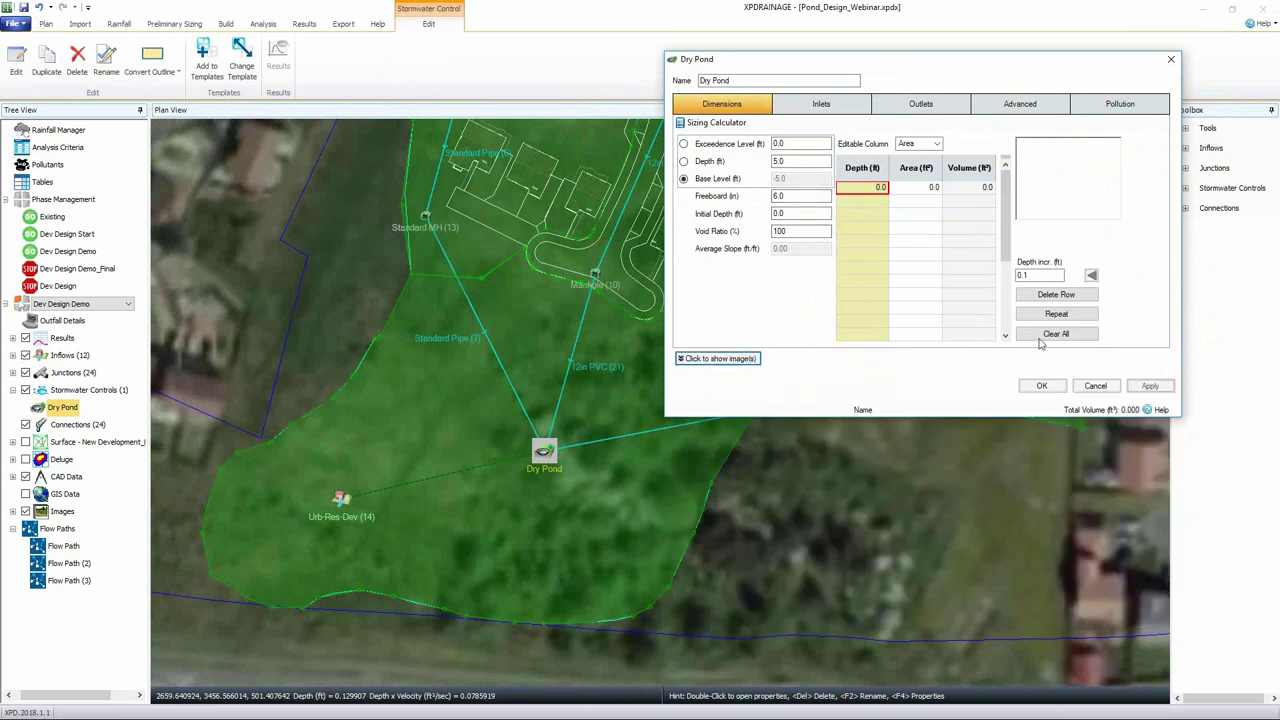
- Fill the Dry Pond's depth table using a 1 ft depth increment and accept the properties
drag(993, 65, 968, 99)
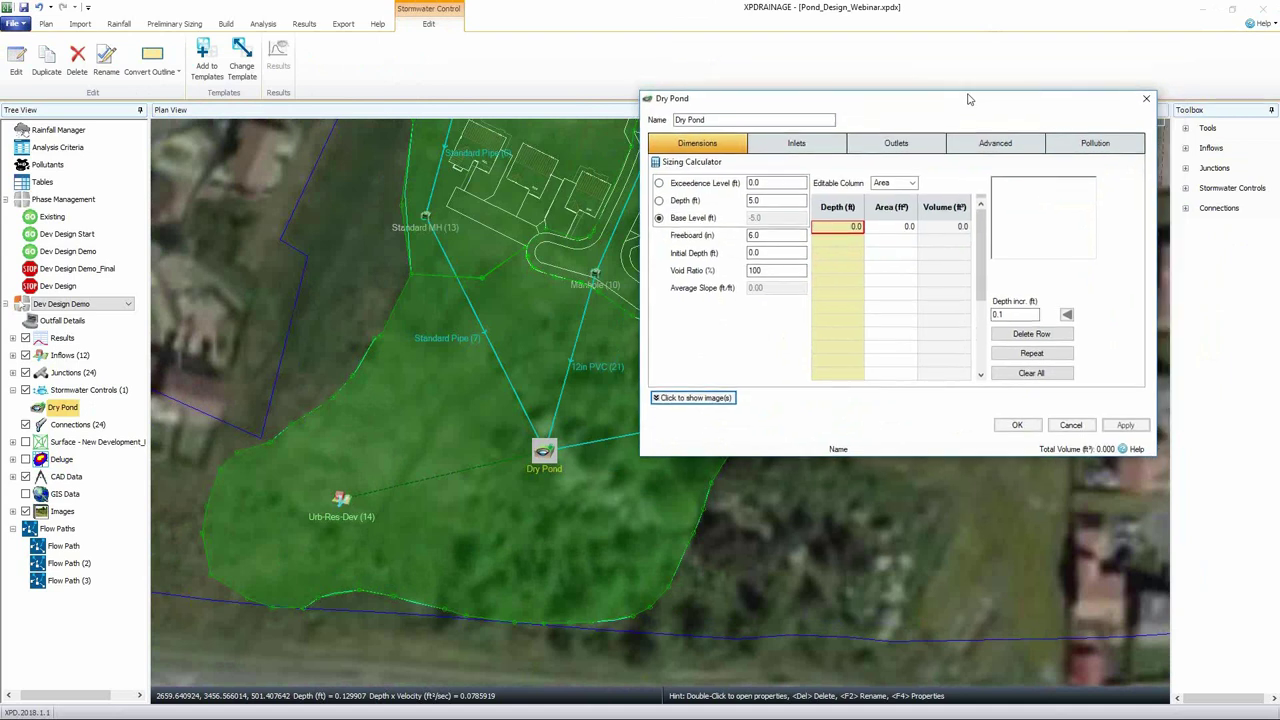
click(1013, 314)
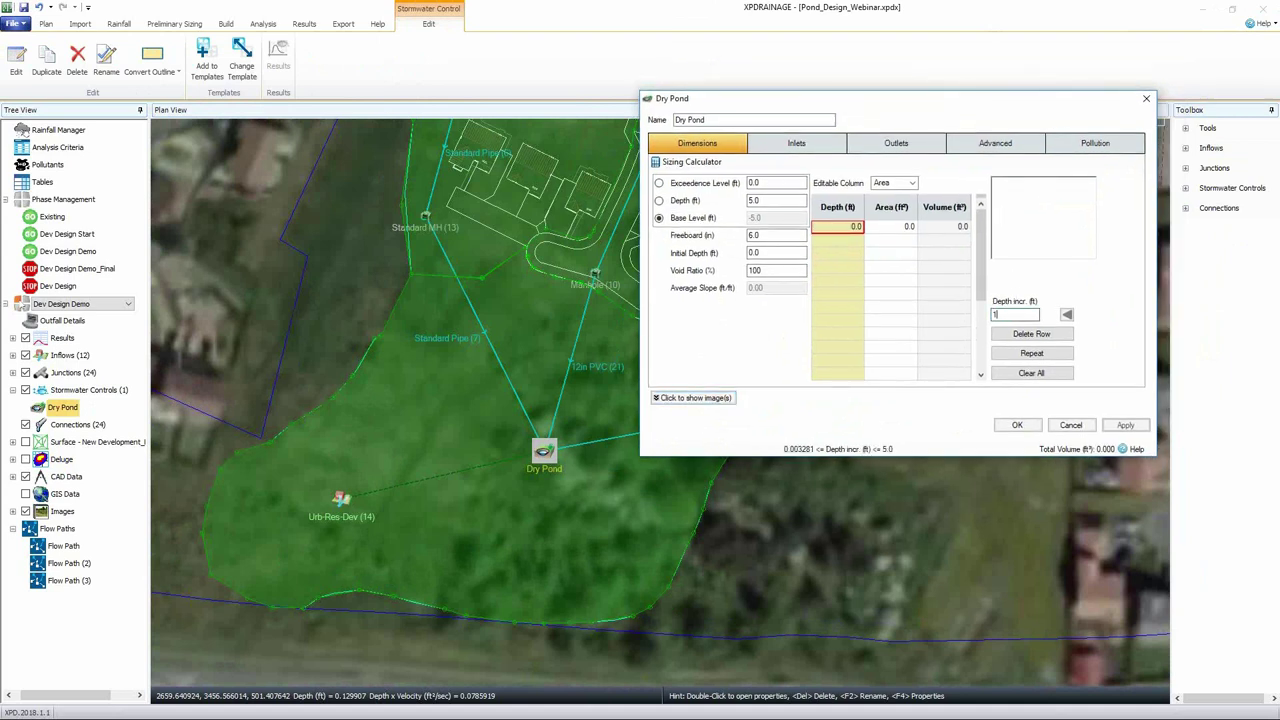
text(1)
click(1066, 315)
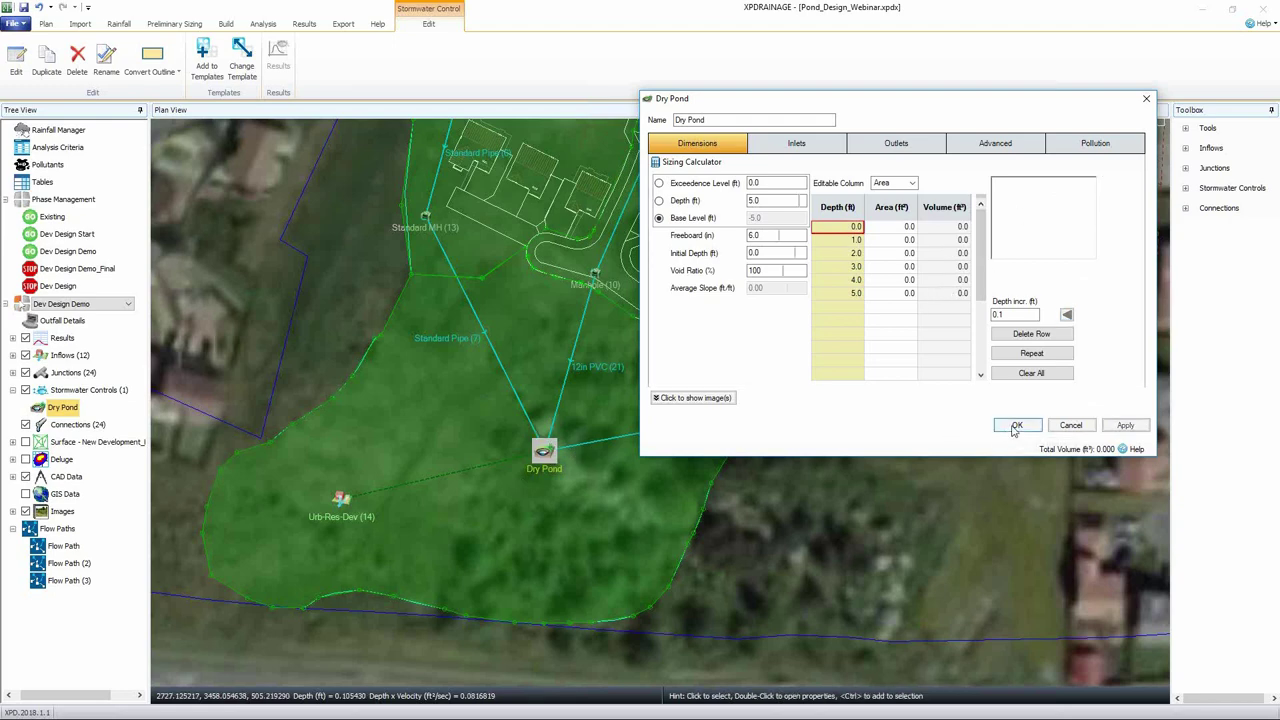
click(1016, 425)
- Try to draw a roughly circular free-form outline around the Dry Pond, and dismiss the inflow properties without changes
right_click(545, 453)
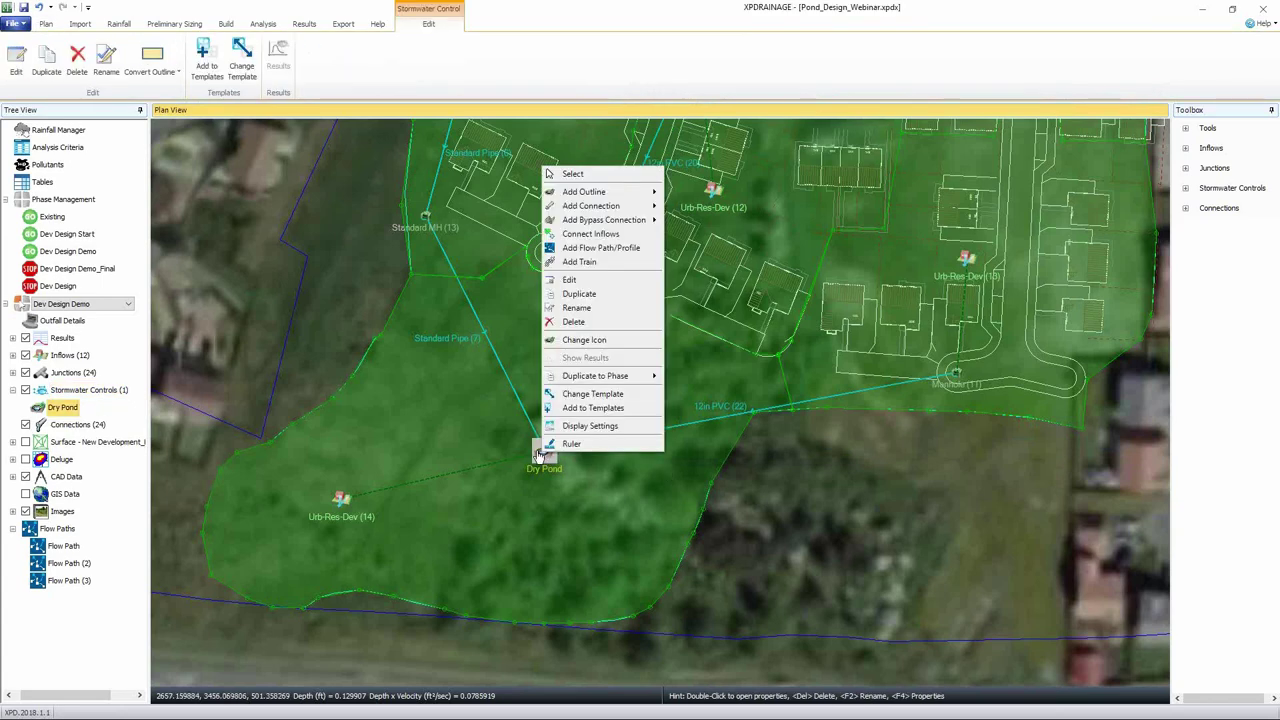
mouse_move(624, 198)
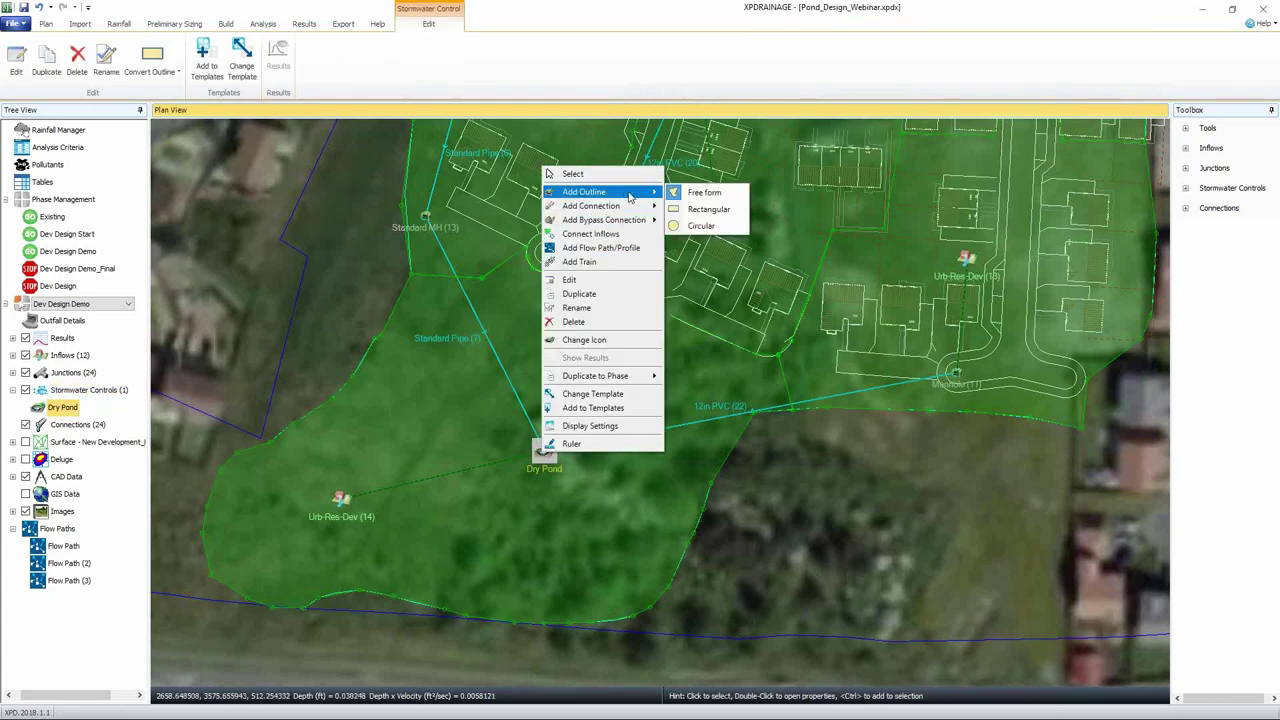
click(704, 193)
mouse_move(572, 361)
mouse_down()
mouse_move(508, 370)
mouse_move(491, 390)
mouse_move(484, 484)
mouse_move(535, 523)
mouse_move(578, 528)
mouse_move(625, 510)
mouse_move(644, 458)
mouse_move(645, 415)
mouse_move(620, 378)
mouse_move(590, 366)
mouse_up()
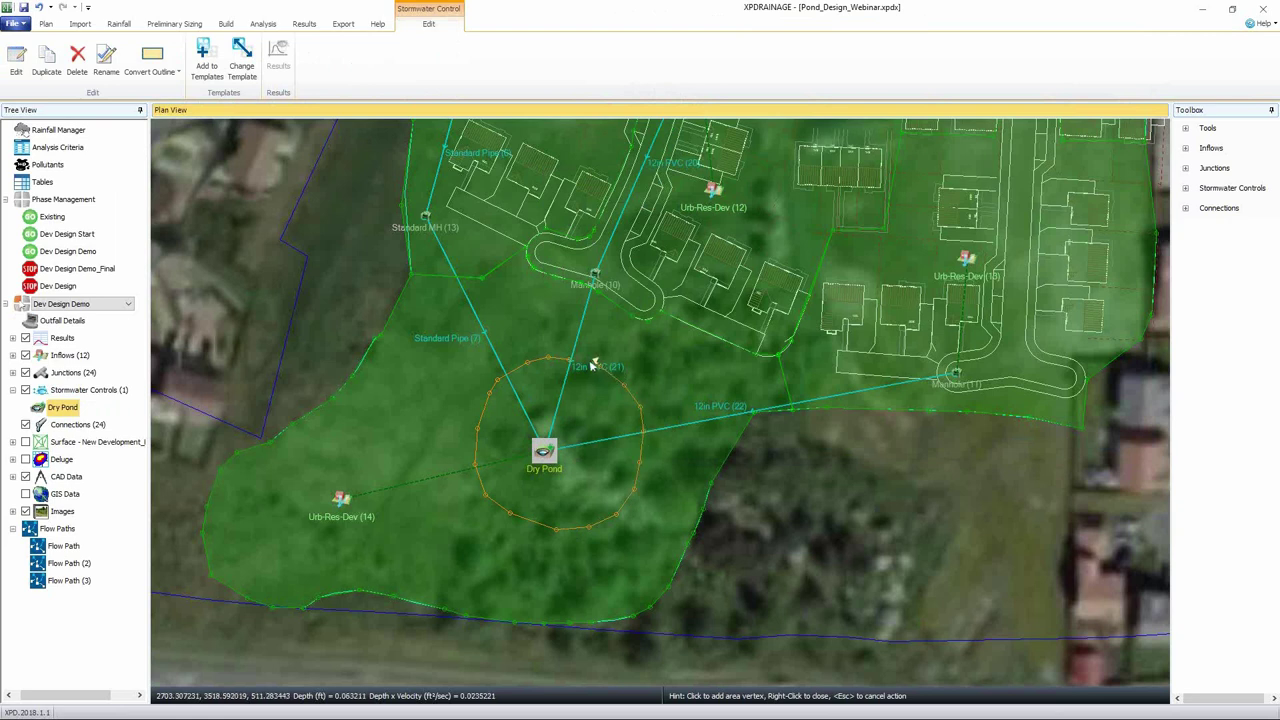
right_click(590, 366)
click(558, 382)
mouse_move(558, 382)
mouse_down()
mouse_move(543, 393)
mouse_move(556, 388)
mouse_up()
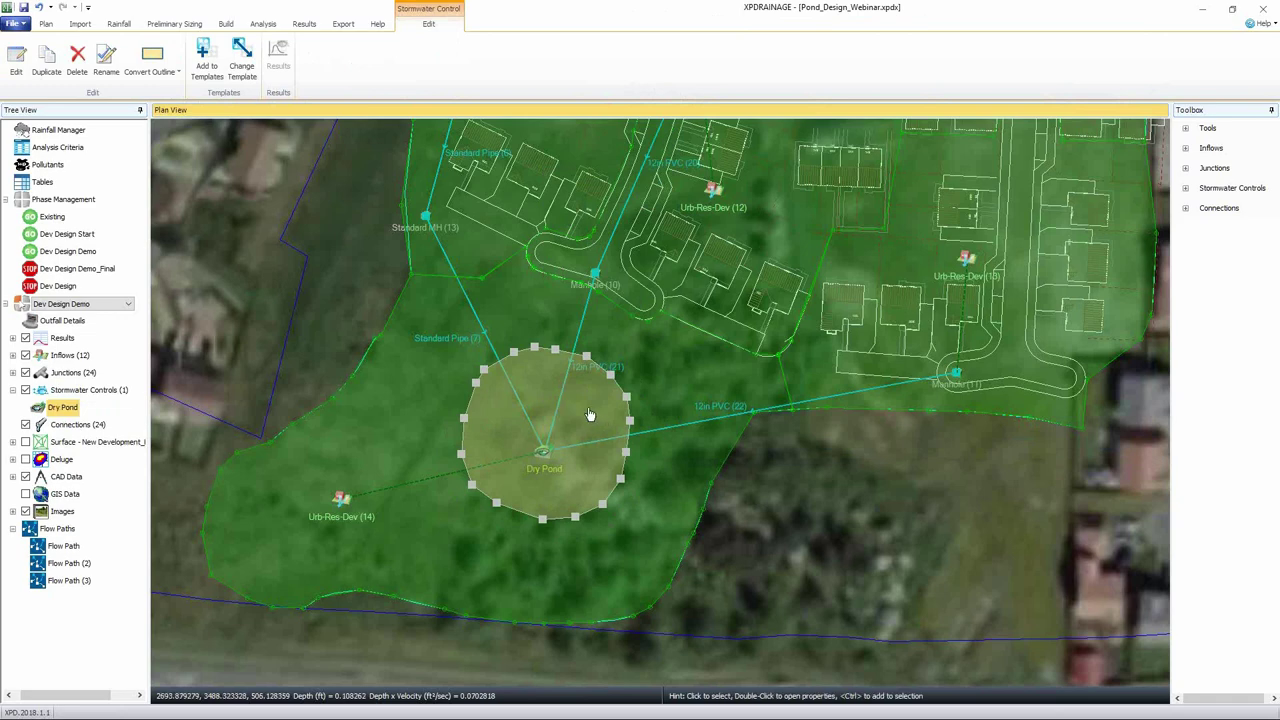
double_click(590, 414)
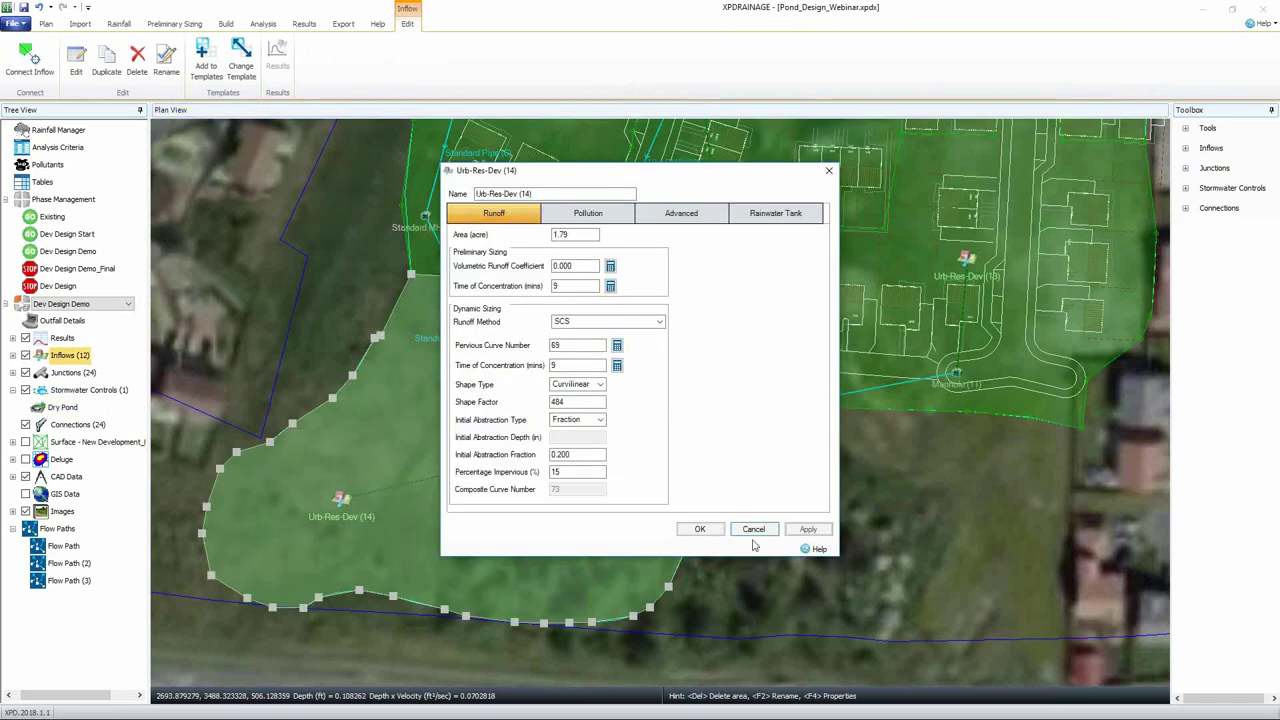
click(753, 529)
- Draw a roughly circular free-form outline around the Dry Pond, keeping it within the surrounding Urb-Res-Dev (14) area
click(543, 450)
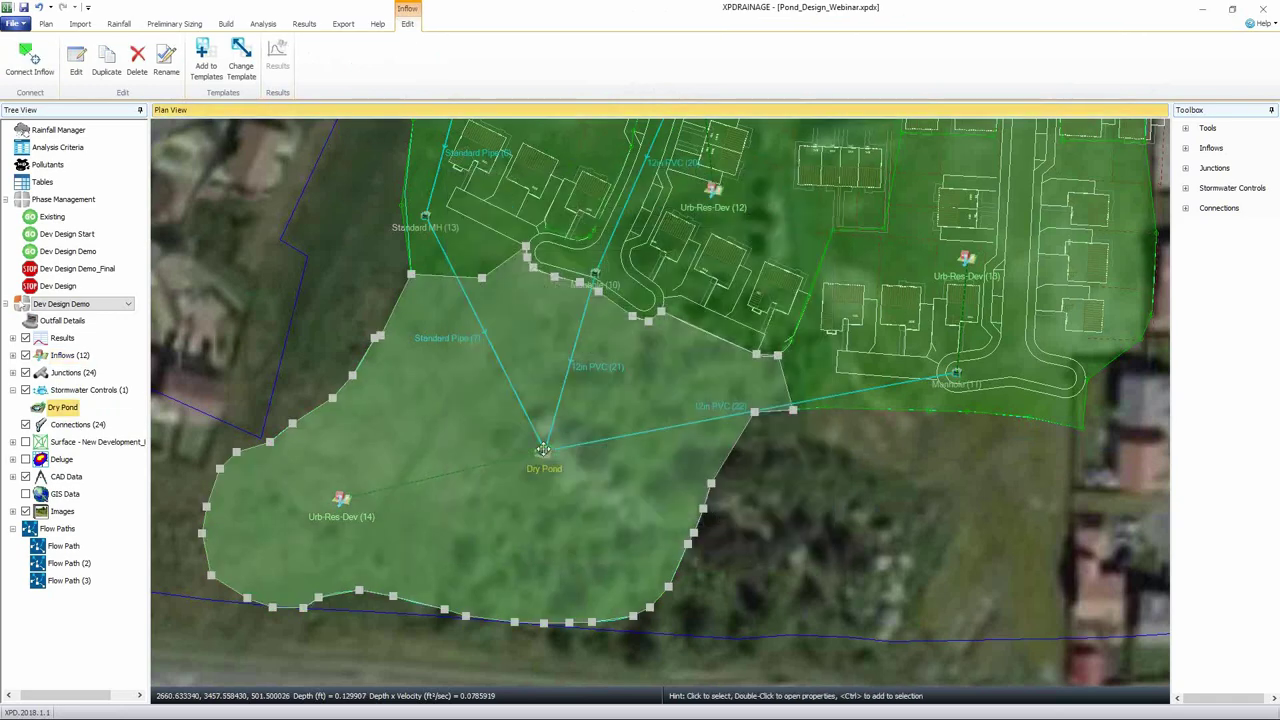
right_click(543, 450)
mouse_move(650, 190)
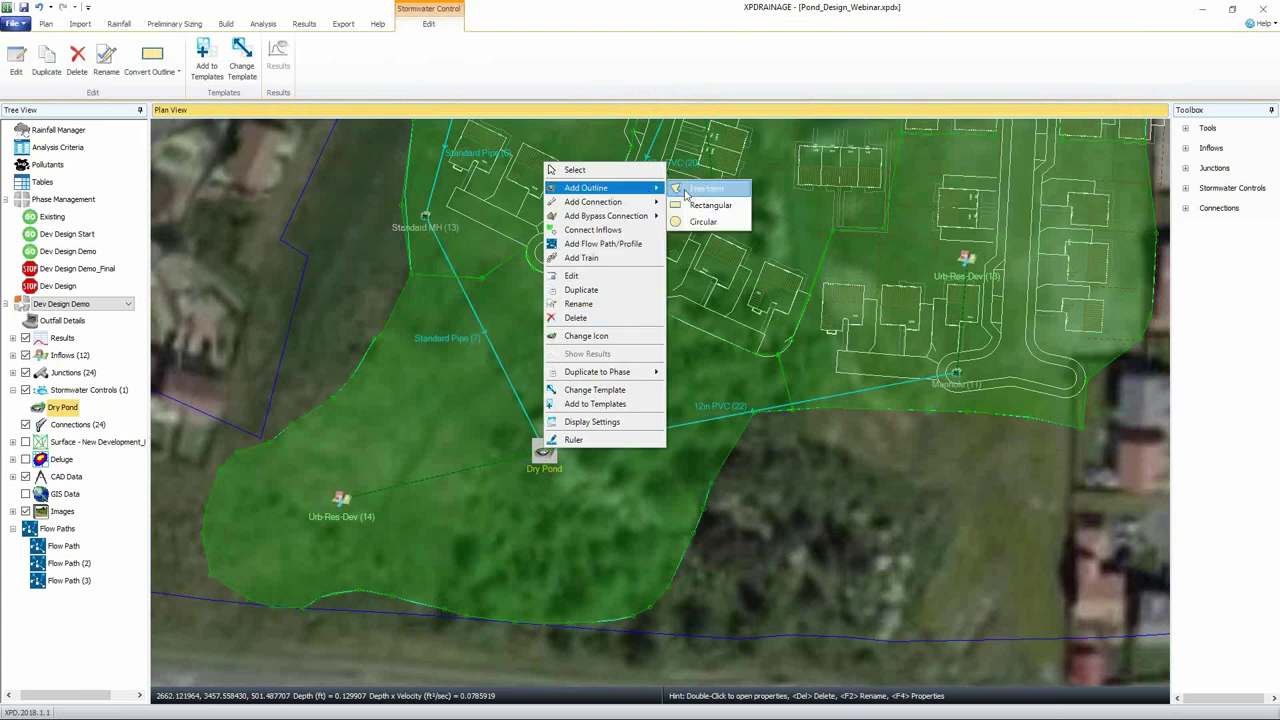
click(690, 194)
click(575, 359)
click(536, 350)
click(506, 355)
click(487, 374)
click(467, 410)
click(462, 450)
click(479, 498)
click(514, 521)
click(566, 528)
click(613, 523)
click(641, 489)
click(642, 456)
click(642, 412)
right_click(606, 370)
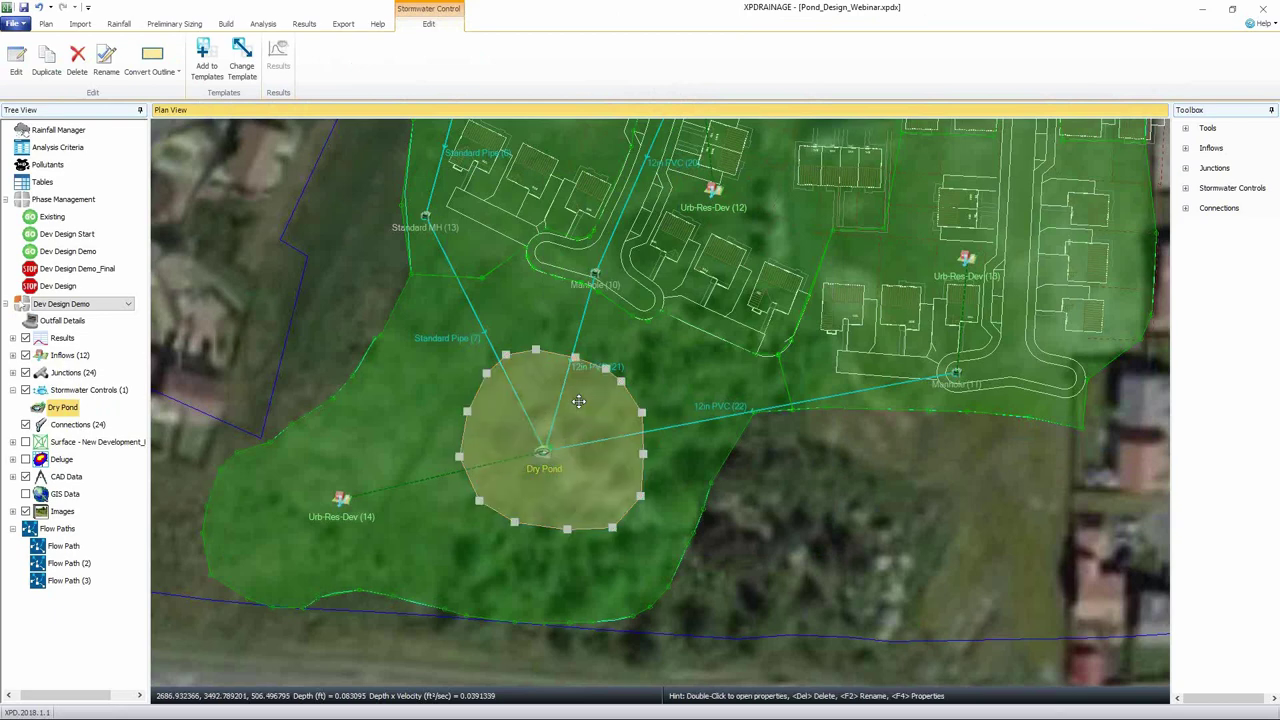
- Size the Dry Pond with the Sizing Calculator using the Side Slope method at 0.25 ft/ft, maintaining Top Area, and accept the properties
double_click(578, 401)
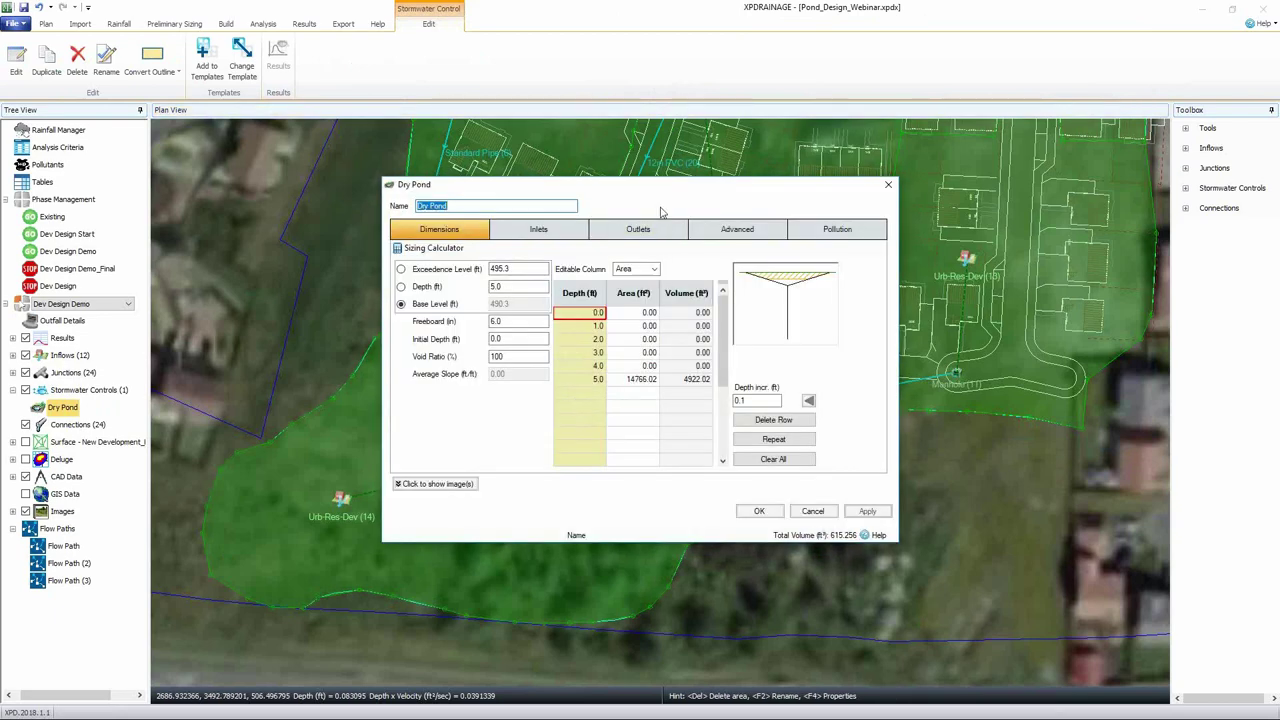
drag(666, 178, 937, 95)
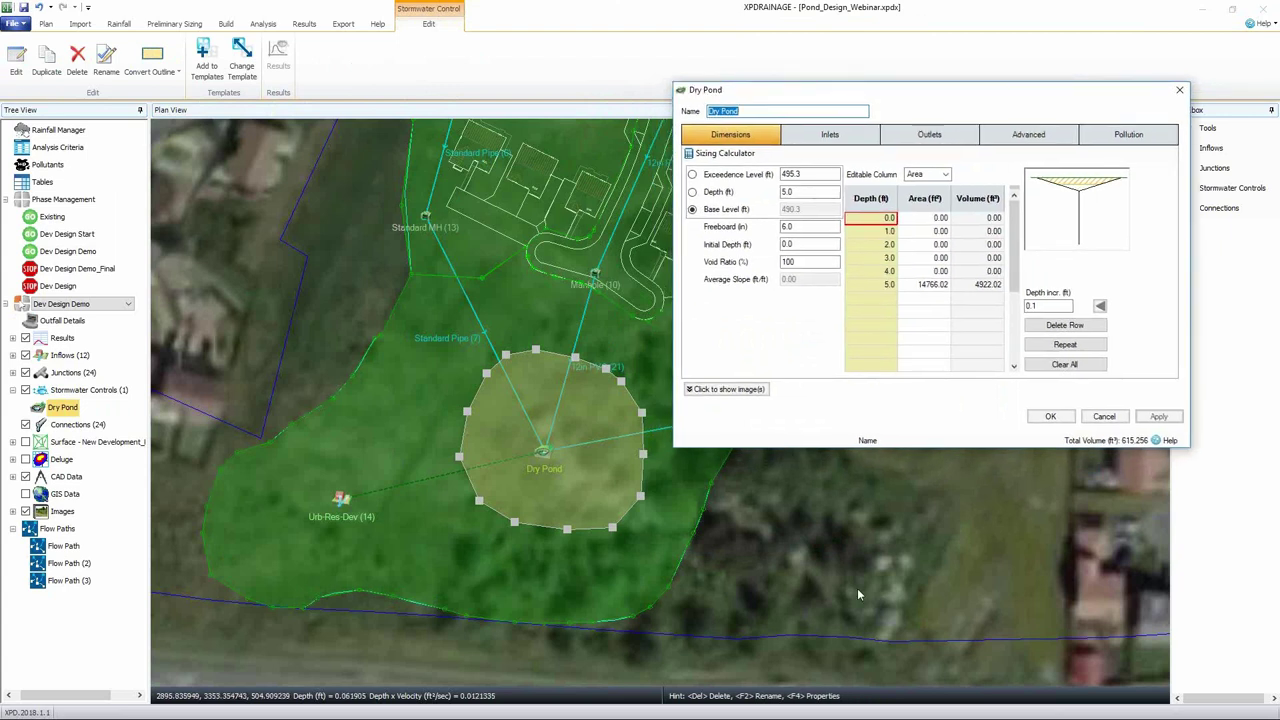
click(813, 548)
middle_drag(813, 548, 708, 551)
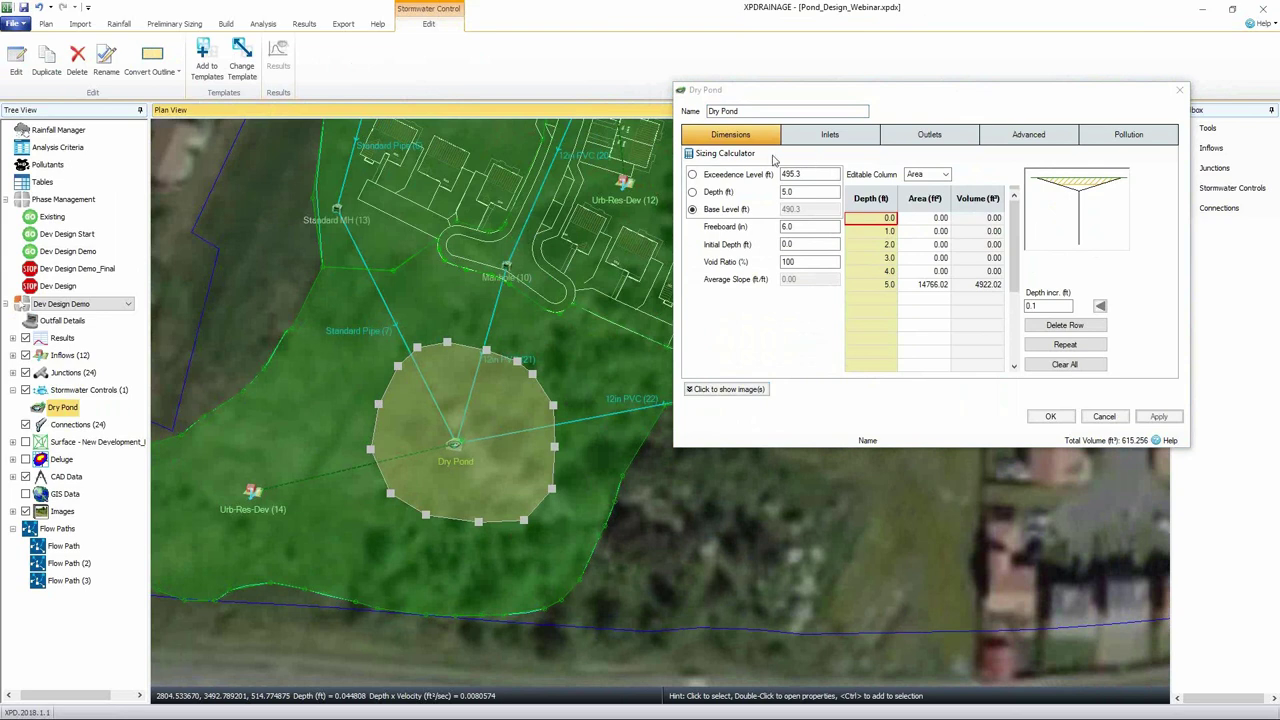
click(740, 158)
click(960, 227)
click(990, 268)
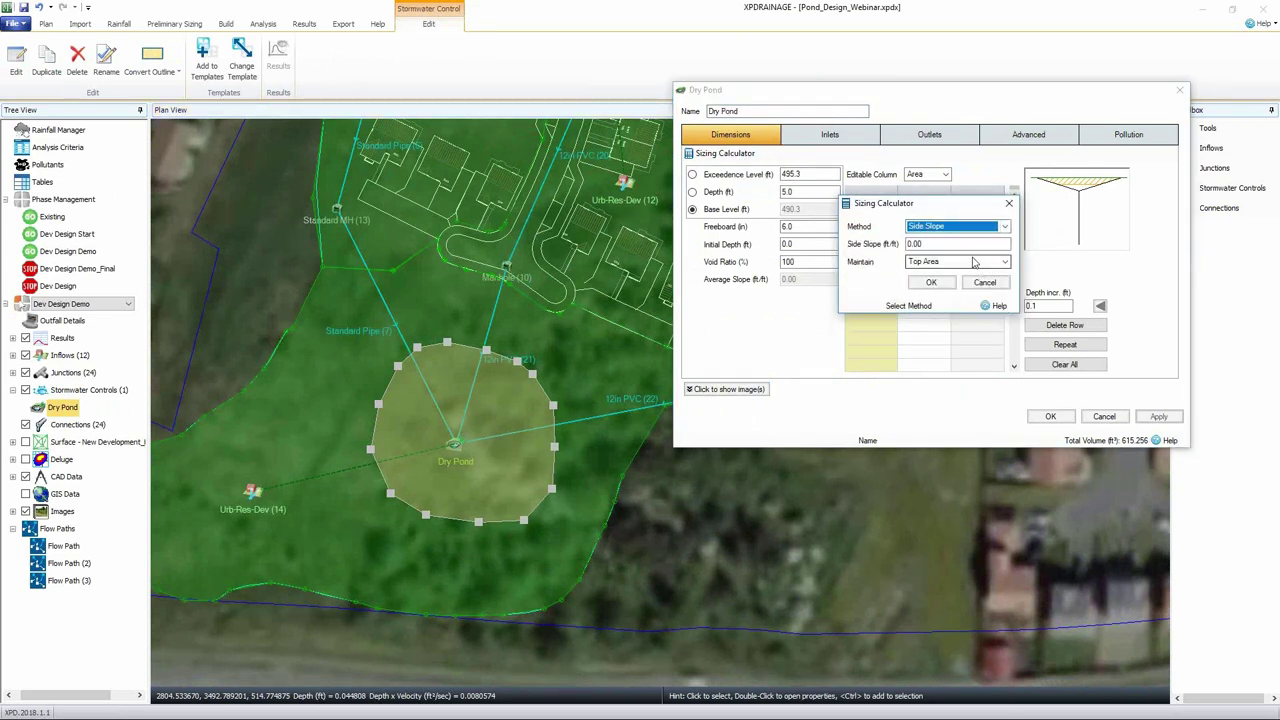
click(969, 244)
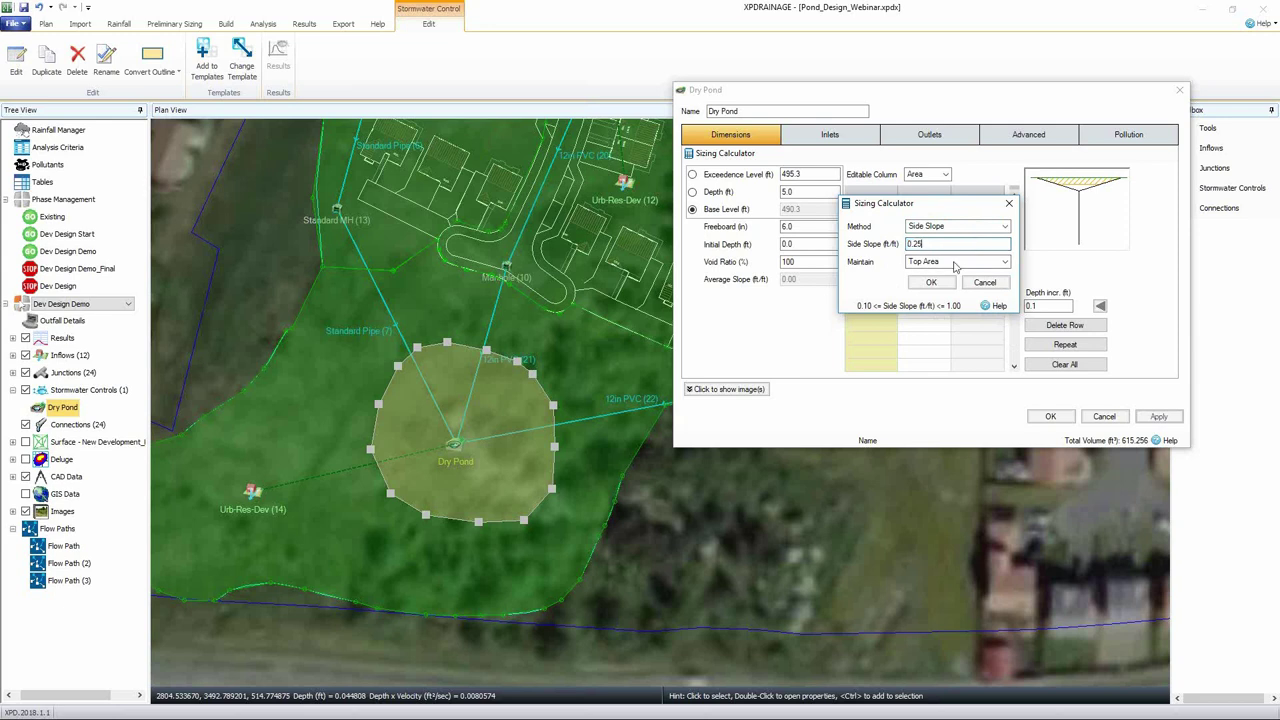
click(931, 282)
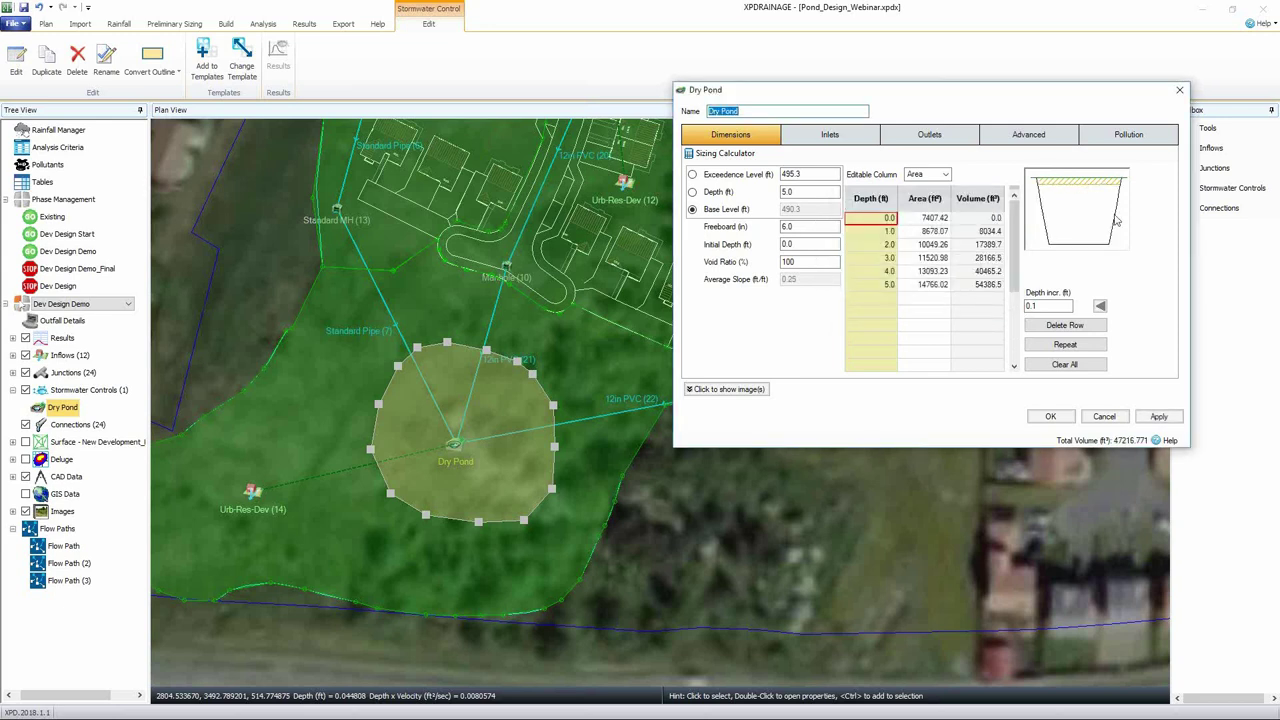
click(1156, 417)
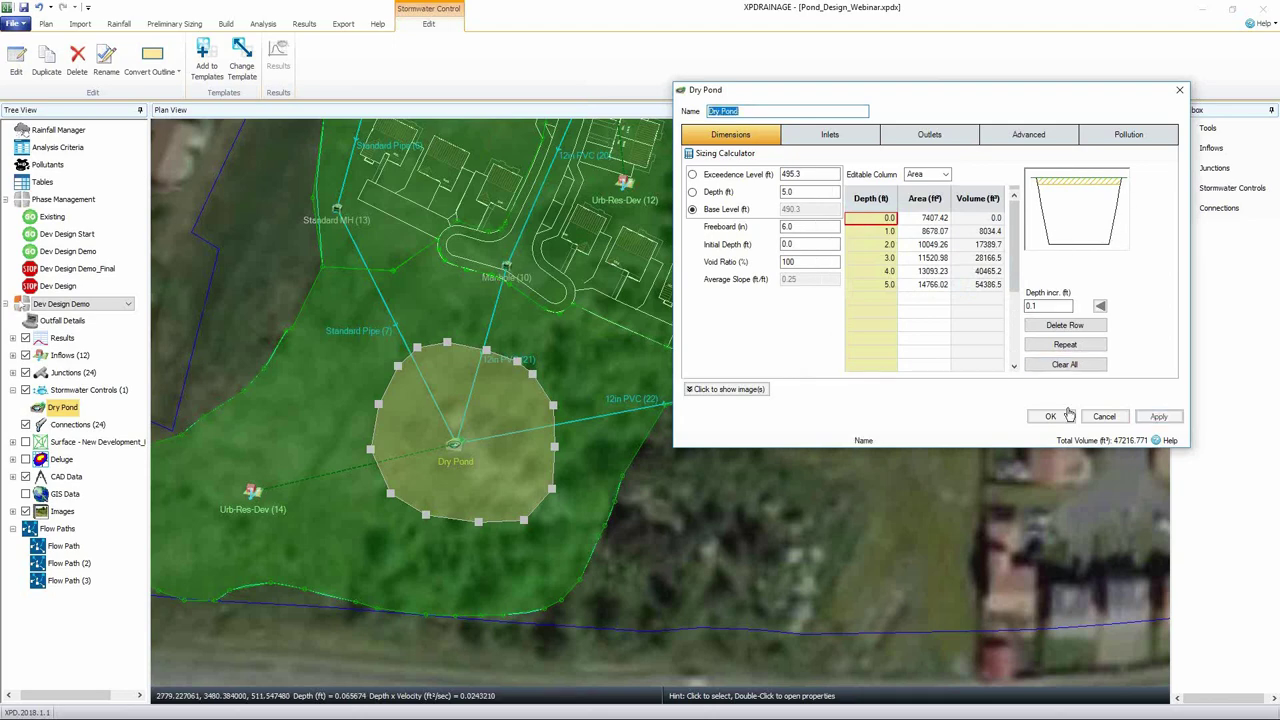
click(1050, 416)
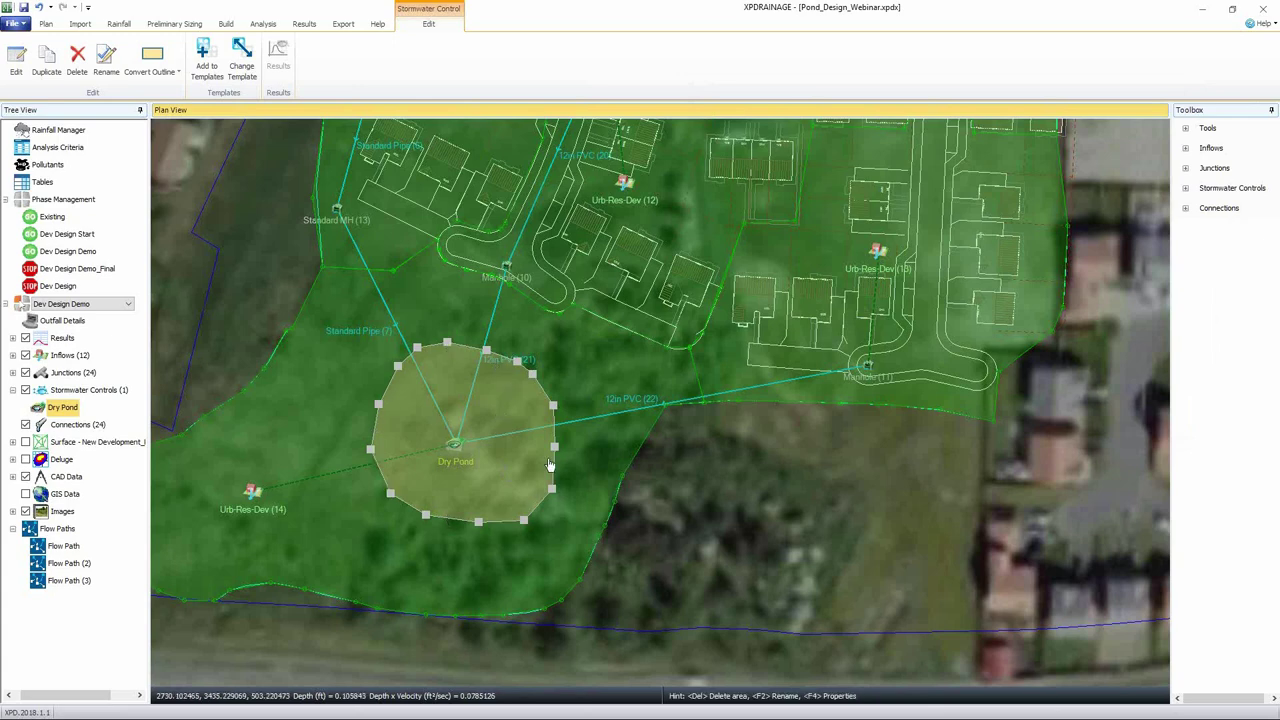
- Enable the Dry Pond's base infiltration at 0.2 in/hr, view its Wet Pond reference image, and apply the change
double_click(507, 397)
drag(650, 188, 909, 127)
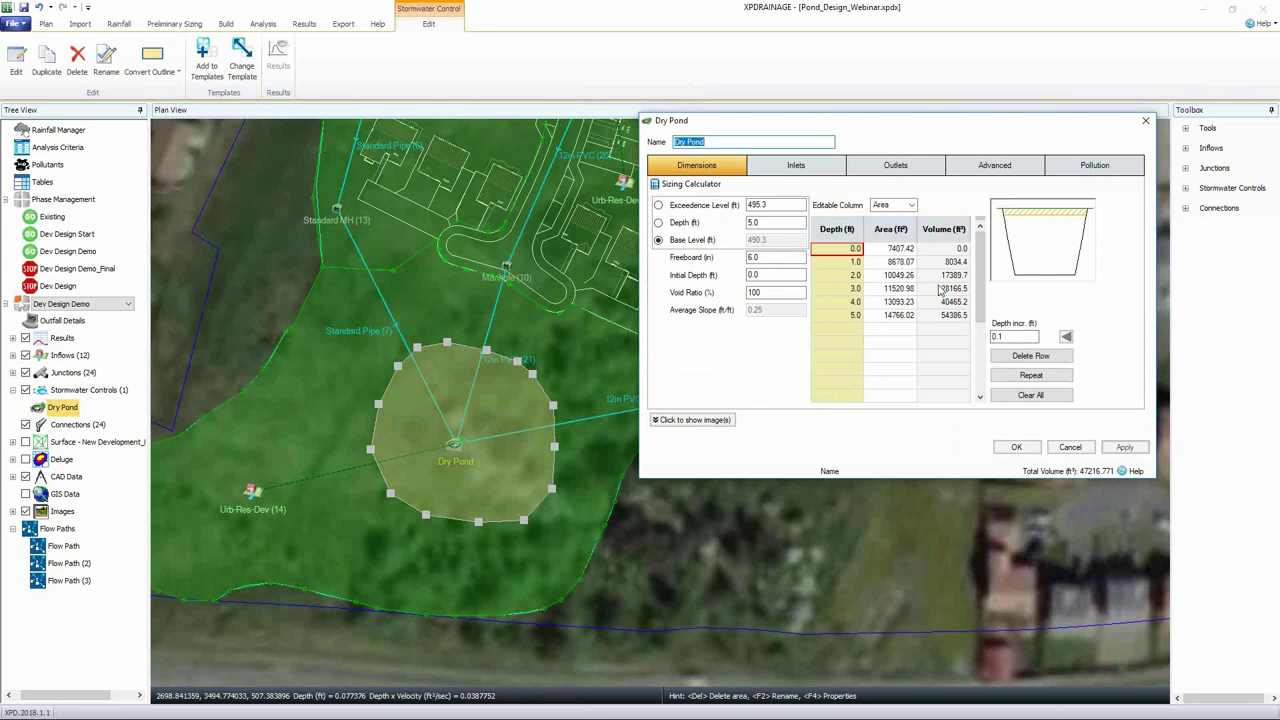
click(774, 205)
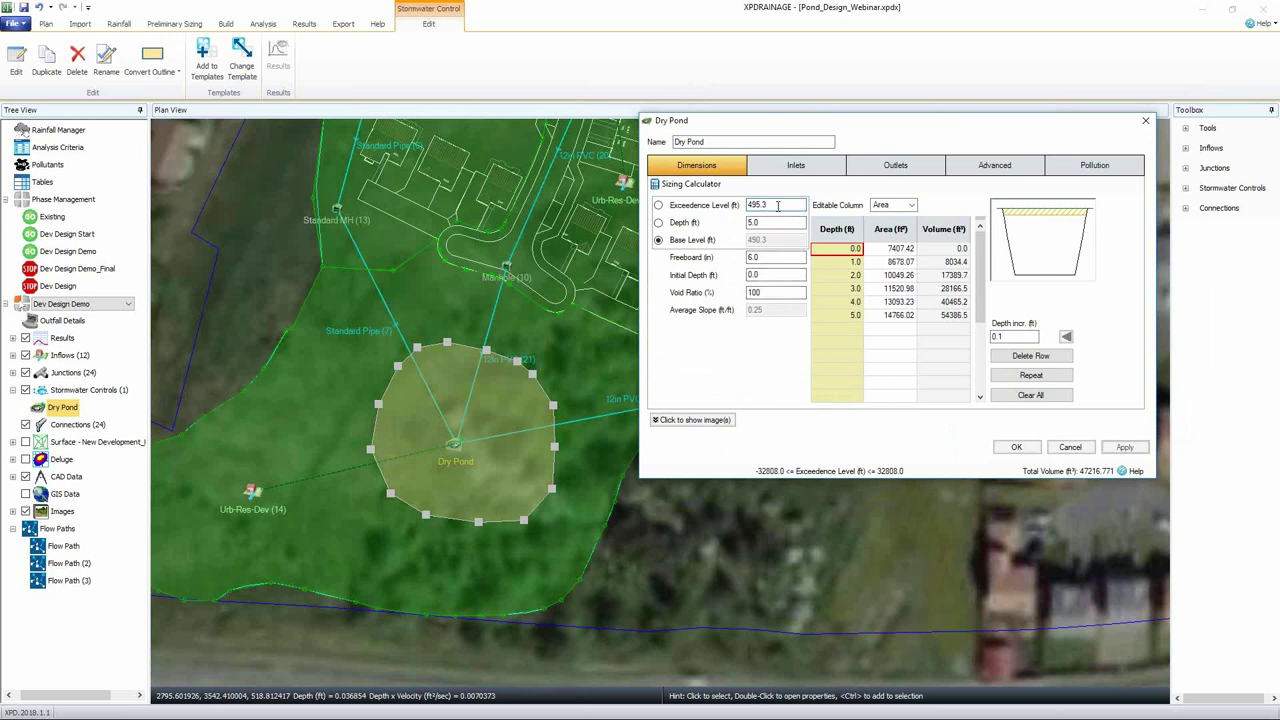
click(994, 165)
click(811, 197)
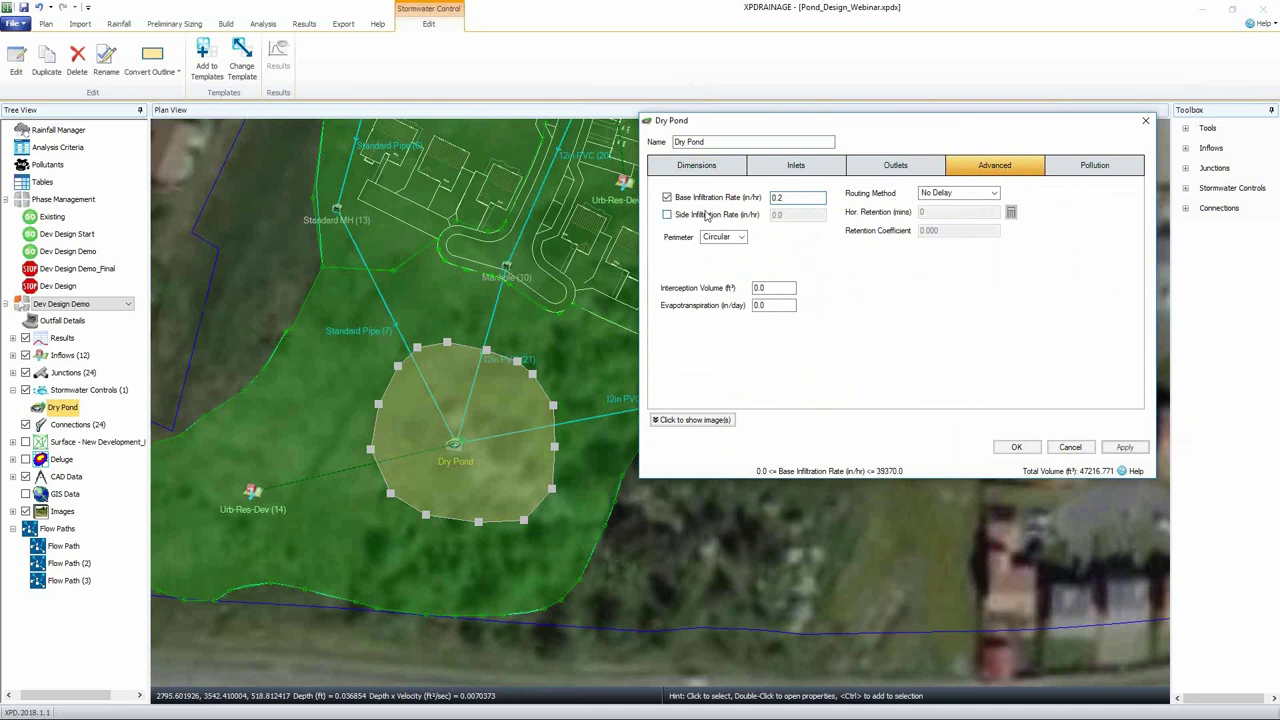
click(697, 421)
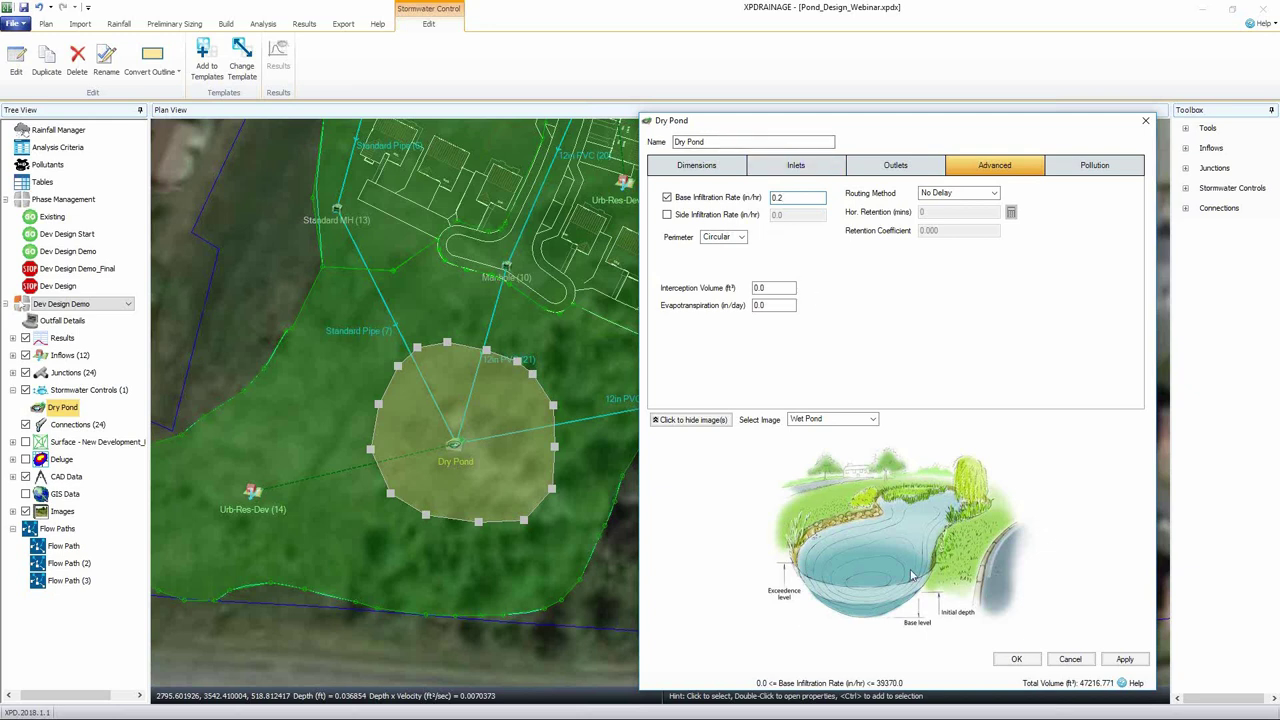
click(705, 420)
click(1112, 445)
- Set the Dry Pond's exceedence level to 492.7 ft in its dimensions and accept the properties
click(696, 165)
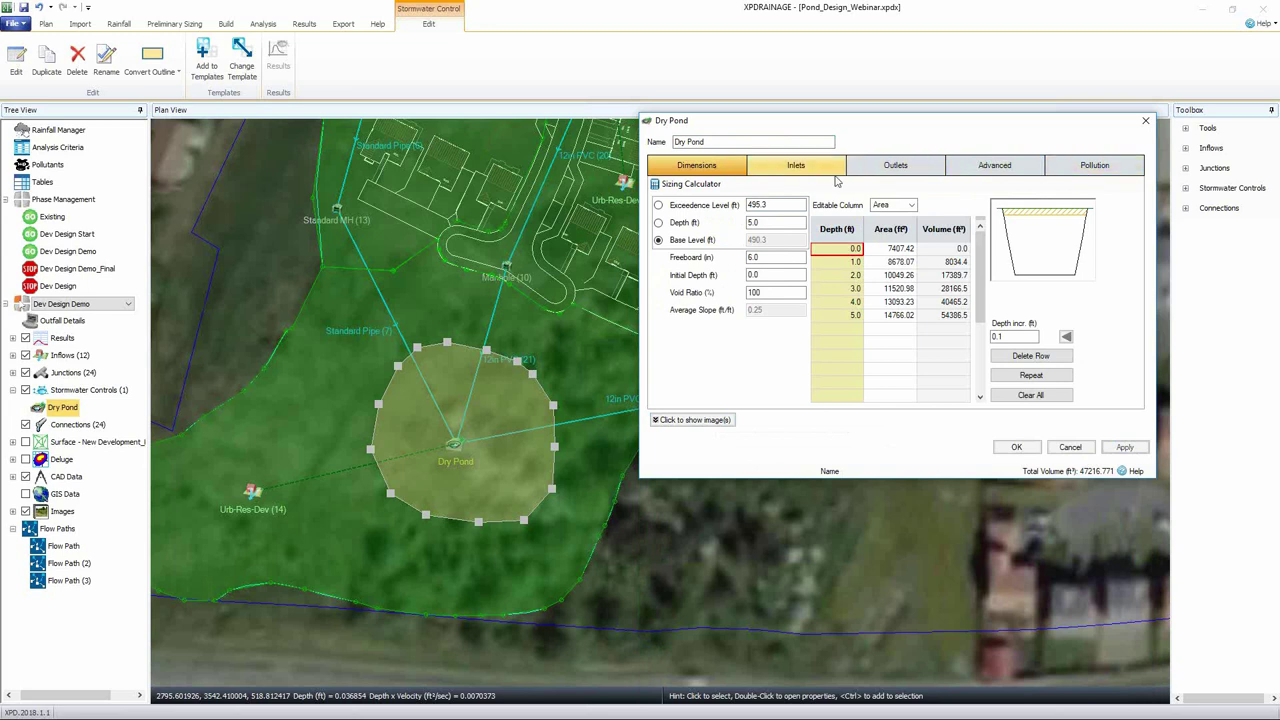
drag(860, 127, 858, 135)
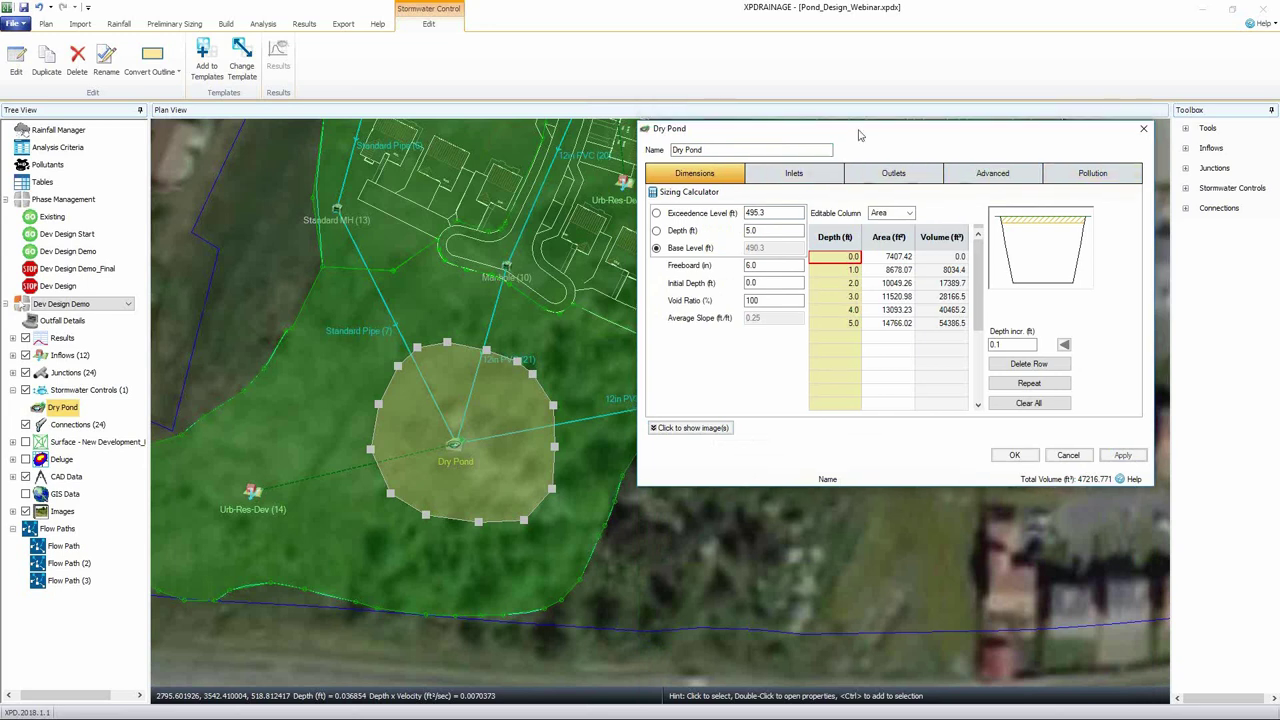
click(784, 213)
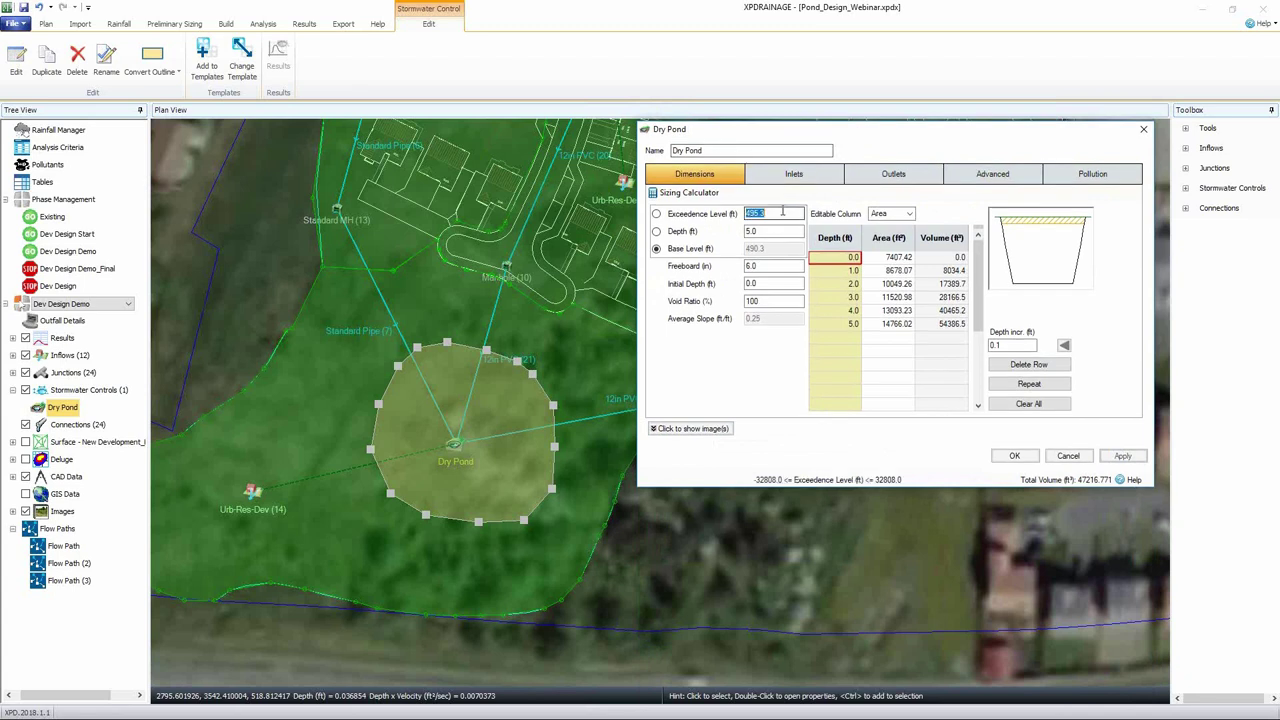
drag(784, 213, 738, 215)
text(496)
drag(757, 218, 802, 225)
text(492.7)
key(Tab)
click(784, 213)
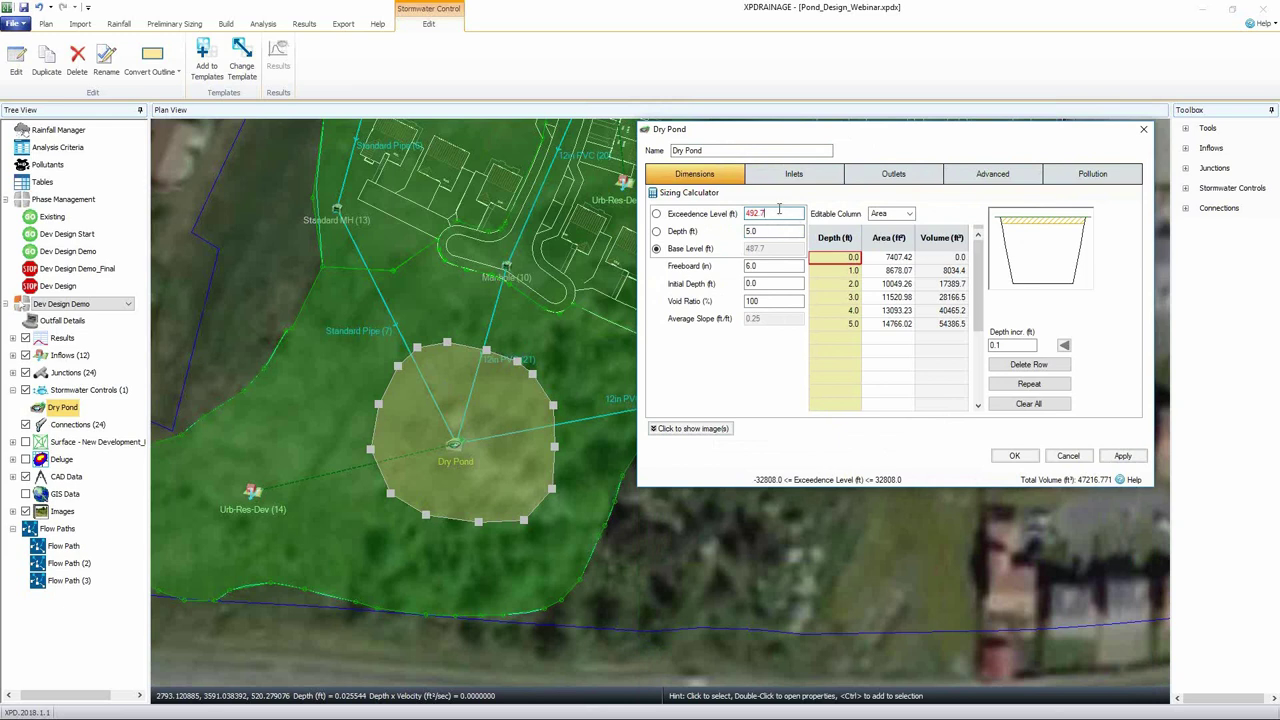
click(779, 214)
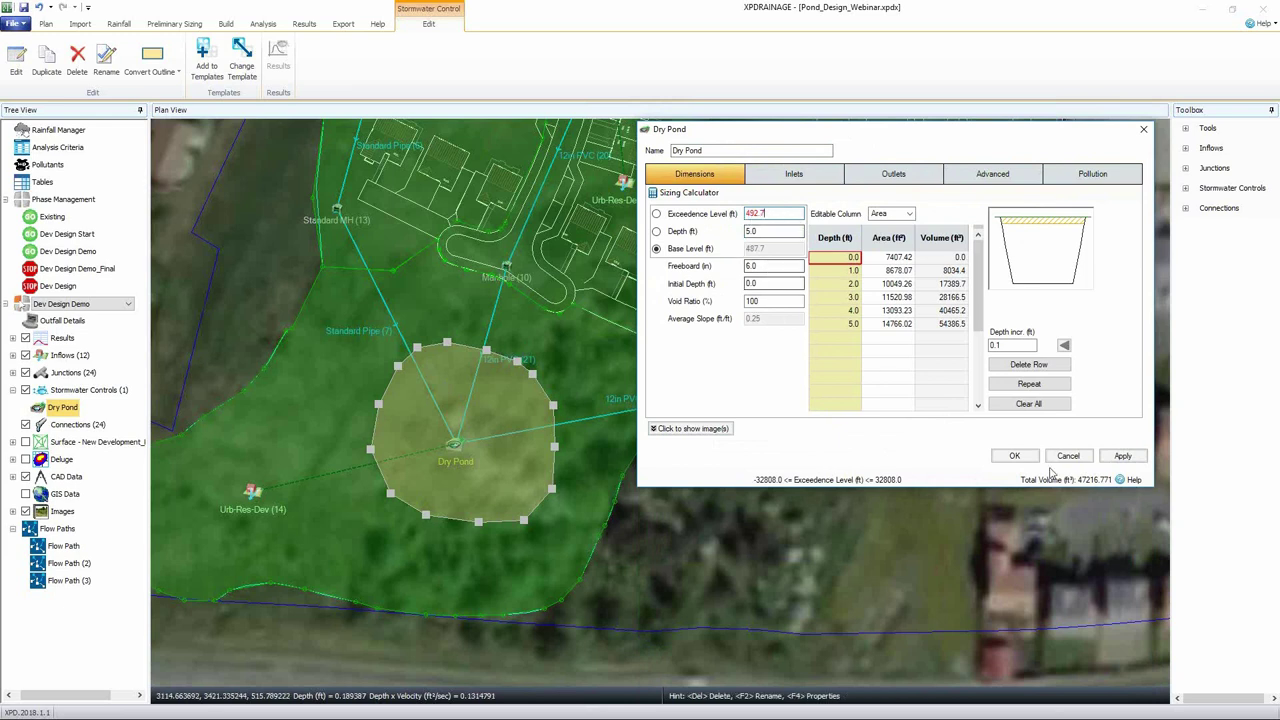
click(1014, 456)
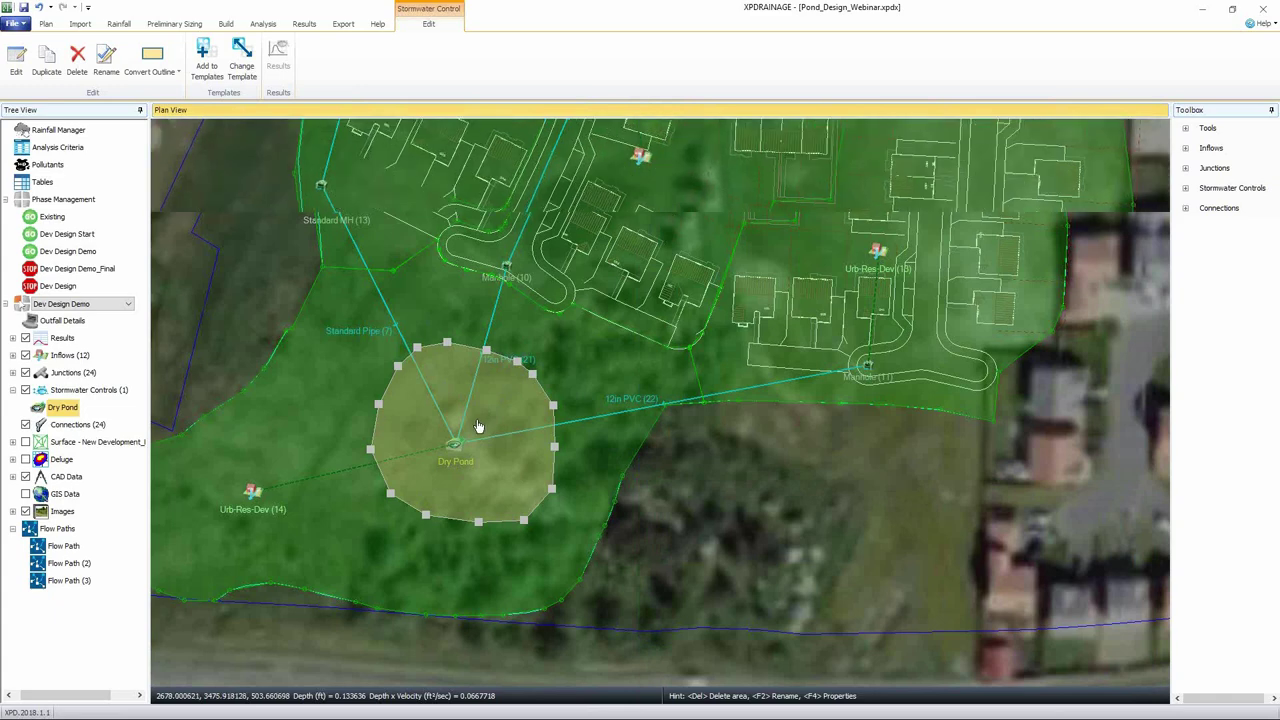
scroll(497, 395, up, 1)
click(352, 256)
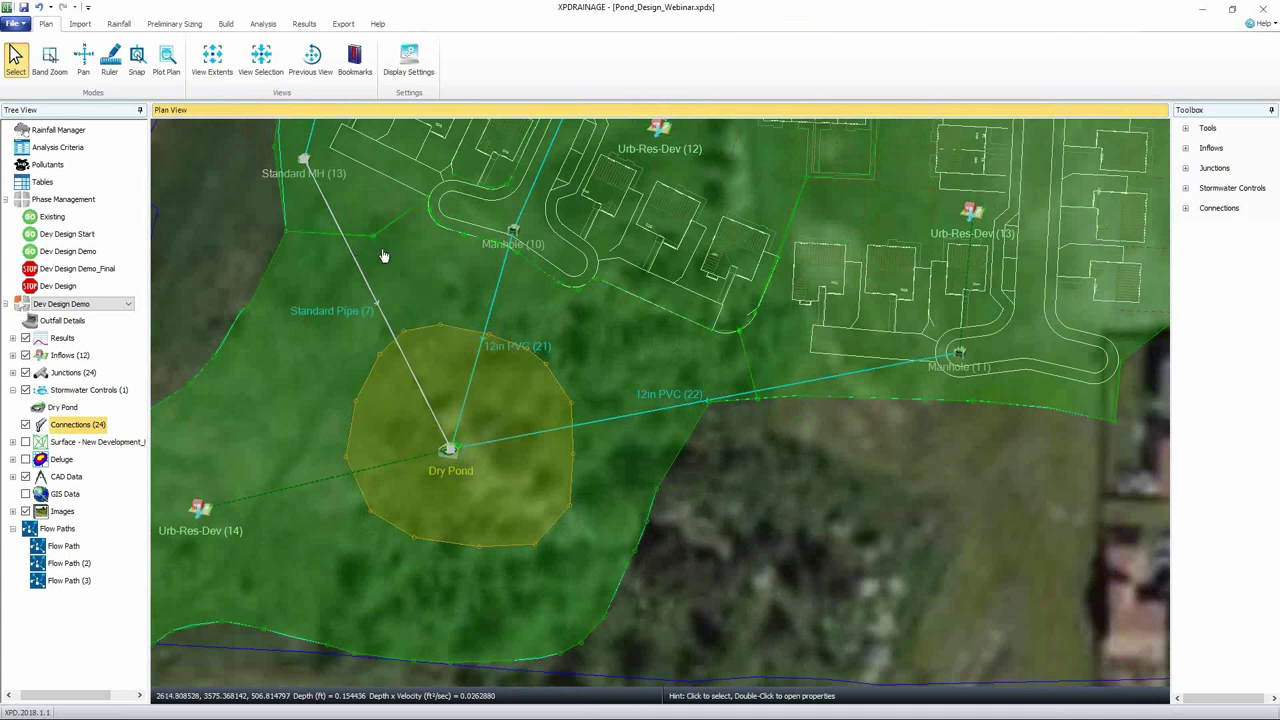
click(309, 153)
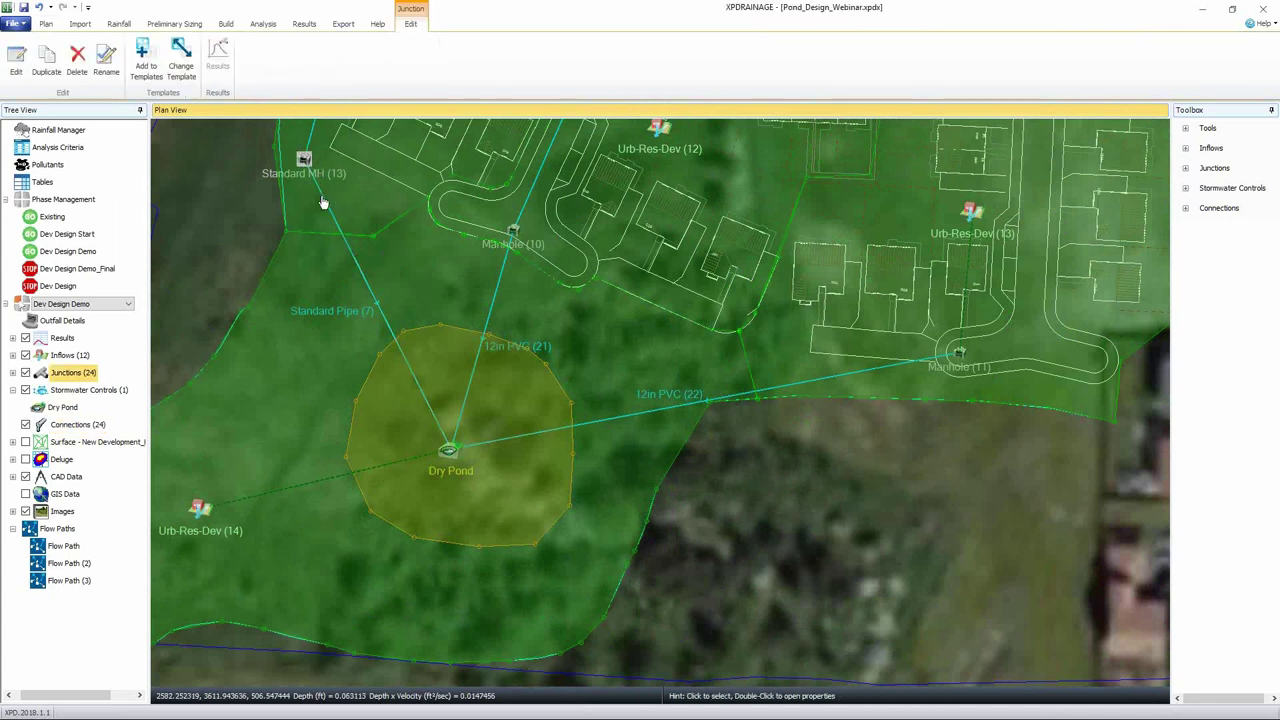
click(323, 200)
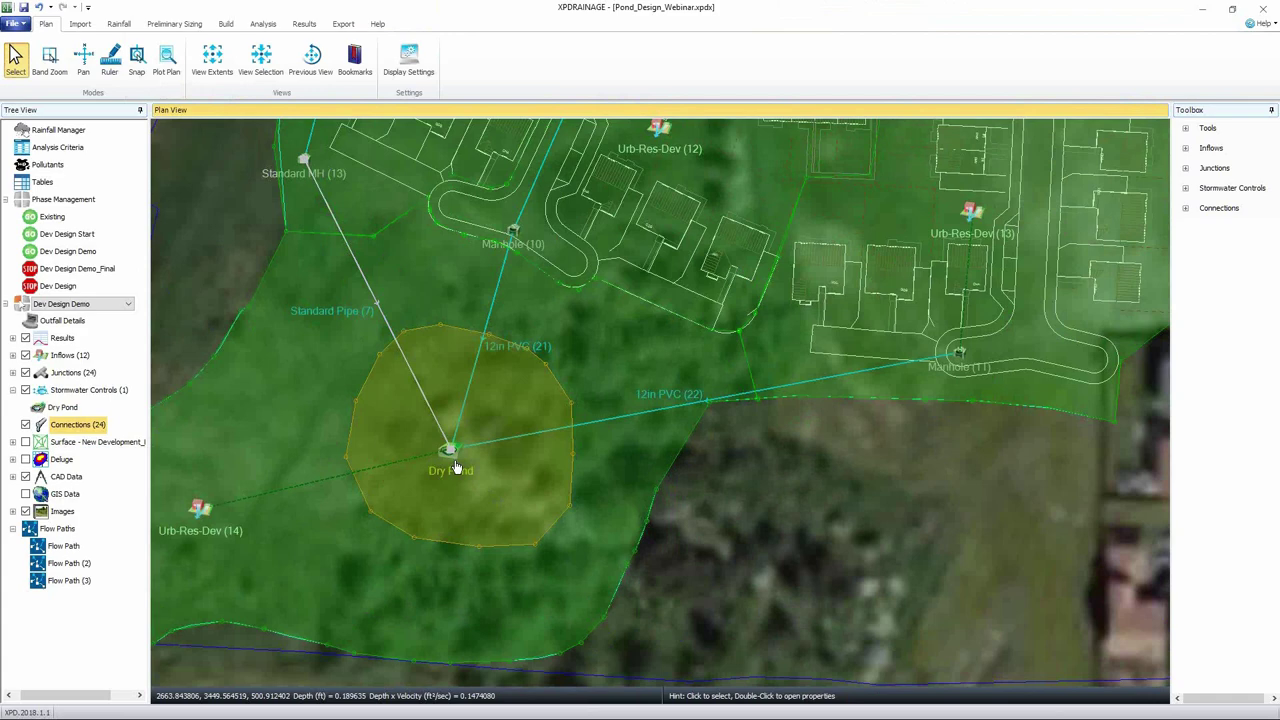
- Specify plan locations for the Dry Pond's Inlet, Inlet (1), Inlet (2) and Inlet (3)
right_click(546, 500)
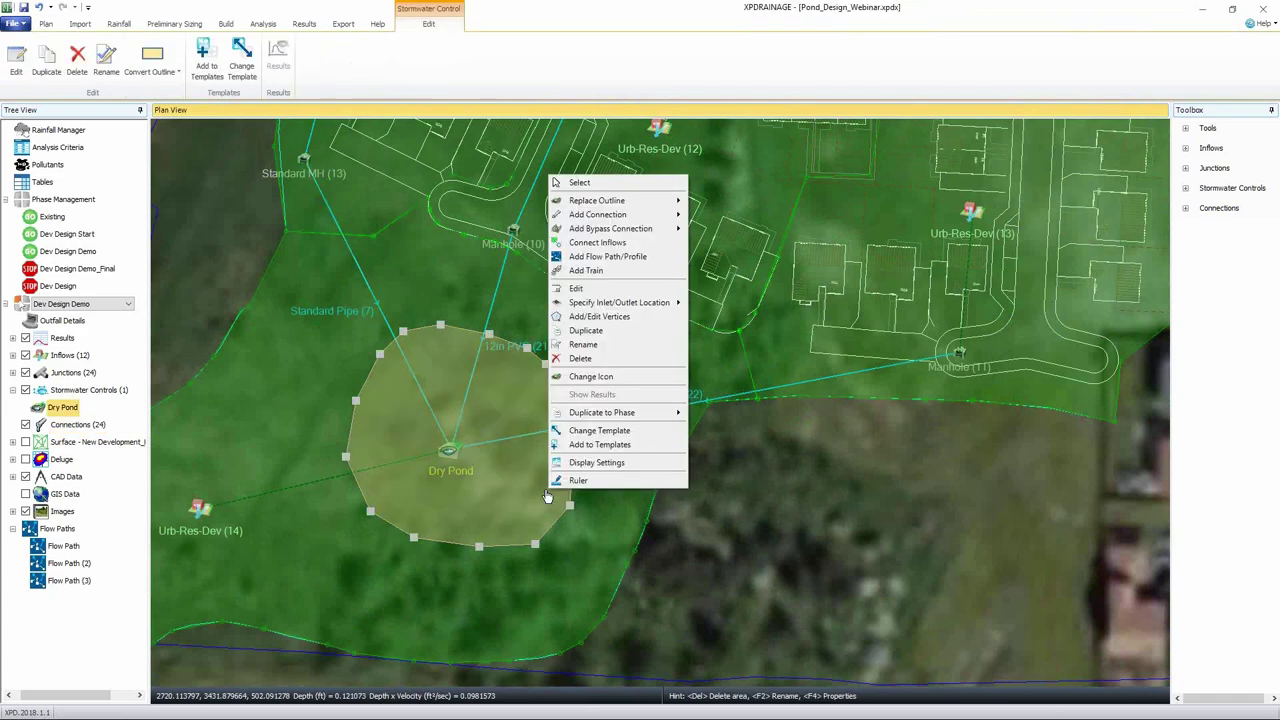
mouse_move(645, 310)
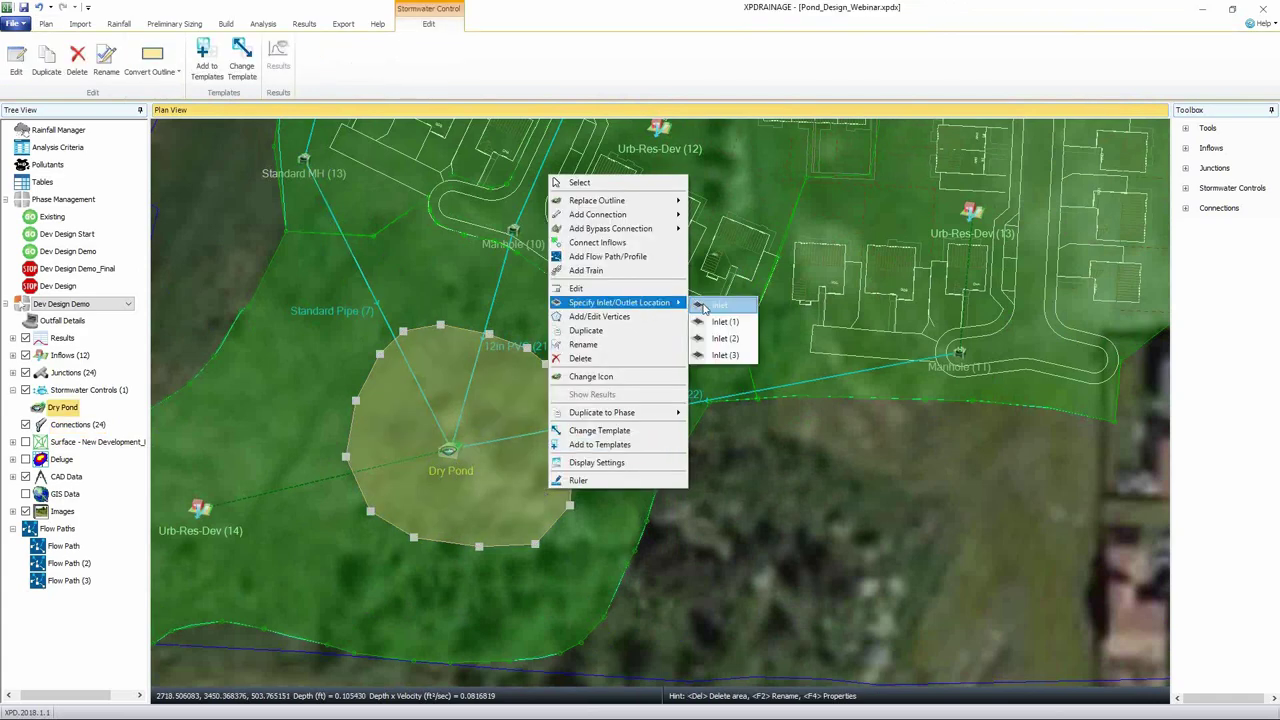
click(715, 305)
right_click(510, 391)
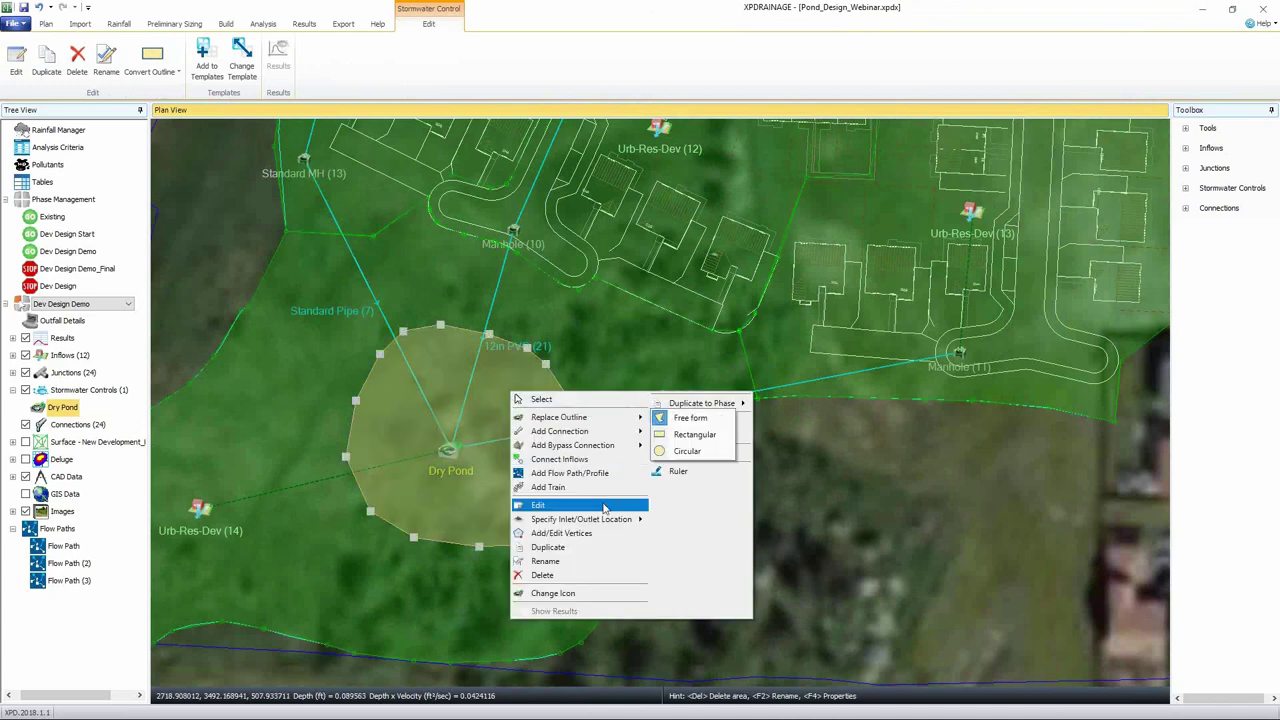
mouse_move(612, 519)
click(660, 521)
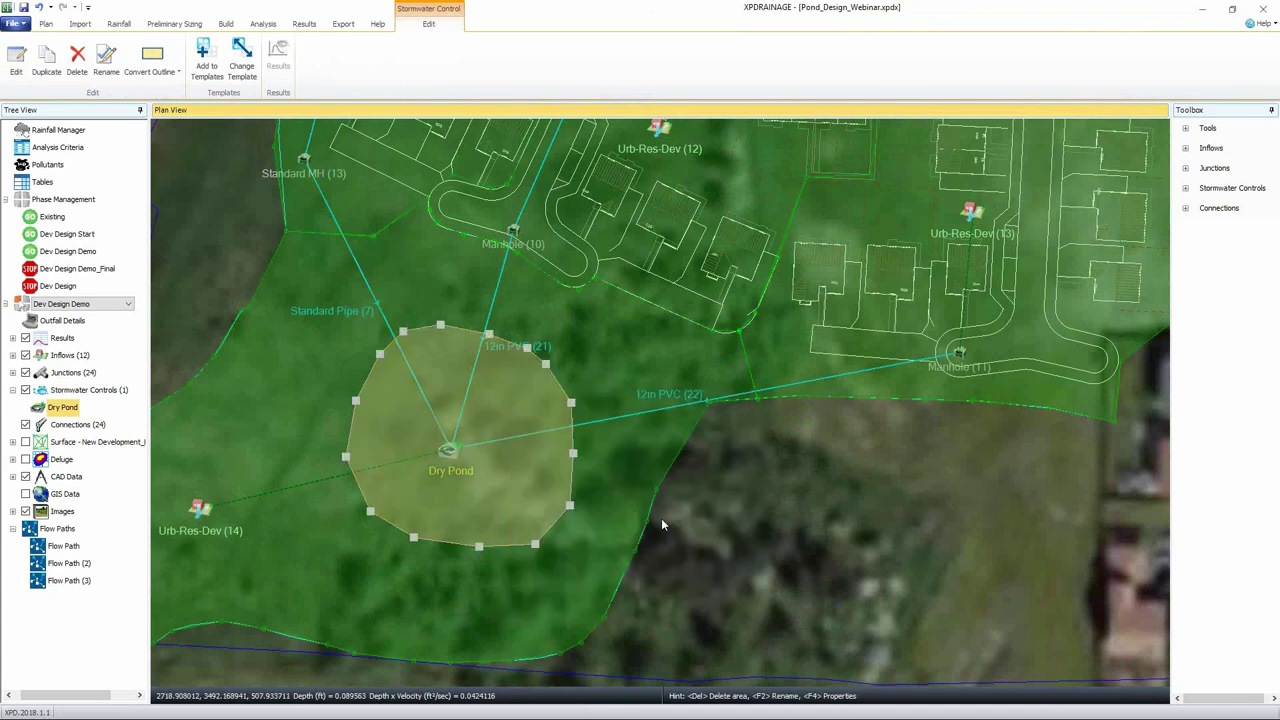
right_click(508, 477)
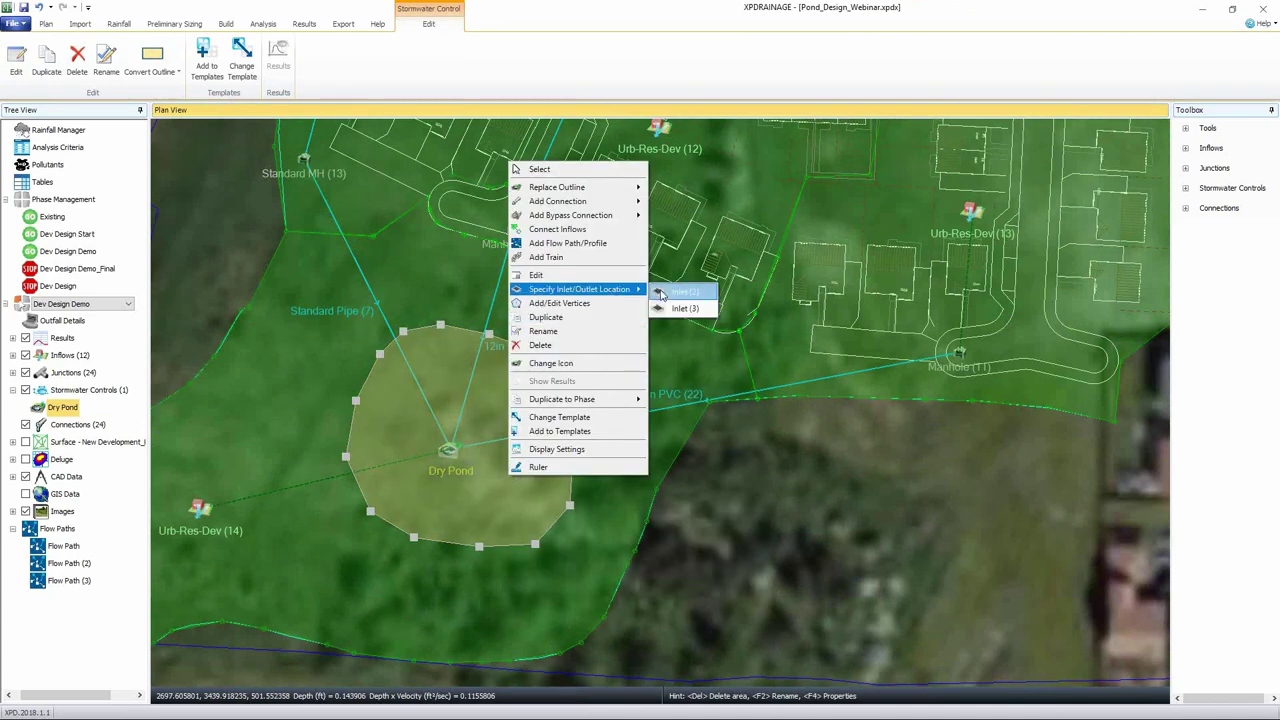
click(662, 290)
right_click(497, 497)
mouse_move(615, 316)
click(660, 314)
- Move the four pond inlets inside the outline's edge, toward Urb-Res-Dev (14), 12in PVC (21), 12in PVC (22) and Standard Pipe (7)
drag(448, 450, 379, 474)
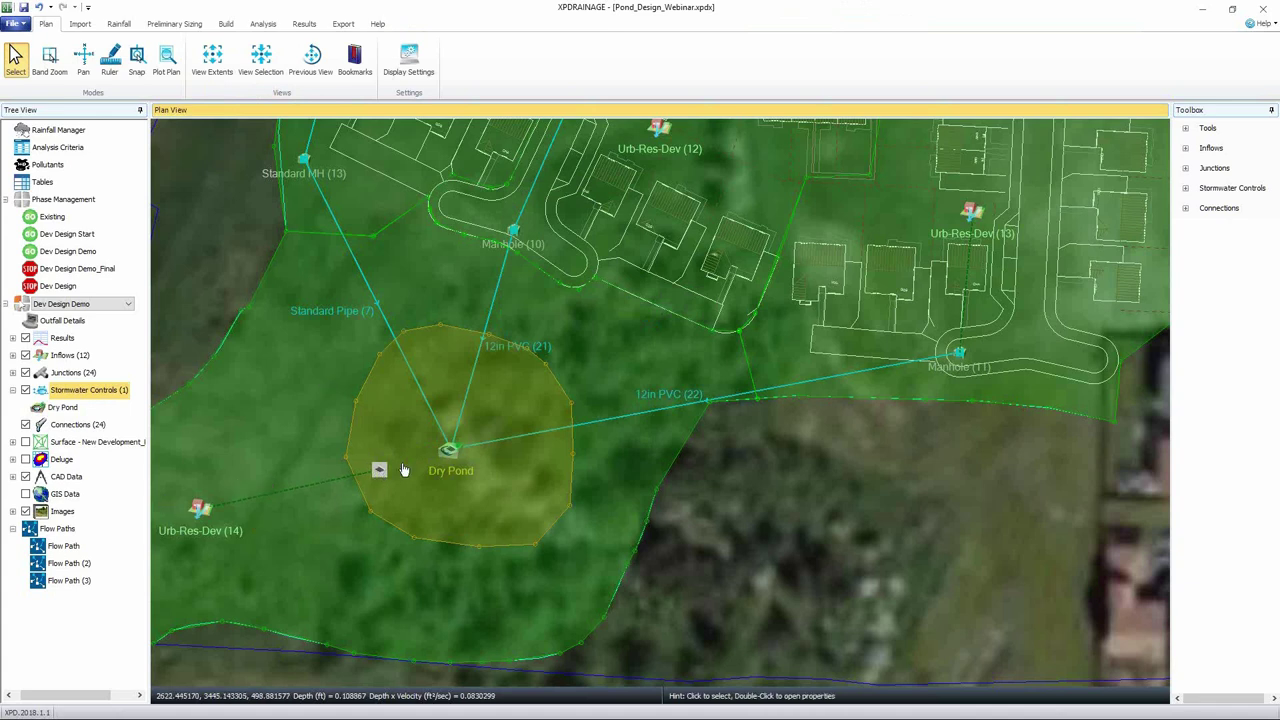
drag(451, 456, 481, 357)
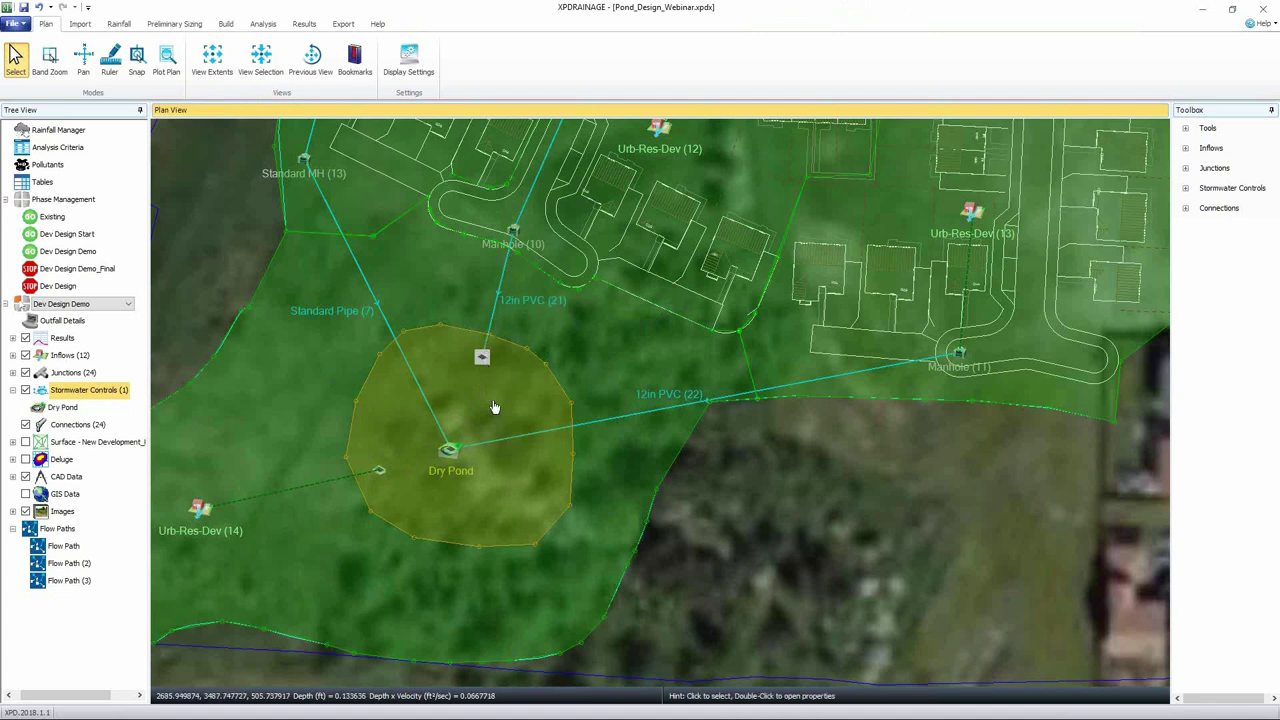
drag(451, 456, 541, 412)
drag(451, 452, 410, 362)
click(202, 250)
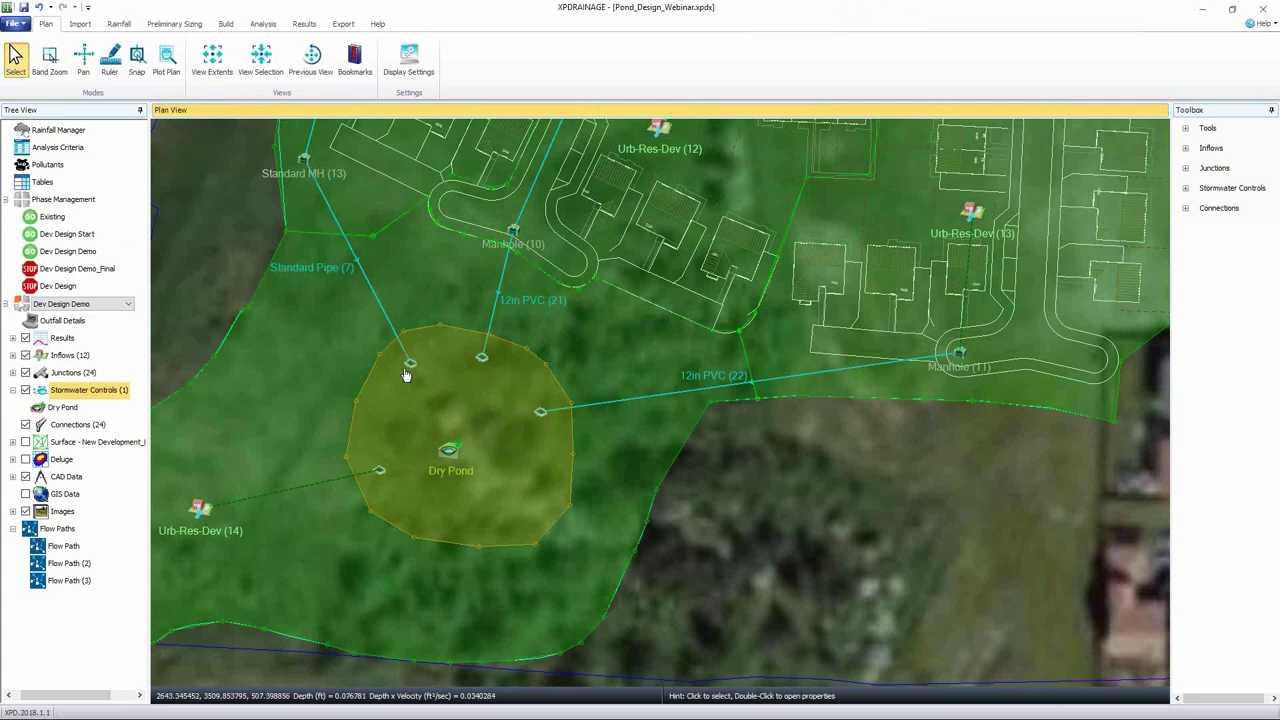
- Show the profile of the first Flow Path and examine where Standard Pipe (7) enters the Dry Pond
click(74, 548)
right_click(73, 548)
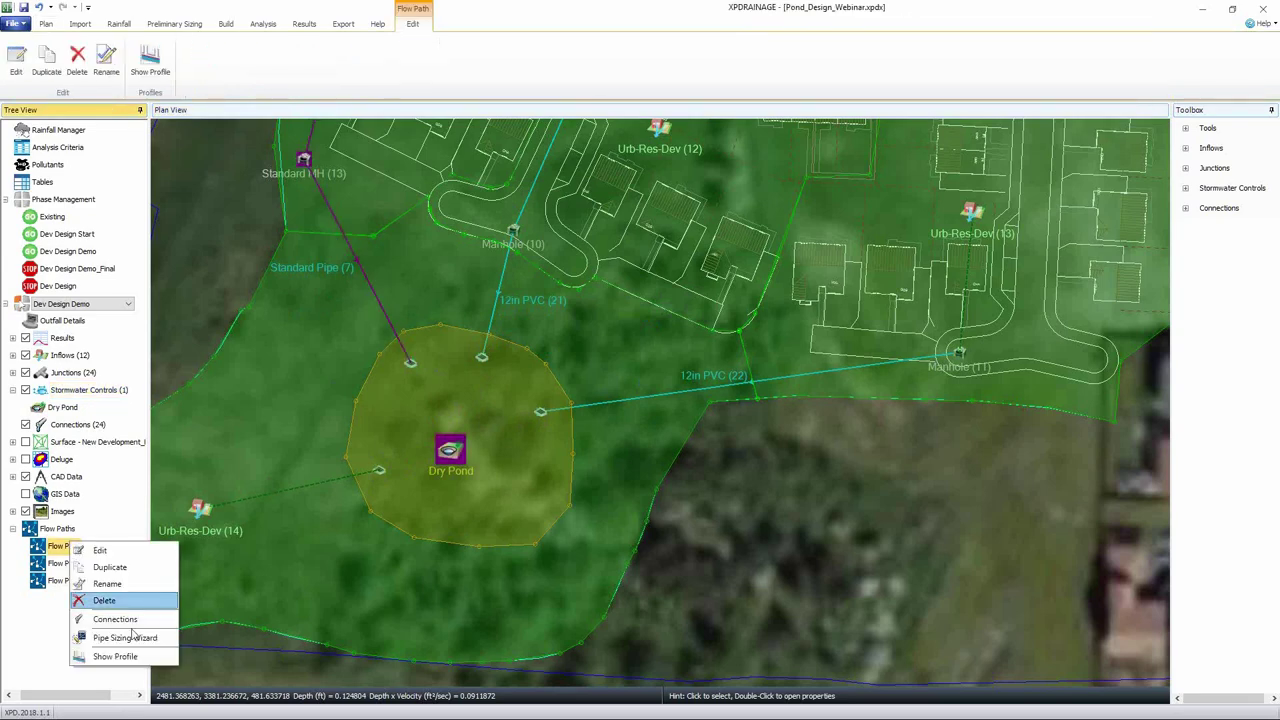
click(120, 656)
scroll(822, 326, up, 5)
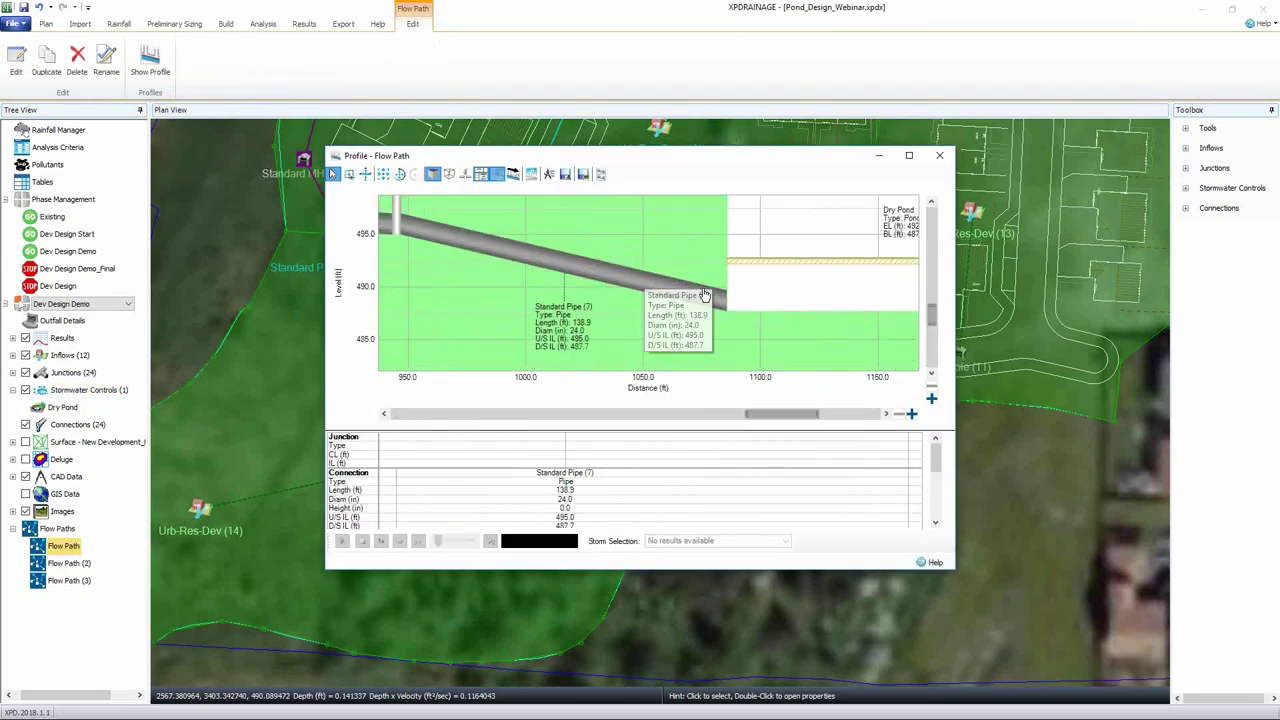
mouse_move(745, 300)
scroll(829, 300, down, 1)
drag(829, 300, 717, 337)
mouse_move(747, 289)
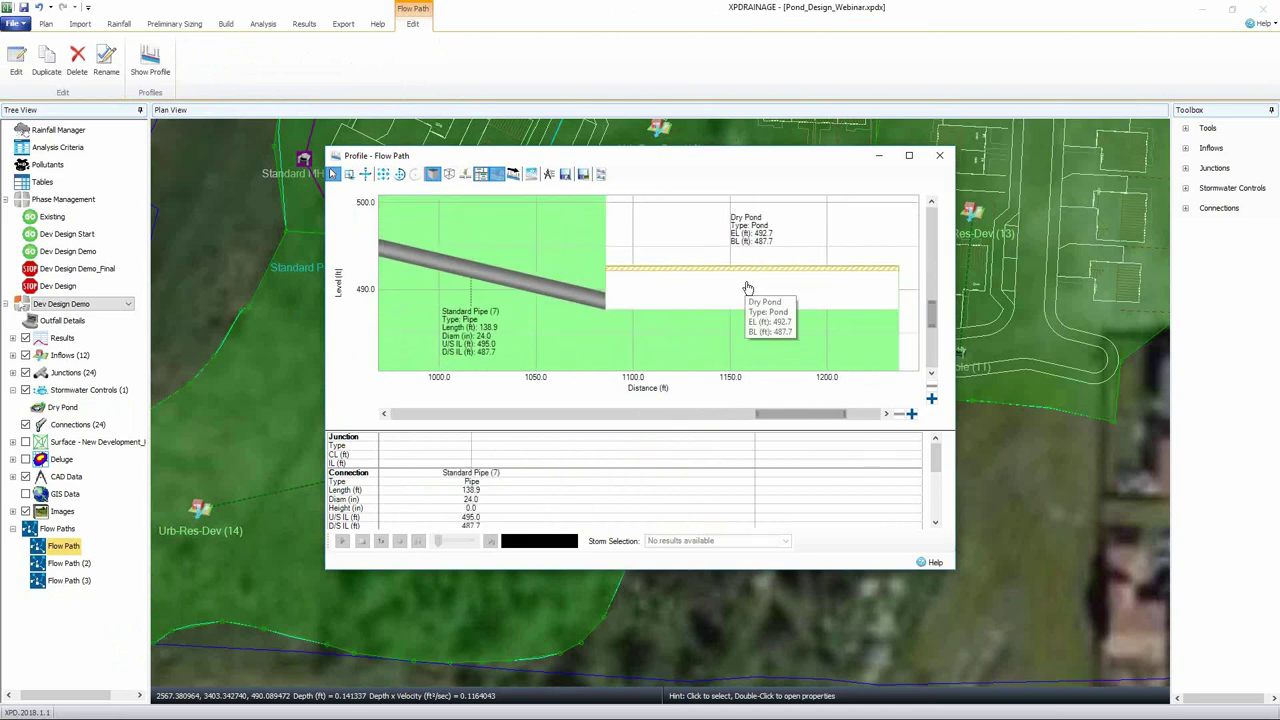
- Examine the pipes upstream of the Dry Pond in the flow path profile and close the profile
scroll(747, 289, down, 4)
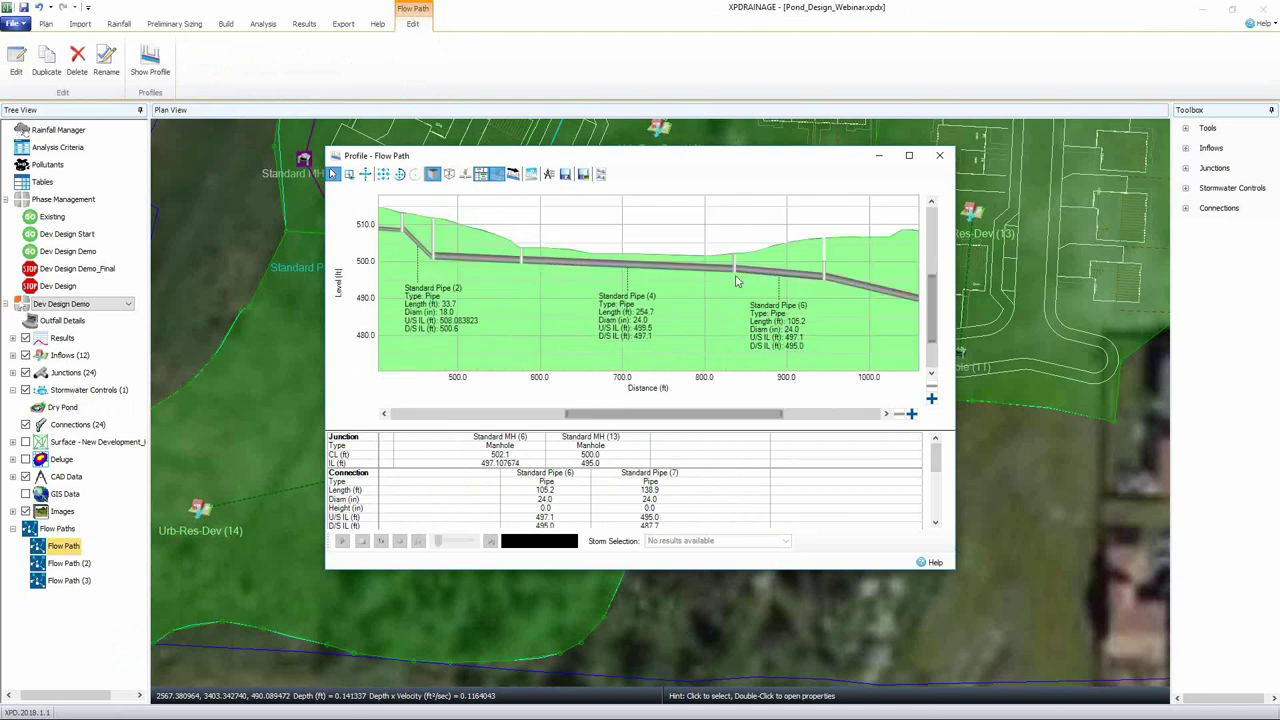
drag(563, 289, 435, 277)
scroll(731, 264, up, 4)
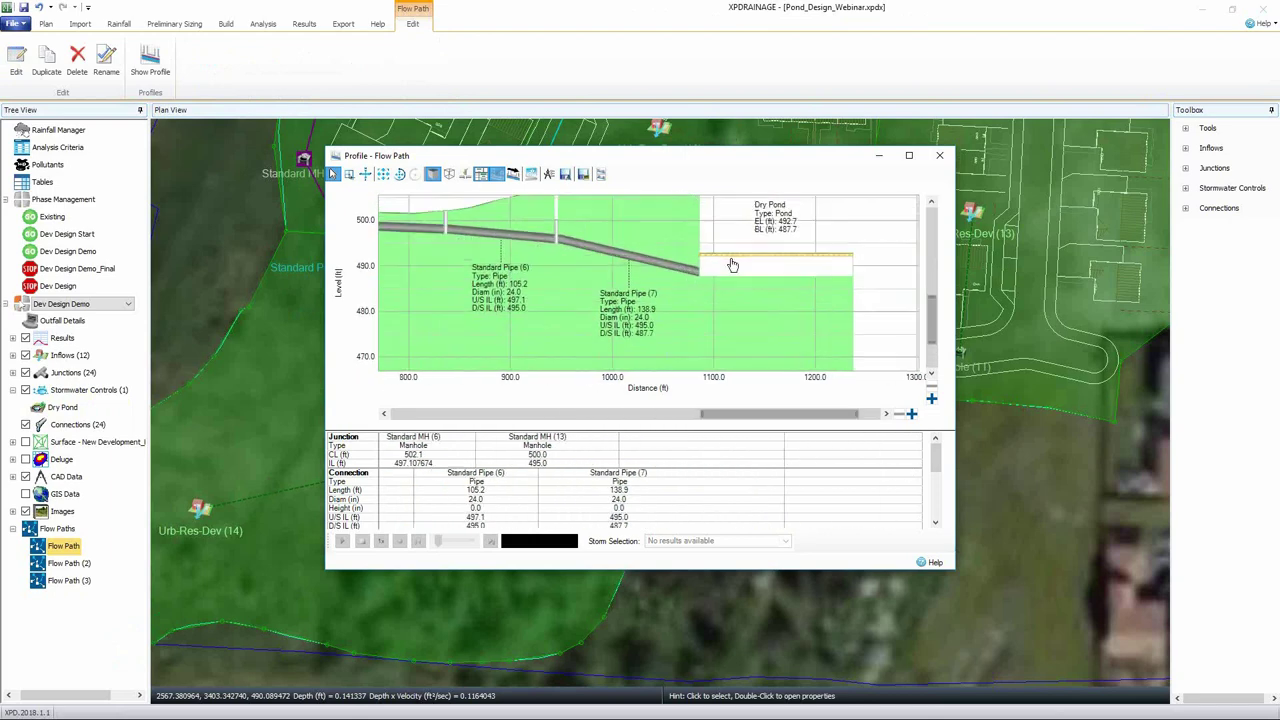
click(939, 155)
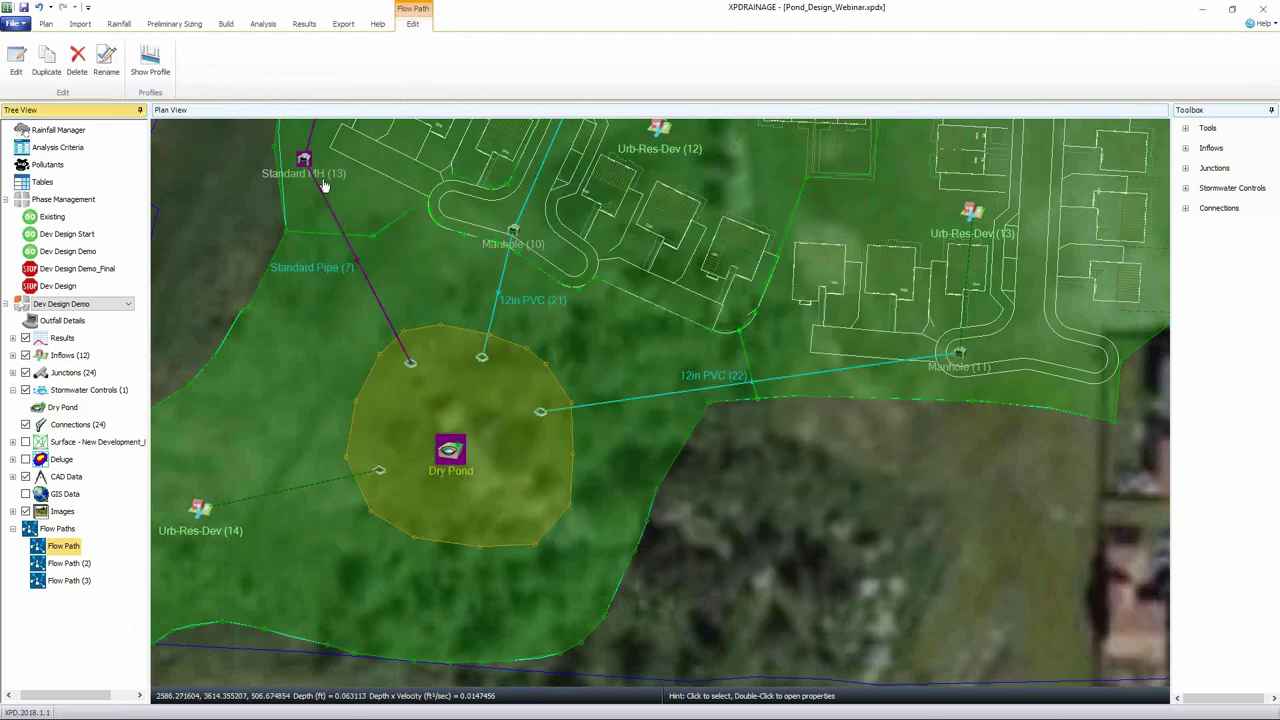
click(738, 546)
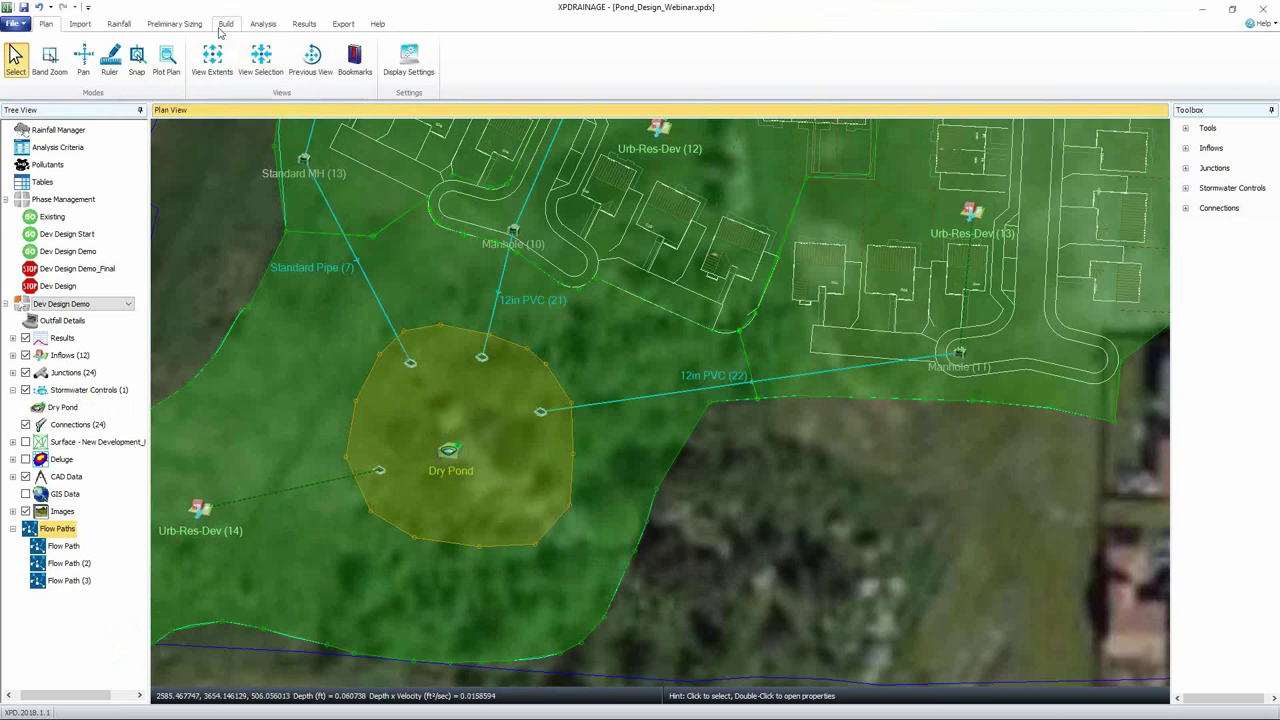
- Add two outlets to the Dry Pond, keeping the first as Orifice and setting the second's outlet type to Weir
click(481, 438)
double_click(480, 434)
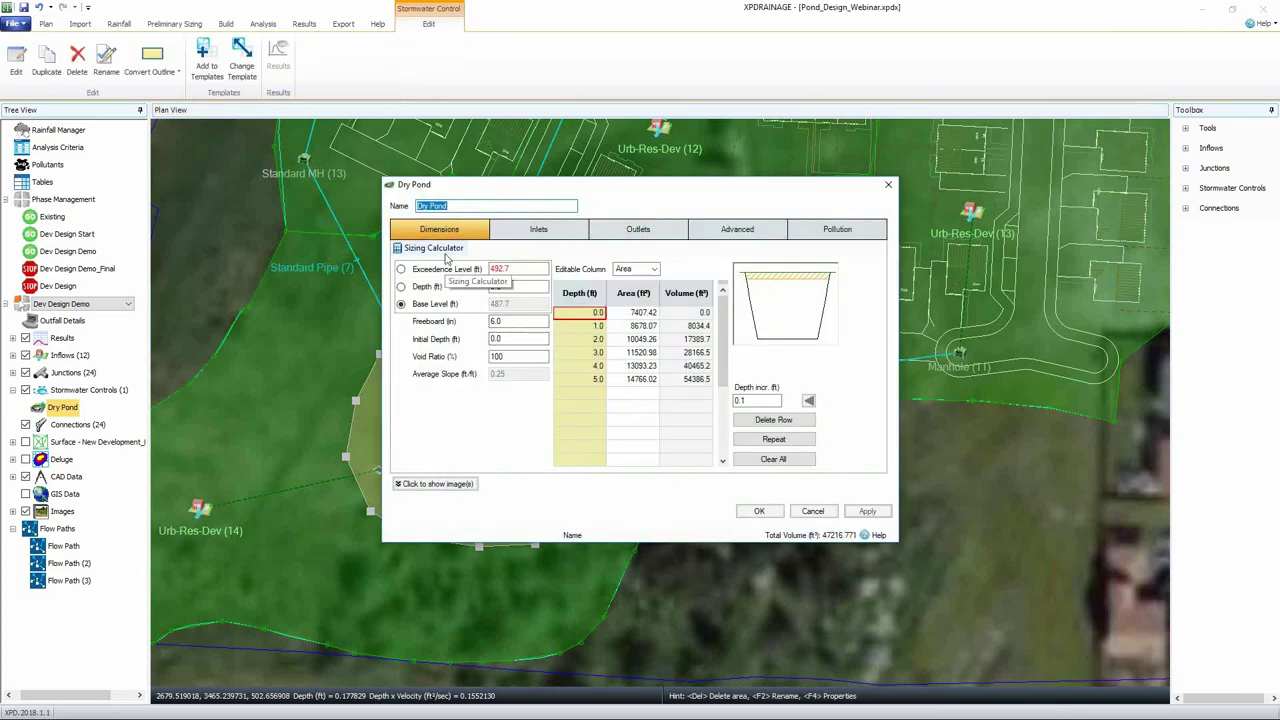
click(626, 234)
click(399, 248)
click(399, 248)
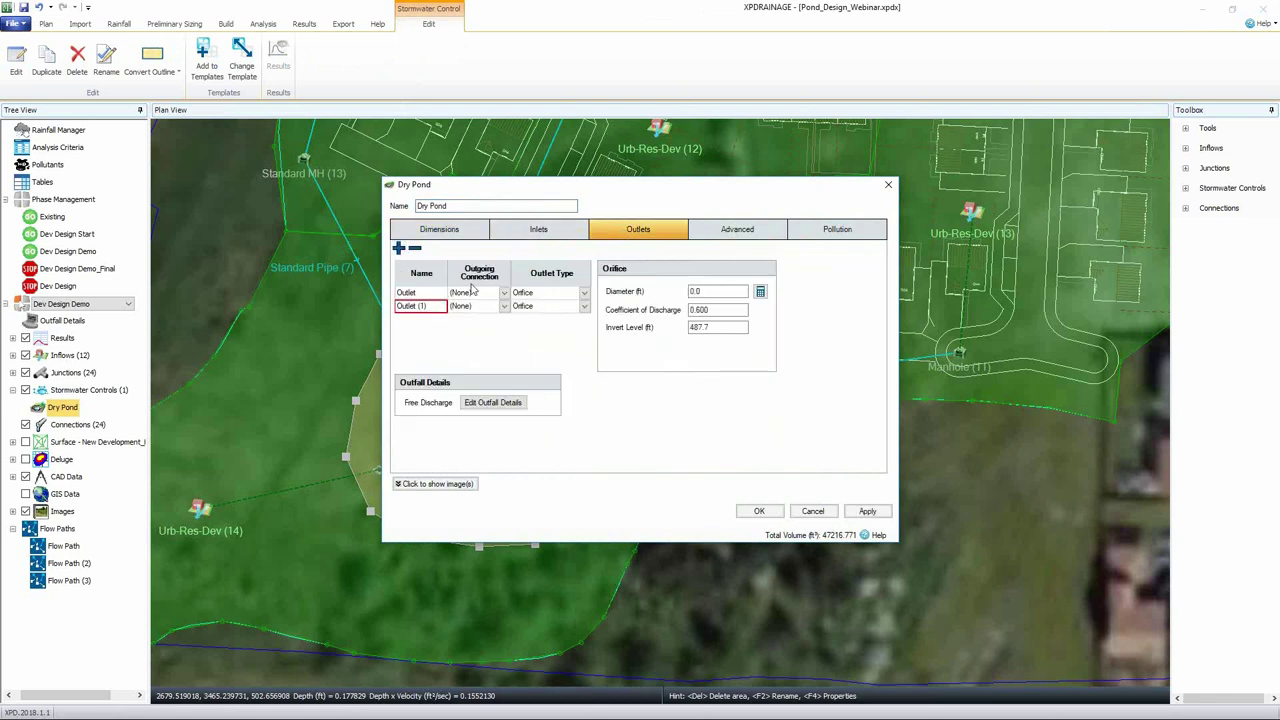
click(584, 292)
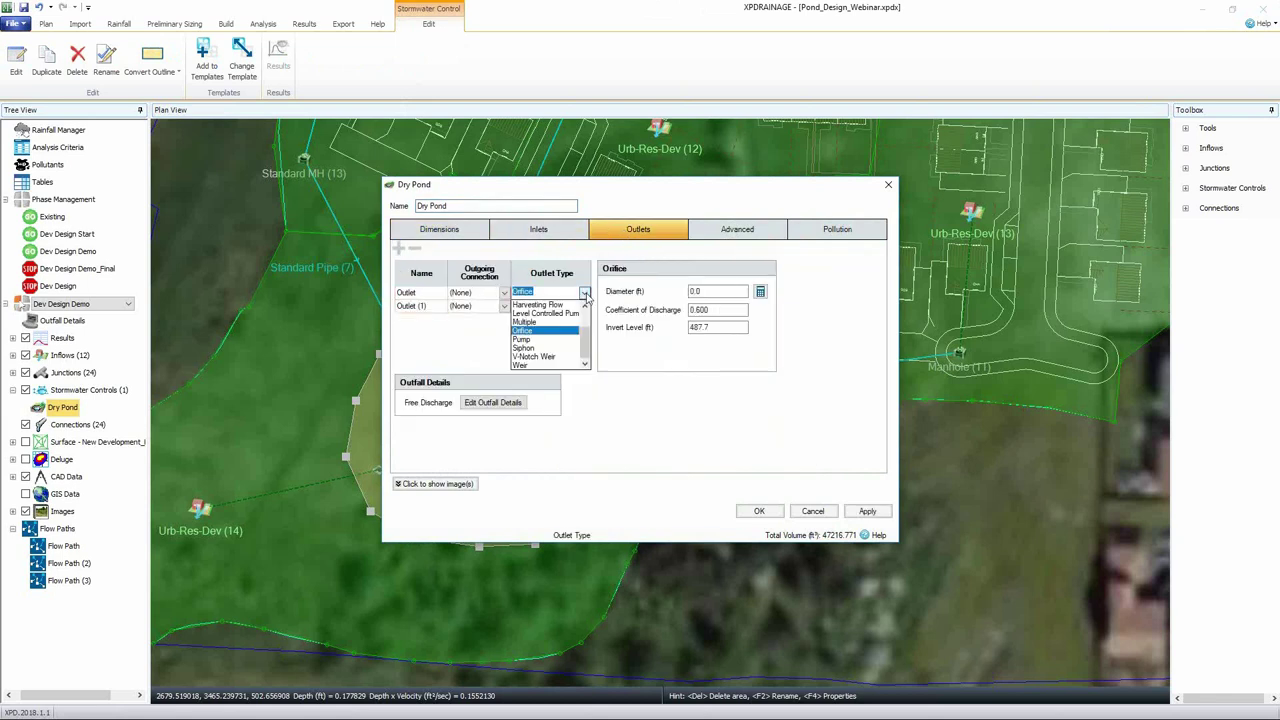
click(586, 298)
click(584, 306)
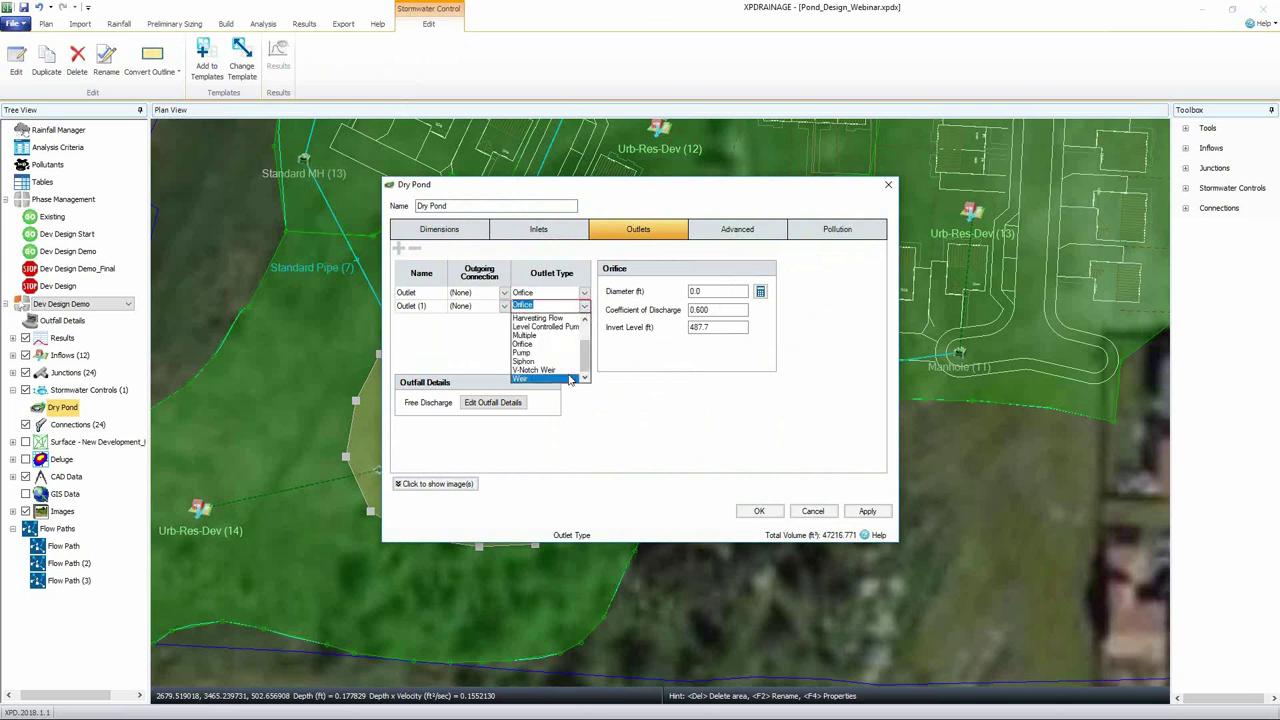
click(535, 378)
- Rename the orifice outlet as 5yr orifice and the weir outlet as hiflow weir
click(422, 291)
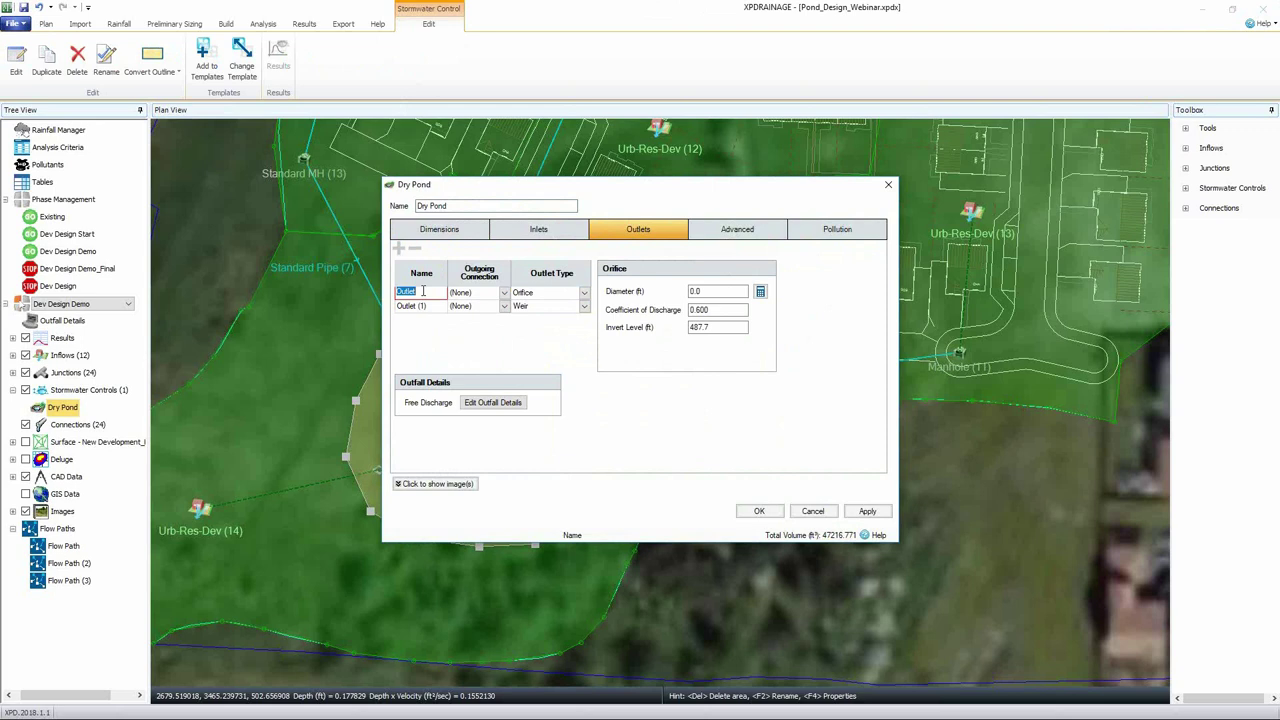
text(S)
click(432, 305)
click(432, 305)
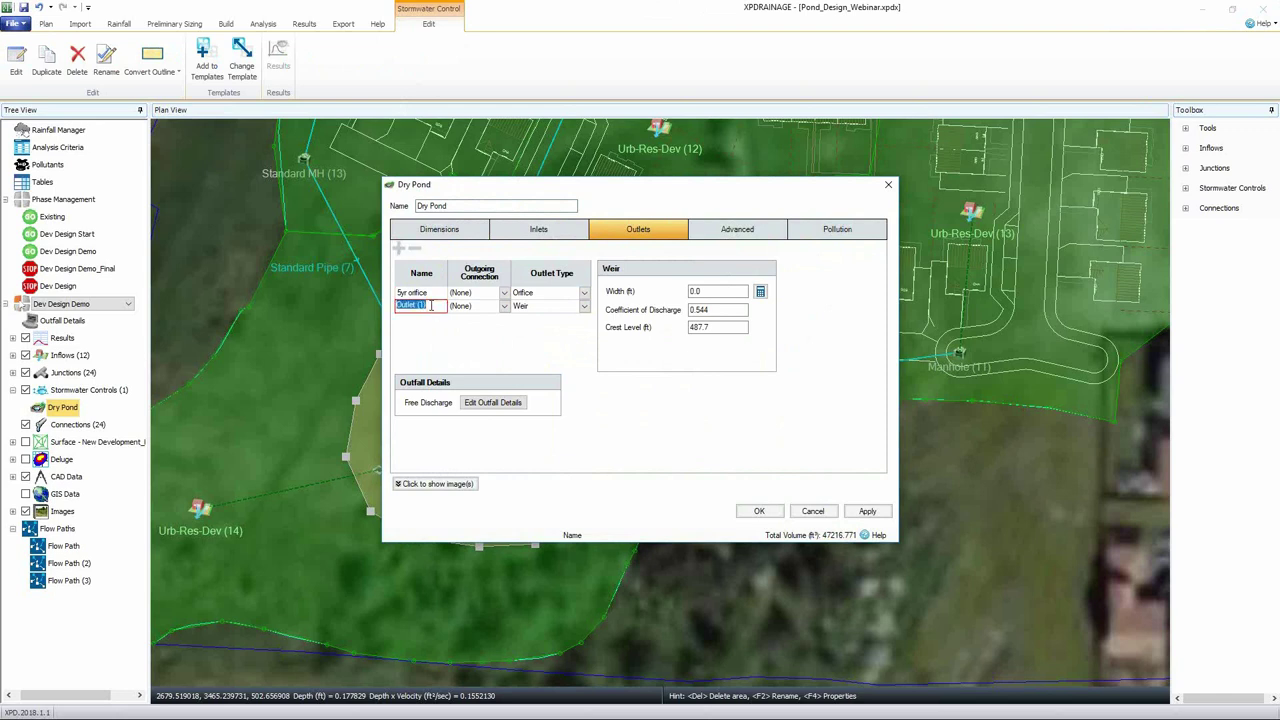
text(1)
click(500, 323)
- Set the invert level of the 5yr orifice to 490.7 ft
click(440, 292)
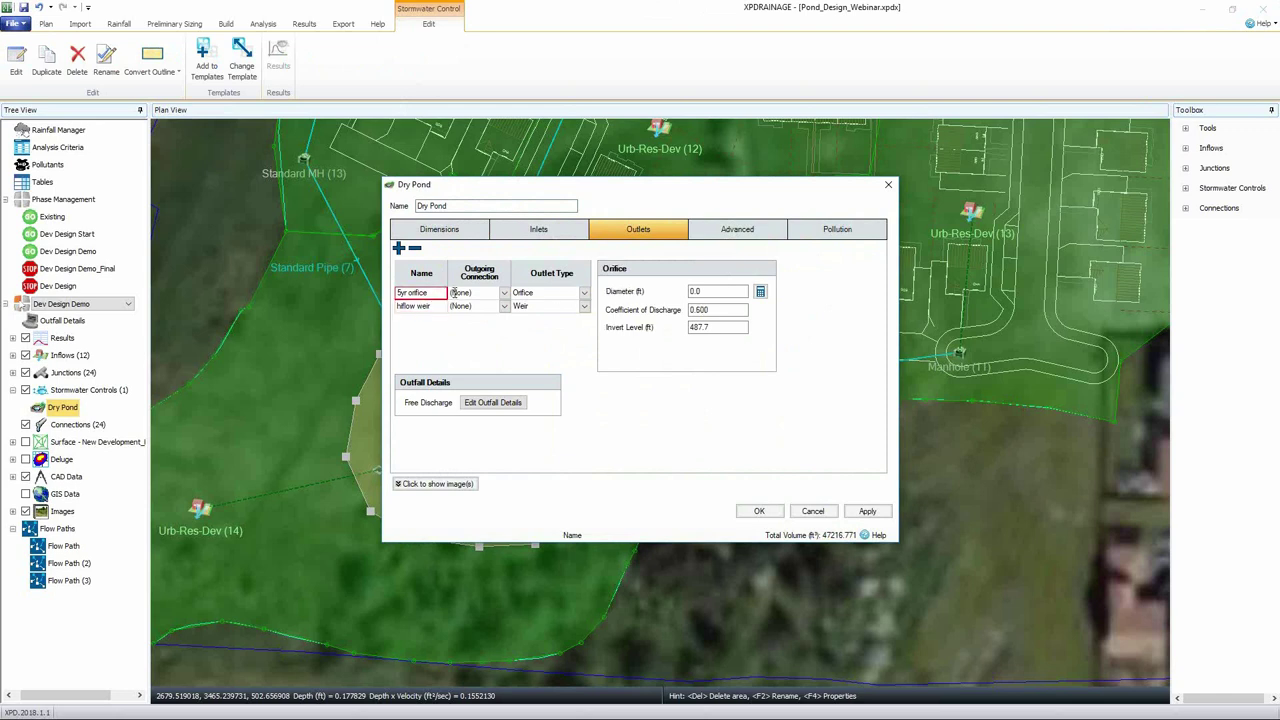
click(715, 326)
click(703, 329)
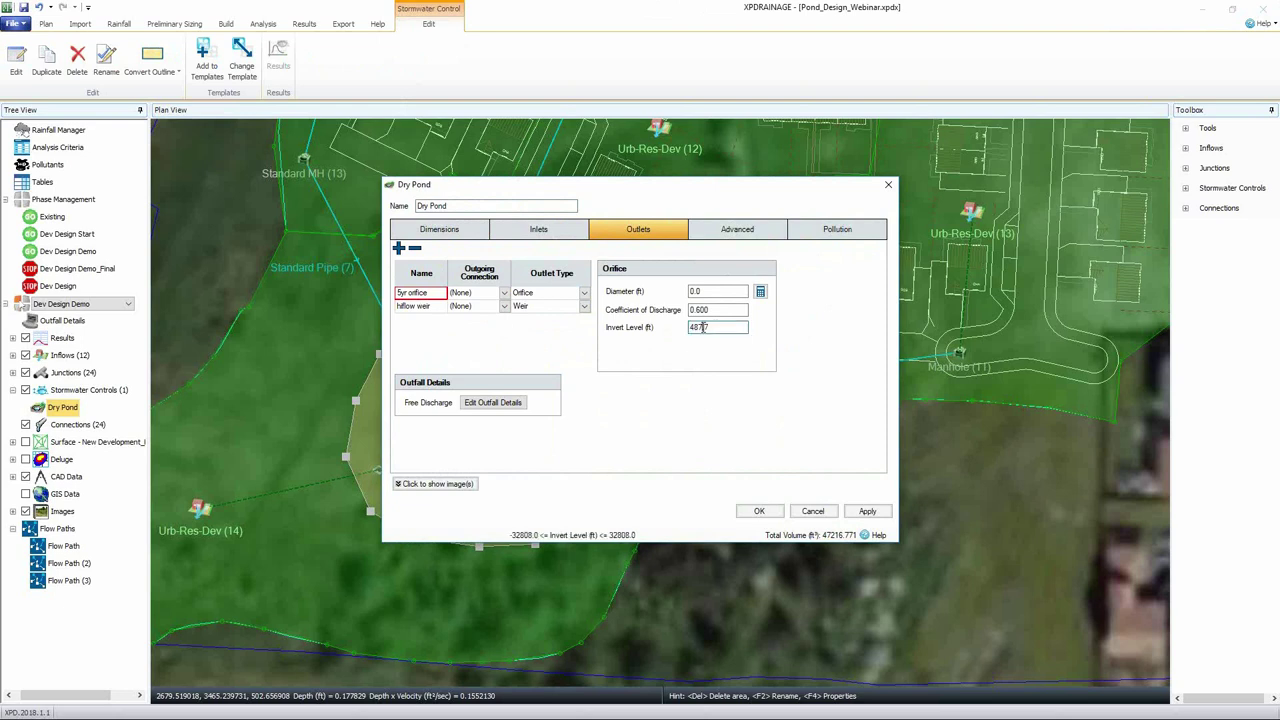
key(BackSpace)
key(BackSpace)
text(90)
- Size the 5yr orifice's diameter to 1.0 ft, using the Diameter Calculator with a 1.0 ft design depth and 2.1 ft³/s design flow
click(714, 291)
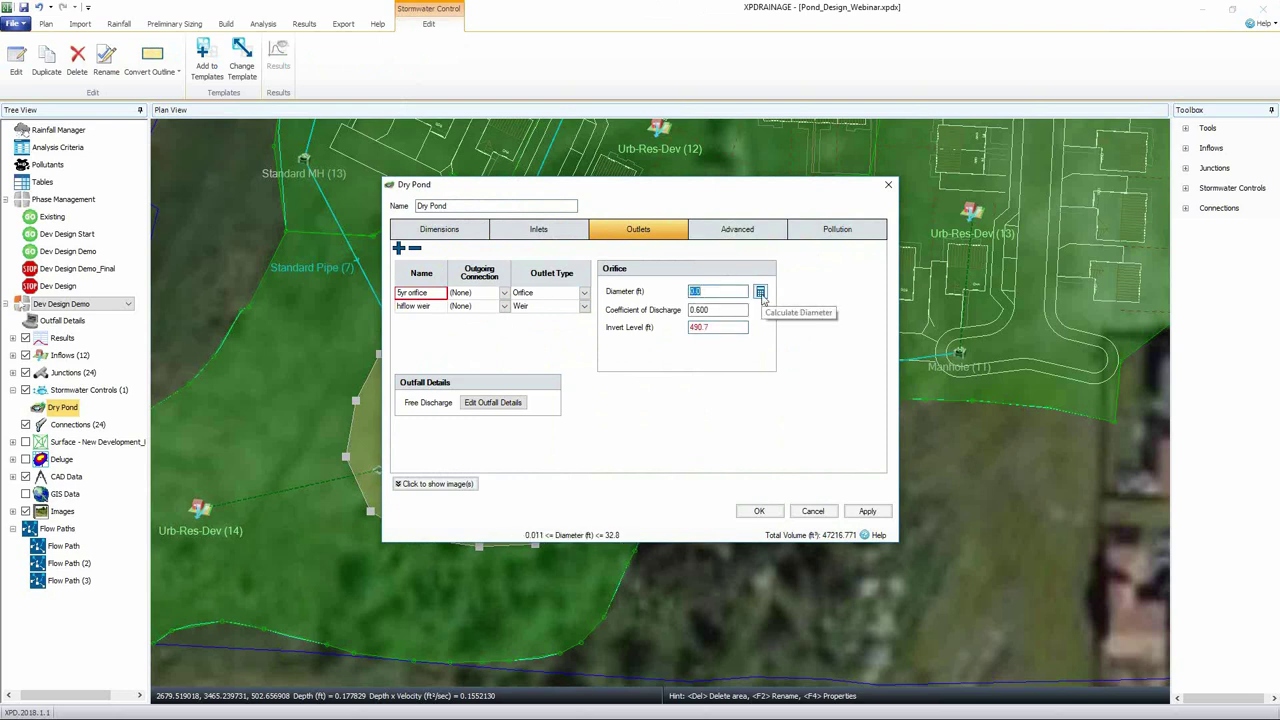
click(760, 292)
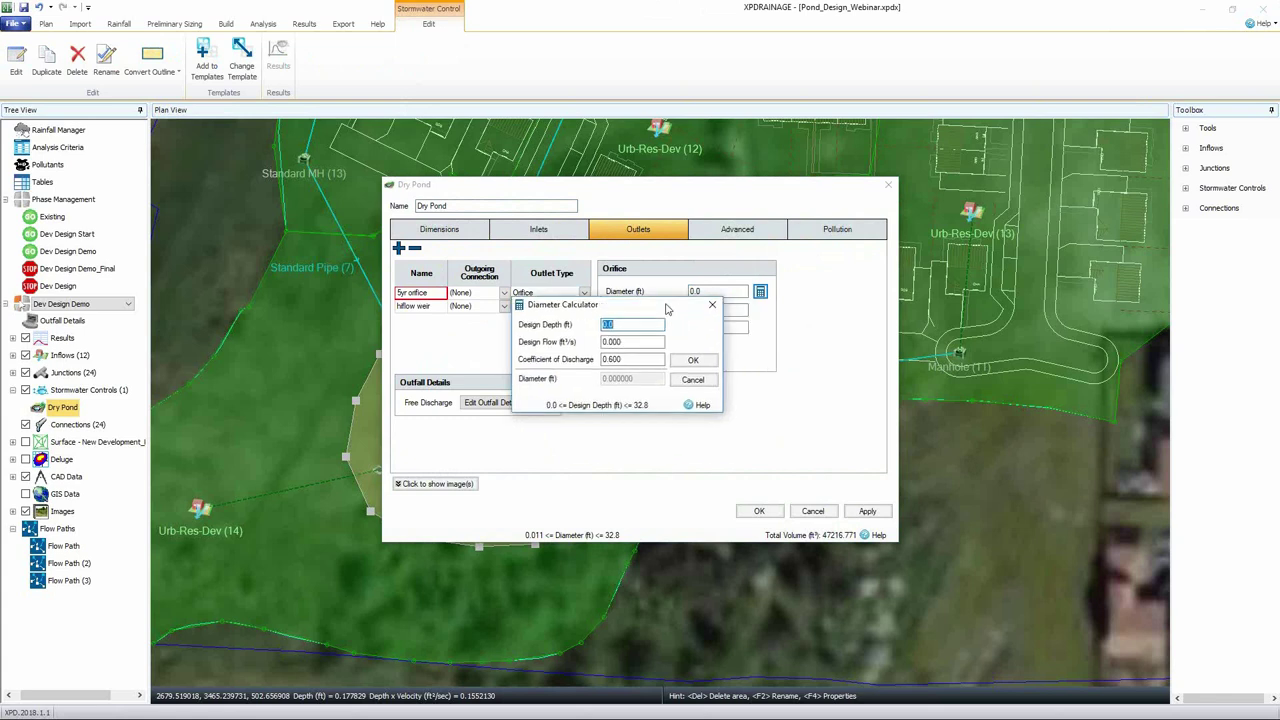
drag(667, 309, 631, 316)
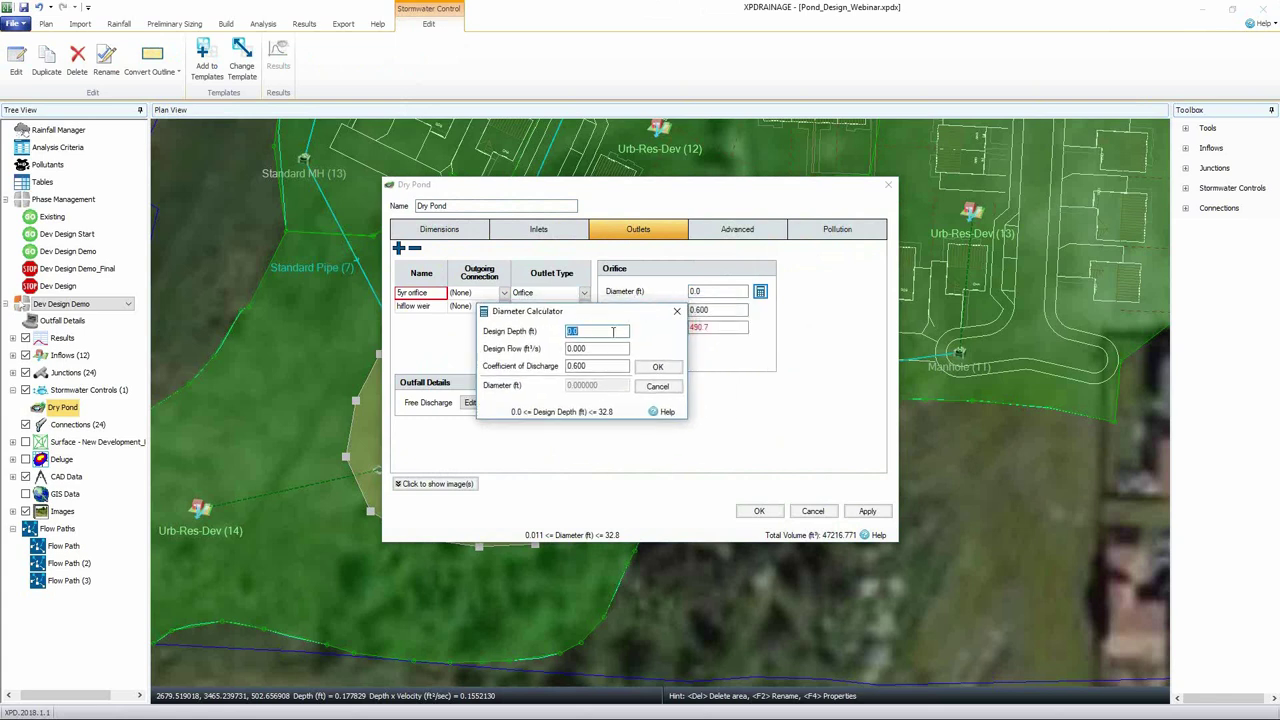
text(1)
drag(592, 318, 534, 357)
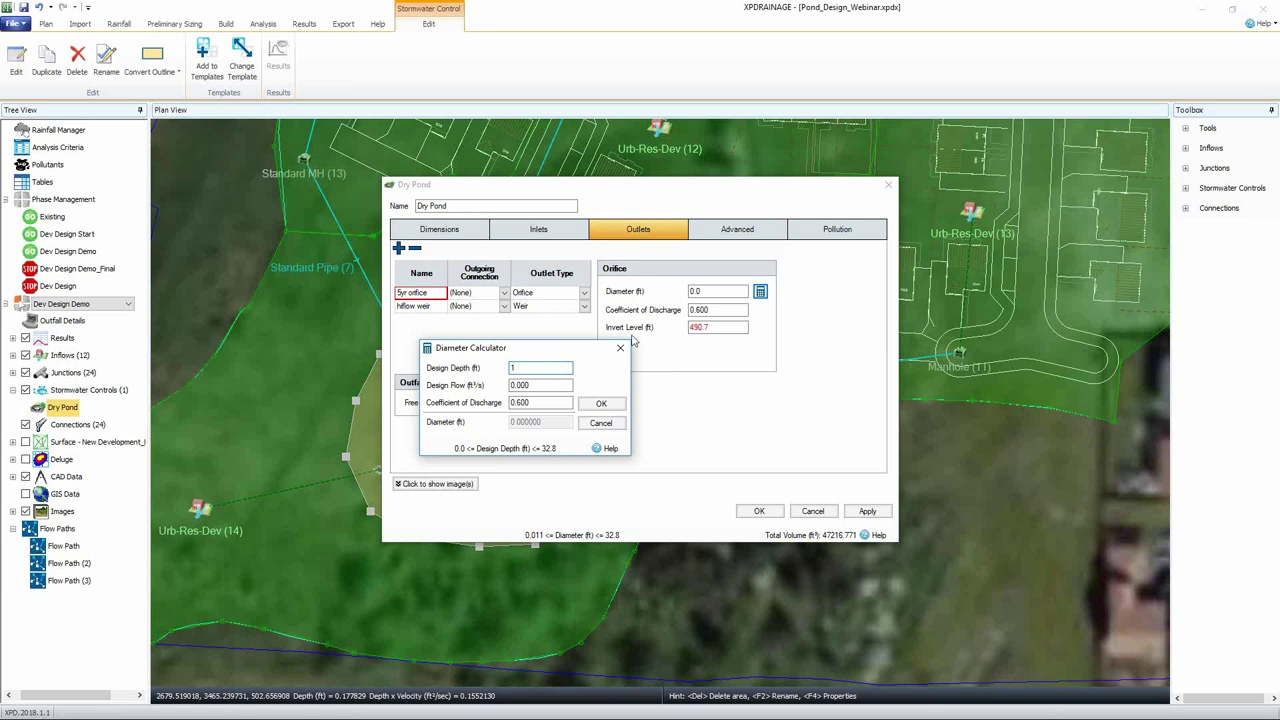
text(.0)
key(Tab)
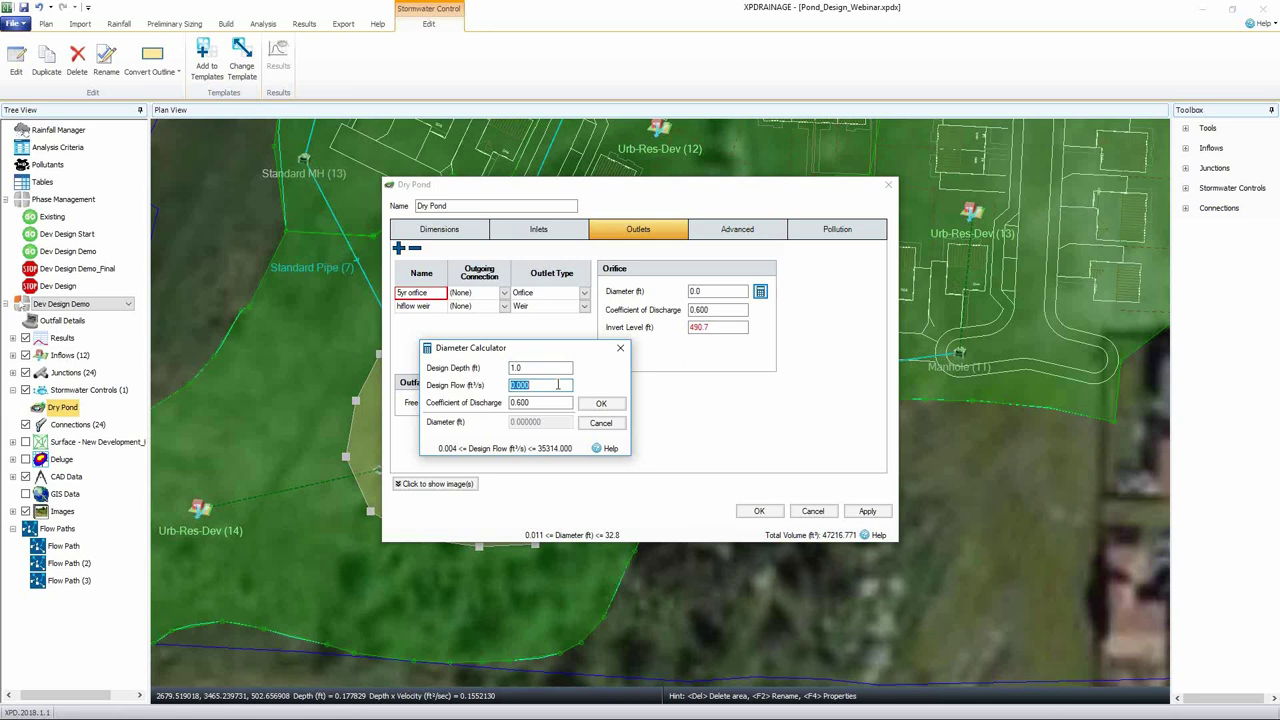
text(2.1)
click(601, 403)
click(712, 291)
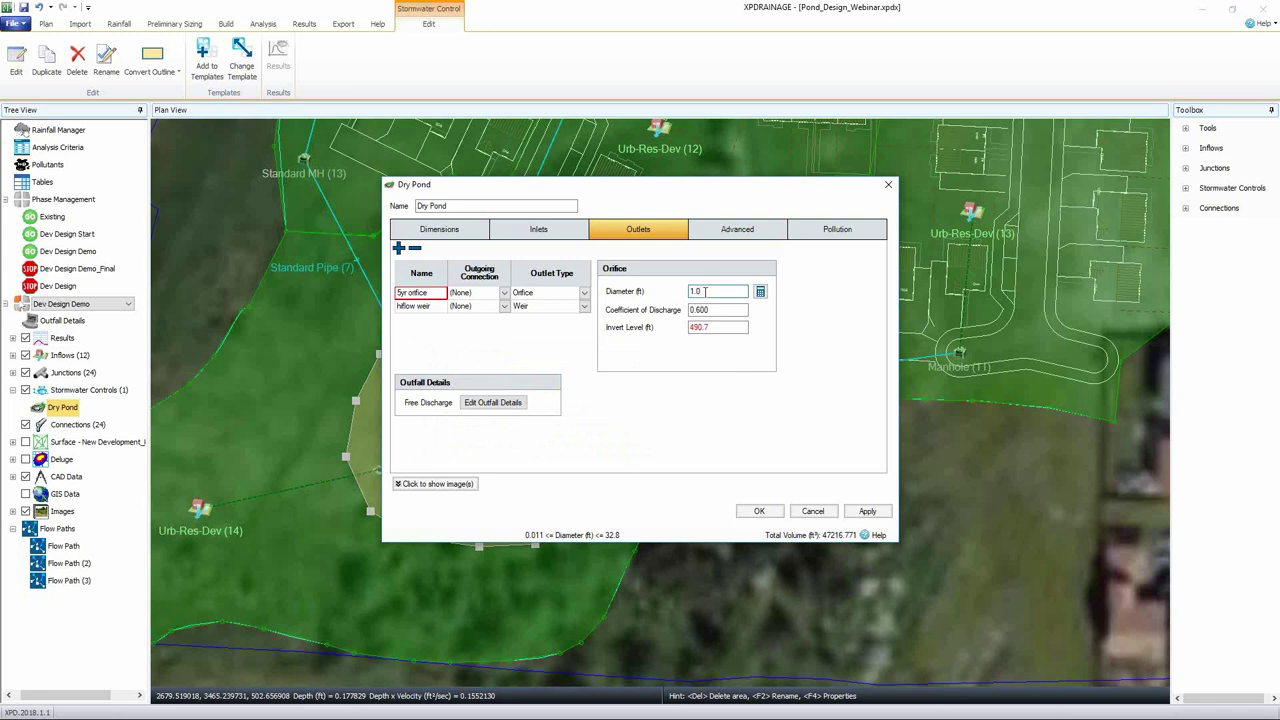
- Set the hiflow weir's width to 3.0 ft and crest level to 491.7 ft, and apply the changes
click(428, 305)
click(707, 293)
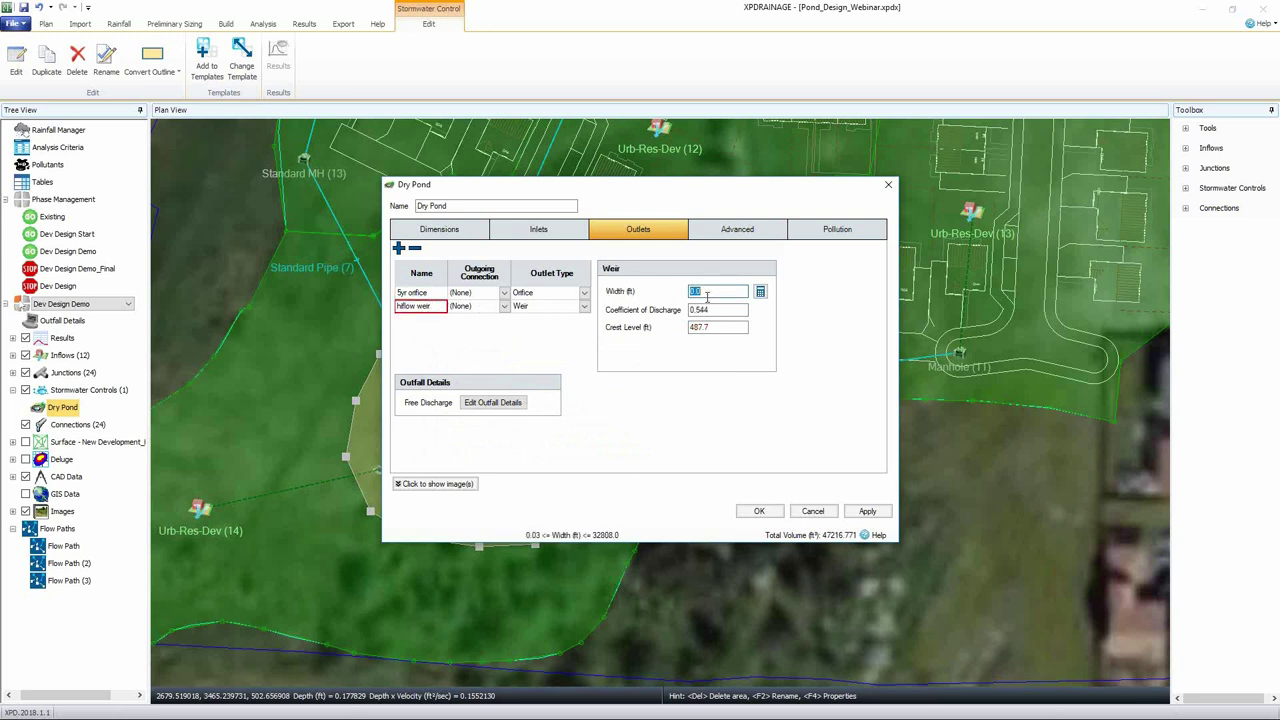
text(3)
click(705, 327)
click(705, 327)
text(.7)
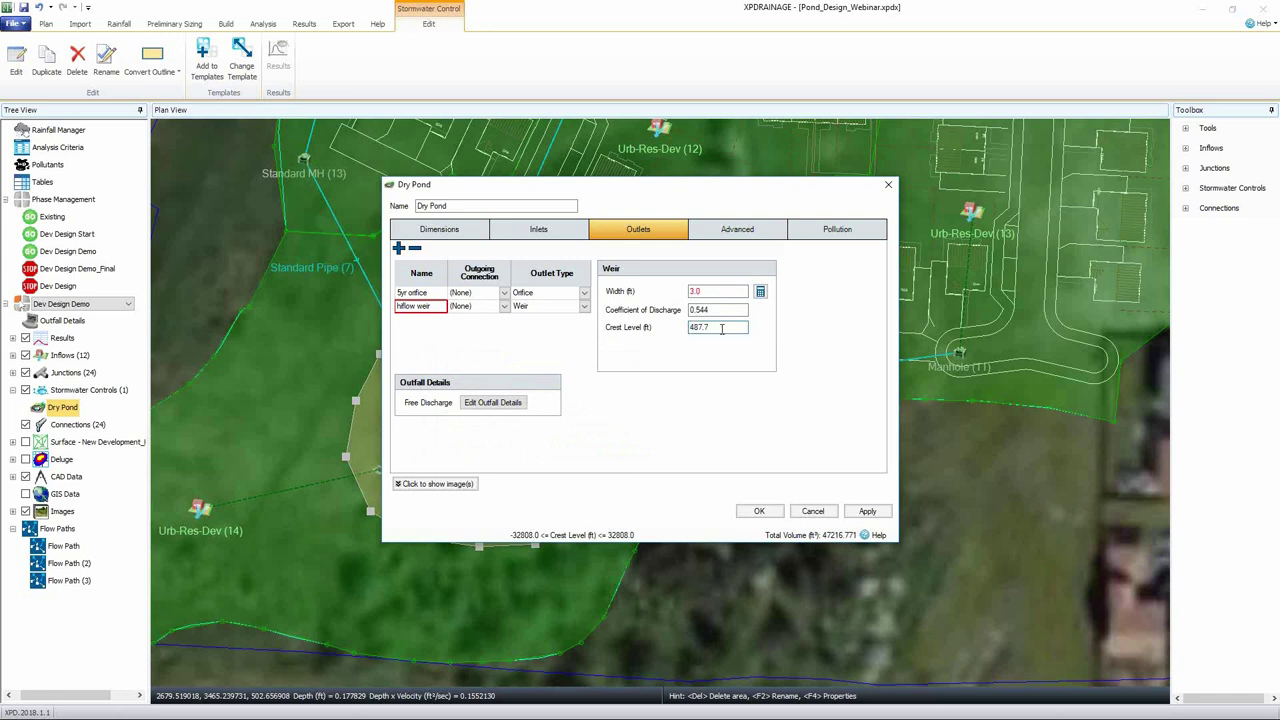
key(BackSpace)
key(BackSpace)
text(91)
click(866, 512)
- Open the Dry Pond's outfall details beside its properties and examine the McNeil Creek level curve
click(519, 403)
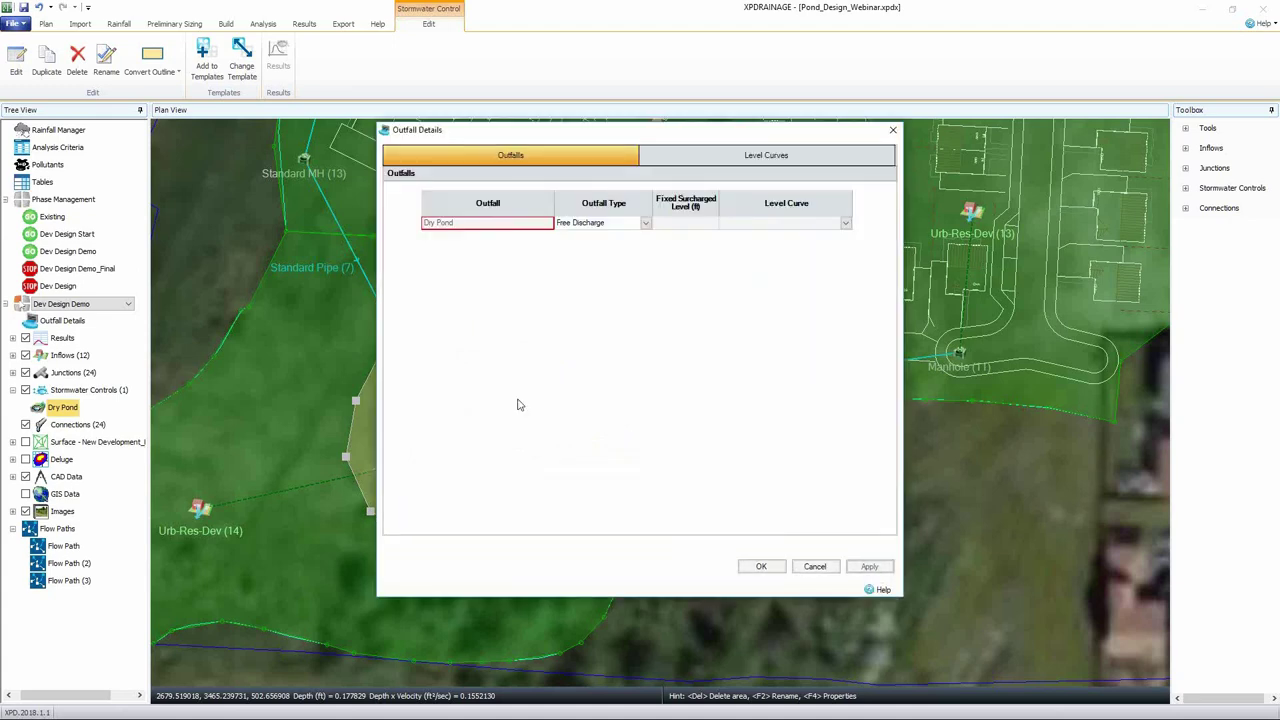
drag(640, 123, 830, 155)
drag(542, 184, 347, 175)
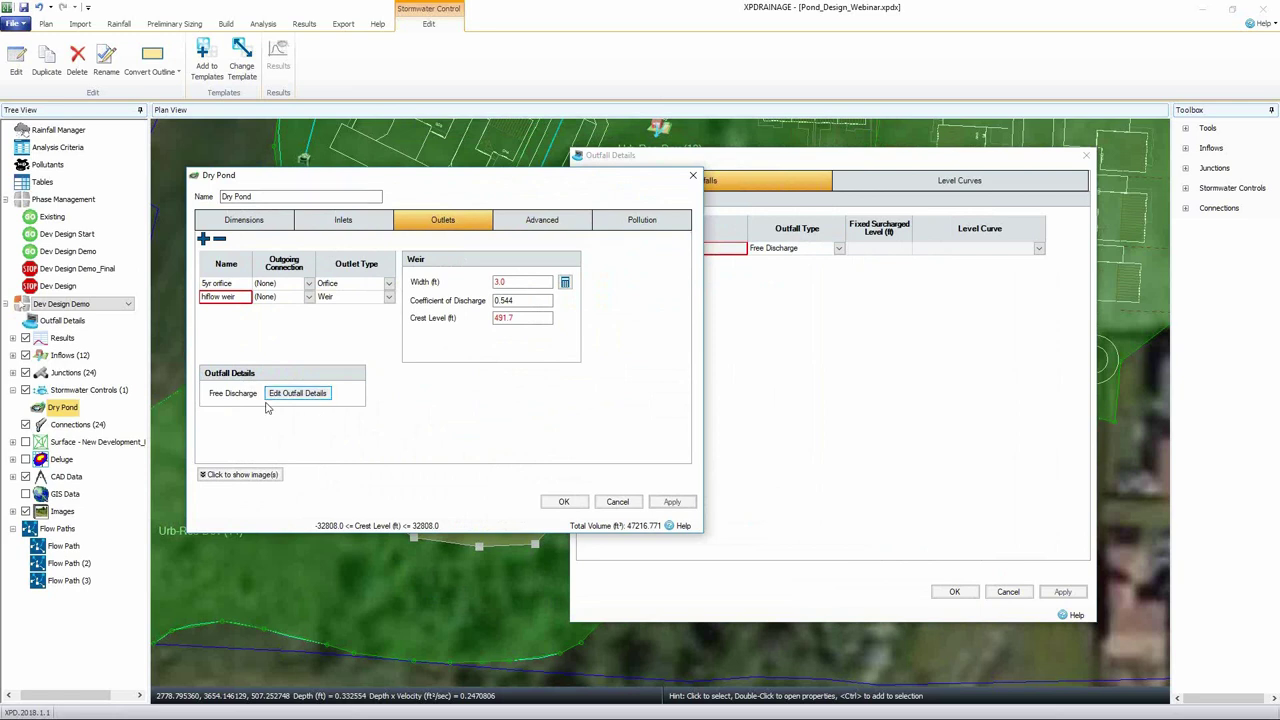
click(913, 157)
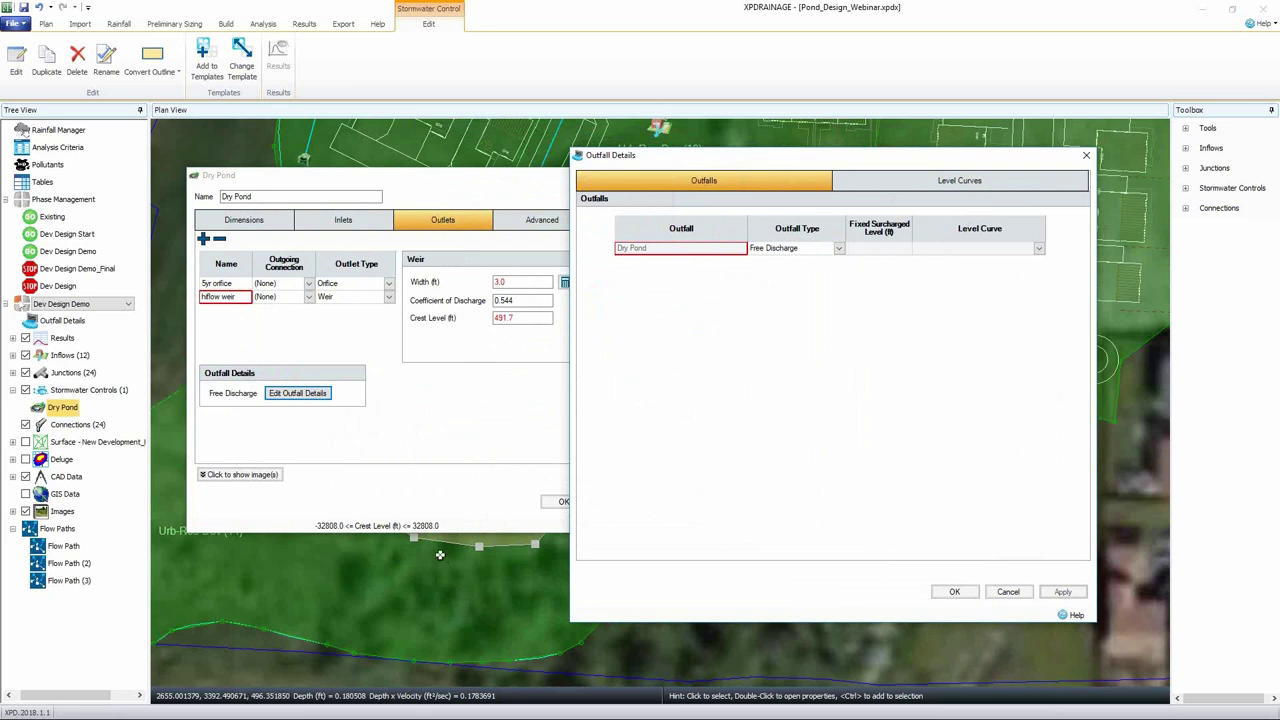
click(975, 182)
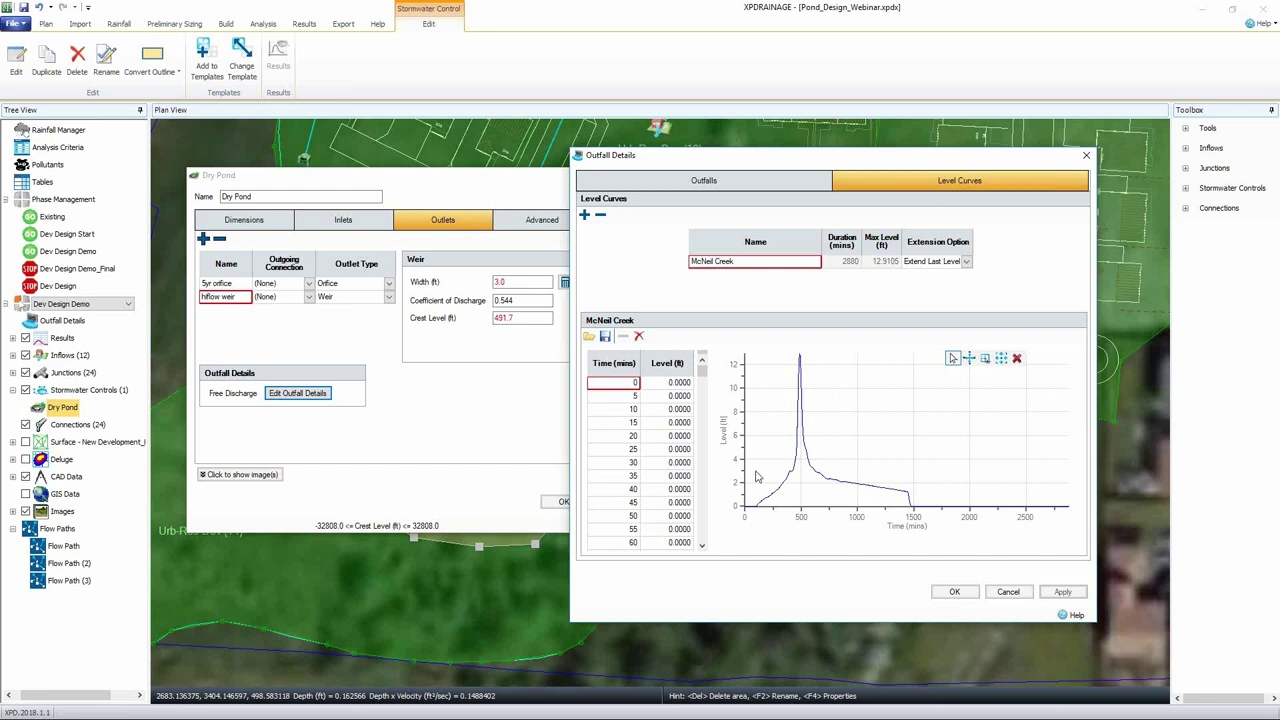
click(743, 192)
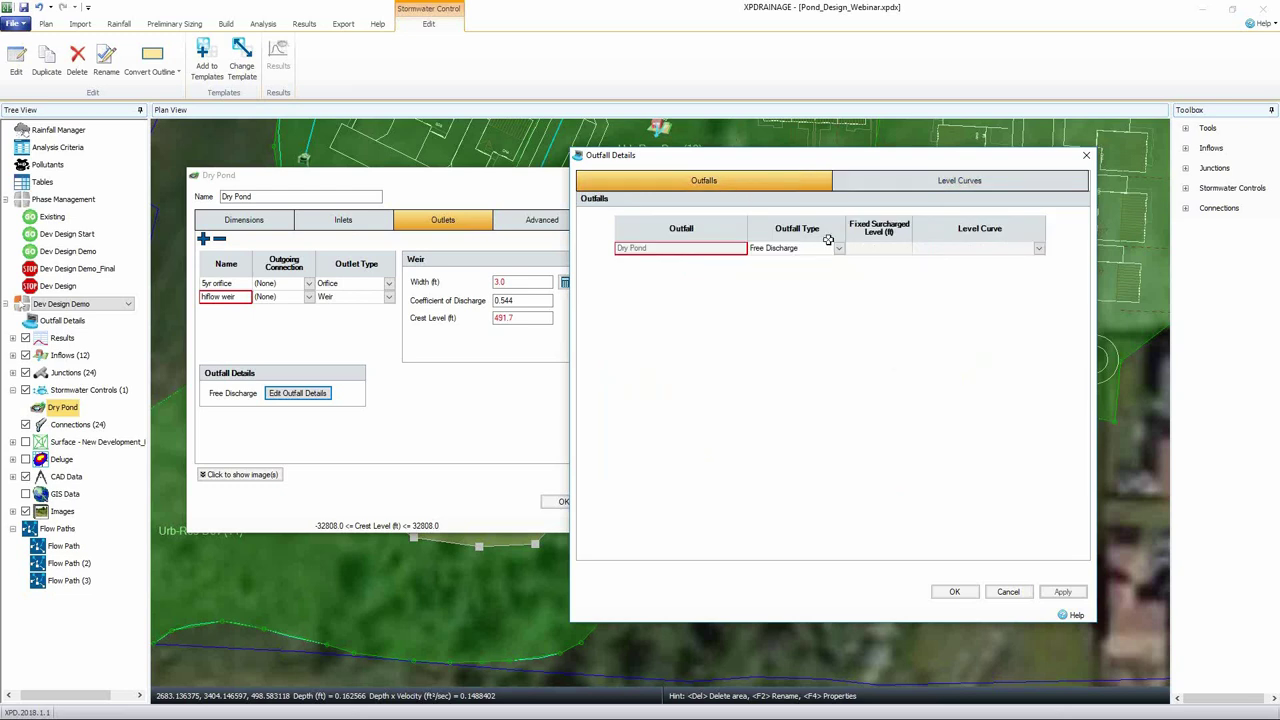
- Try the fixed and variable surcharged outfall types with the McNeil Creek curve, return to Free Discharge, and cancel the outfall details
click(834, 247)
click(838, 268)
click(838, 248)
click(838, 277)
click(839, 248)
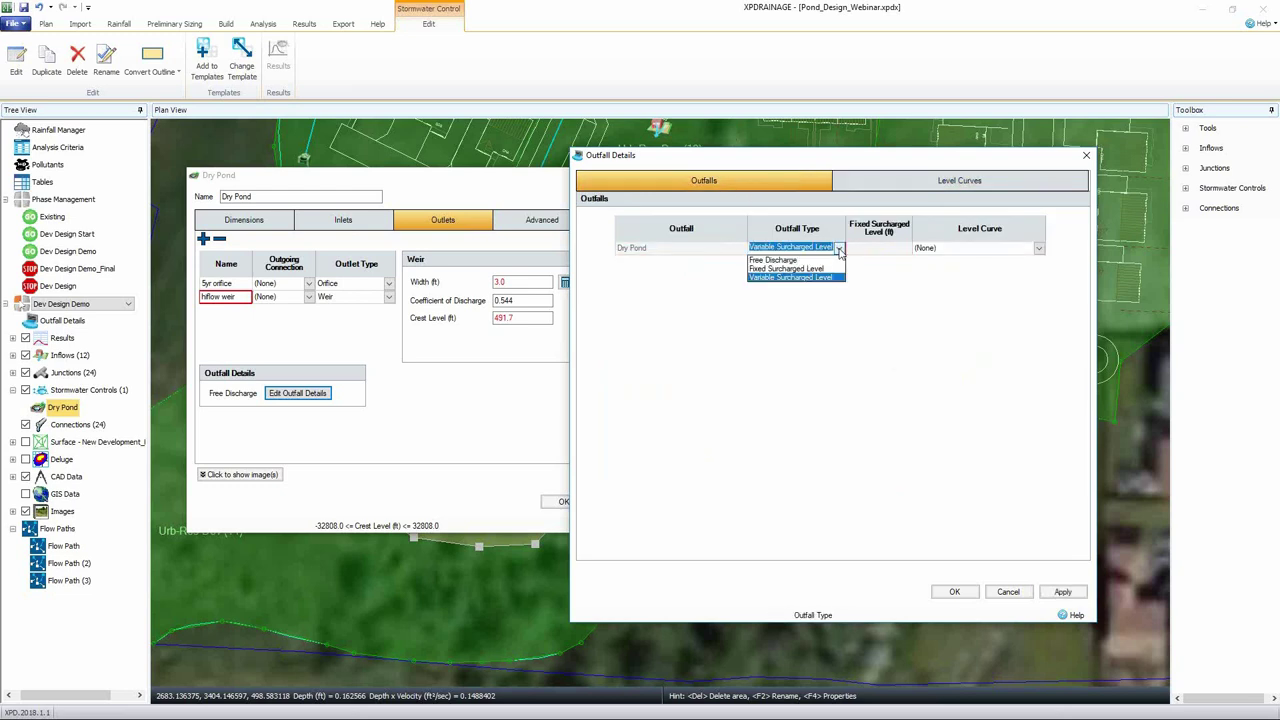
click(940, 248)
click(1038, 248)
click(1037, 263)
click(839, 248)
click(831, 259)
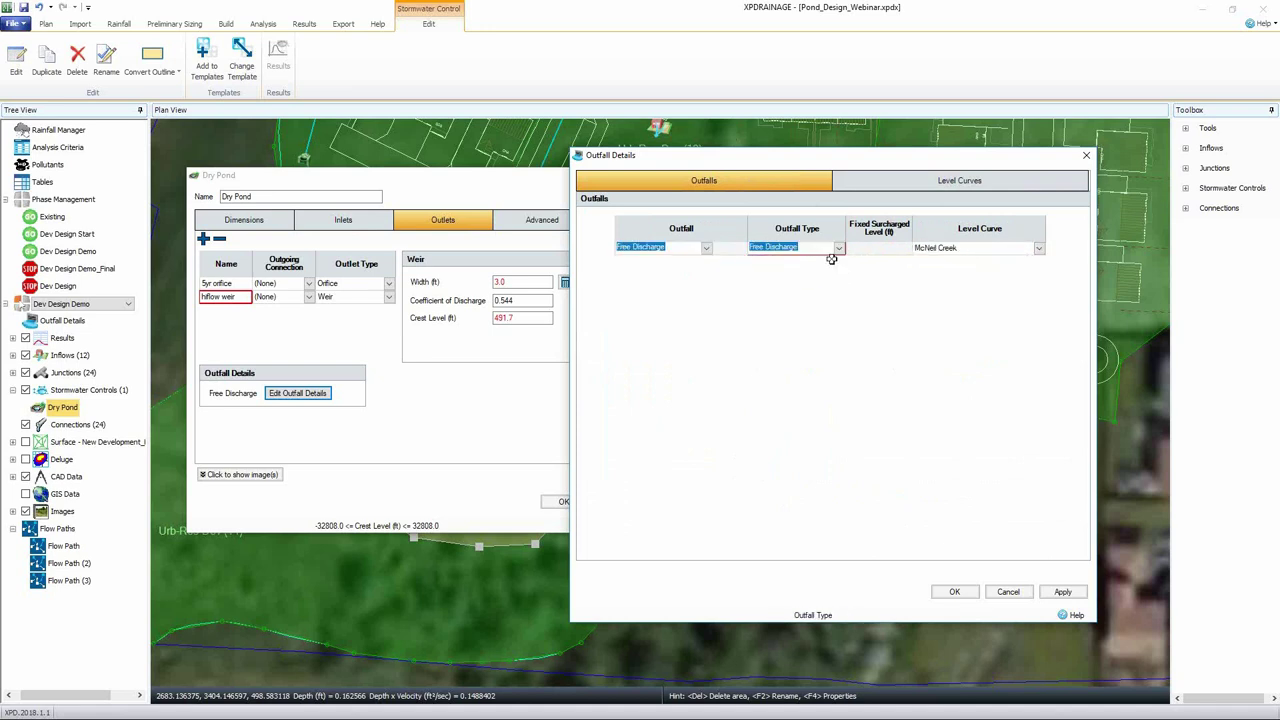
click(1008, 592)
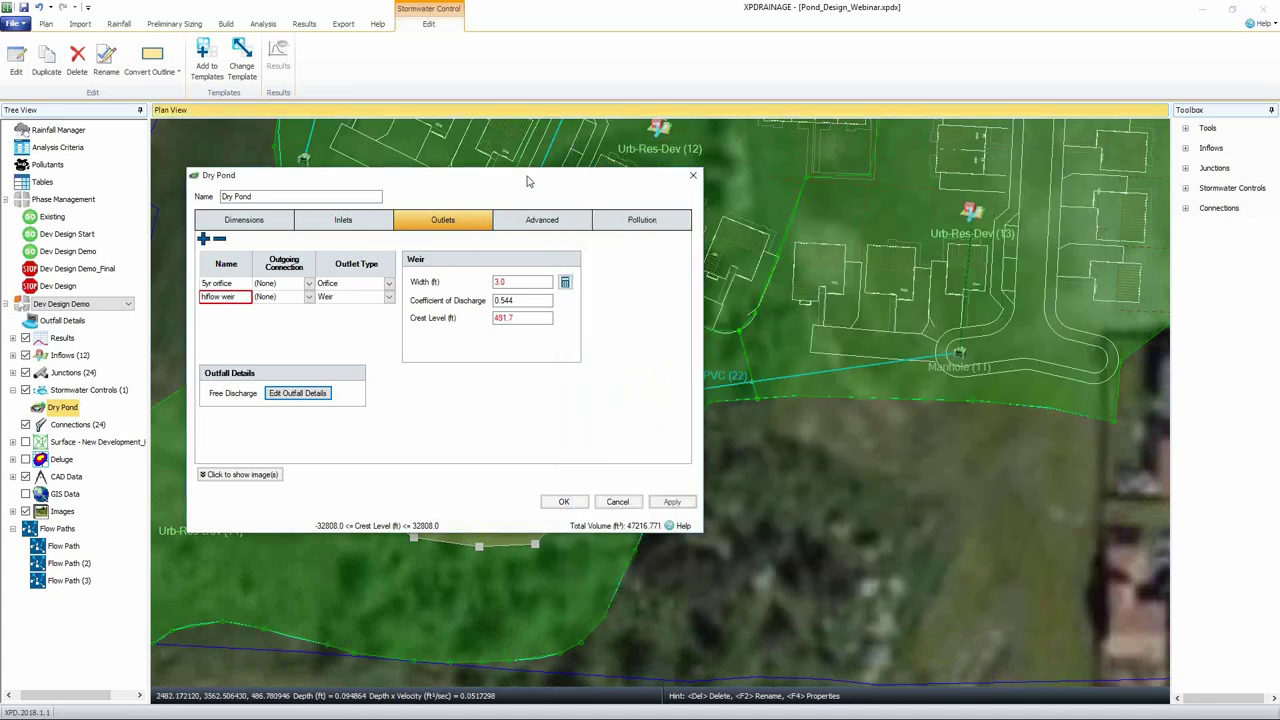
- Accept the Dry Pond's outlet properties and clear the selection in the plan
drag(493, 181, 533, 181)
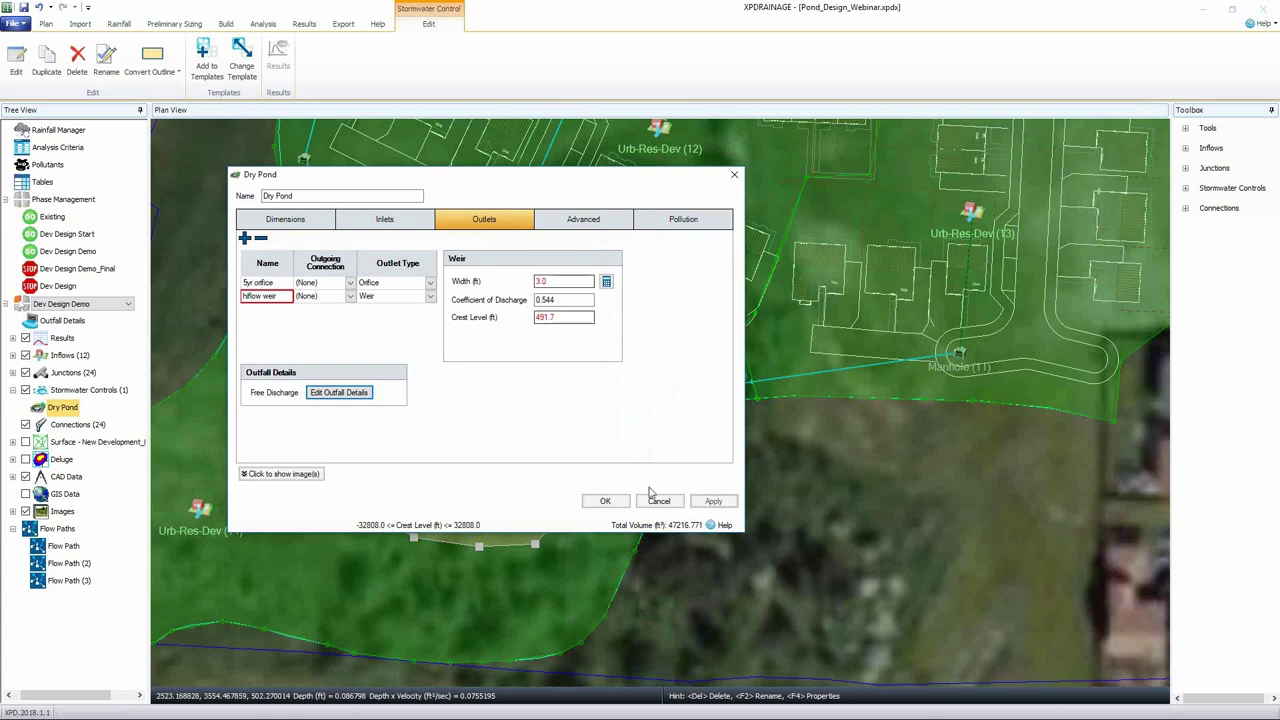
click(605, 502)
click(715, 542)
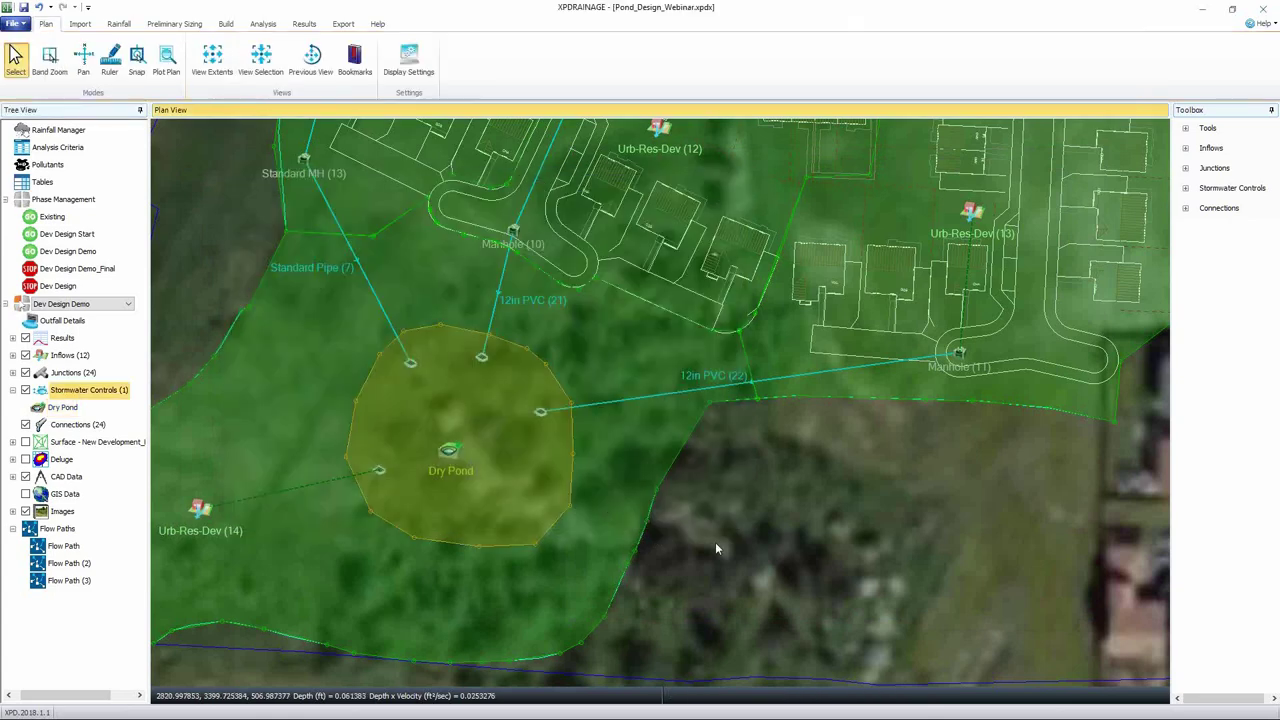
- Open the Dry Pond's sizing calculator and set it to Runoff Reduction Volume, designed up to the Lowest Outlet
click(504, 469)
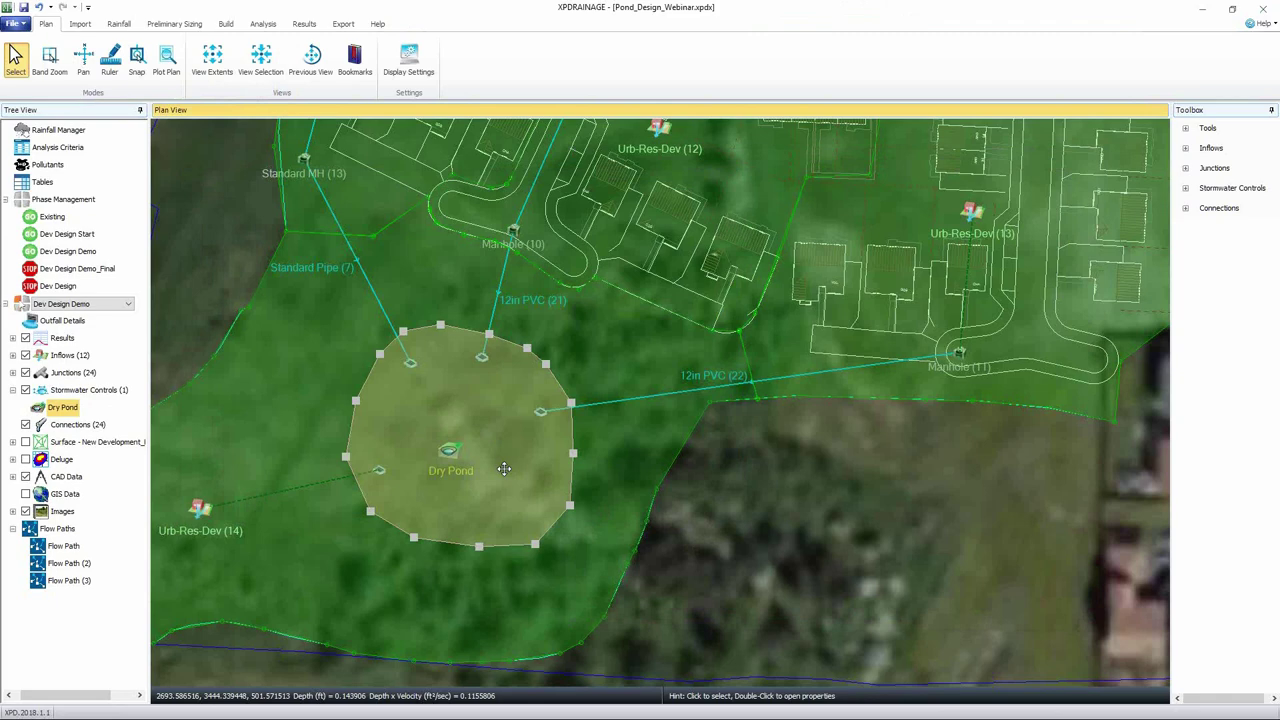
double_click(504, 469)
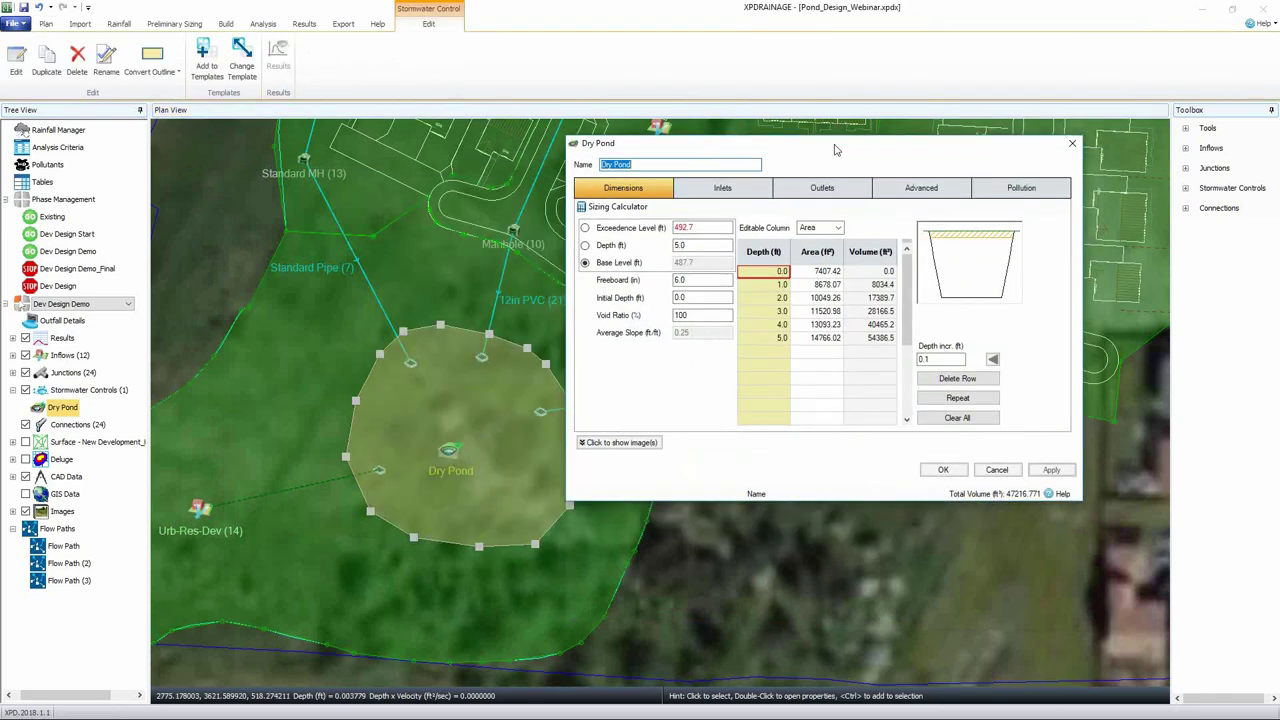
drag(836, 149, 866, 149)
click(645, 206)
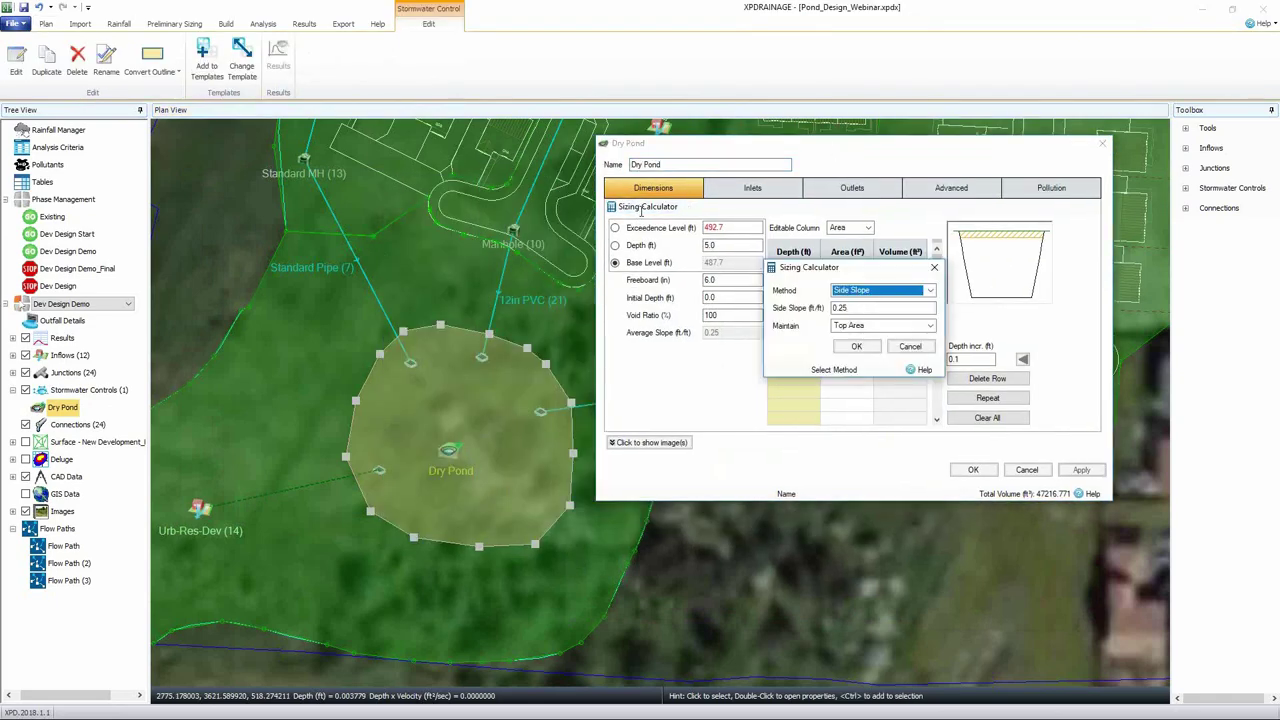
click(930, 292)
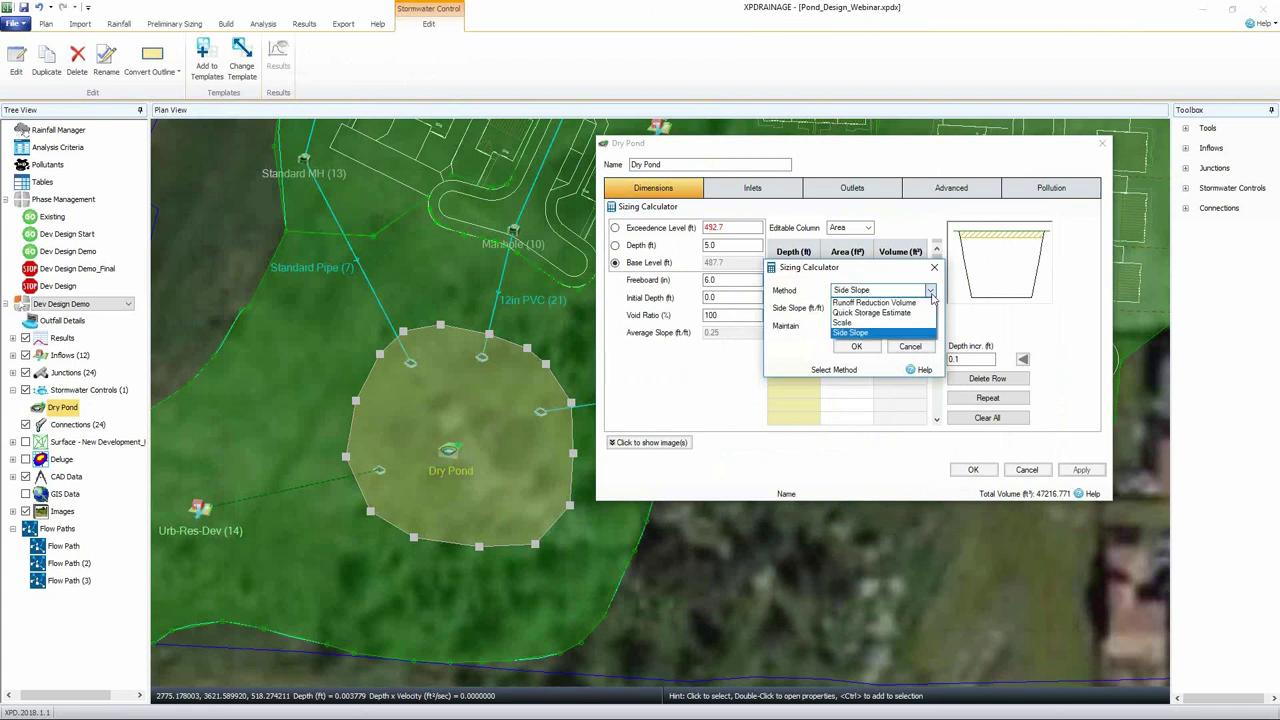
click(905, 302)
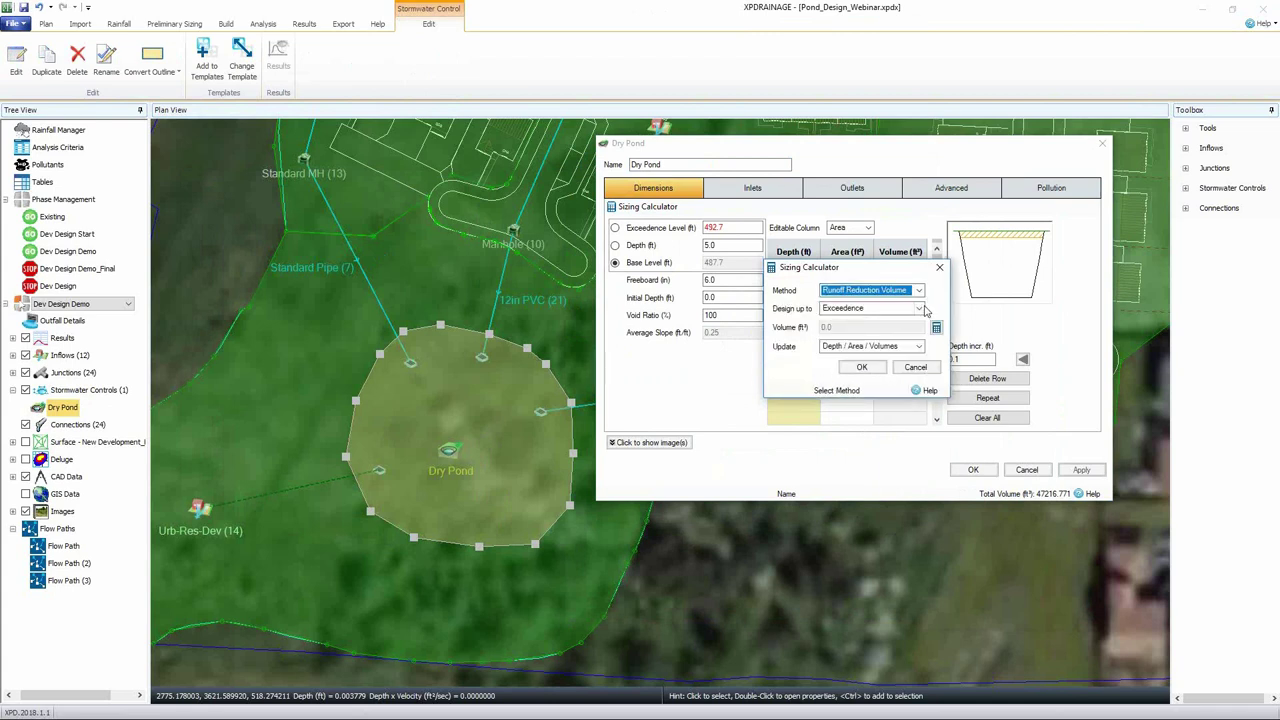
click(919, 309)
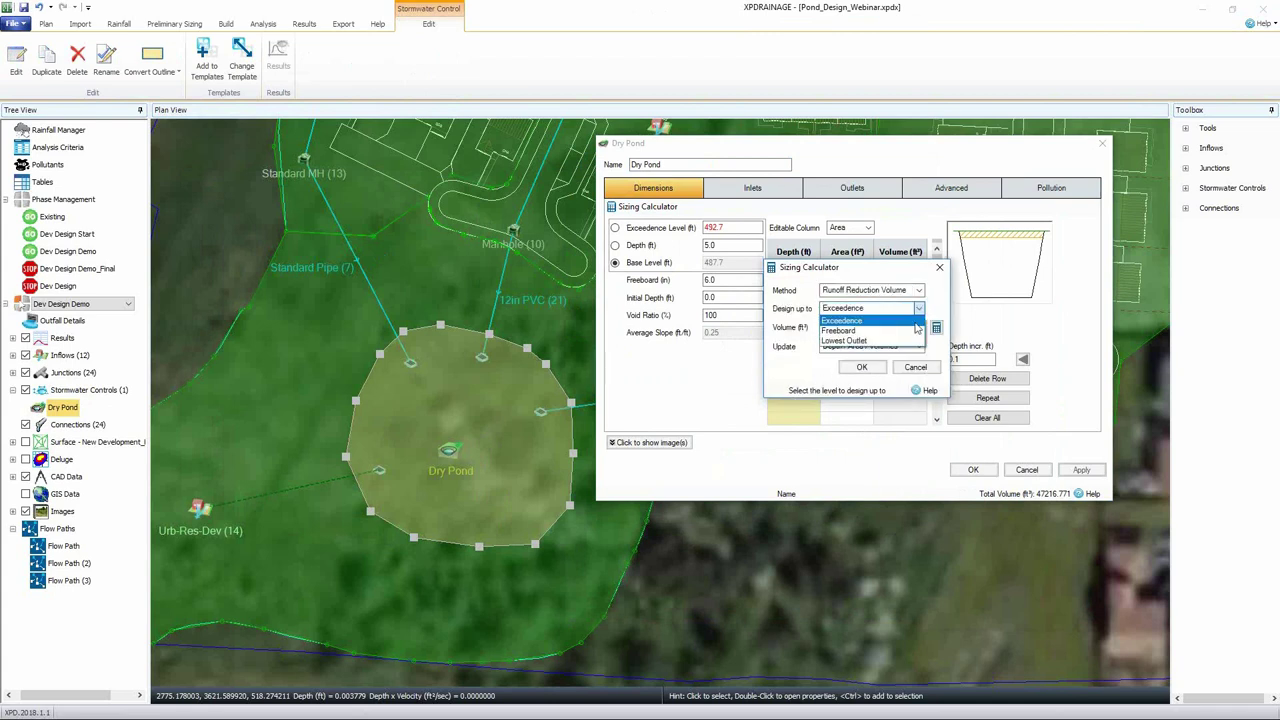
click(911, 342)
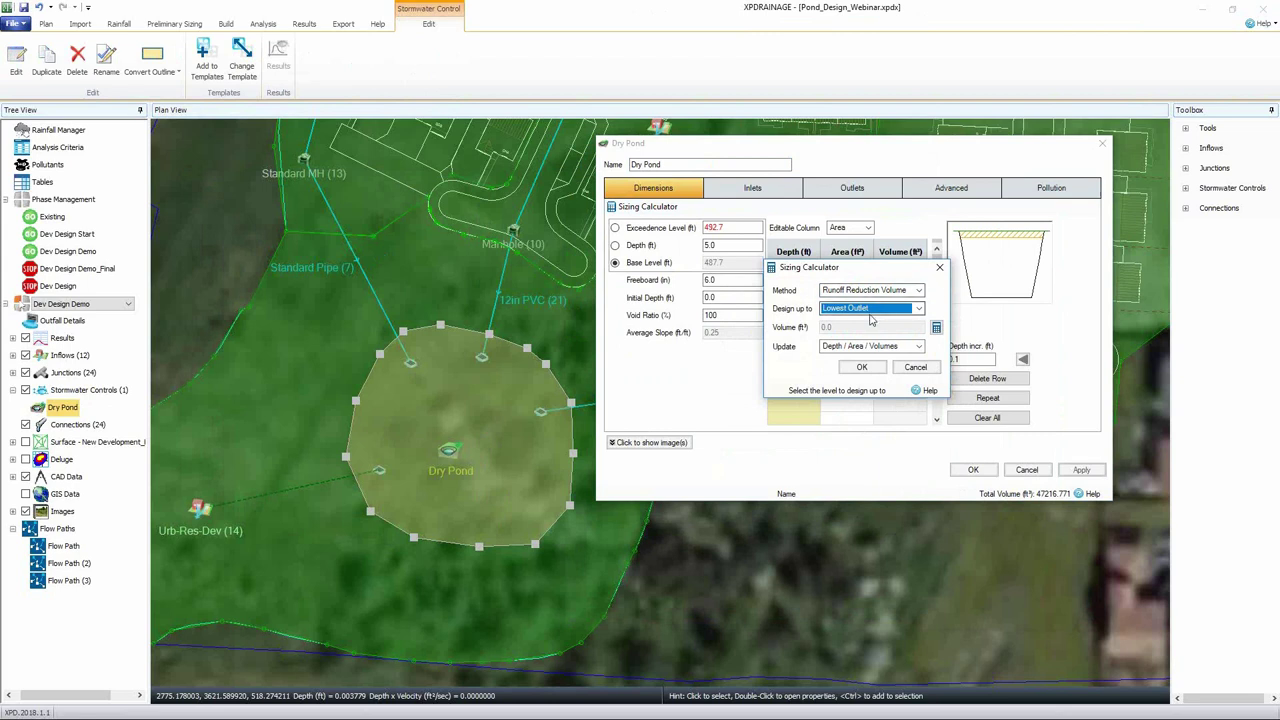
- Calculate the water quality volume by Runoff Reduction from plan data with 0.8 in precipitation depth, and accept it as the sizing volume
click(936, 327)
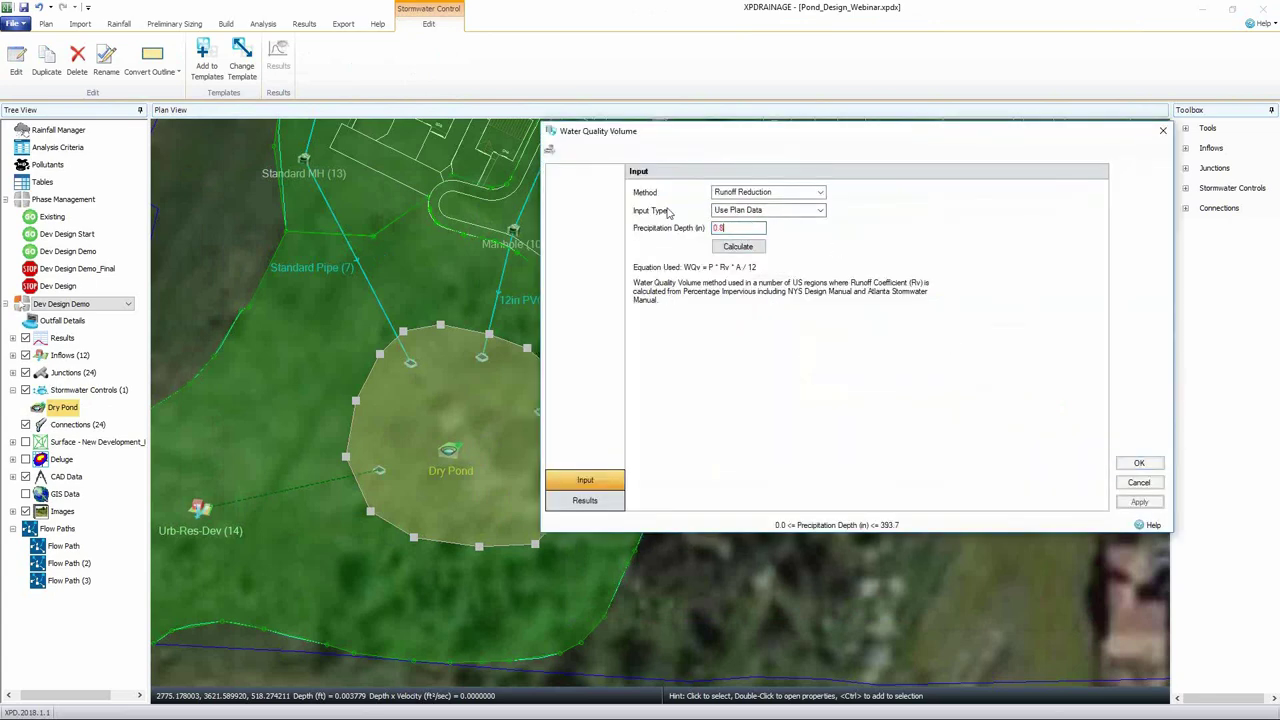
click(738, 246)
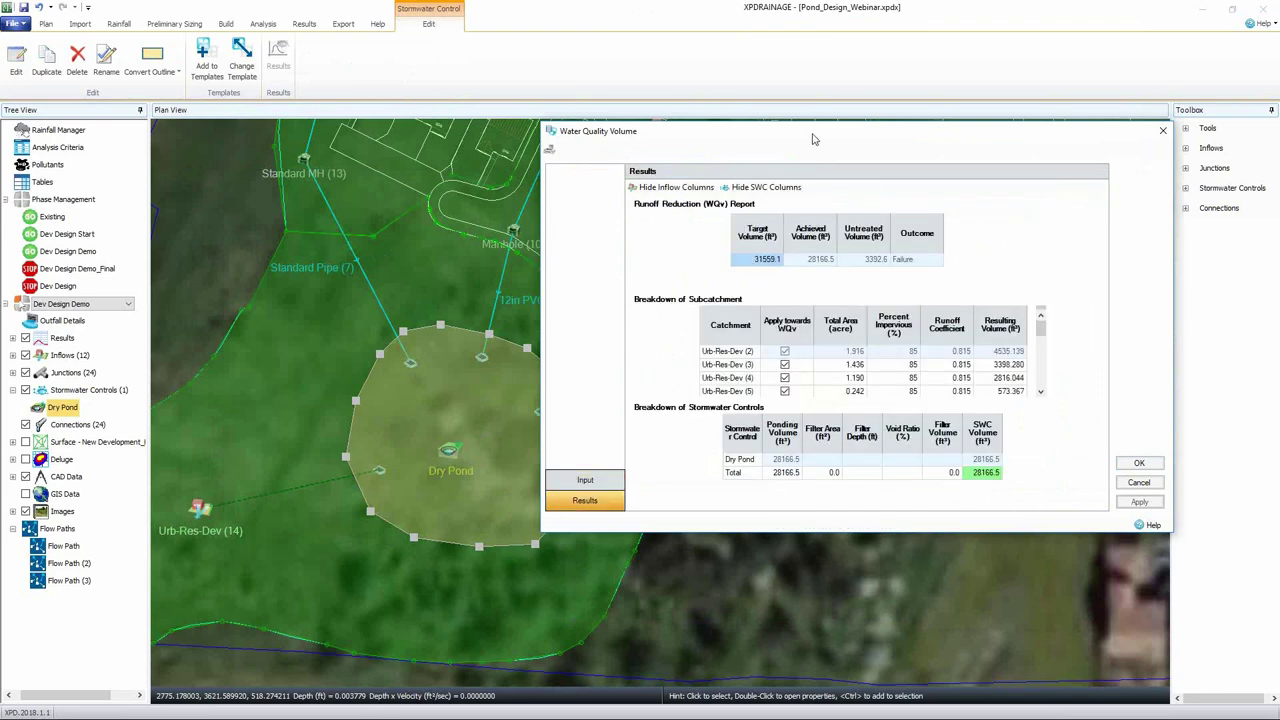
drag(814, 135, 516, 107)
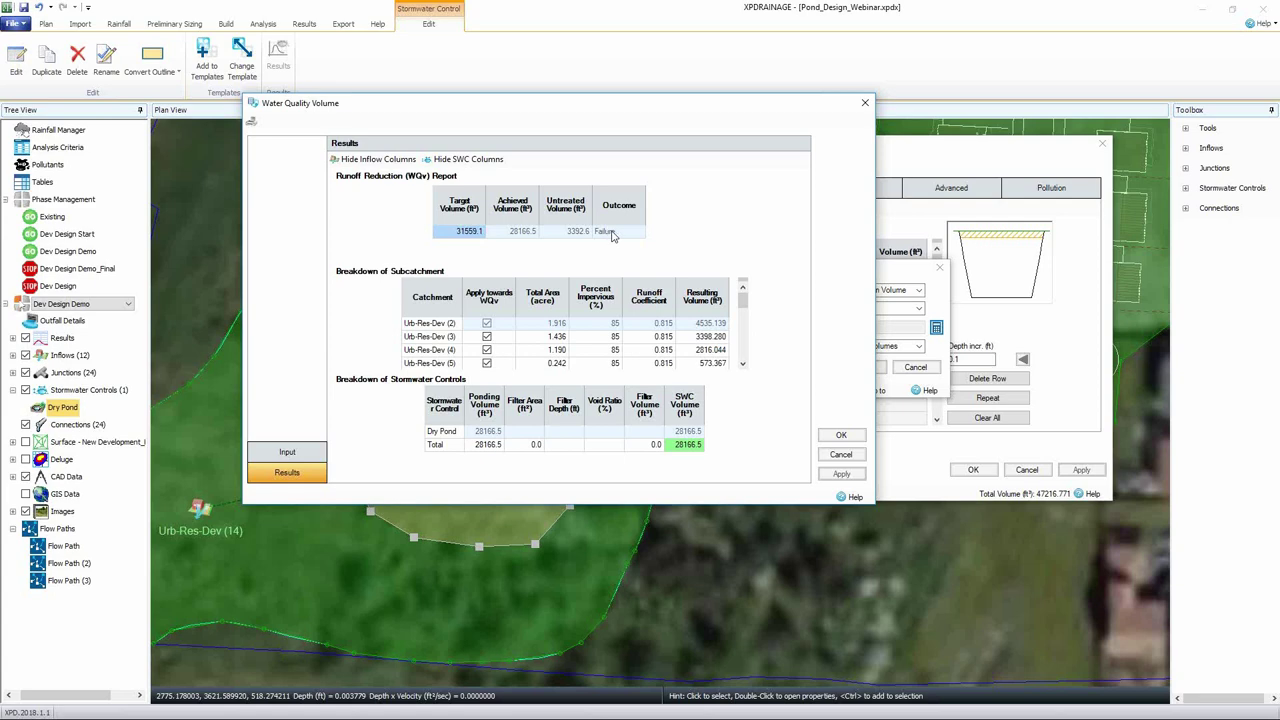
click(842, 435)
- Resize the Dry Pond to the calculated volume by updating Depth / Area / Volumes, and apply the changes
drag(865, 268, 602, 297)
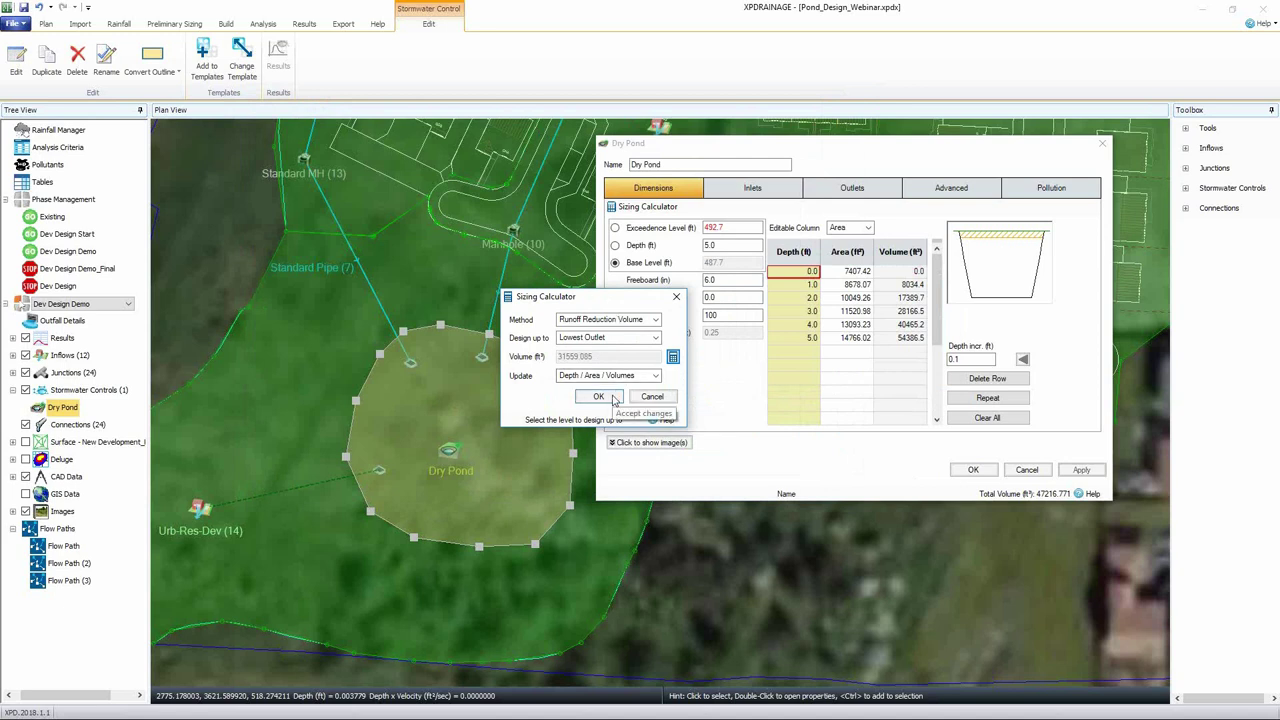
click(598, 397)
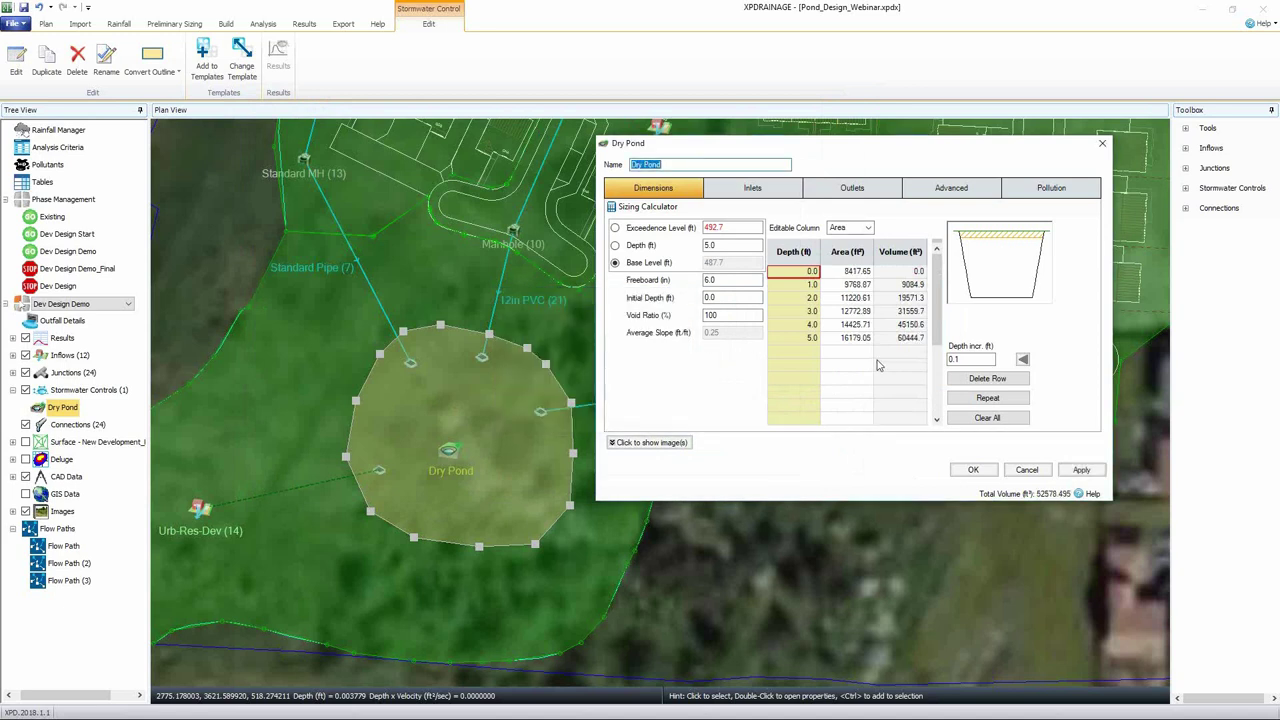
click(1081, 470)
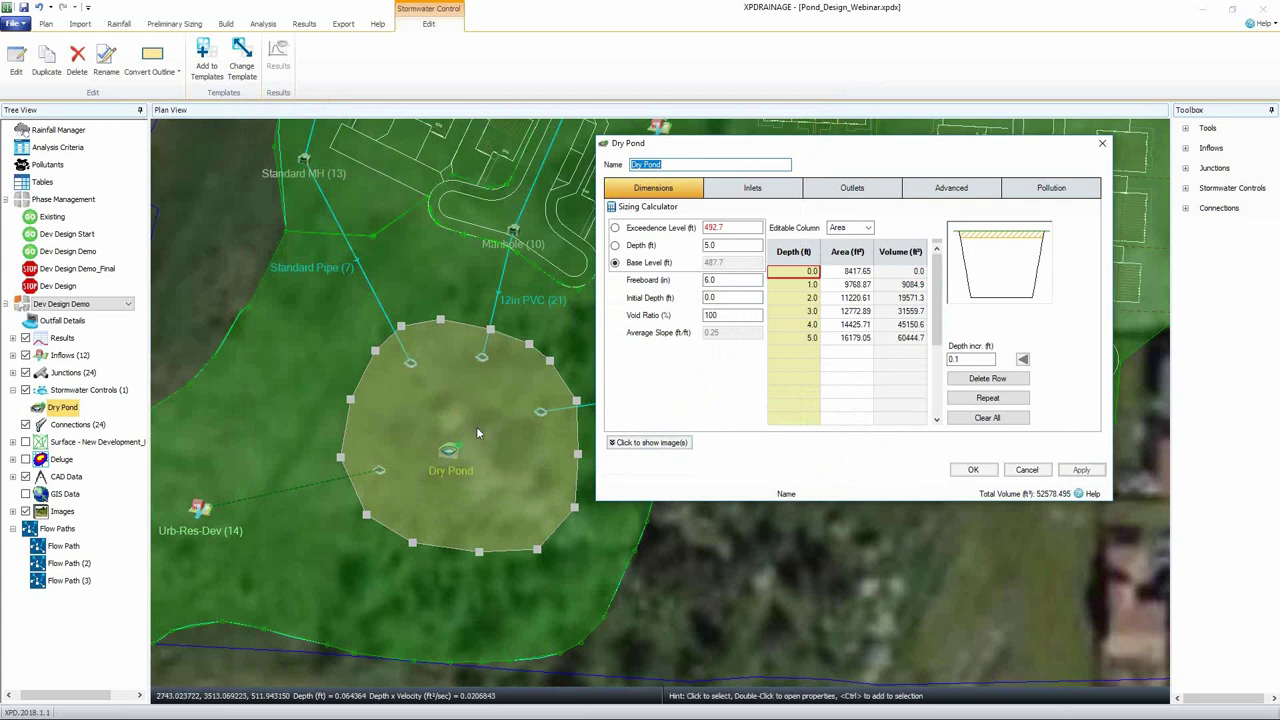
- Reopen the sizing calculator, choose Quick Storage Estimate designed up to Exceedence, and open the storage estimate inputs
click(655, 207)
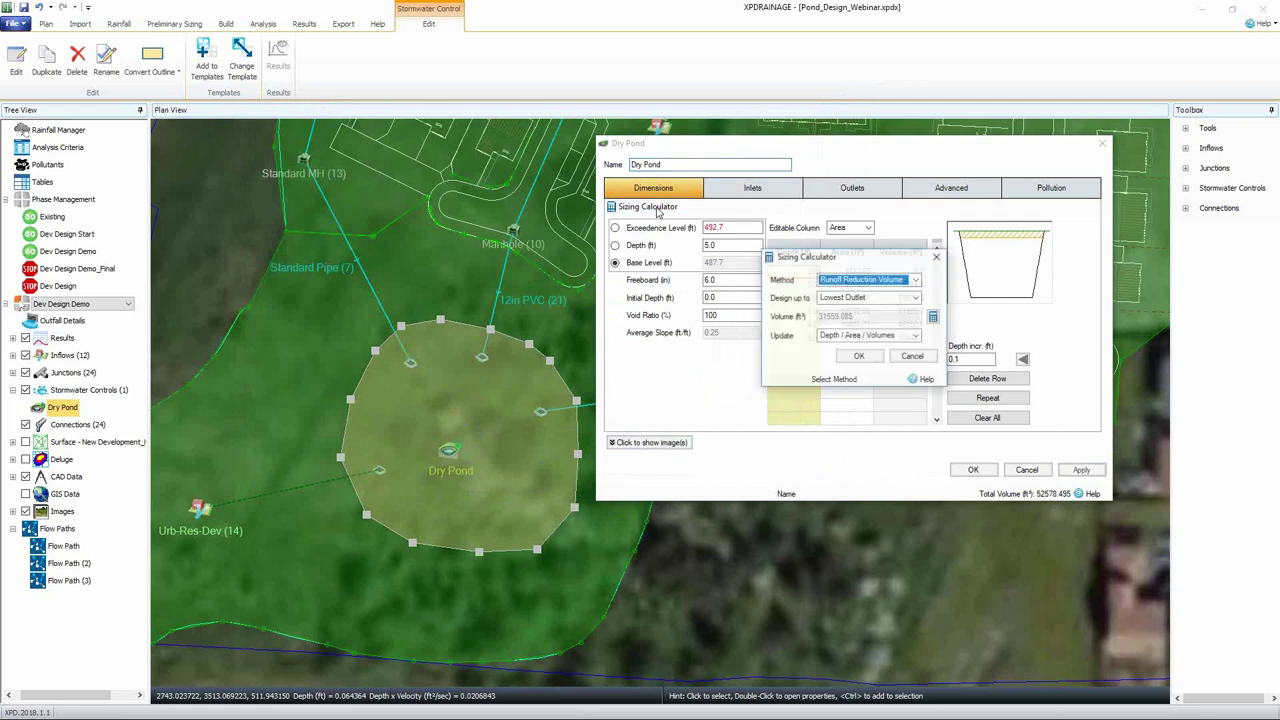
click(916, 280)
click(912, 304)
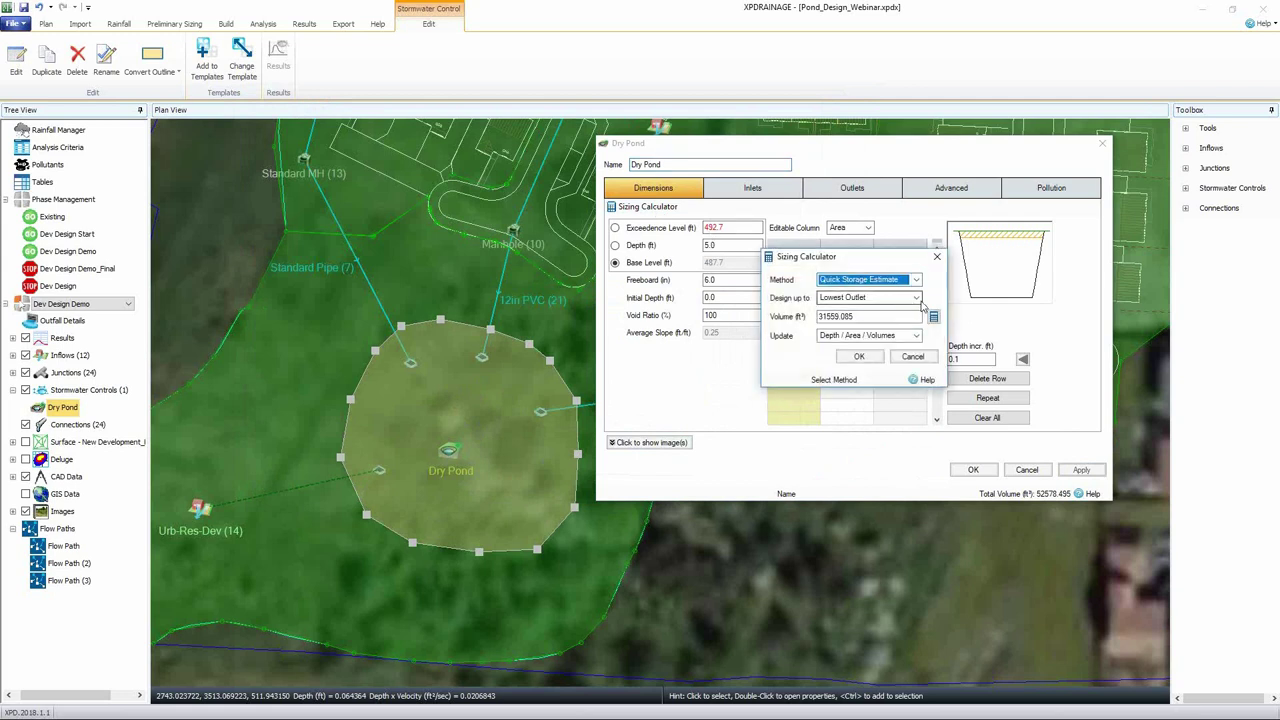
click(916, 298)
click(922, 309)
click(933, 315)
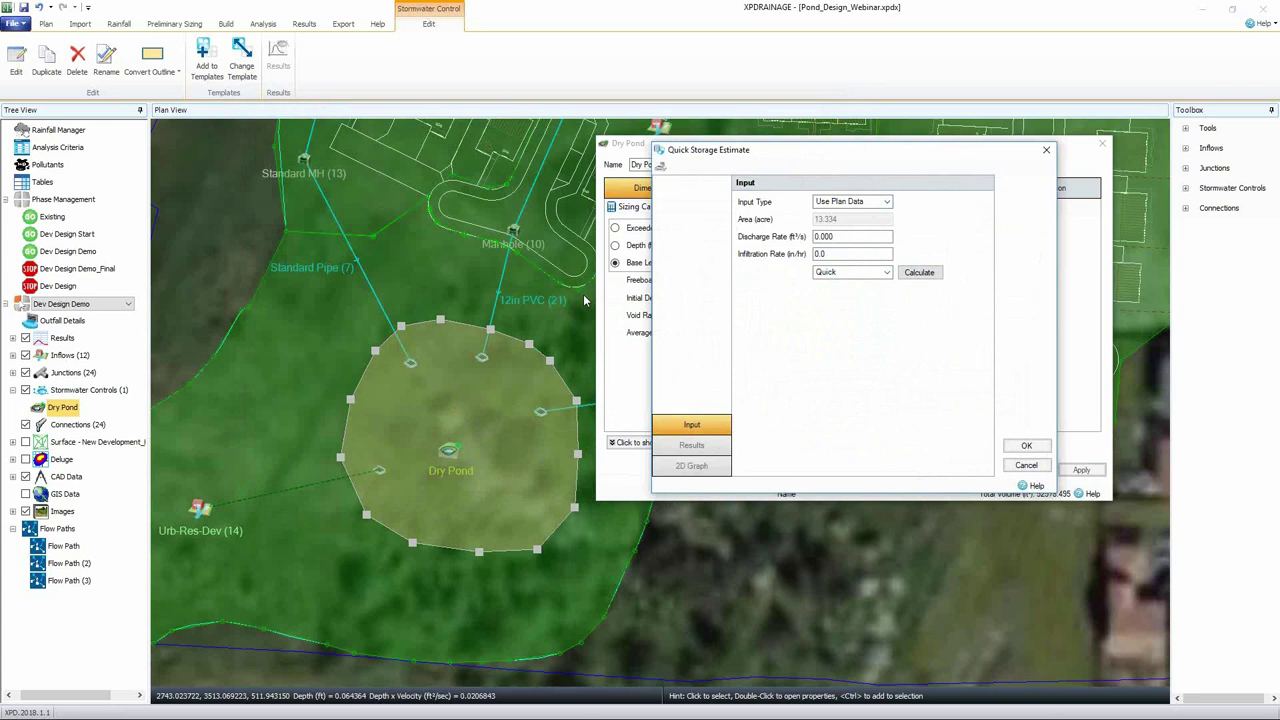
- Calculate the quick storage estimate with a discharge rate of 7.120 ft³/s, examine the storage range, and cancel the estimate and sizing calculator
click(848, 240)
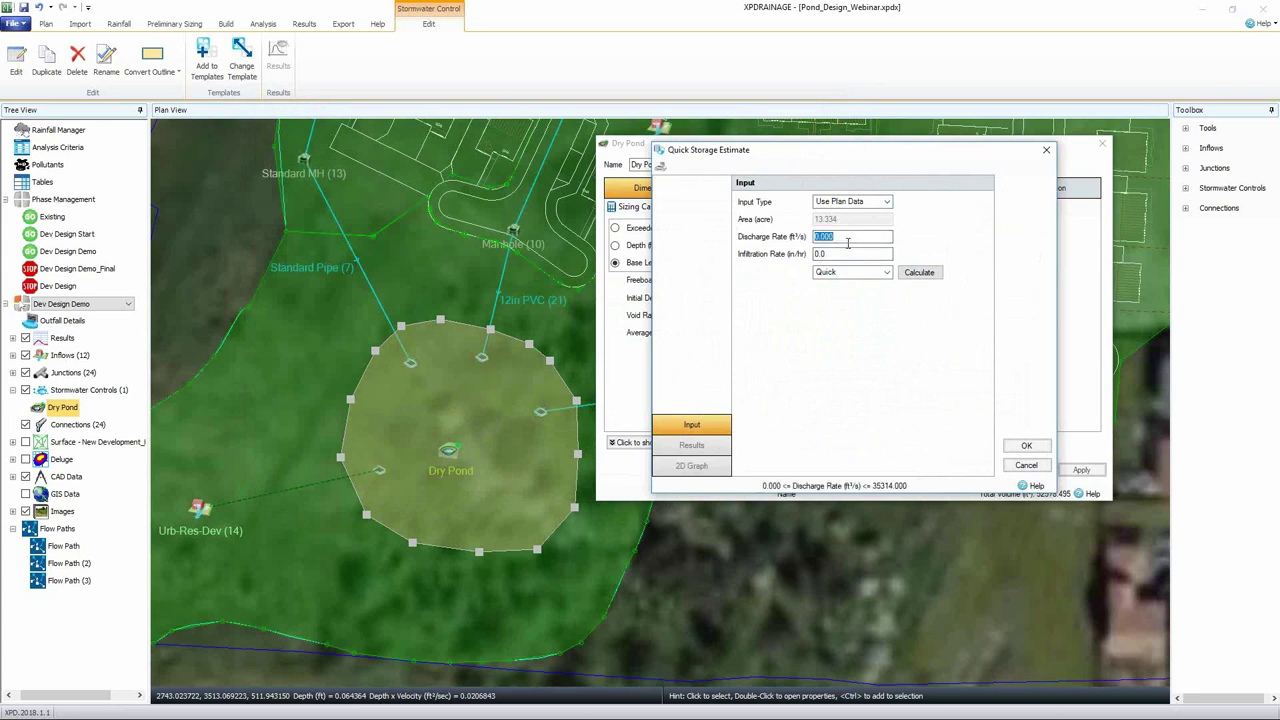
text(7.120)
click(919, 272)
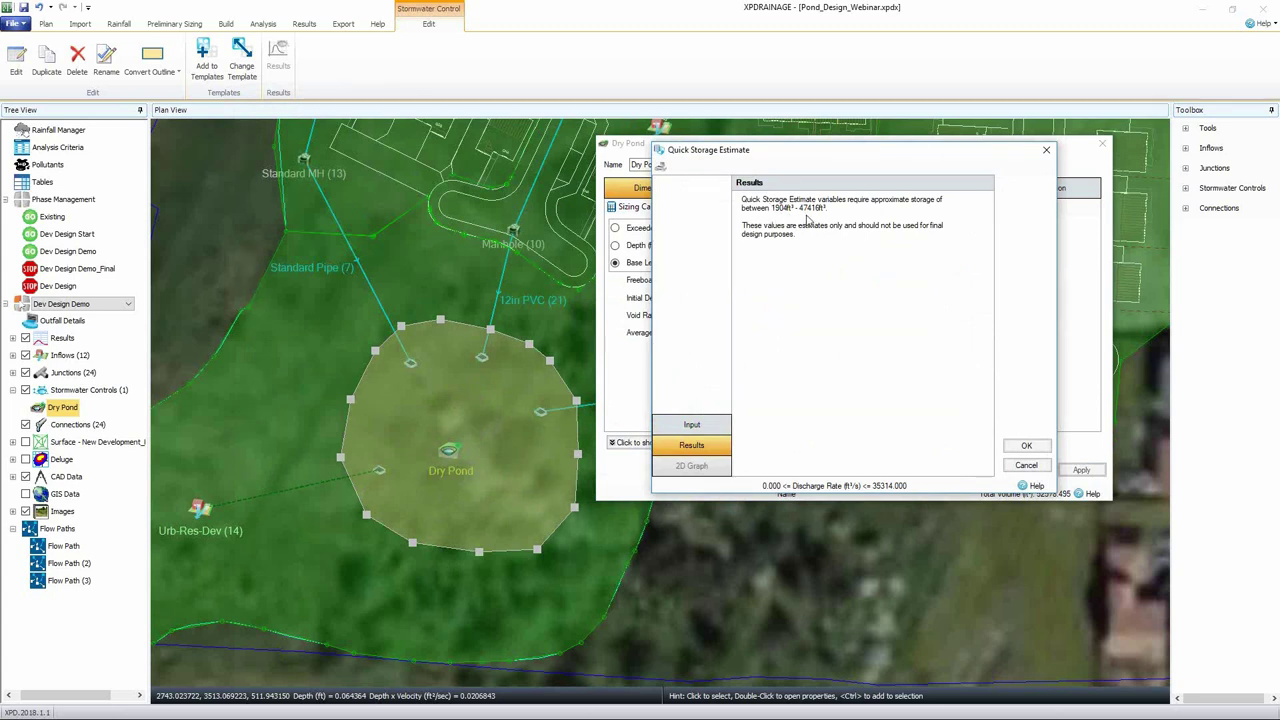
drag(820, 157, 311, 153)
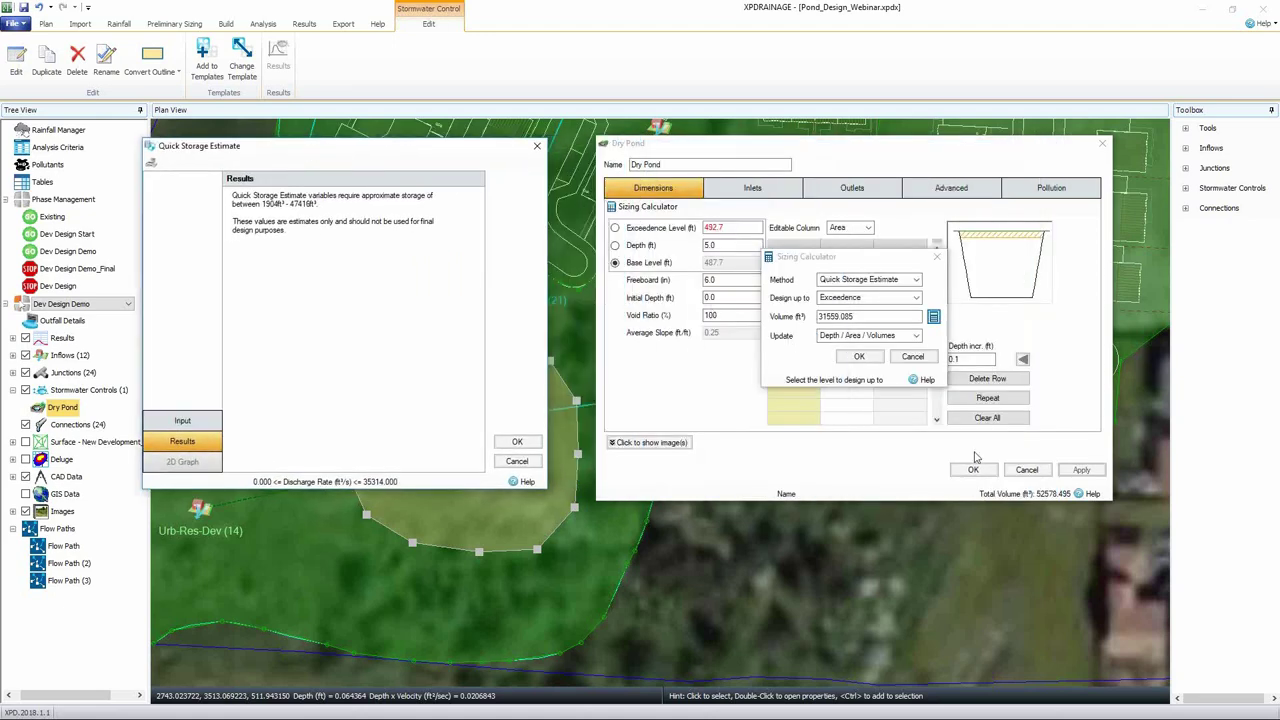
click(1050, 505)
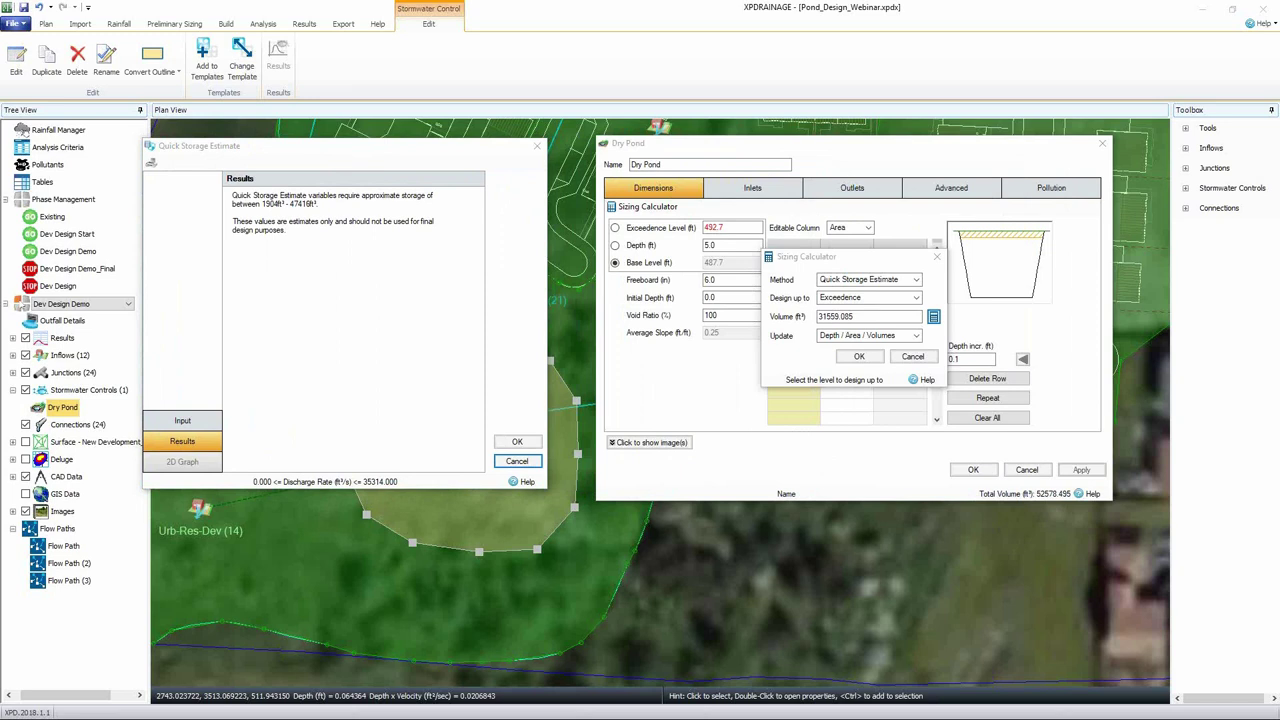
click(516, 461)
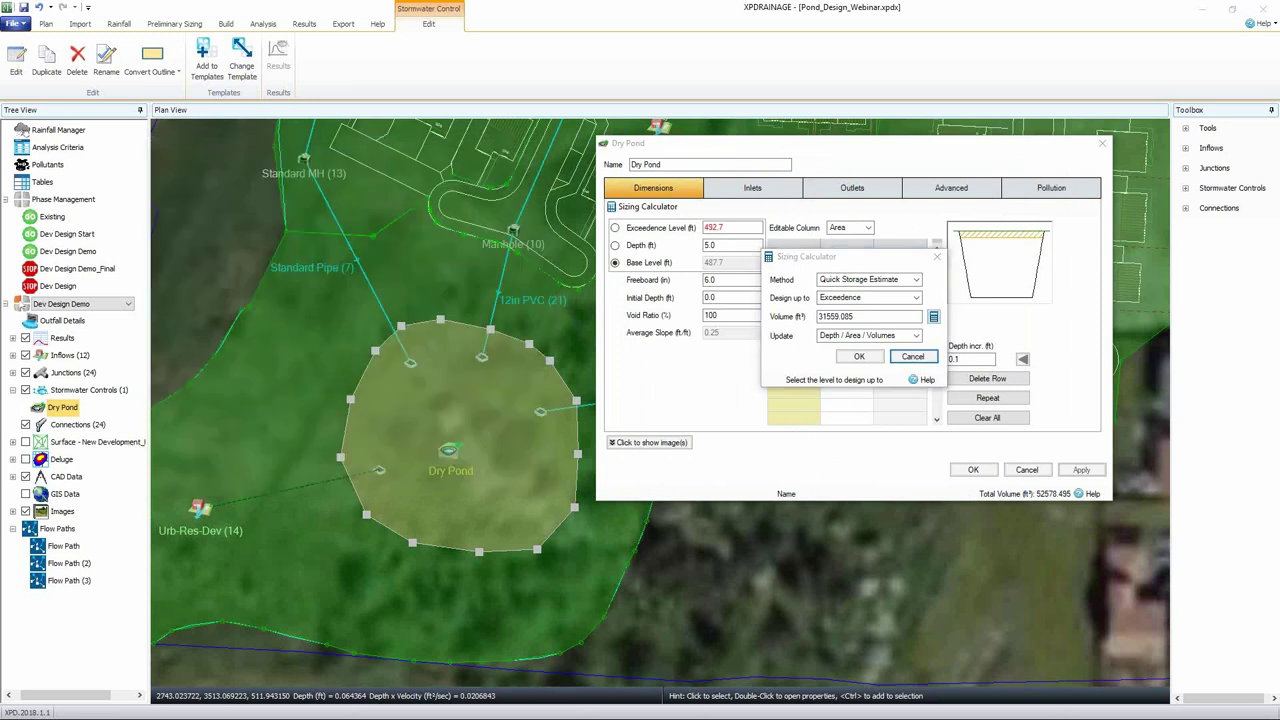
click(912, 357)
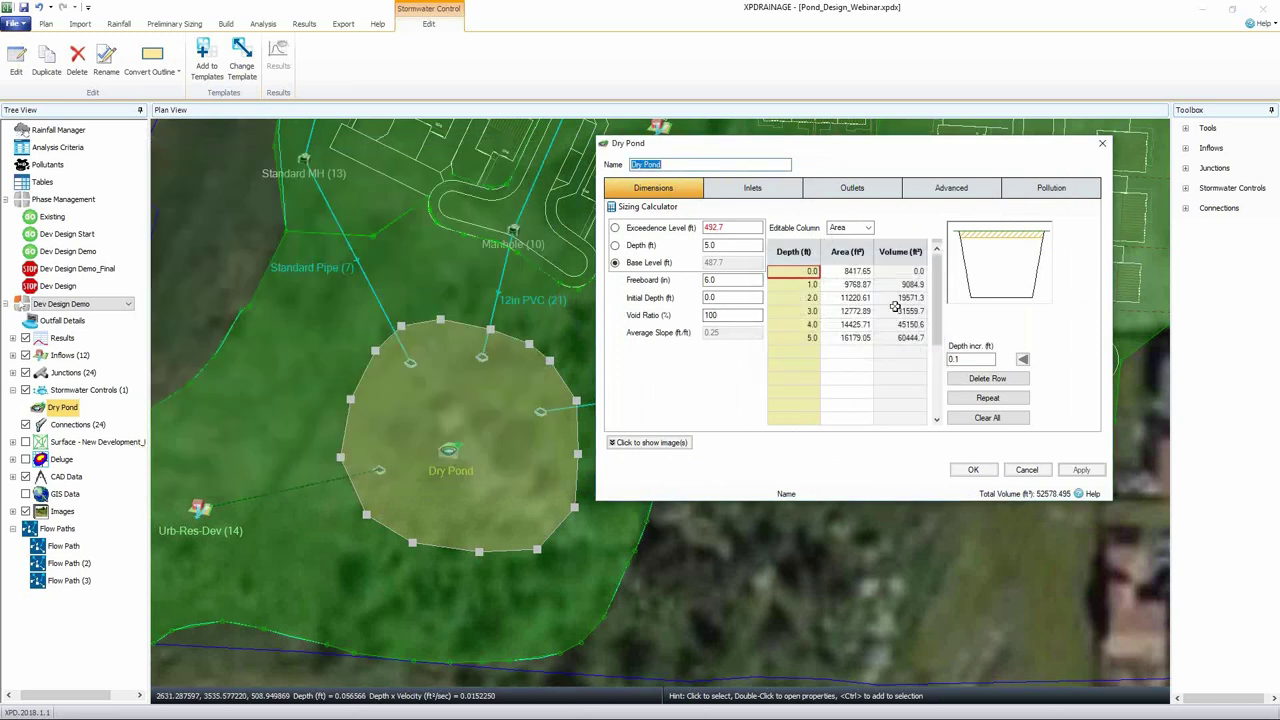
- Accept the Dry Pond's resized dimensions and clear its selection in the plan
click(973, 469)
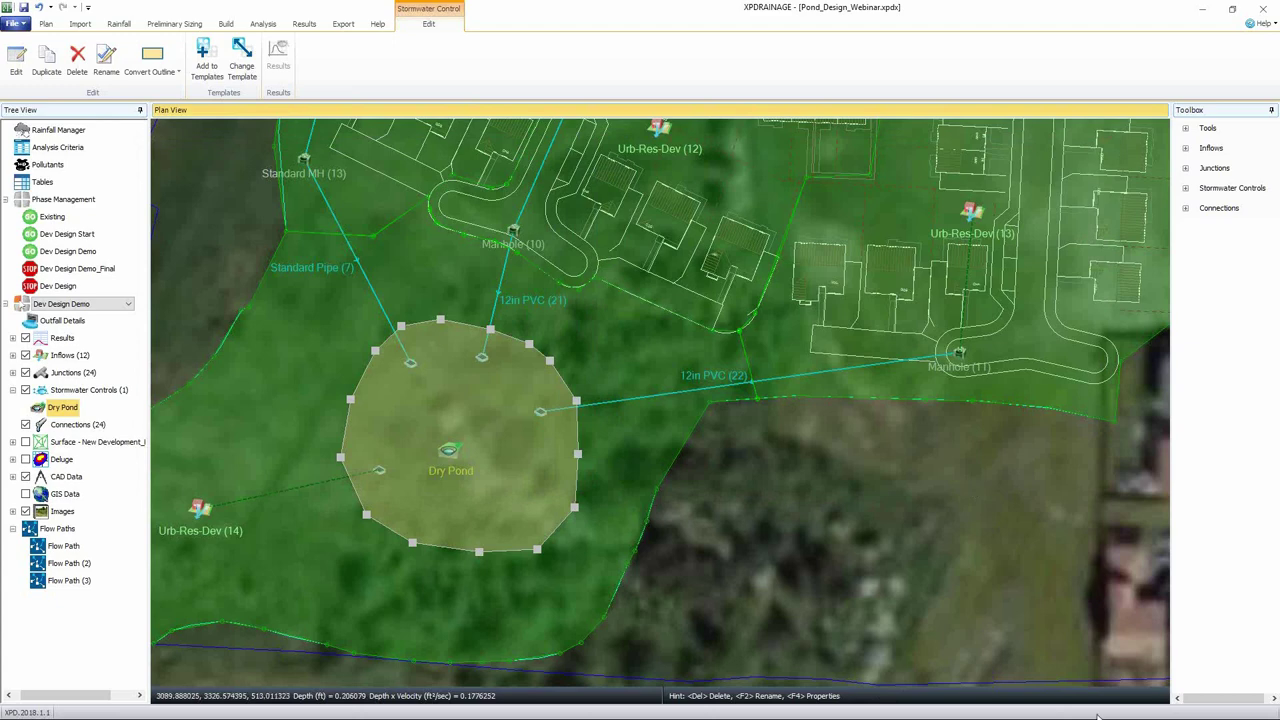
click(777, 520)
scroll(762, 504, down, 3)
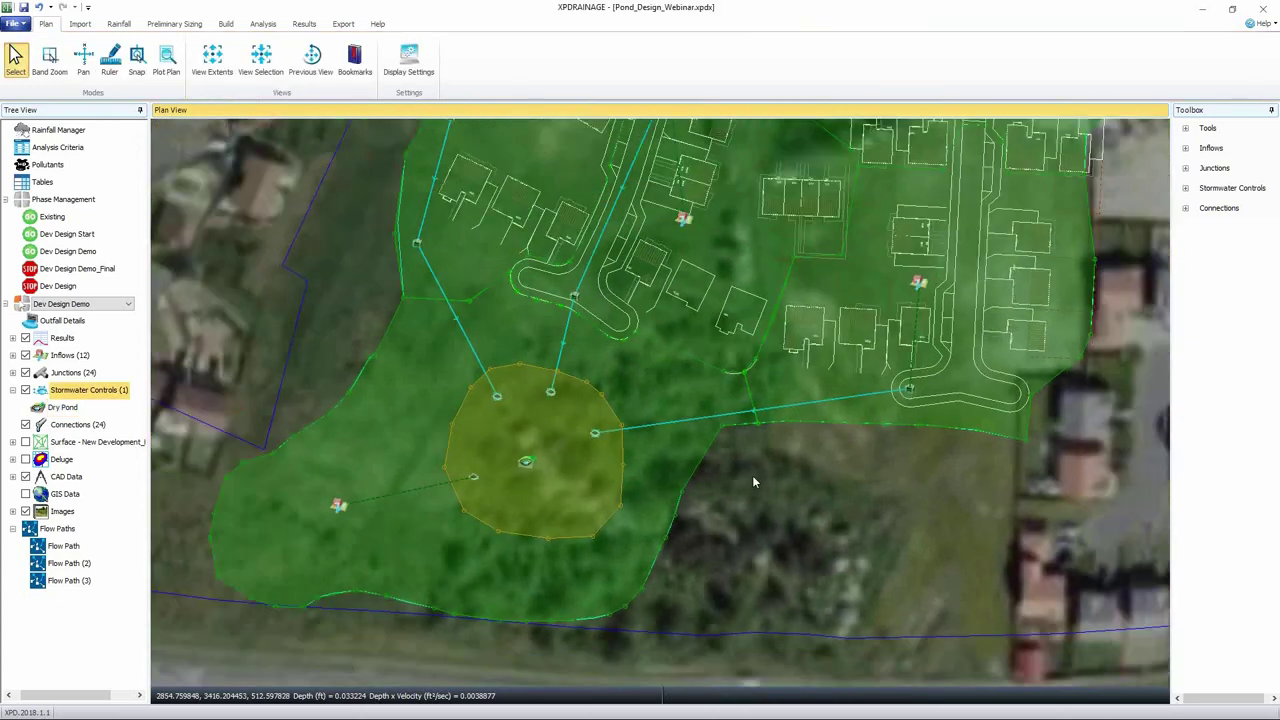
- Exclude the 2, 10, 25 and 50-year storms of the SCS - Greenville rainfall from the analysis and accept the rainfall settings
click(263, 24)
click(165, 57)
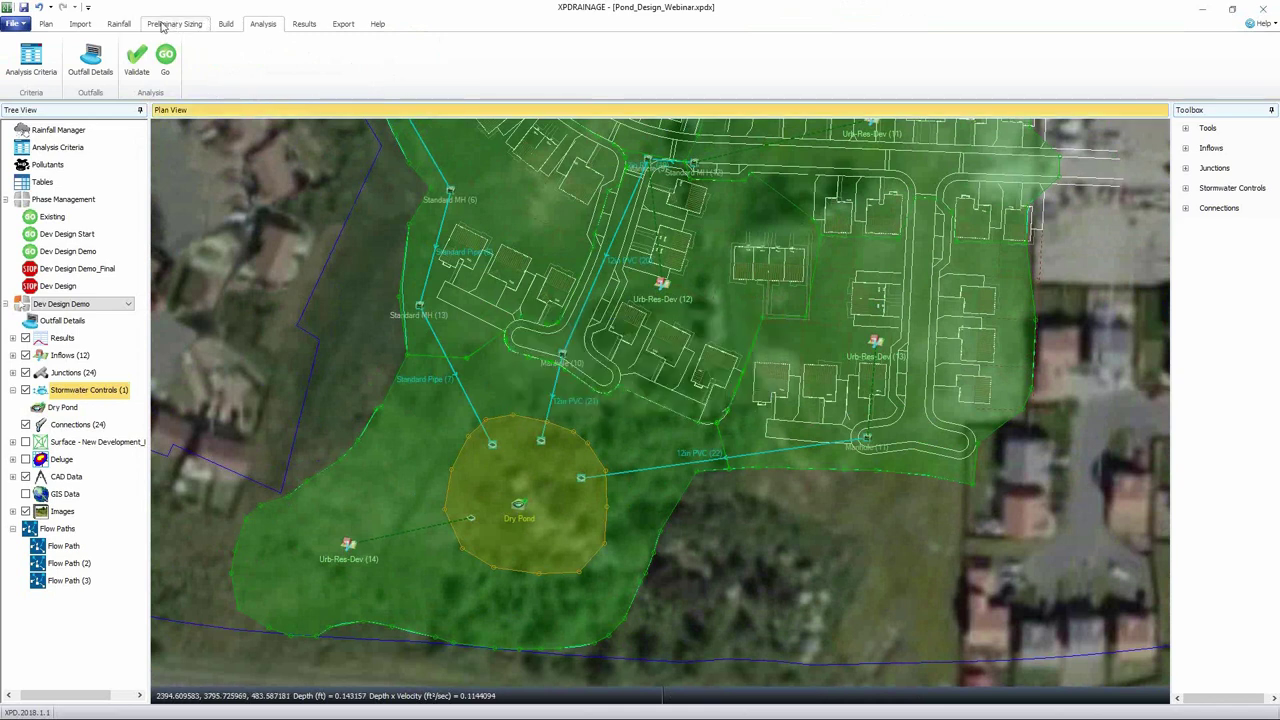
click(119, 24)
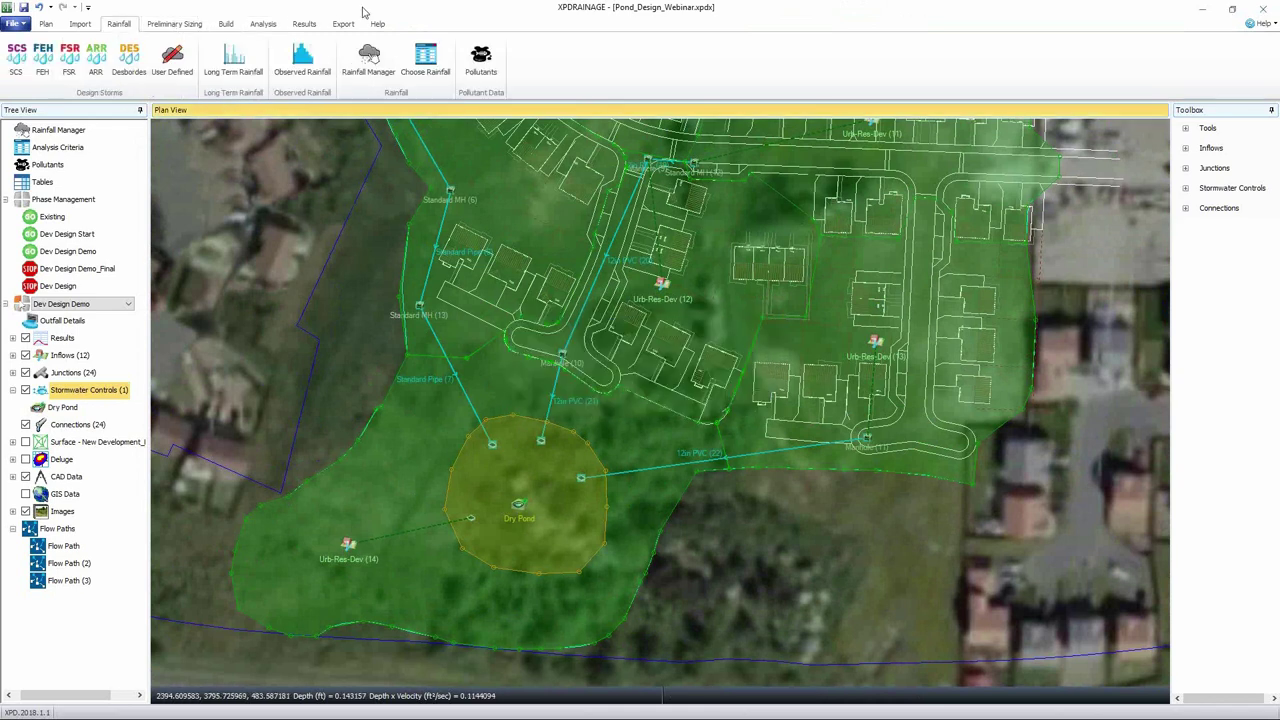
click(368, 60)
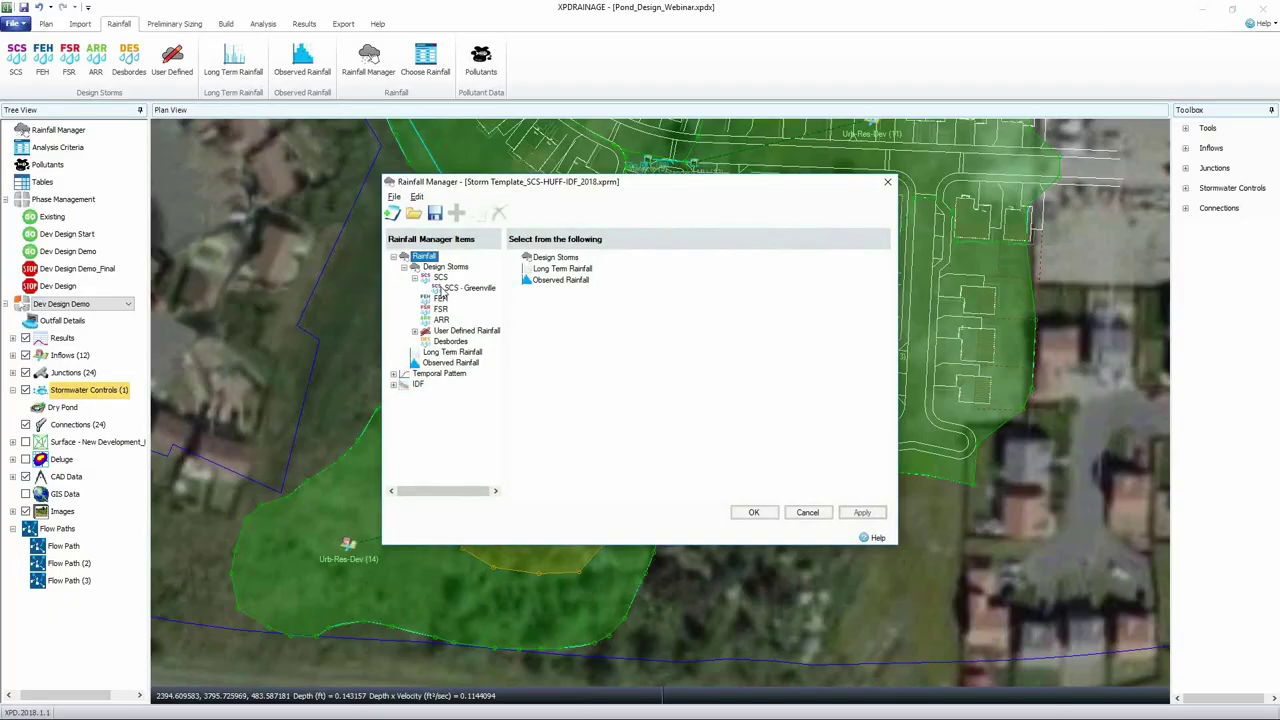
click(588, 396)
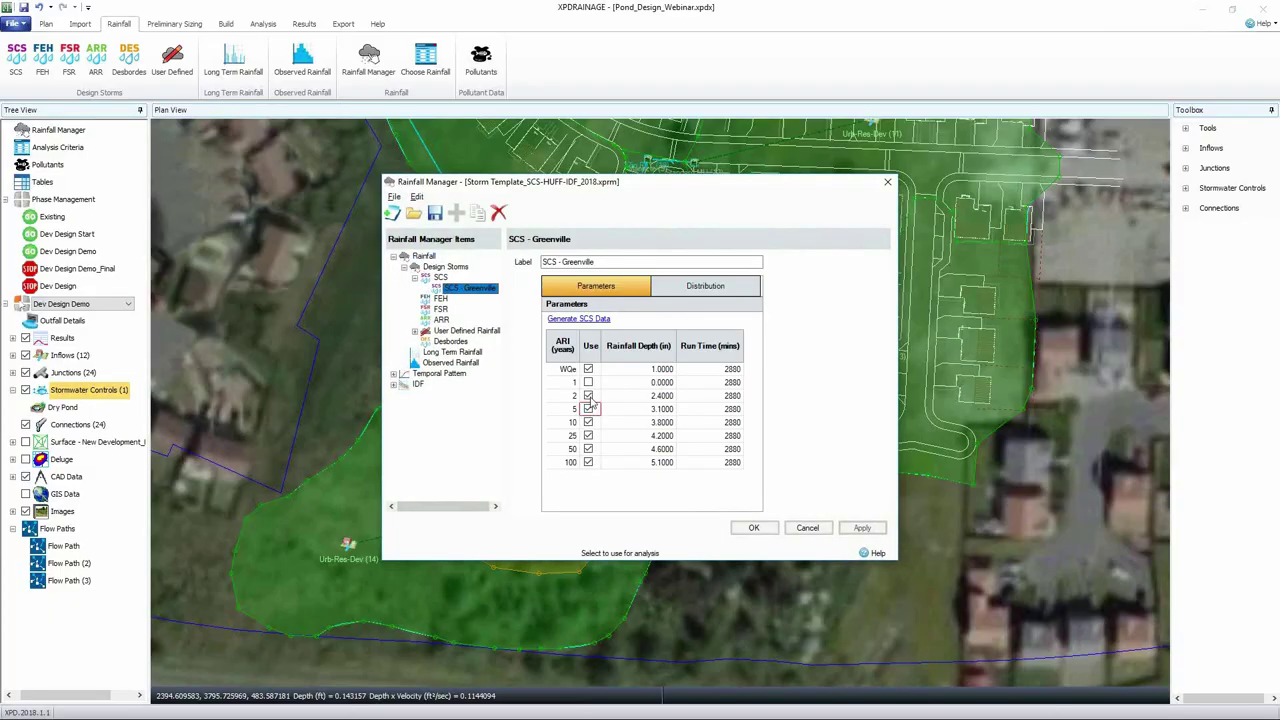
click(588, 422)
click(588, 436)
click(588, 449)
click(754, 529)
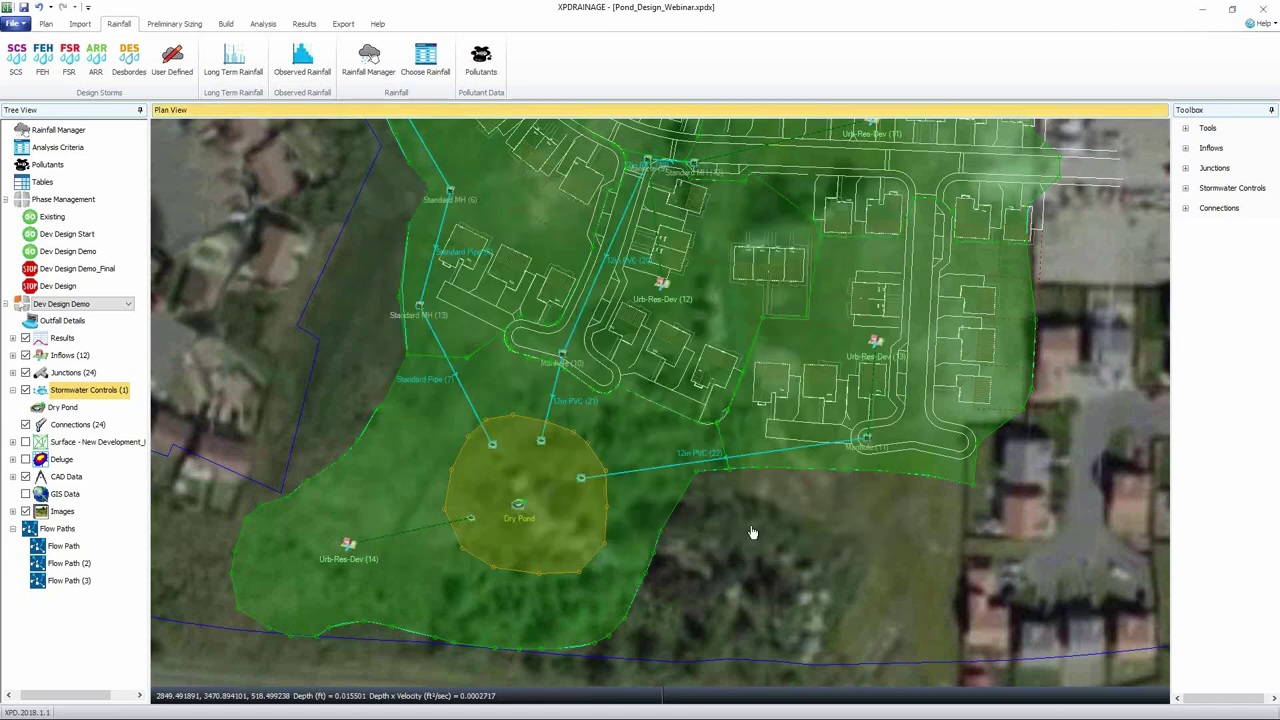
- Run the analysis, list the Dry Pond's summary results for all storms, and examine the 100-year storm's status and percentage available
click(263, 23)
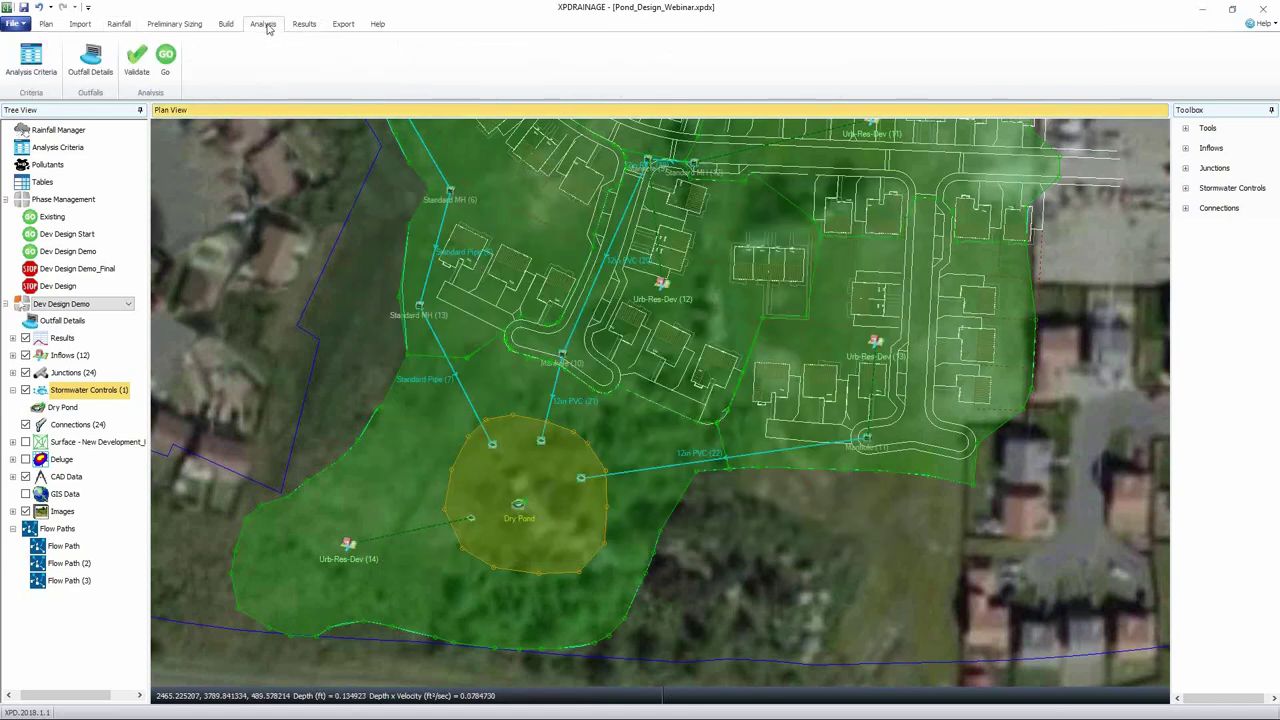
click(166, 58)
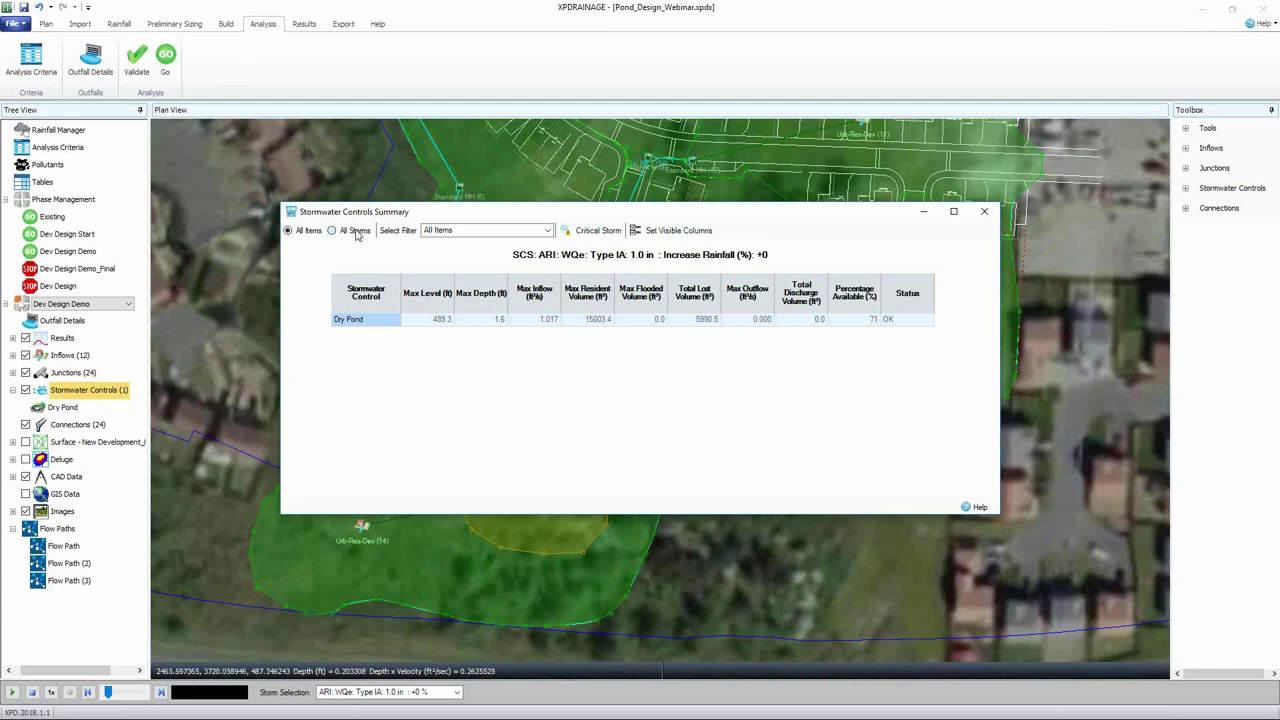
click(333, 231)
drag(453, 213, 416, 122)
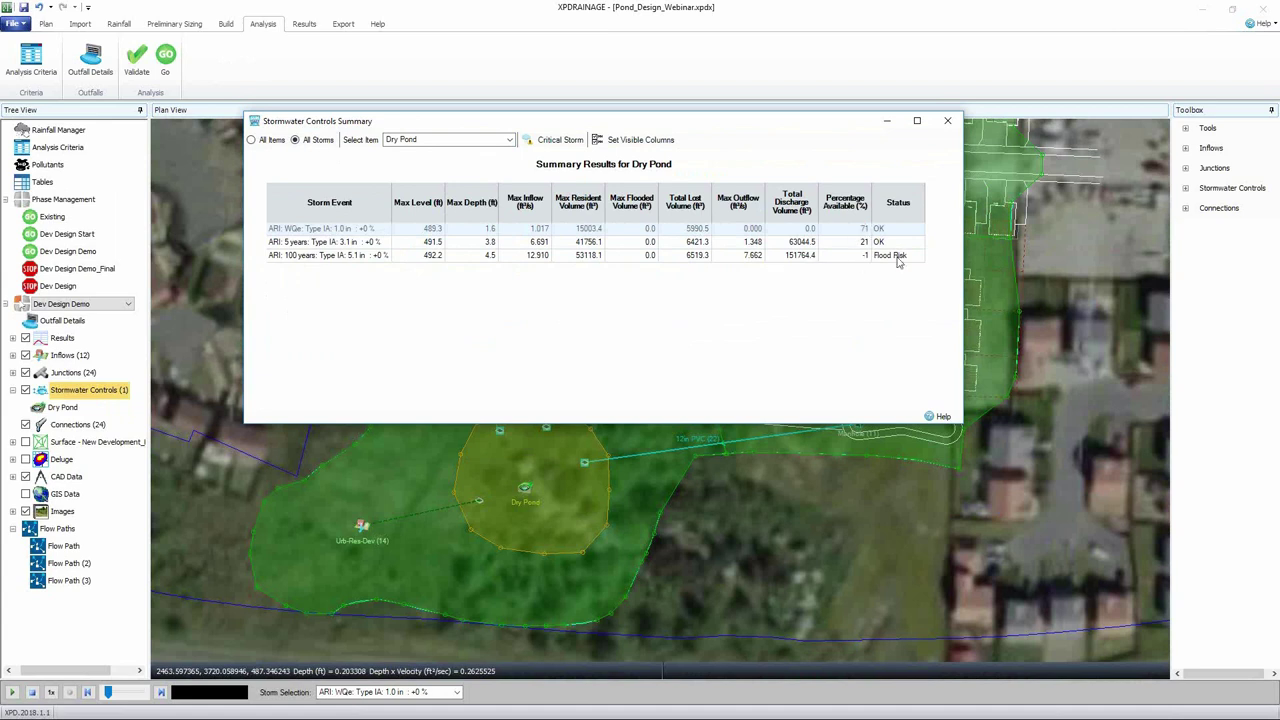
click(864, 257)
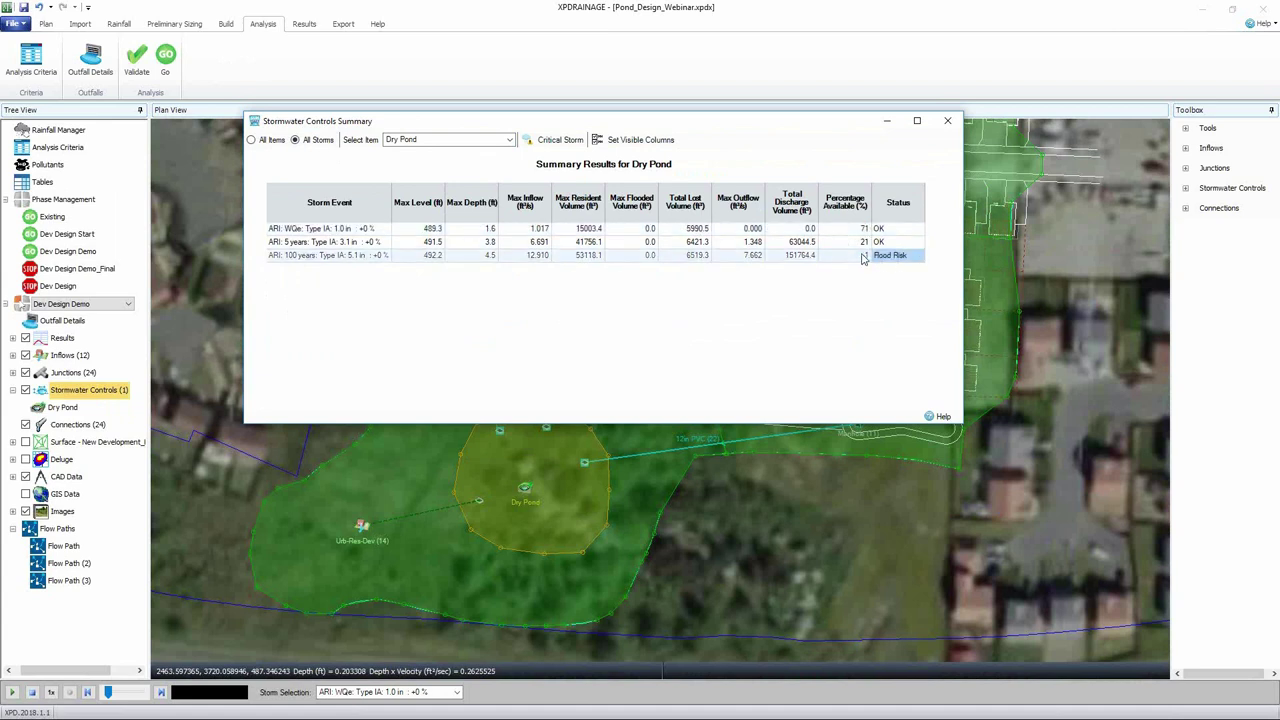
click(864, 262)
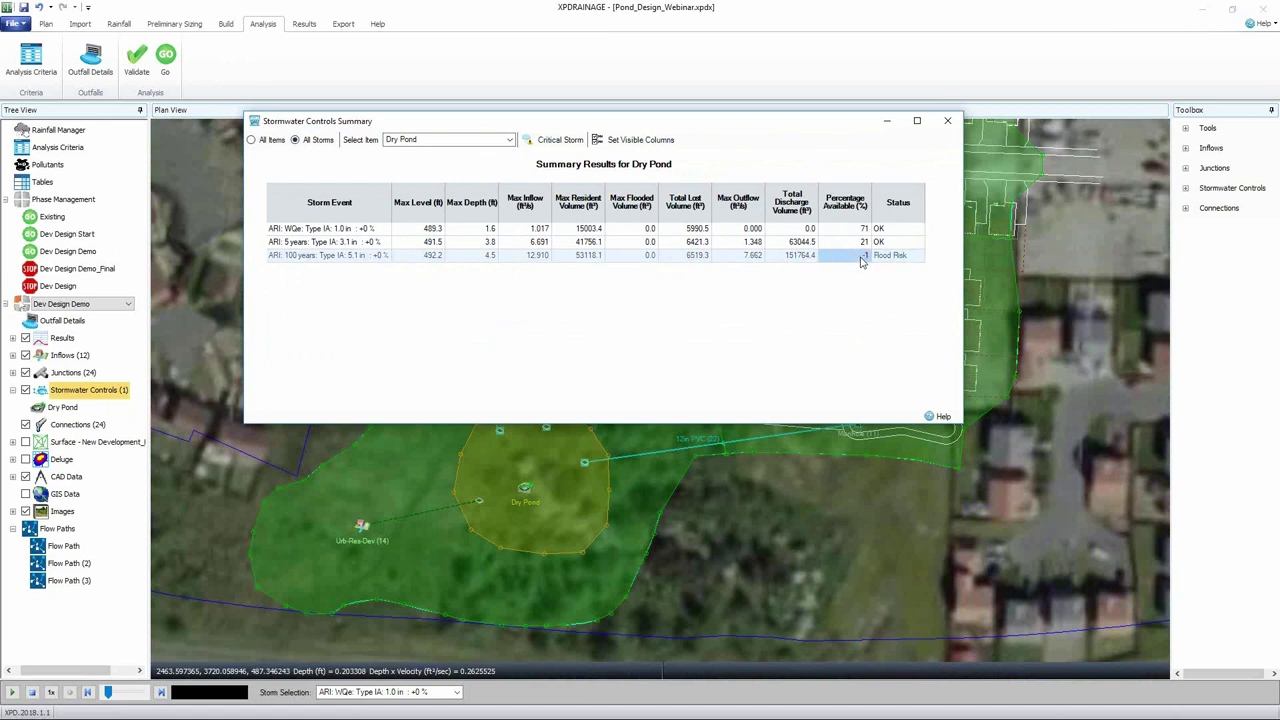
- Show the profile of the first Flow Path for the 100-year storm, examine the Dry Pond's water level at 470 mins, and close the profile
right_click(72, 546)
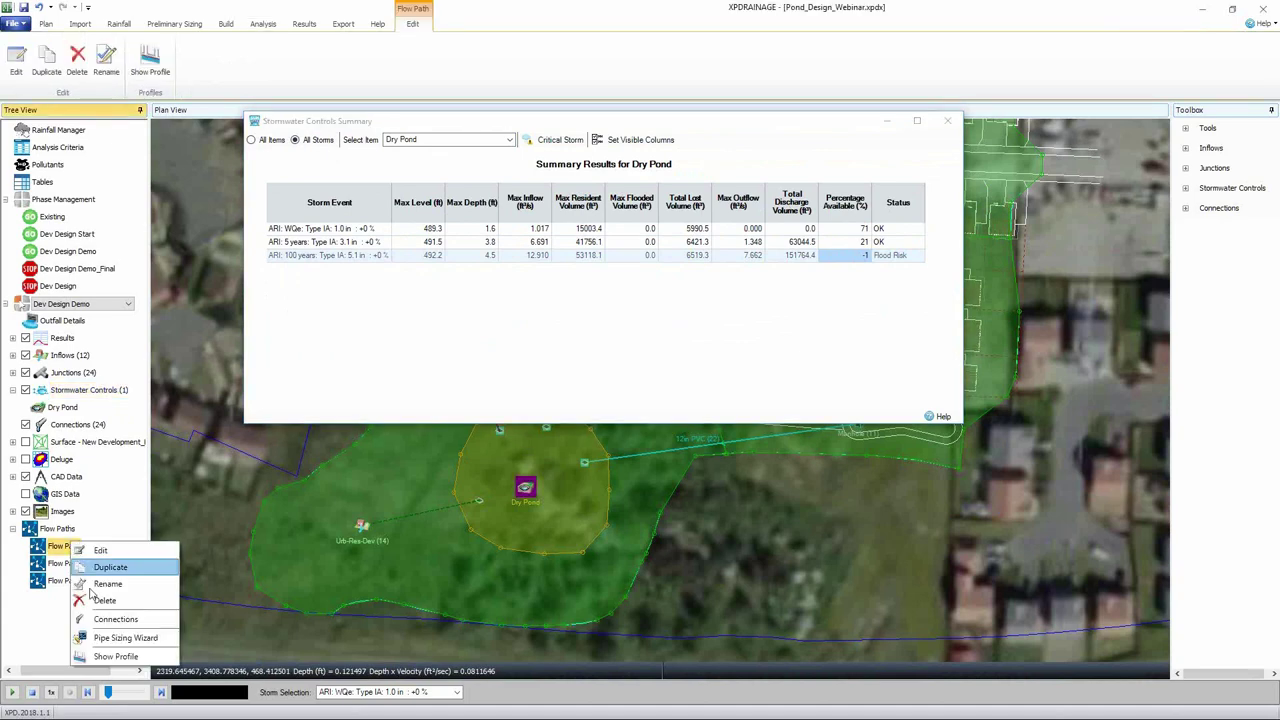
click(116, 656)
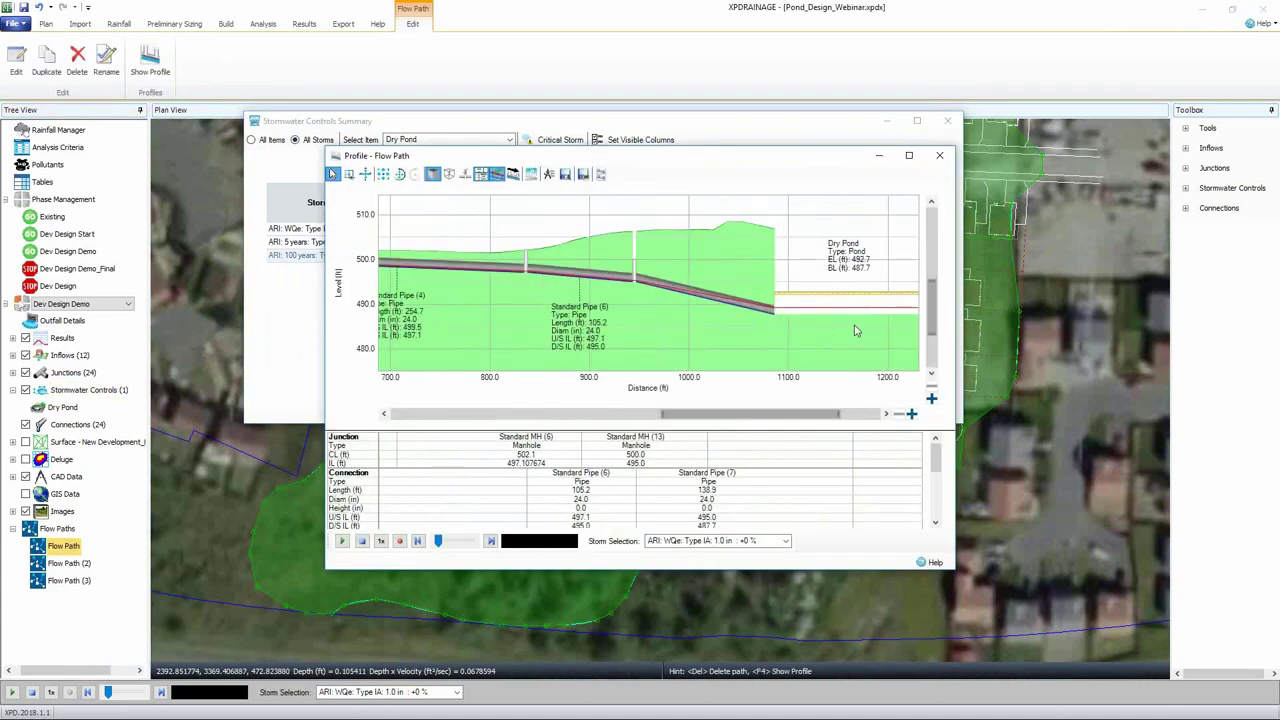
scroll(855, 330, up, 3)
click(785, 540)
click(700, 573)
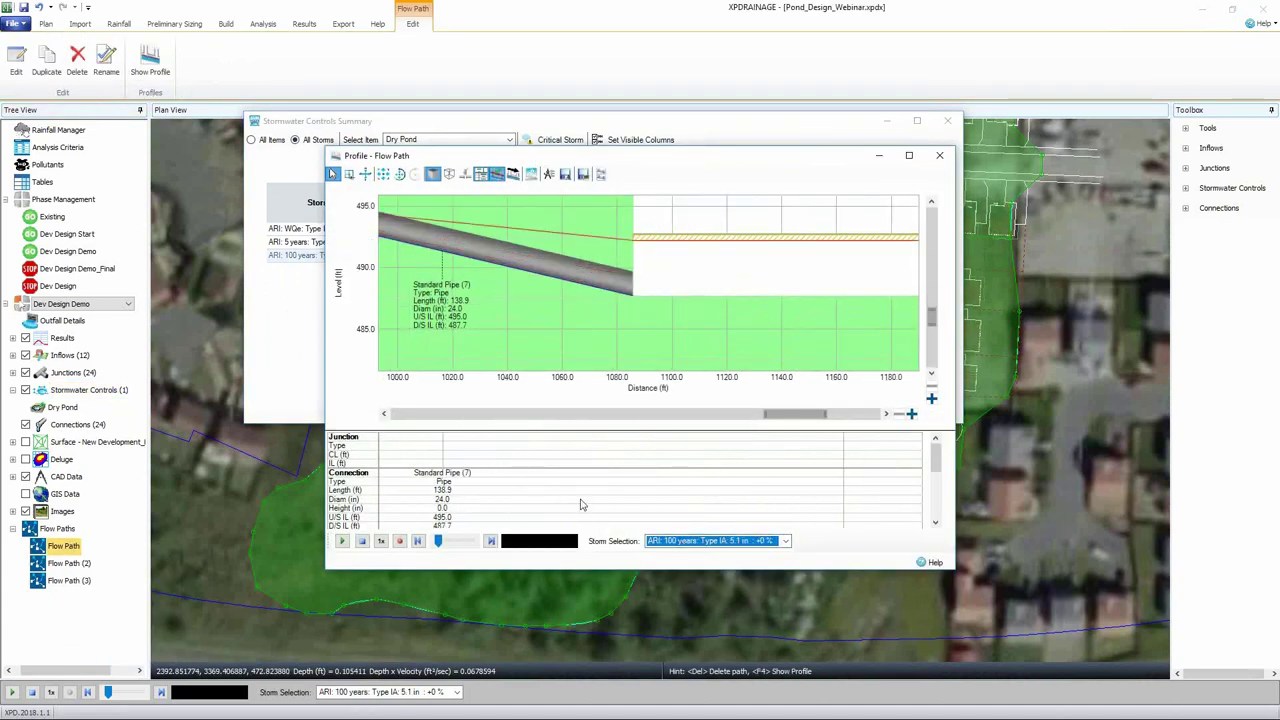
drag(438, 541, 447, 547)
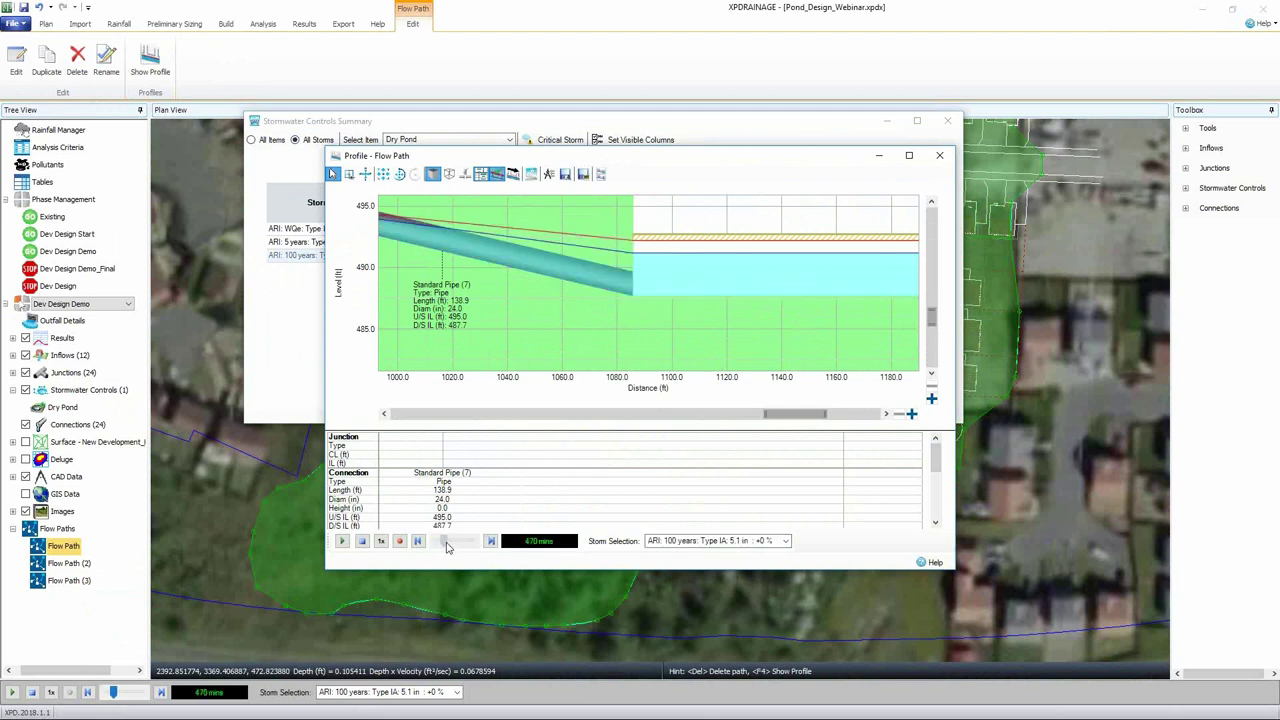
click(939, 155)
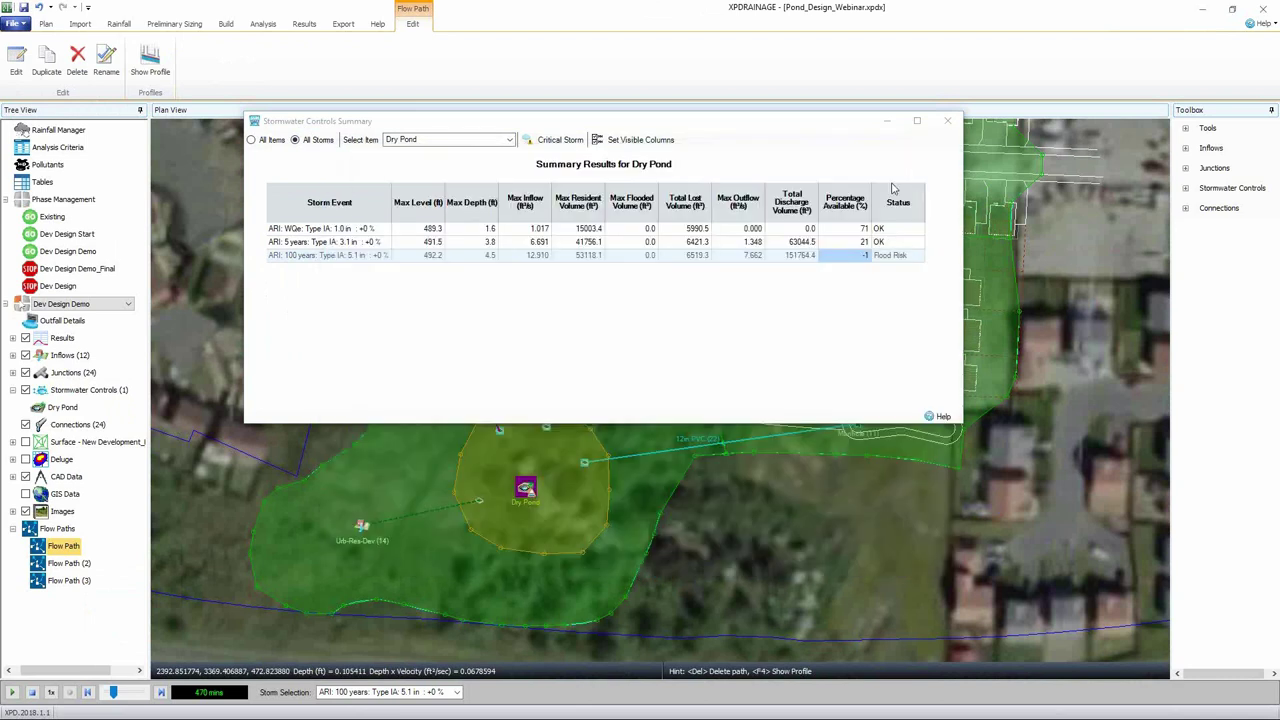
- Examine the Dry Pond's 5-year maximum outflow and 100-year maximum depth in the summary results, and close the summary
click(747, 245)
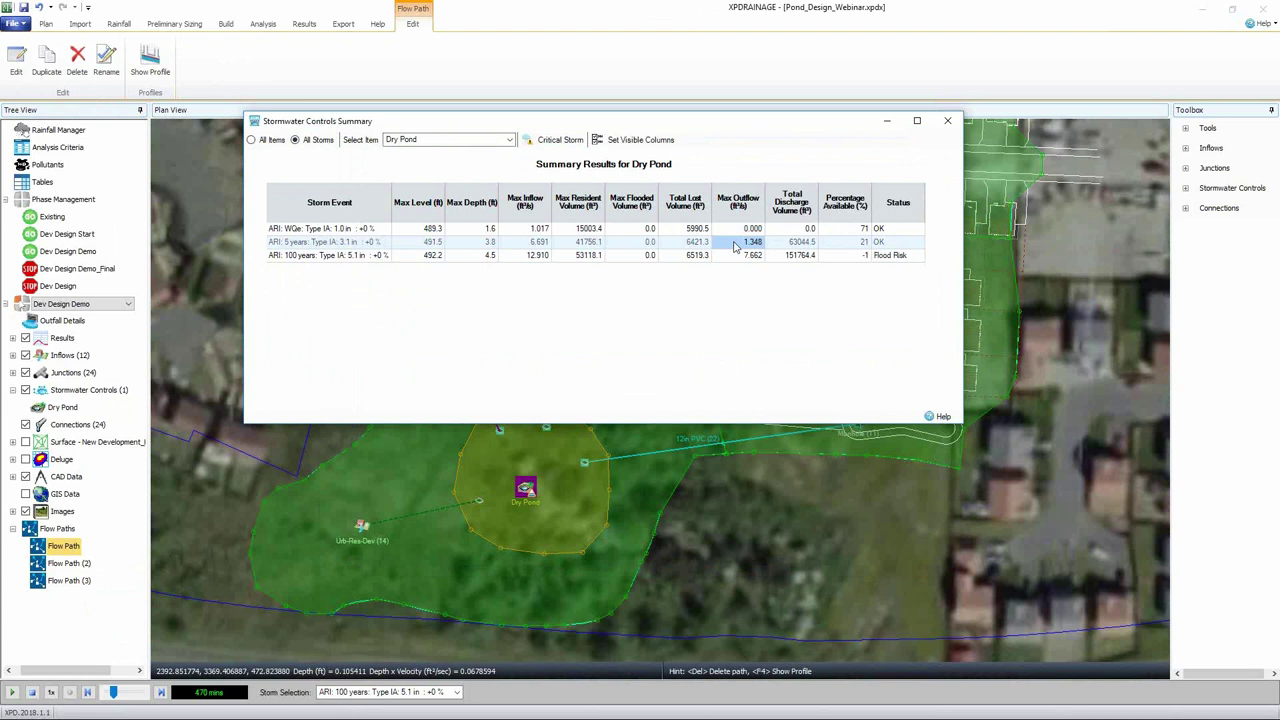
click(477, 256)
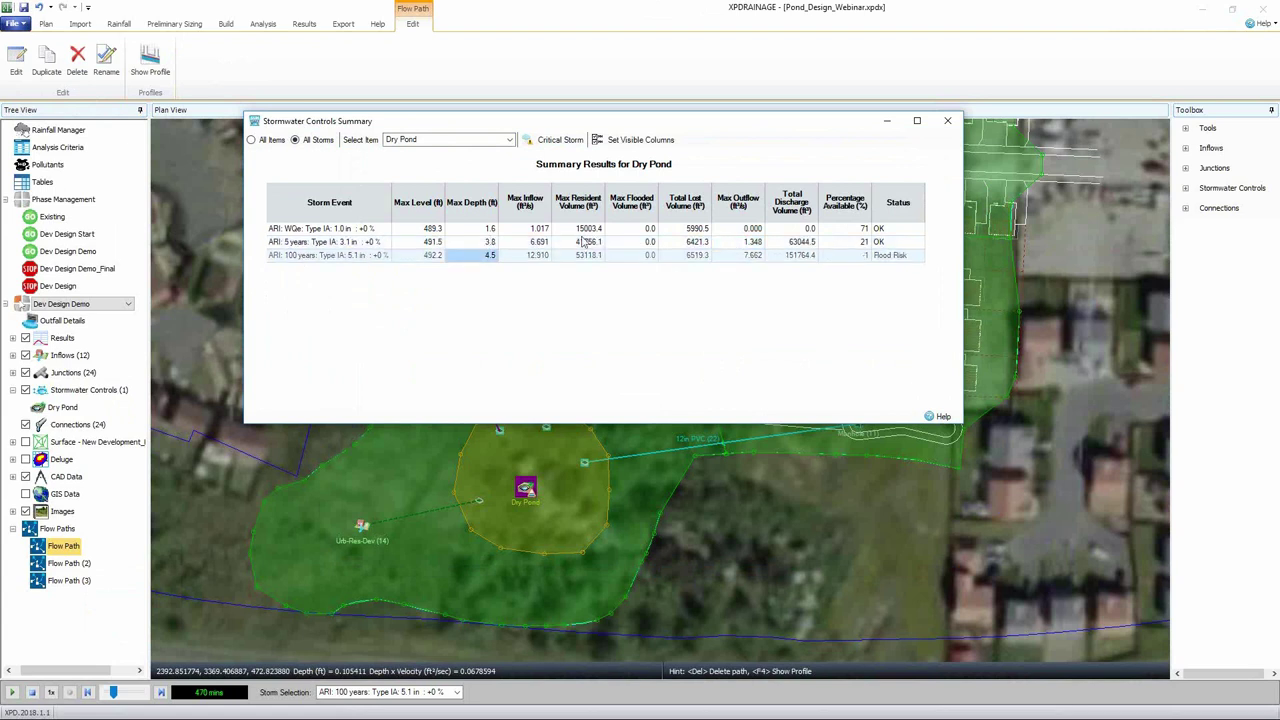
click(950, 120)
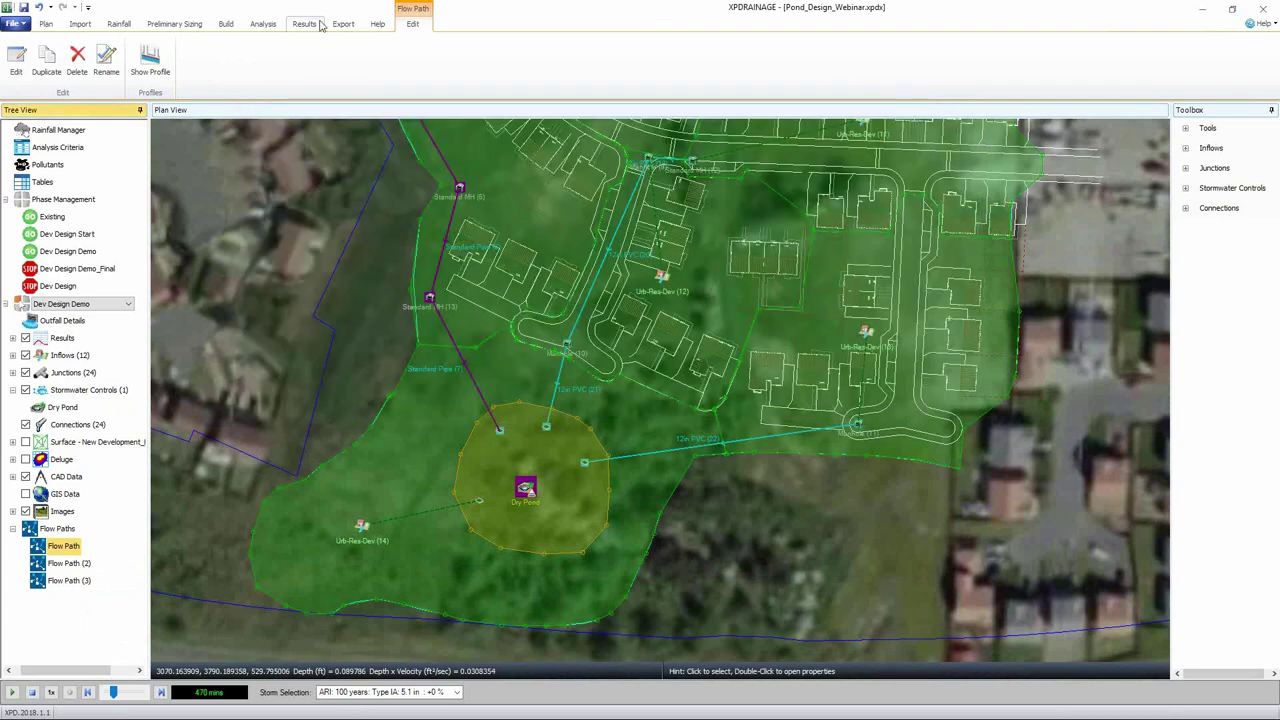
- Generate a Phases Report comparing the Existing, Dev Design Start and Dev Design Demo phases
click(304, 23)
click(632, 60)
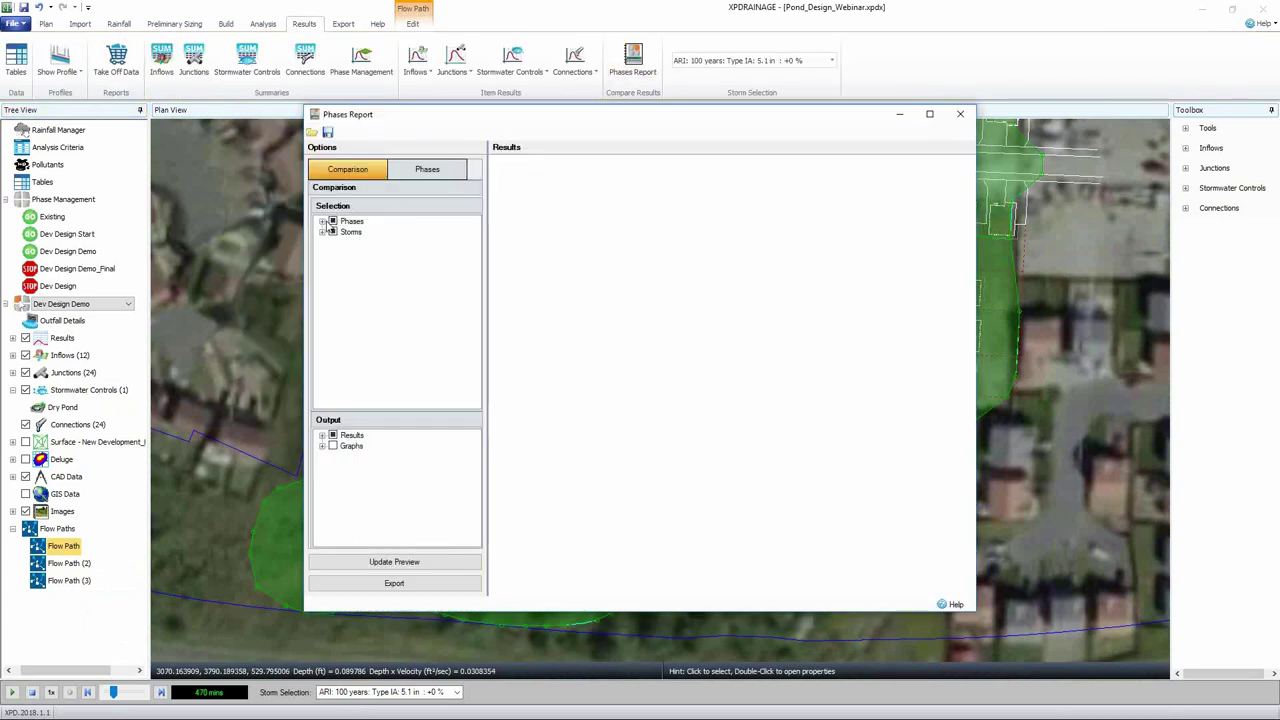
click(322, 221)
click(346, 253)
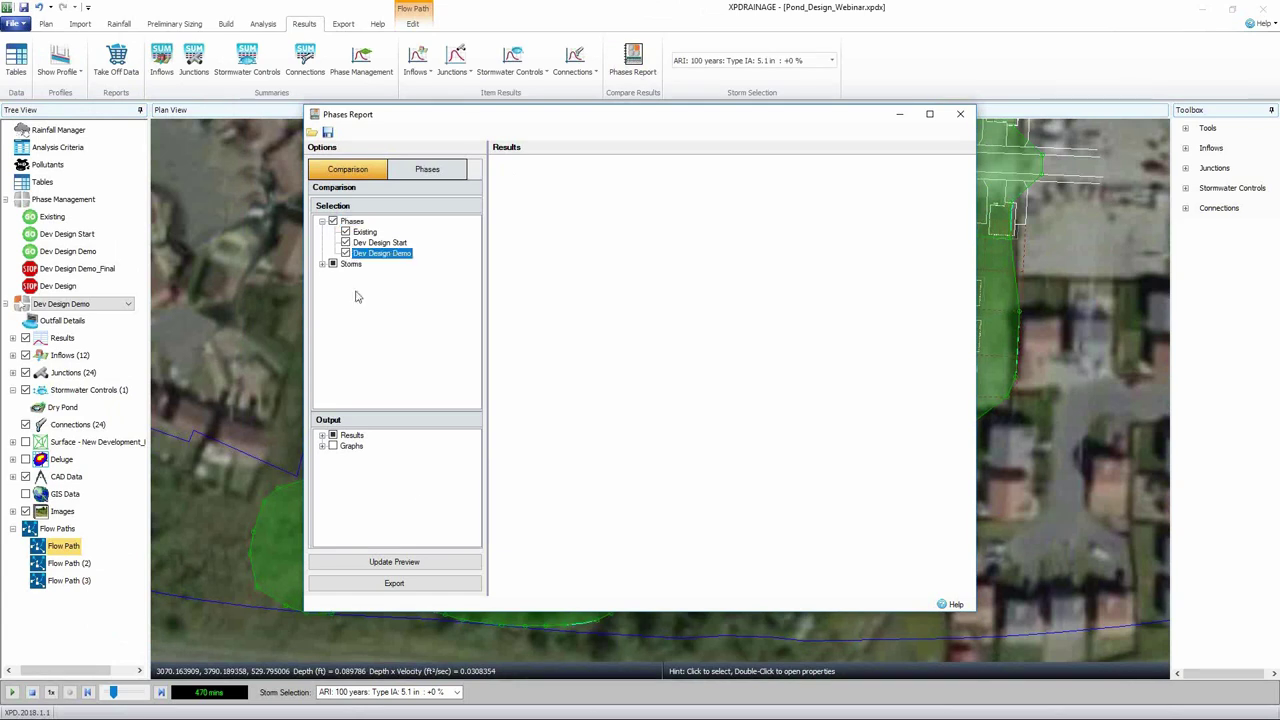
click(401, 562)
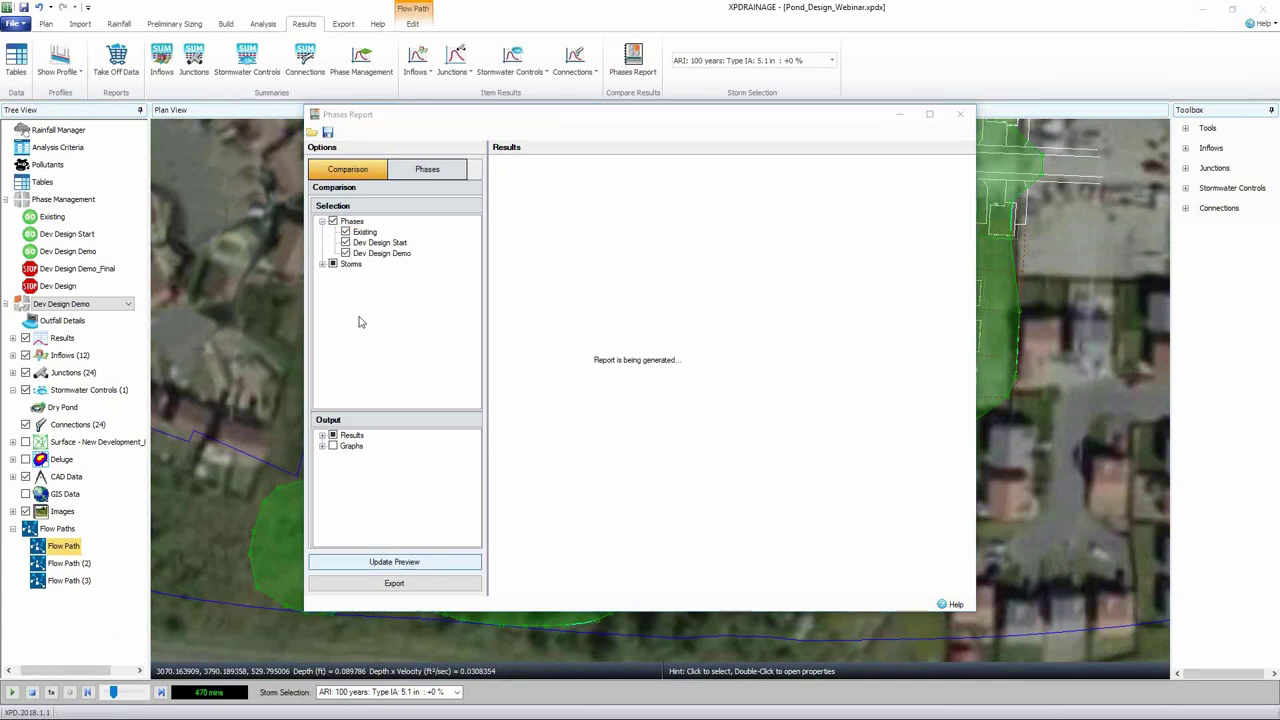
- Include the 5-year storm in the Phases Report, update its preview, compare the phases' maximum outflows, and close the report
click(322, 264)
click(345, 285)
click(396, 562)
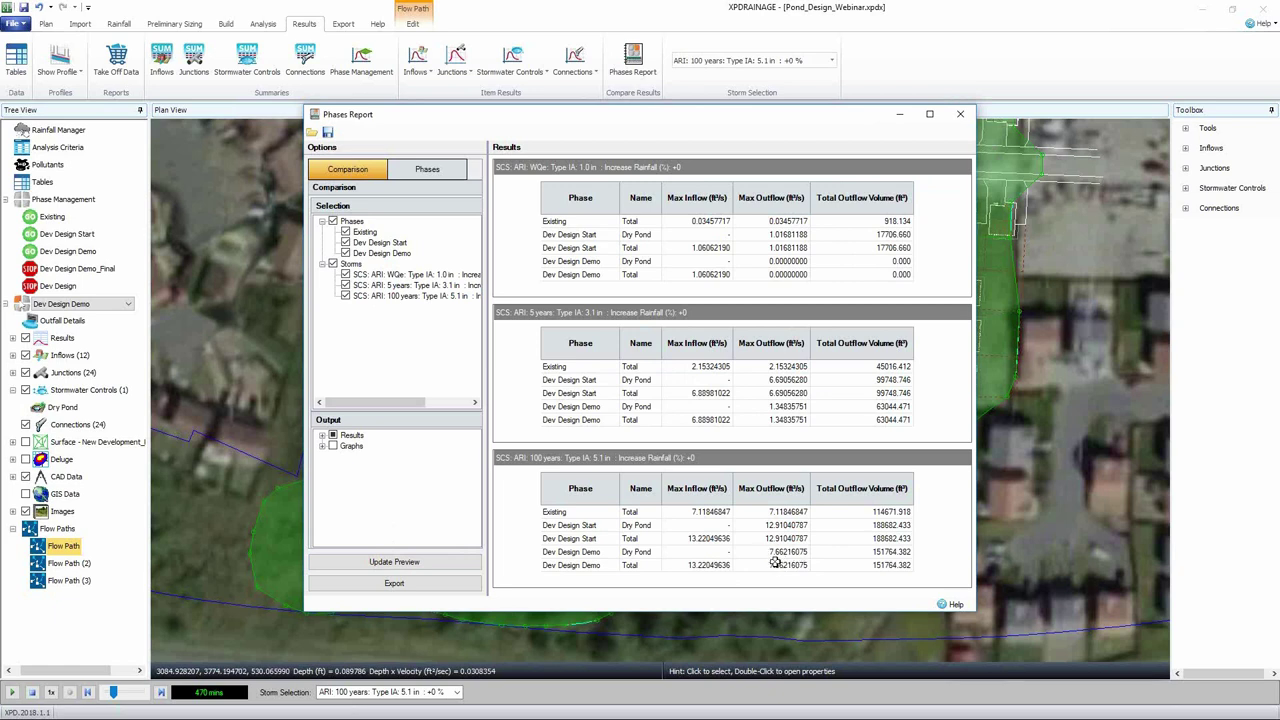
click(966, 118)
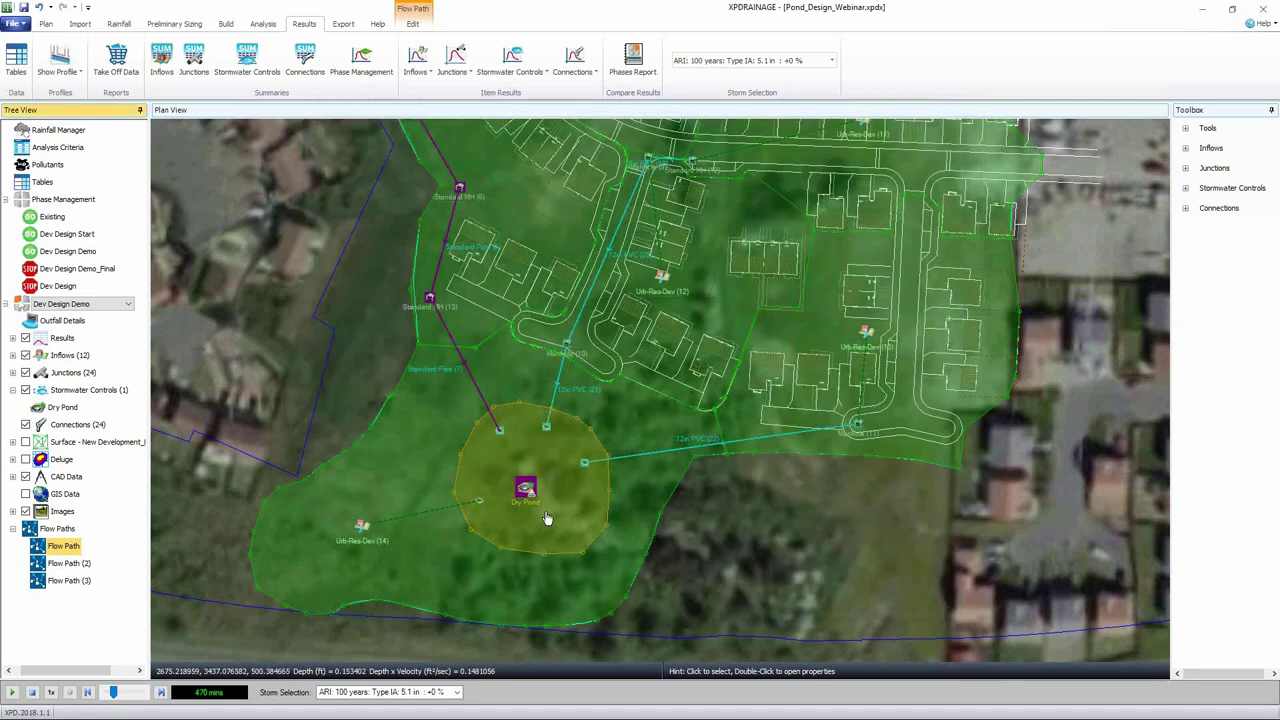
click(567, 499)
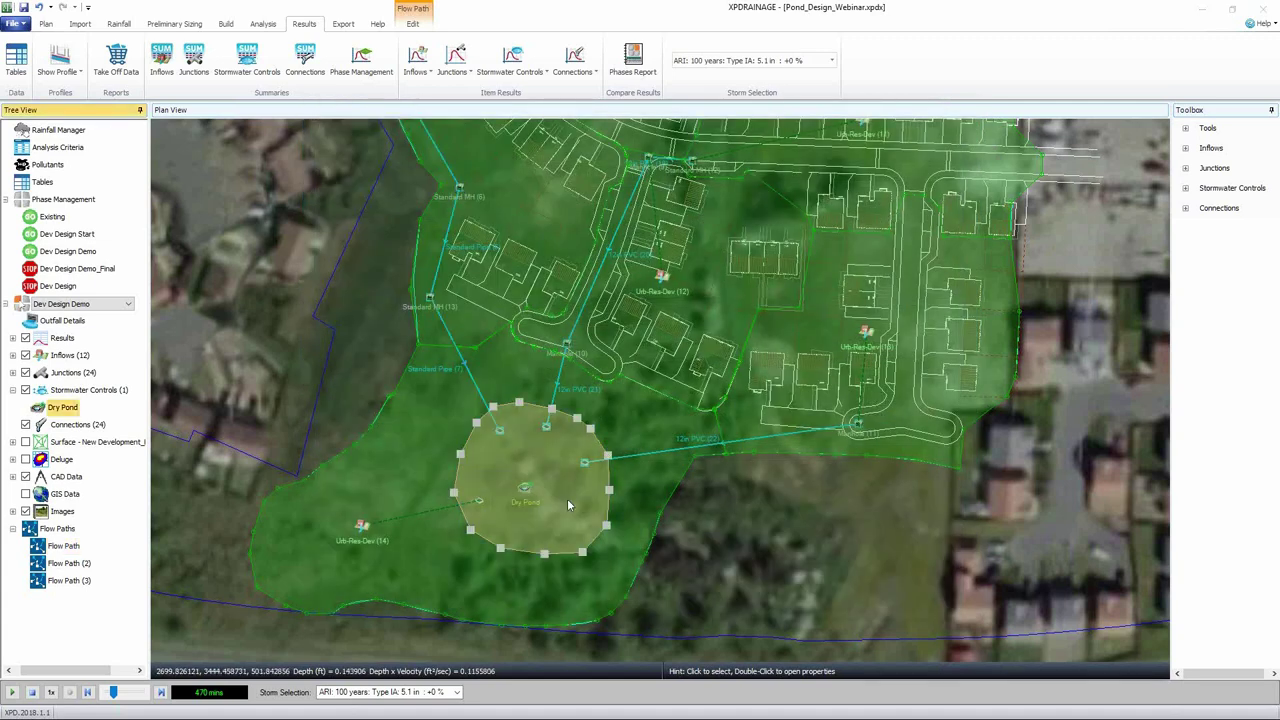
double_click(567, 499)
click(815, 513)
click(690, 590)
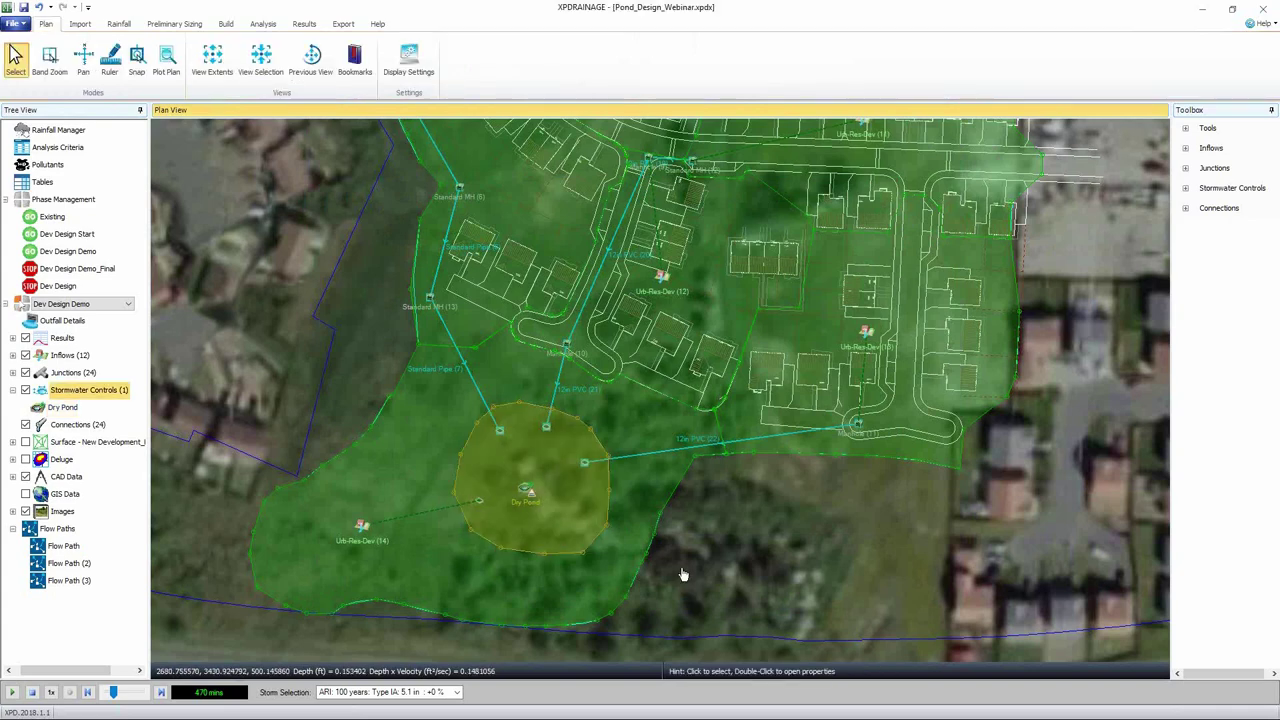
- Open the Dry Pond's outlet properties and set the high-flow weir's width to 2 ft
scroll(531, 497, up, 2)
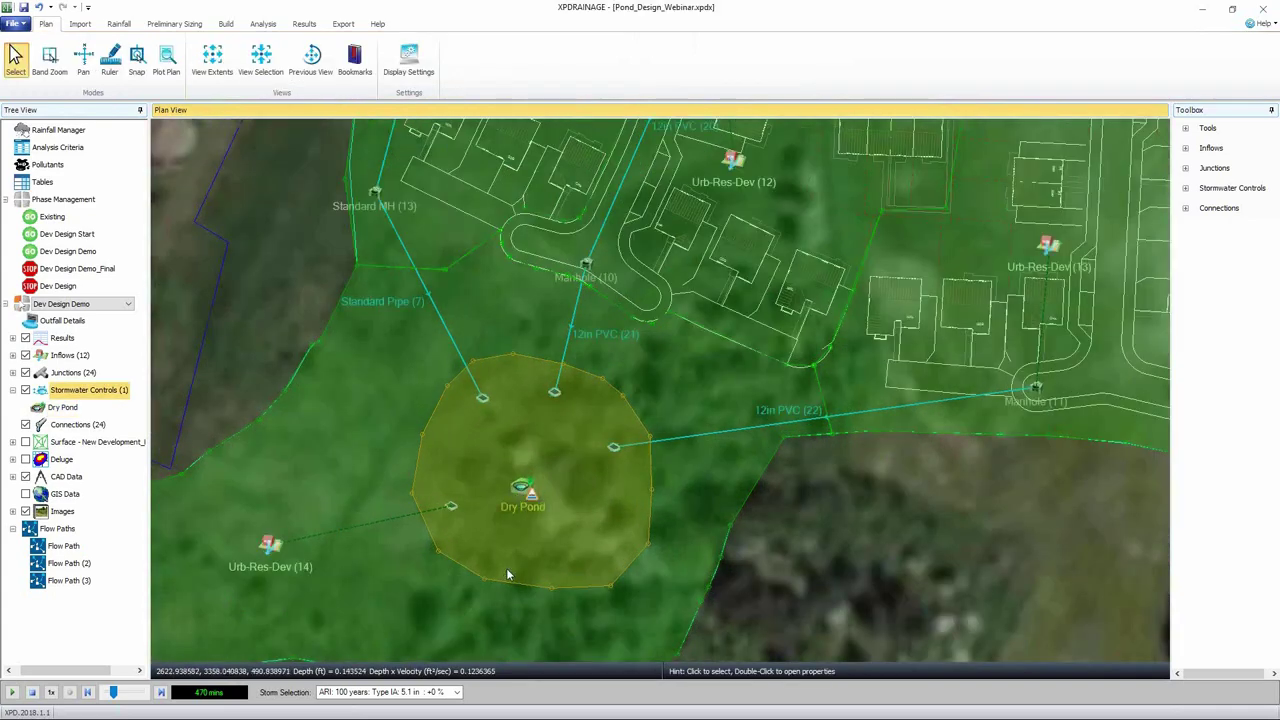
click(605, 476)
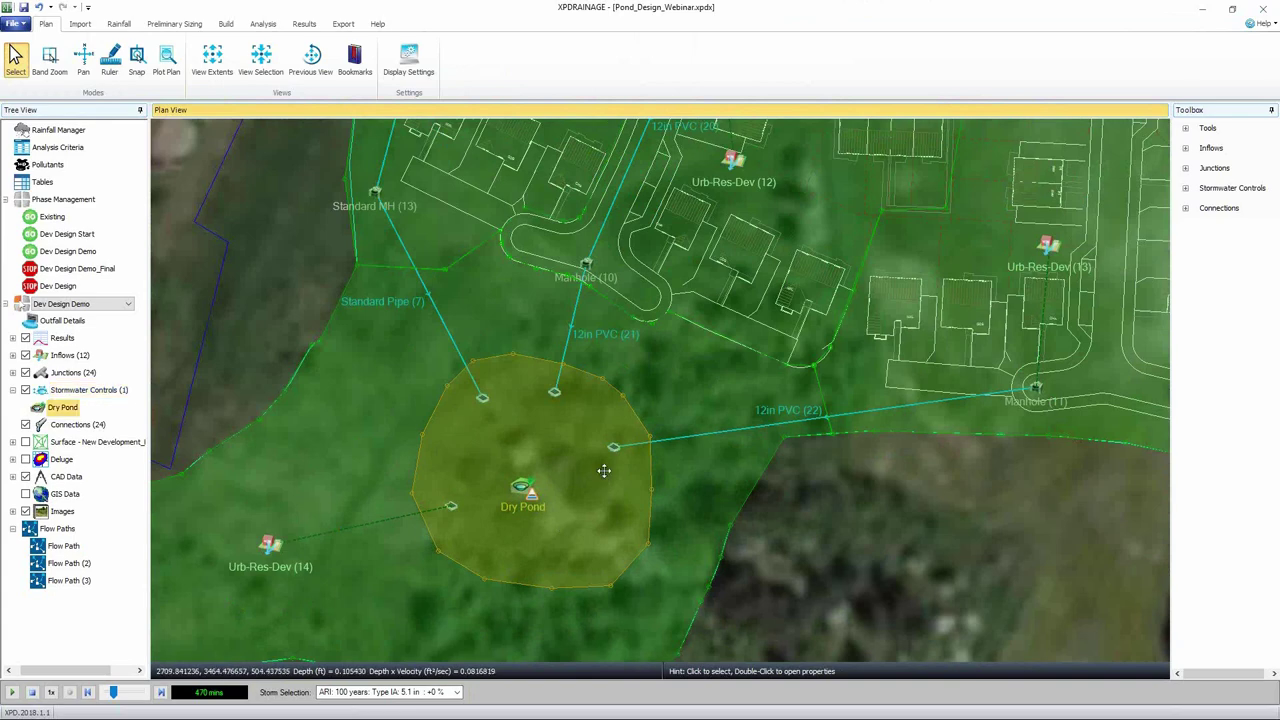
double_click(604, 470)
drag(645, 175, 875, 101)
middle_drag(767, 530, 594, 534)
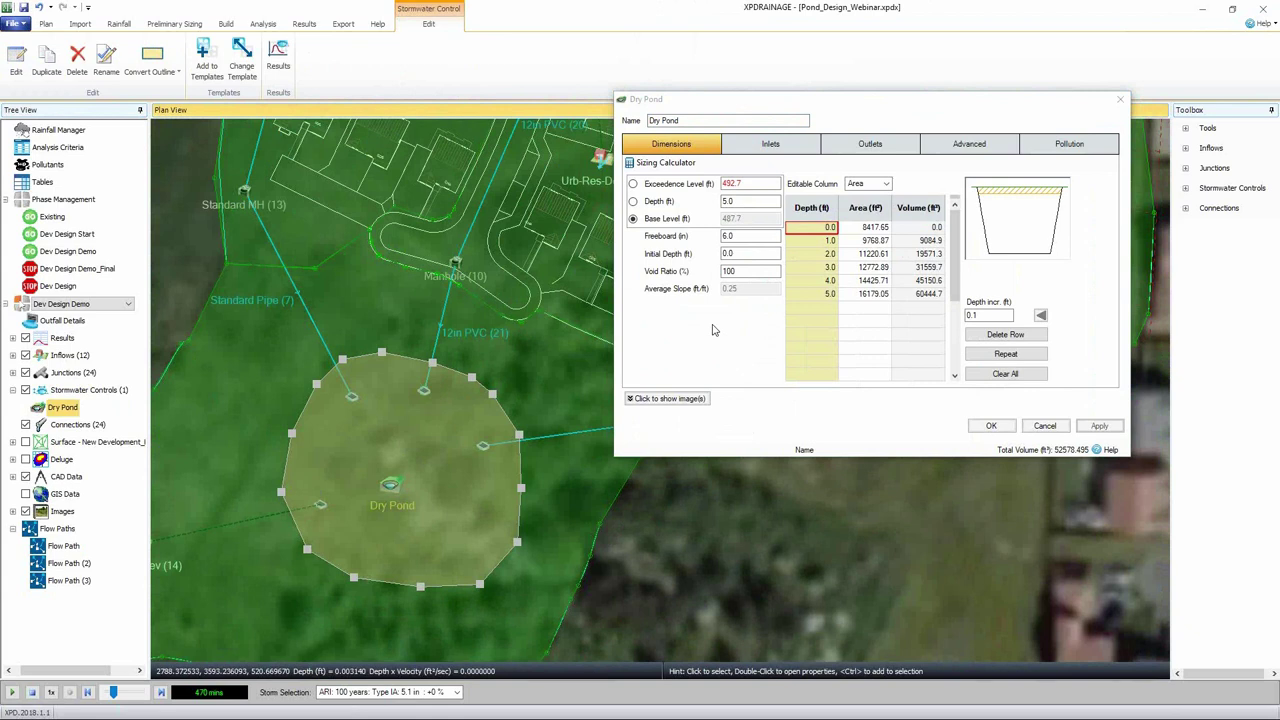
click(879, 105)
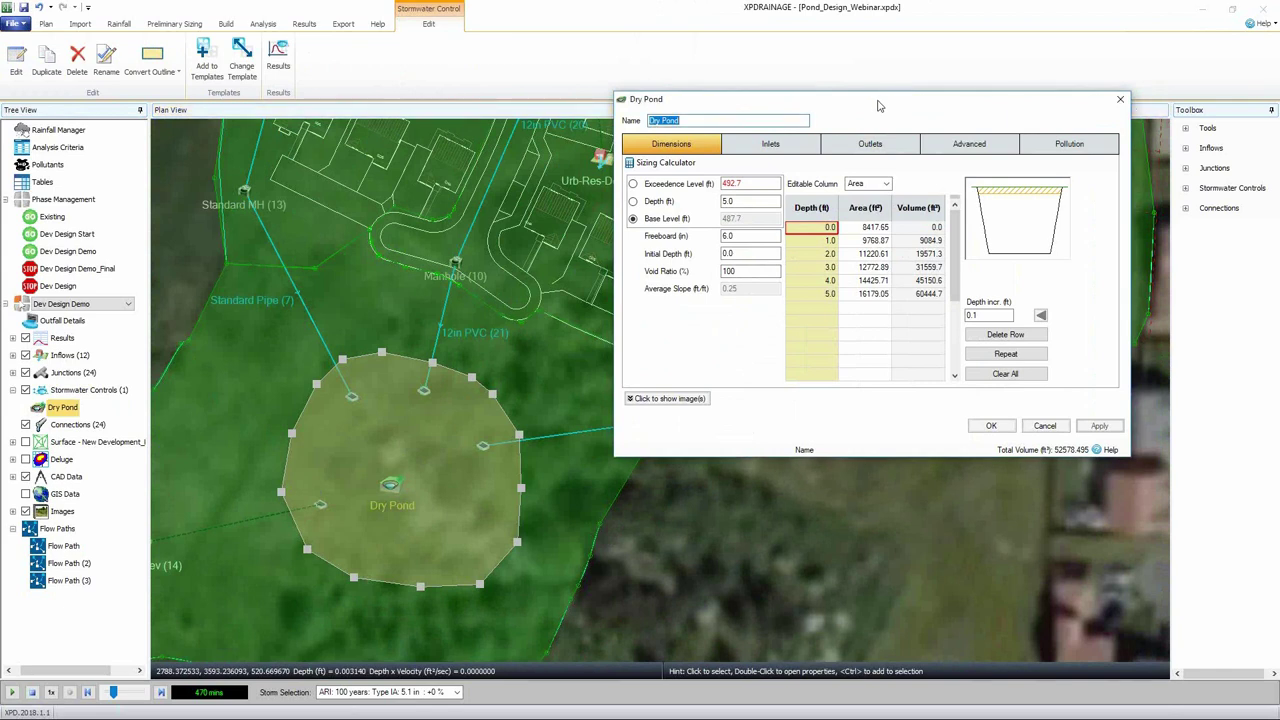
click(859, 144)
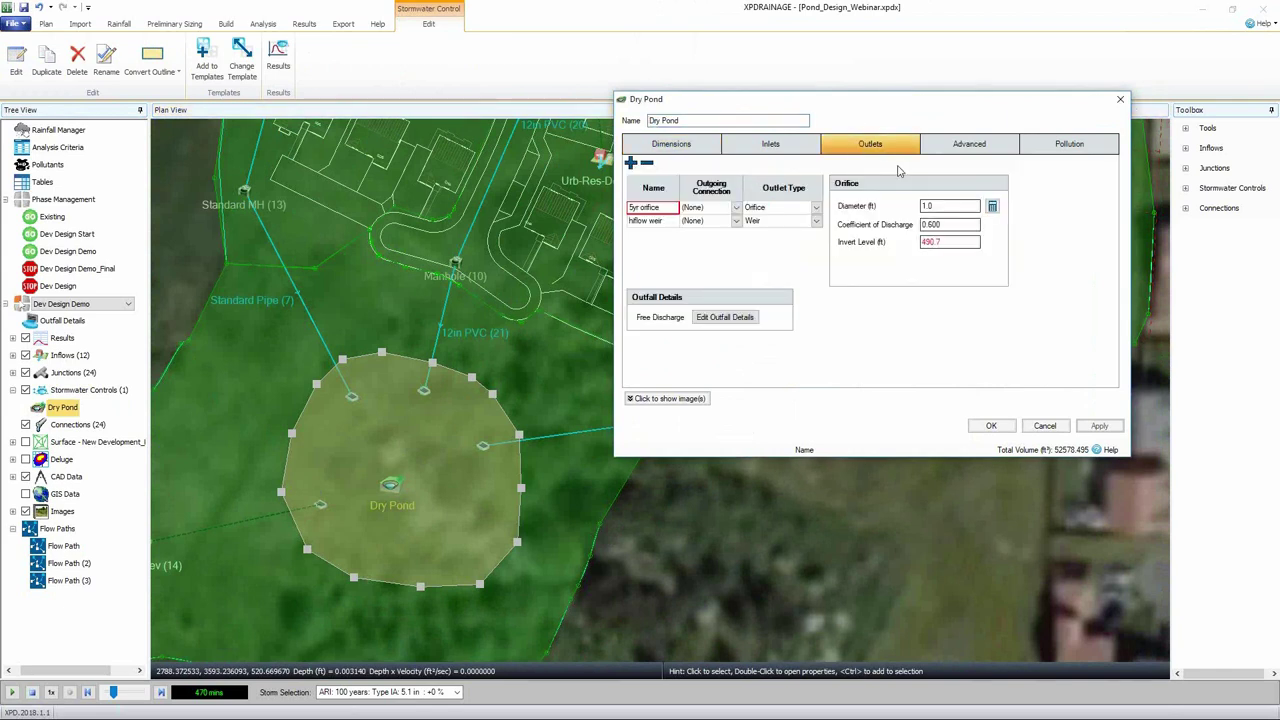
click(655, 221)
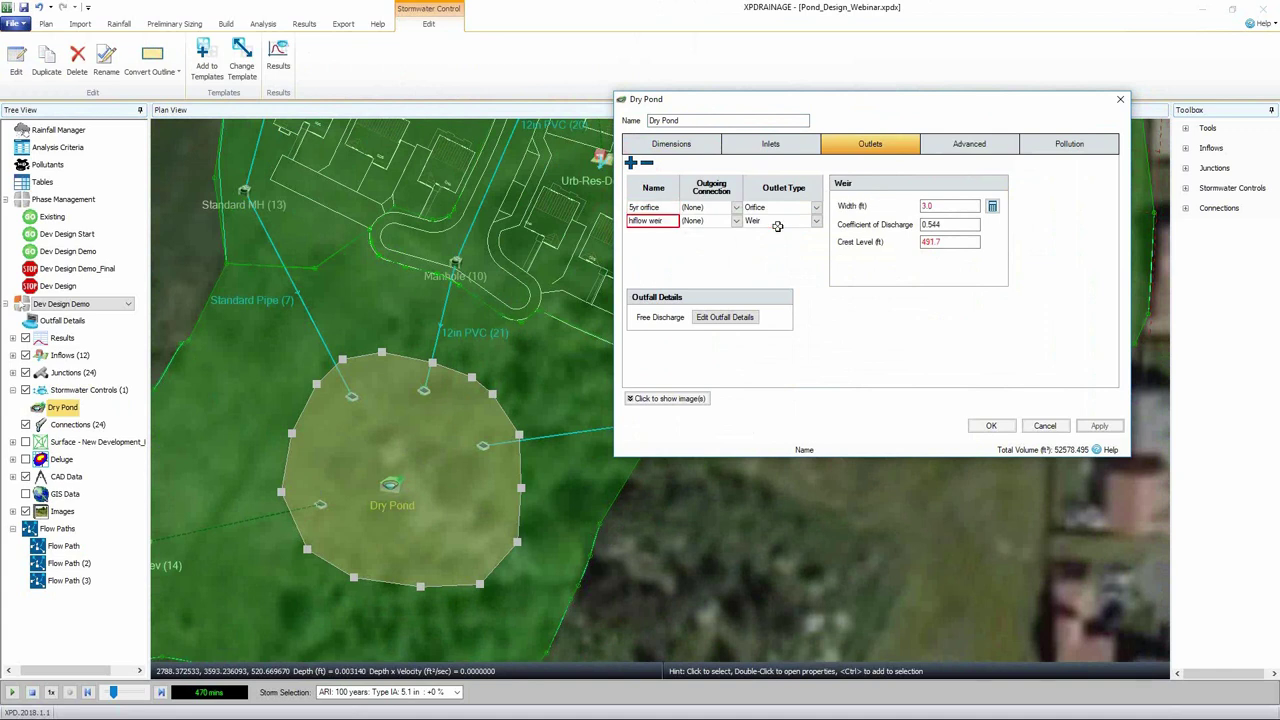
click(925, 206)
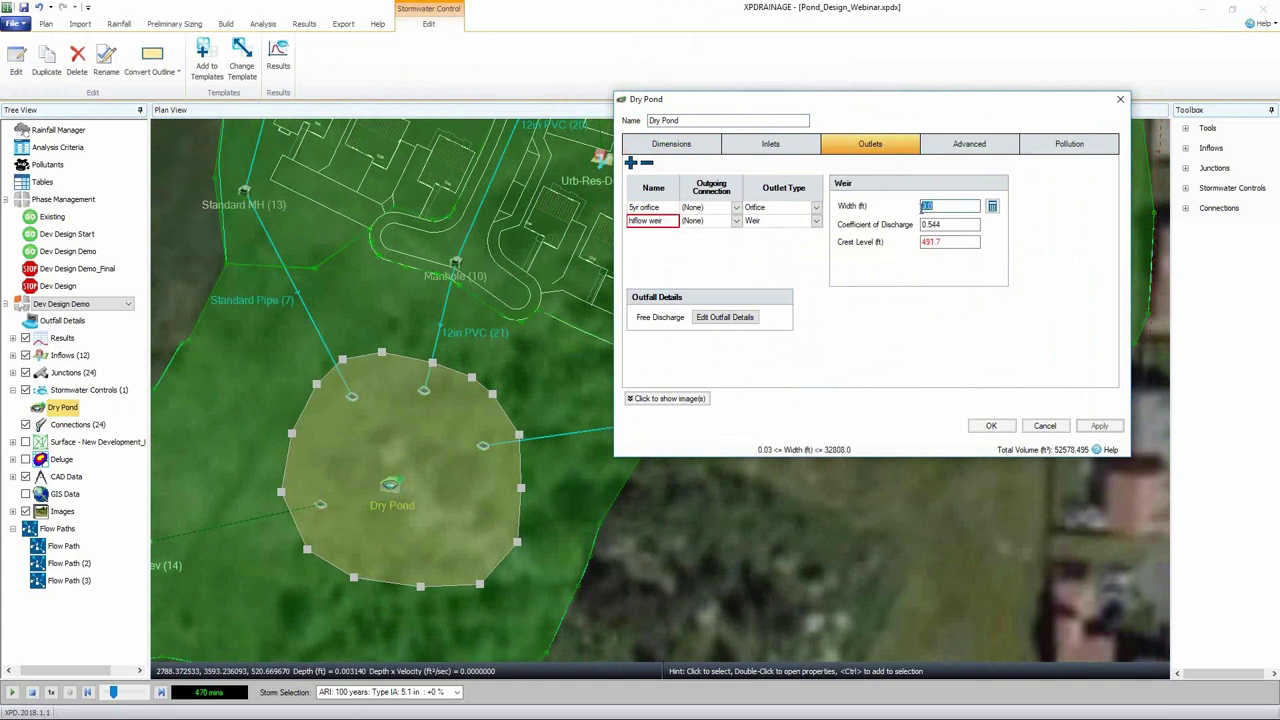
text(2)
click(978, 244)
- Set the 5yr orifice's diameter to 1.5 ft, check both outlets, and apply the changes to the Dry Pond
click(658, 207)
click(940, 202)
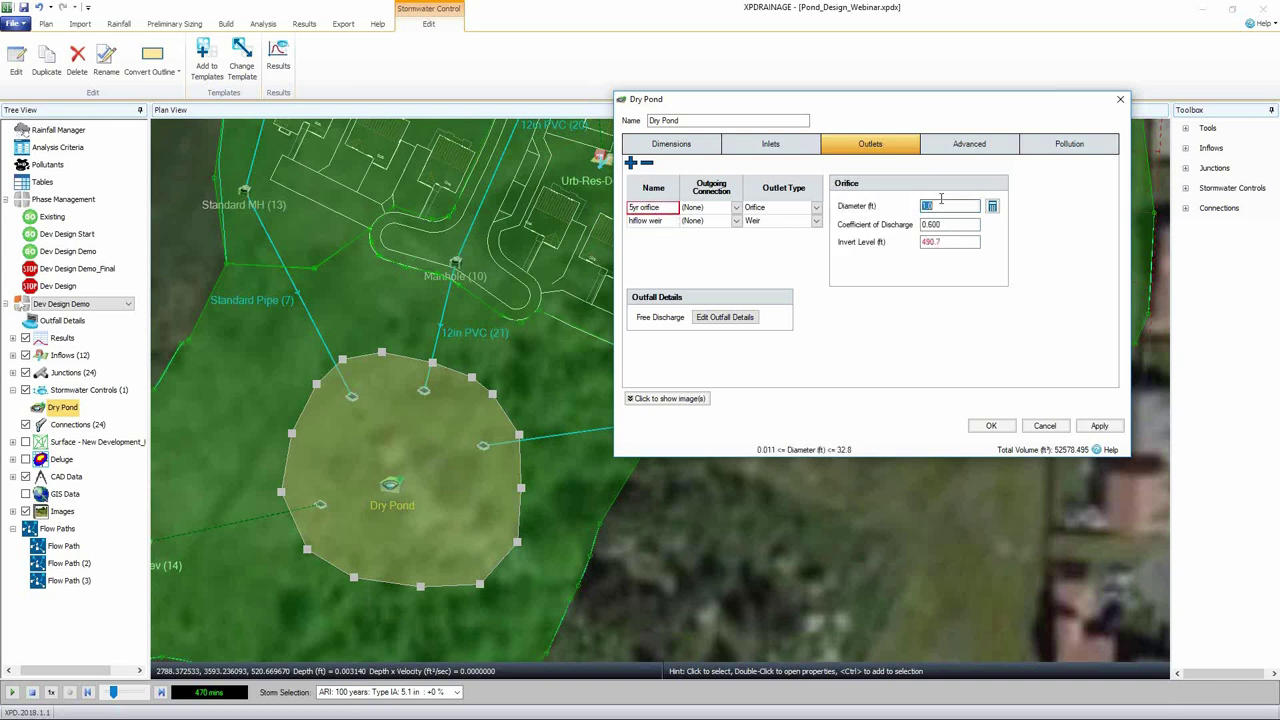
text(1.)
click(666, 222)
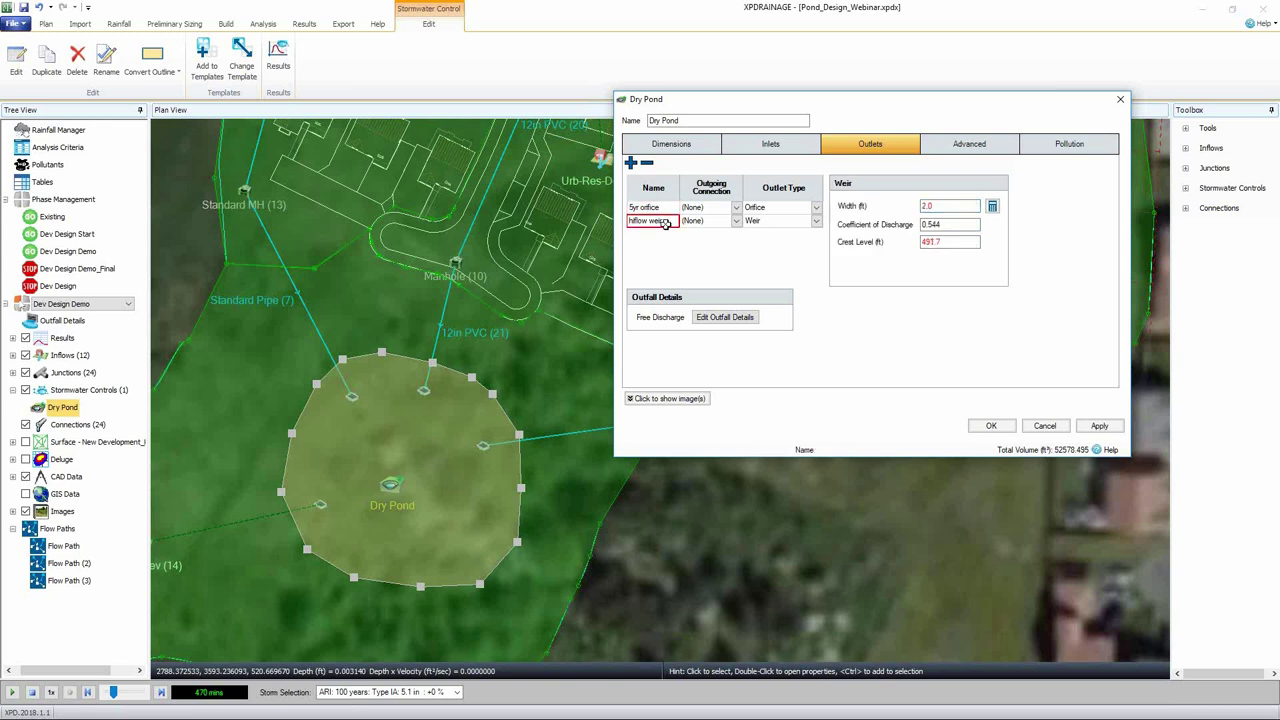
click(658, 206)
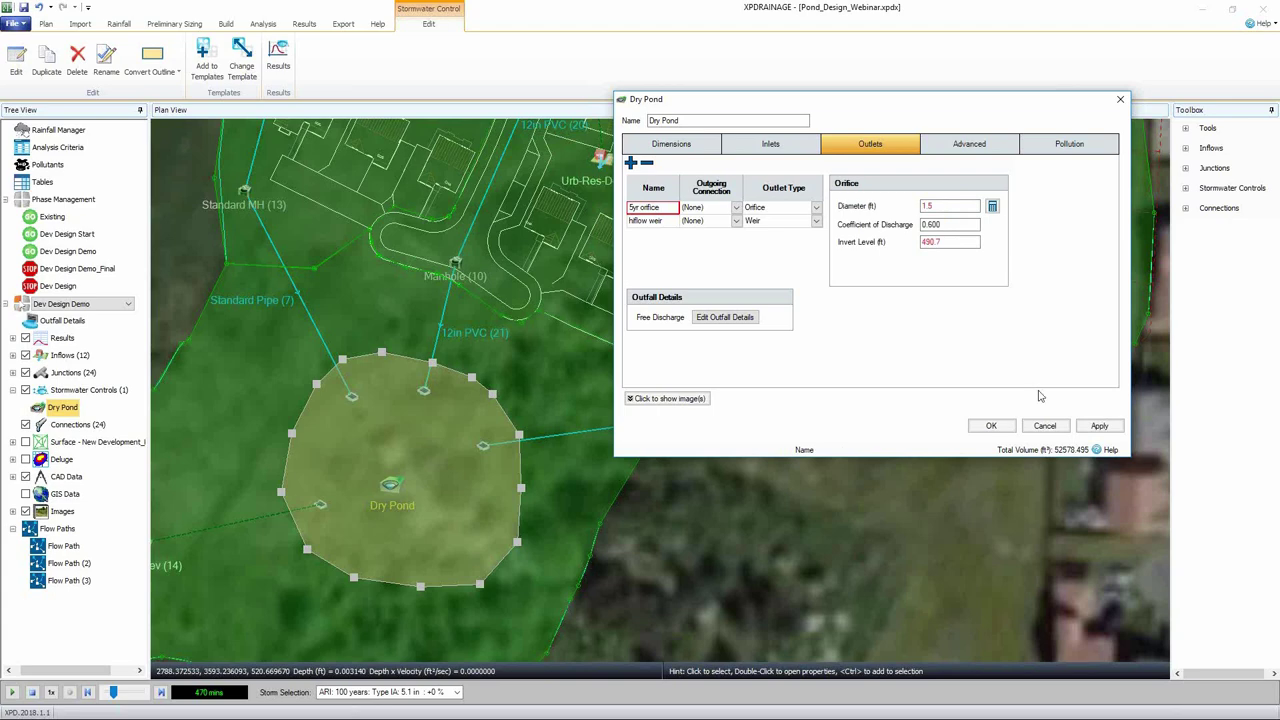
click(1099, 426)
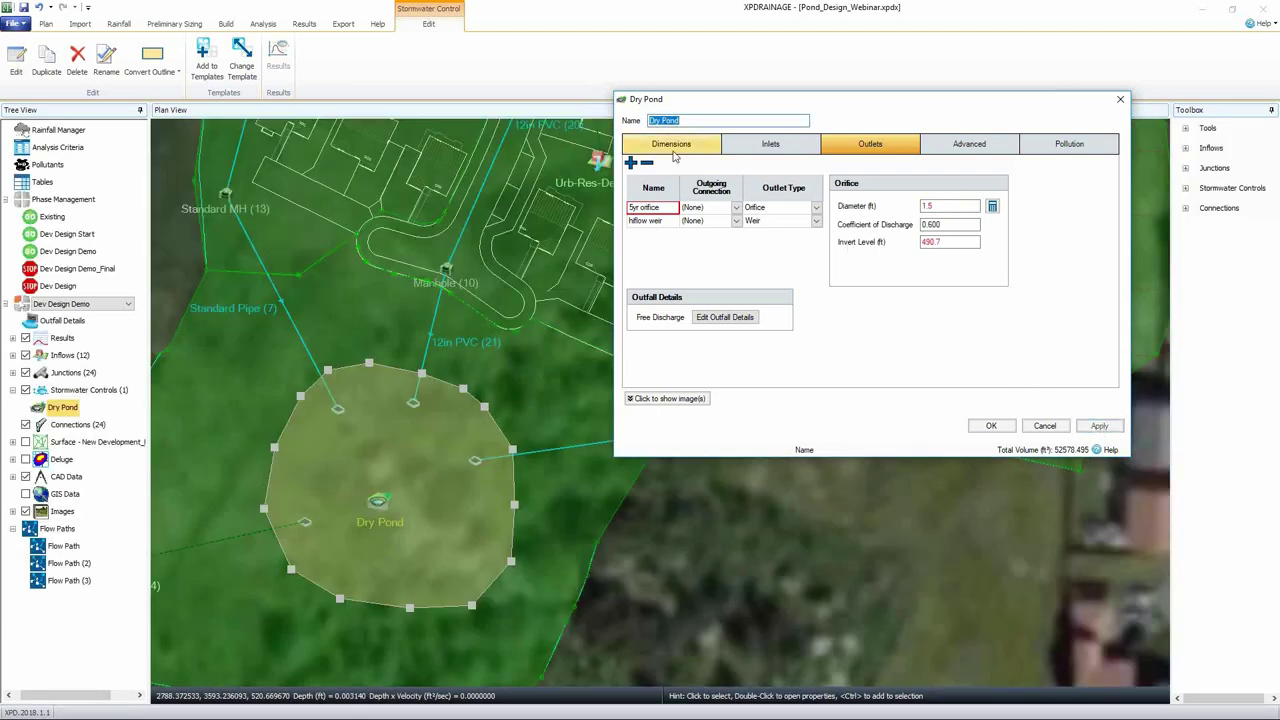
- Resize the Dry Pond with the Side Slope sizing method at 0.3333 ft/ft, maintaining the top area, and accept the pond's properties
click(673, 148)
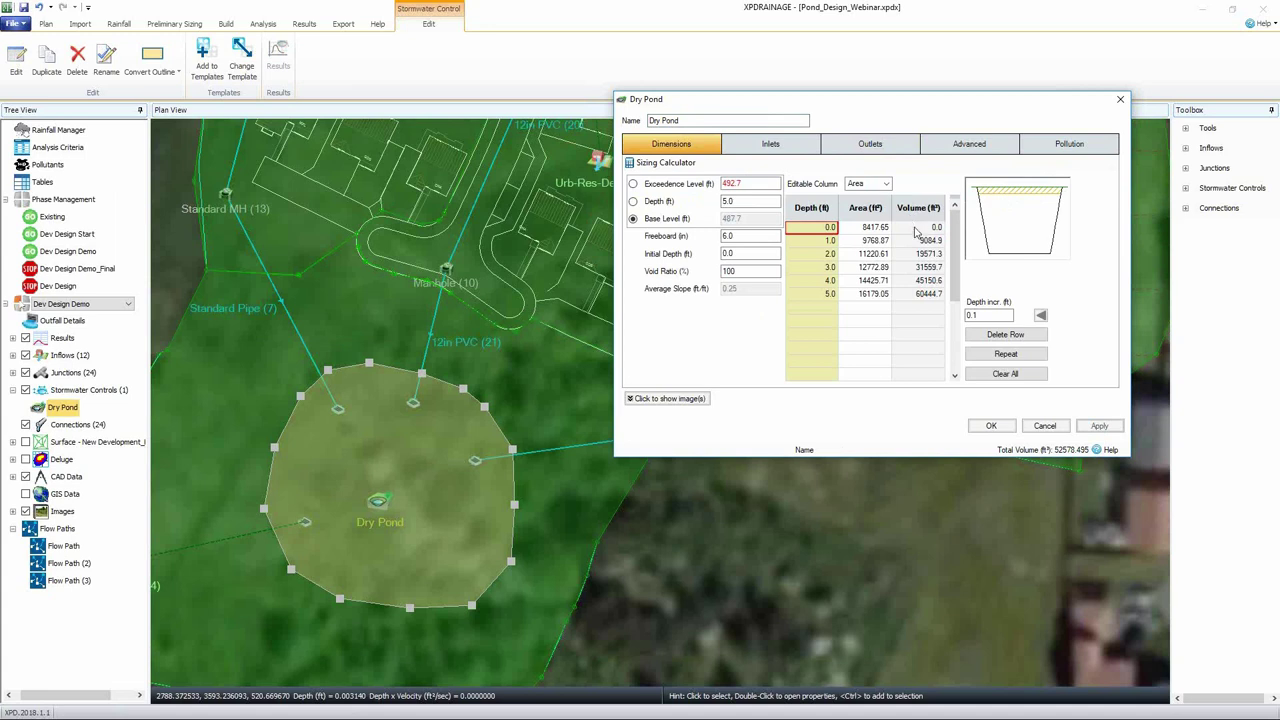
click(653, 165)
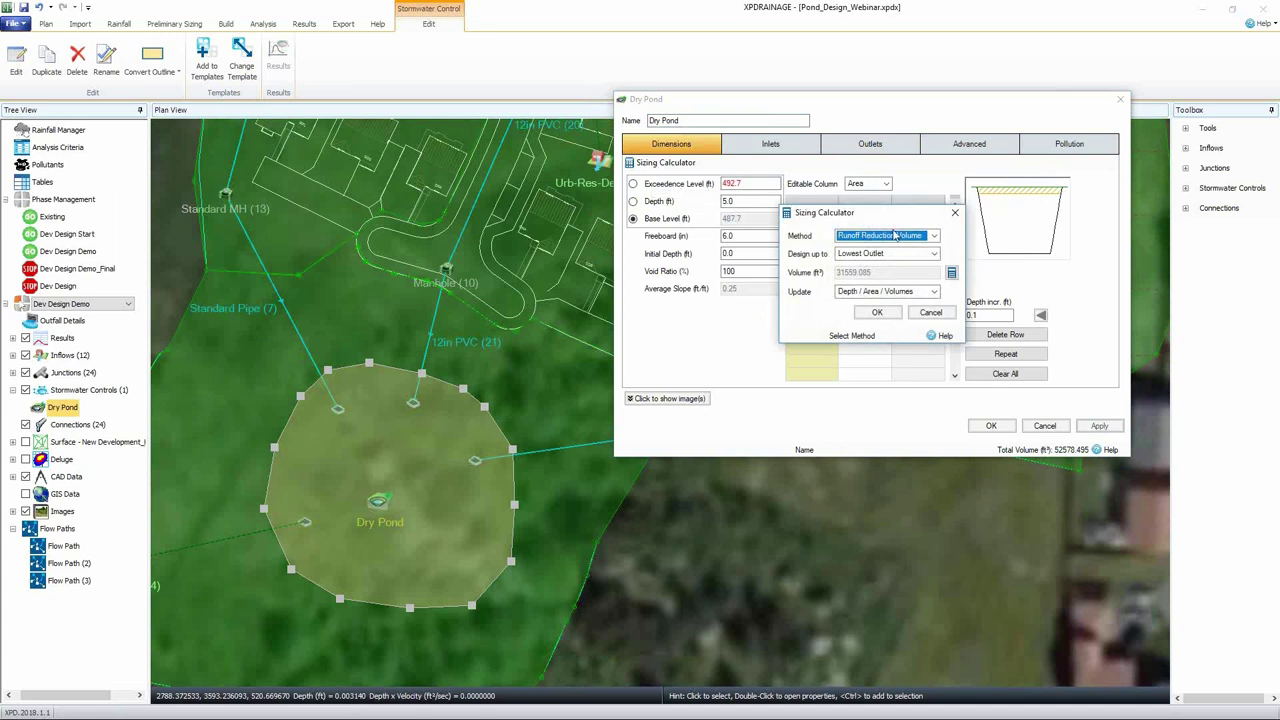
click(935, 240)
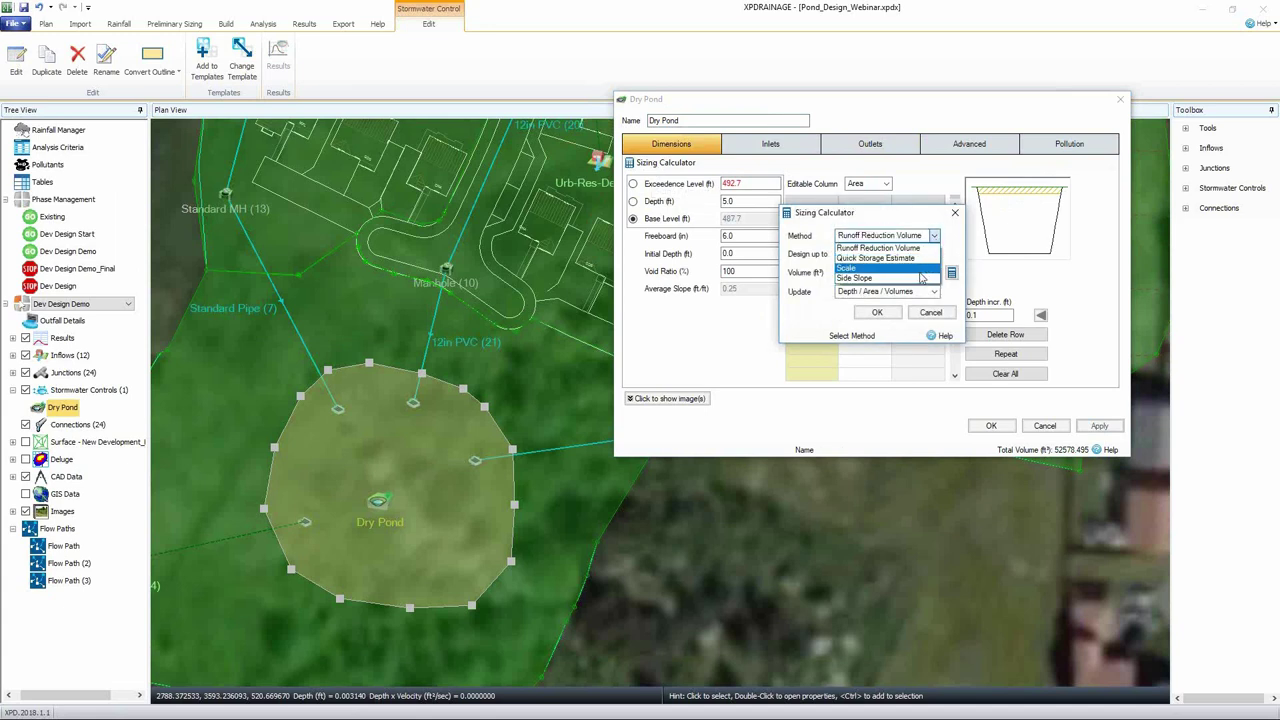
click(920, 279)
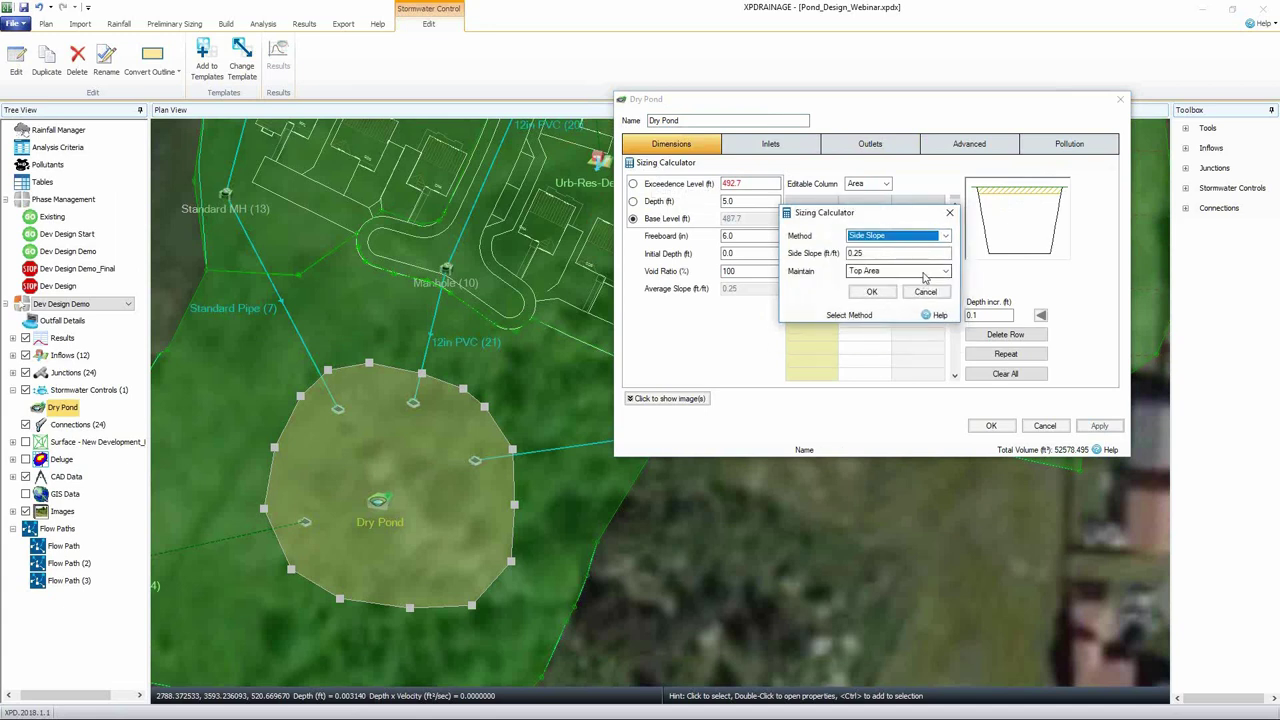
click(920, 256)
text(0.3333)
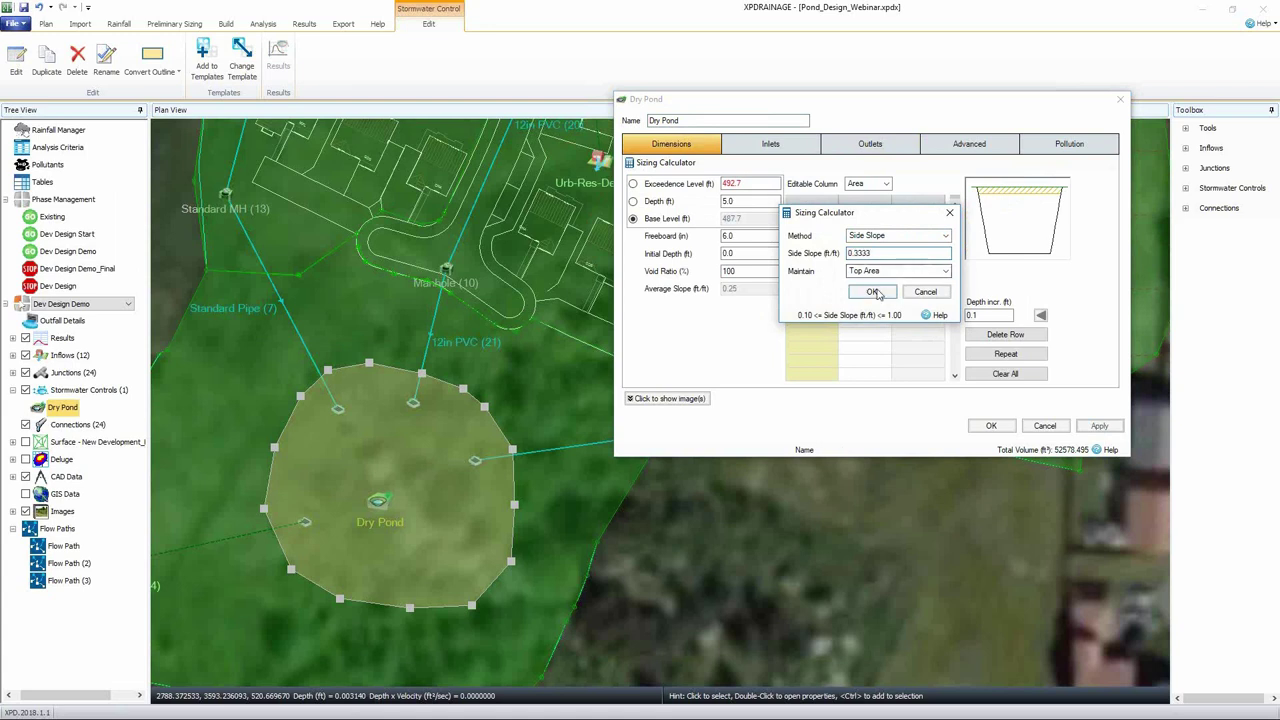
click(868, 292)
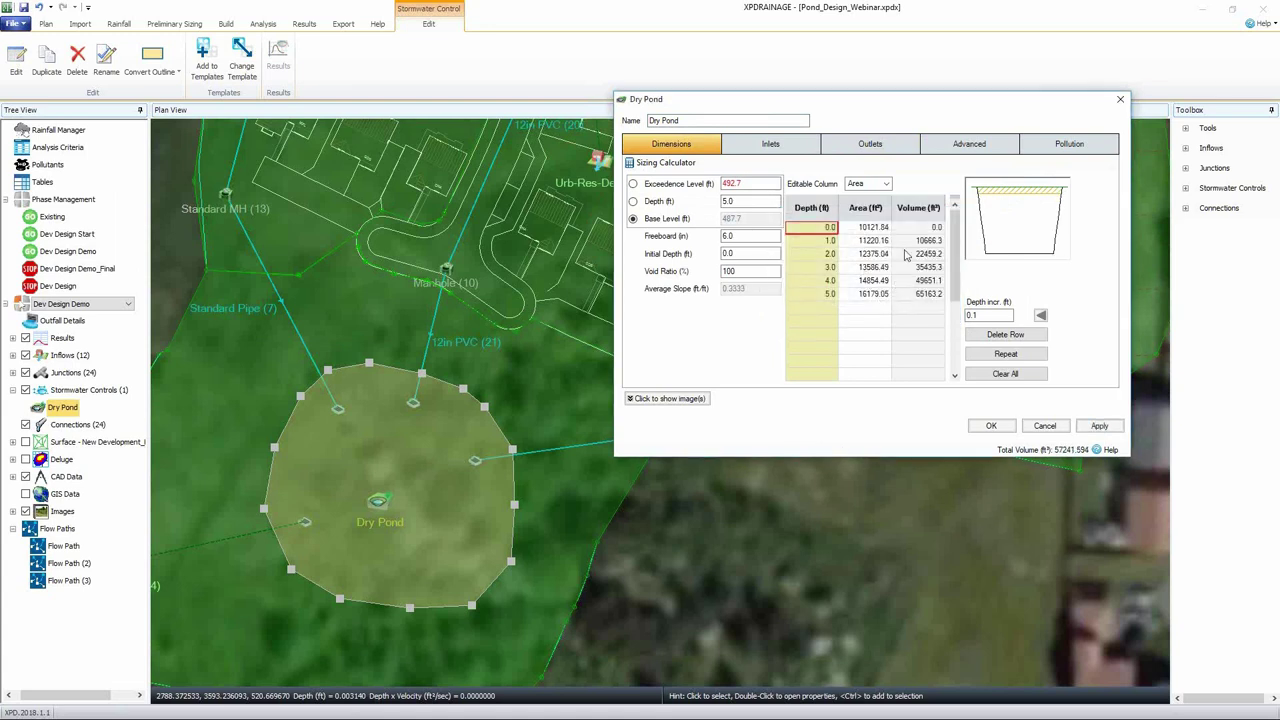
click(1100, 427)
click(991, 426)
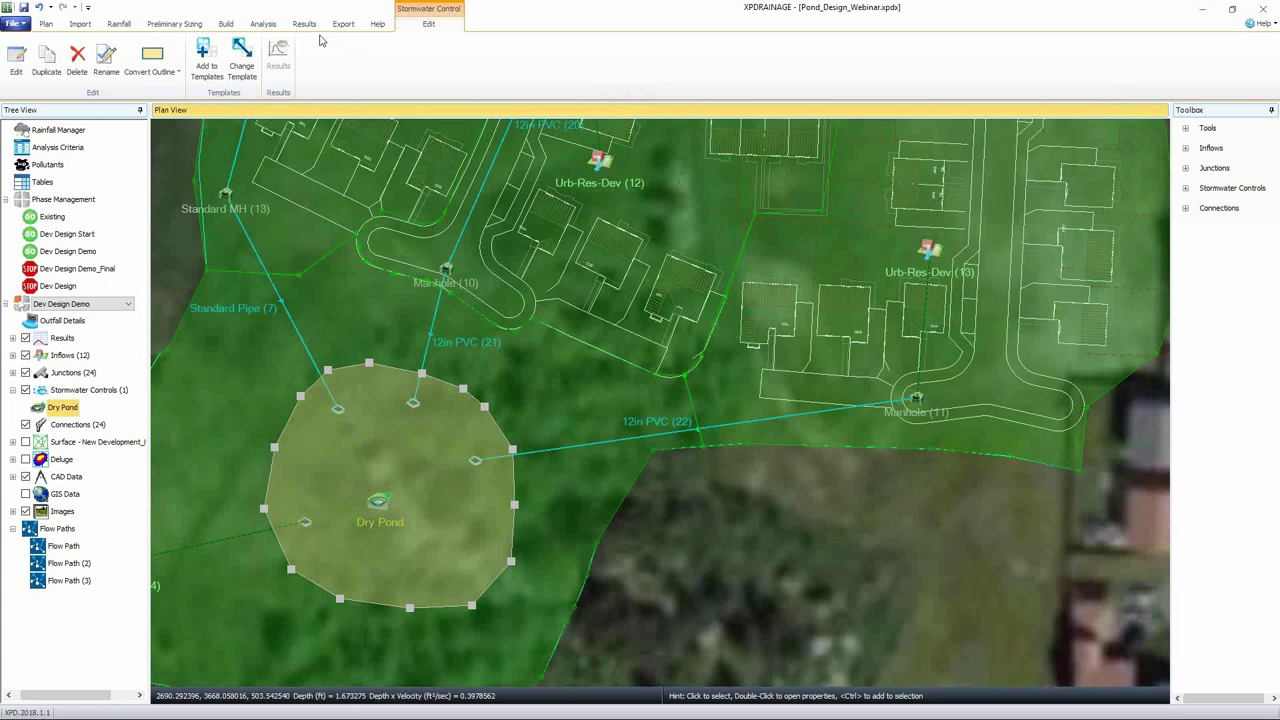
- Rerun the analysis and list the Dry Pond's summary results for all storms to examine outflow, percentage available and status
click(265, 26)
click(165, 58)
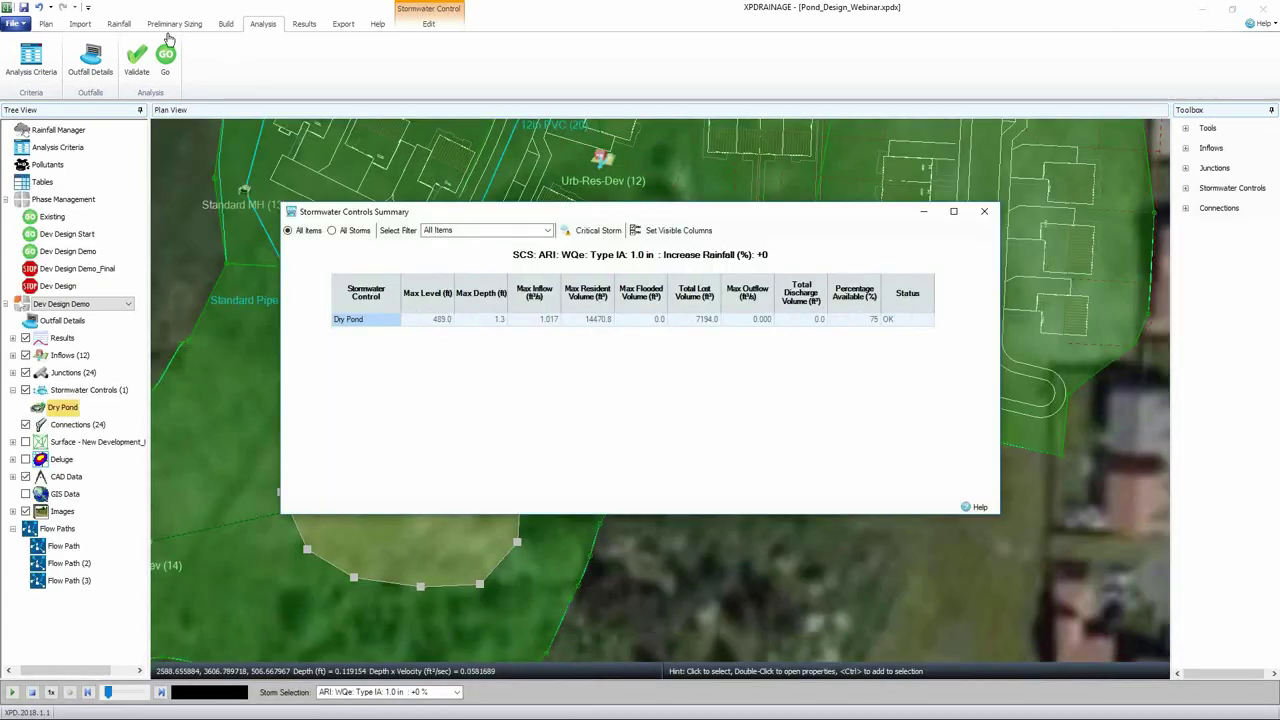
click(333, 232)
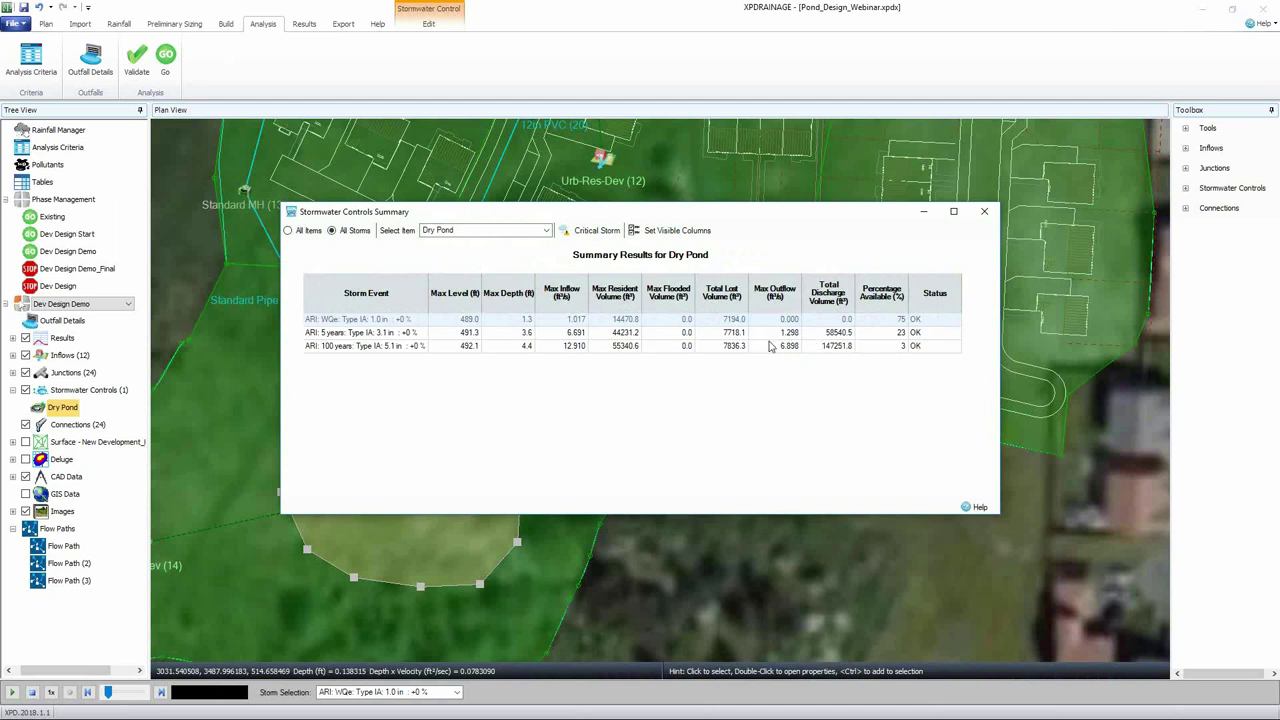
- Open the Dry Pond's results and examine the flow graph around the peak of the WQe storm
click(984, 211)
right_click(467, 496)
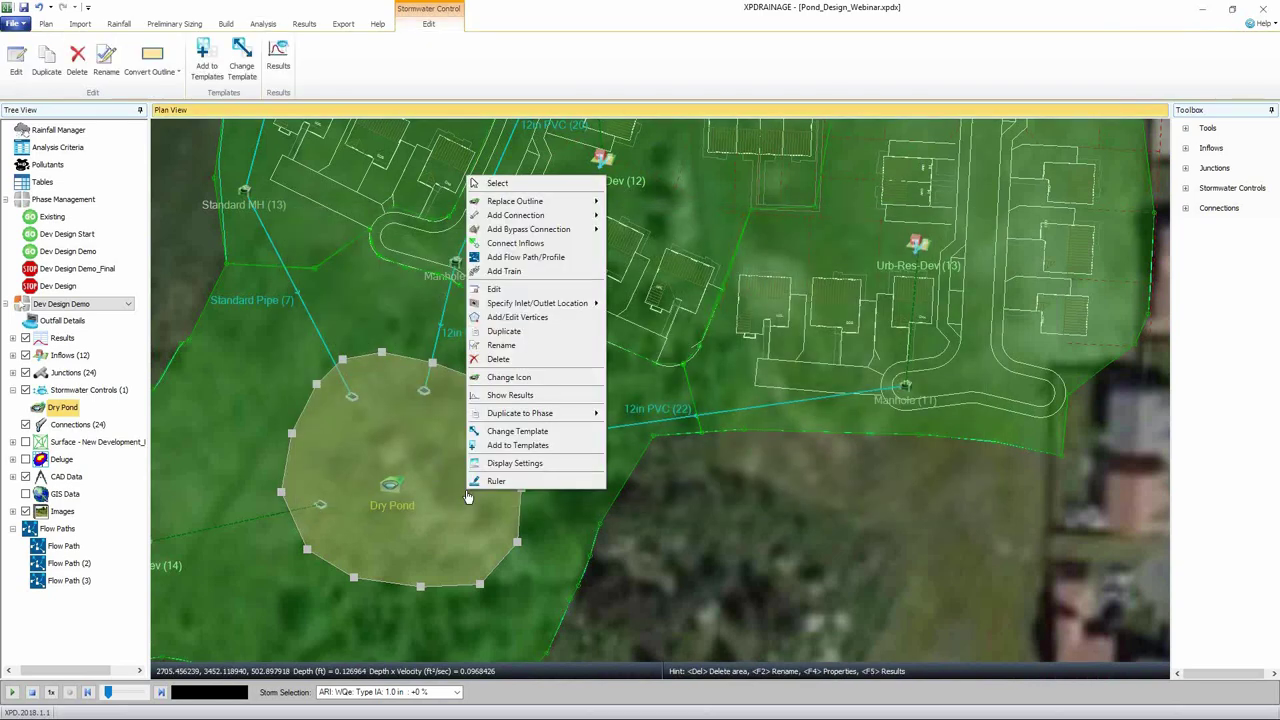
click(518, 396)
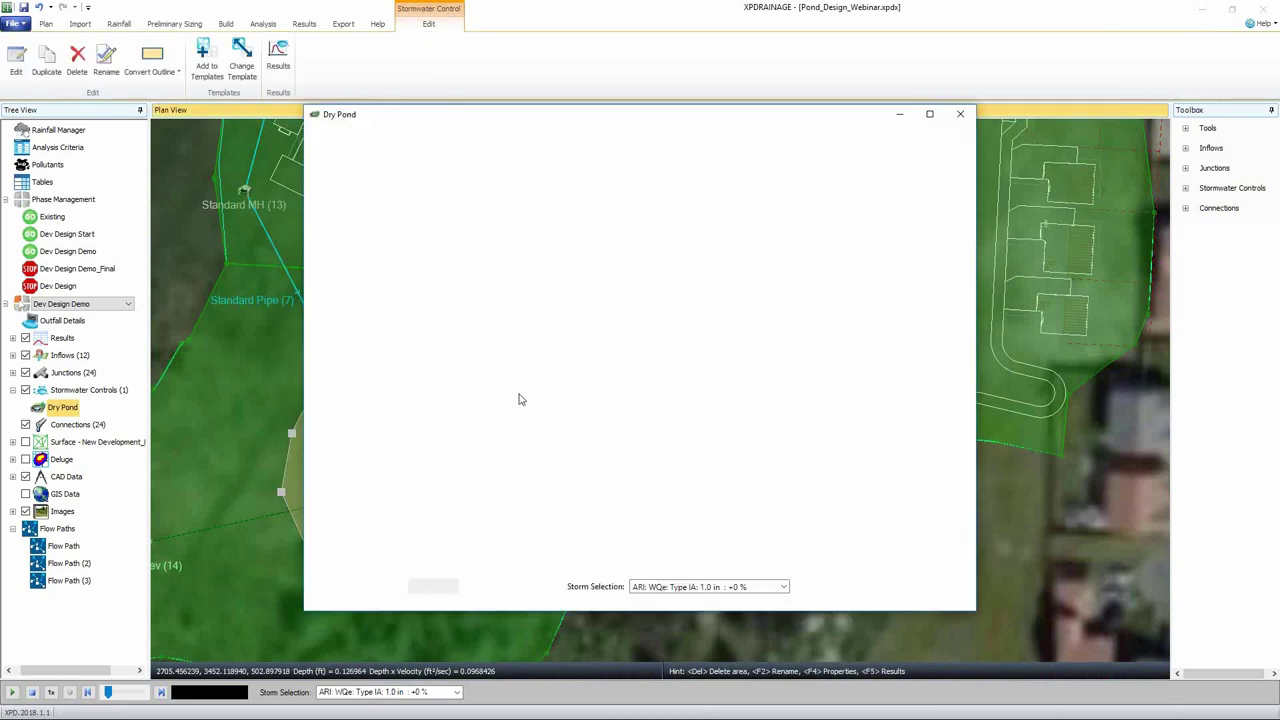
click(347, 190)
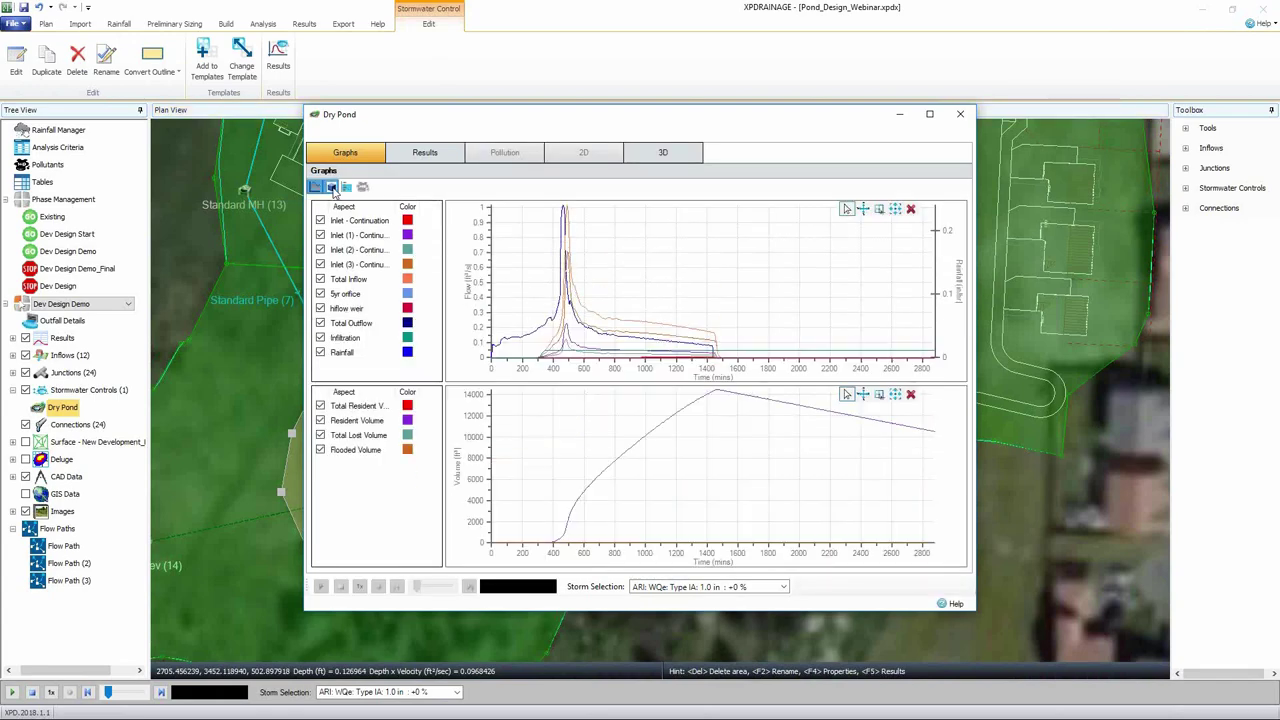
scroll(551, 464, up, 3)
scroll(629, 455, up, 3)
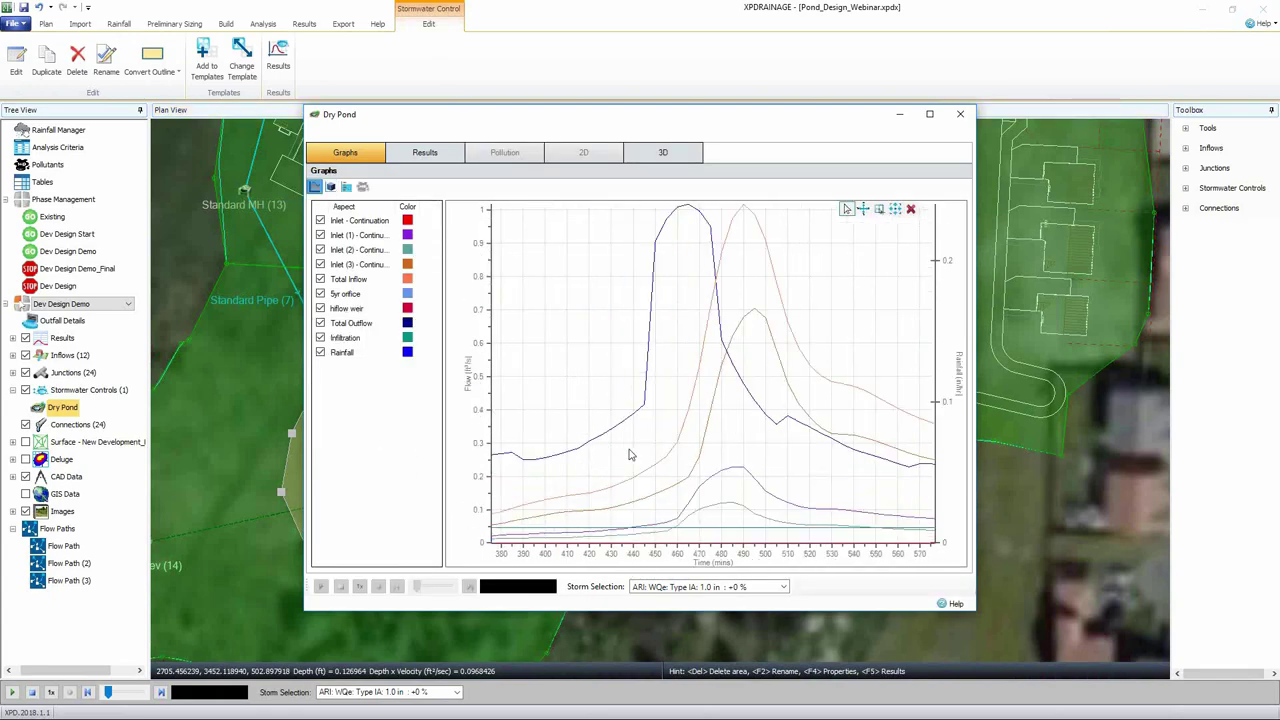
drag(694, 452, 664, 453)
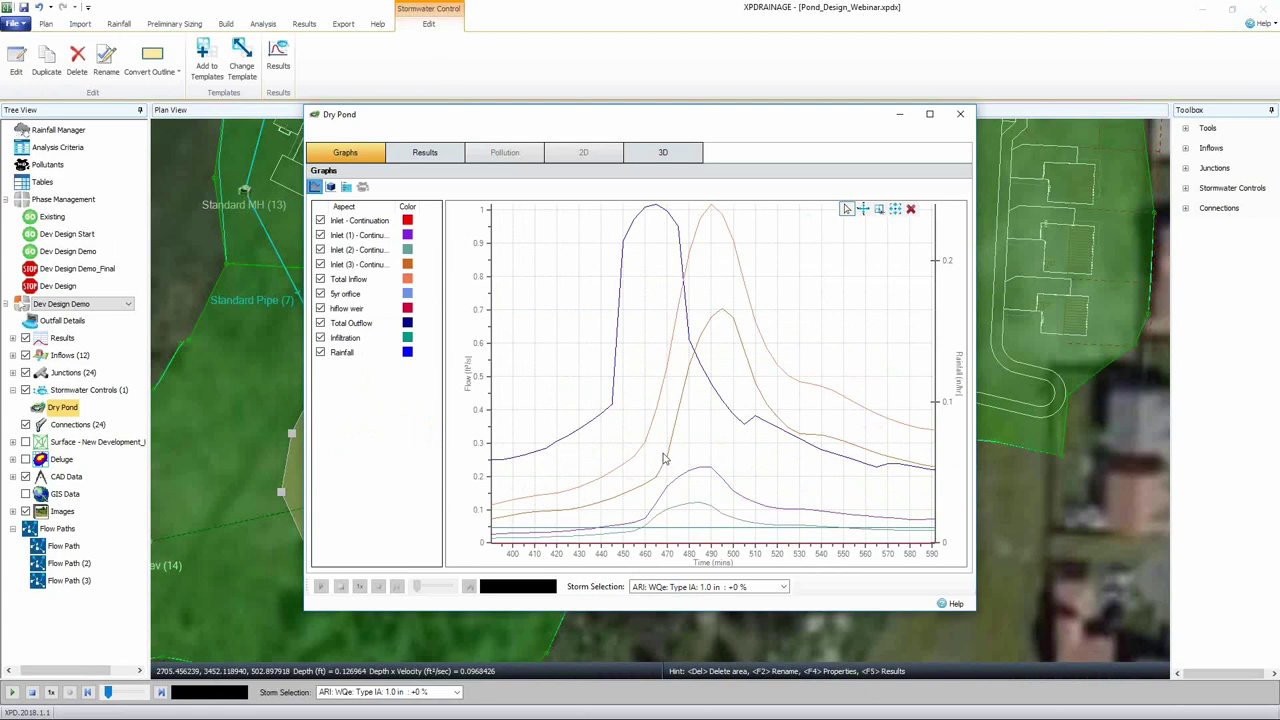
- Switch the Dry Pond's flow graph to the 100 years: Type IA: 5.1 in storm and examine the peak inflows and outflows
click(710, 586)
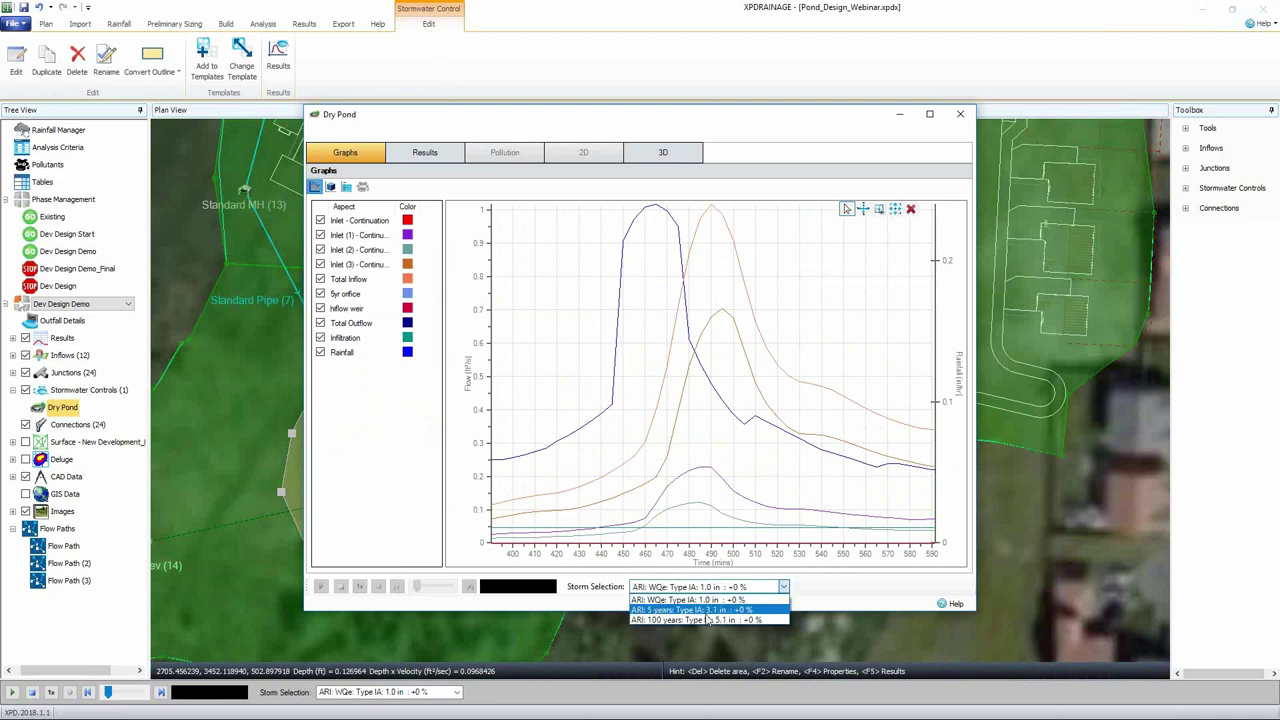
click(700, 612)
scroll(568, 428, up, 4)
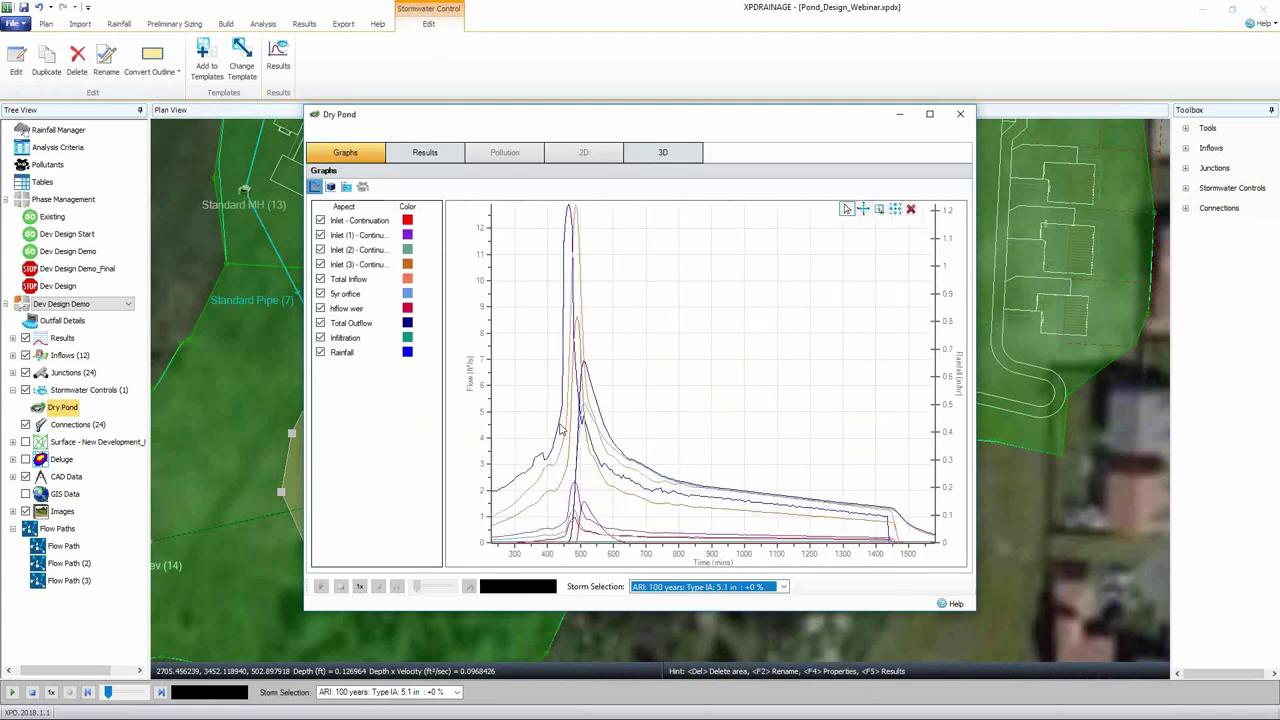
scroll(693, 428, up, 3)
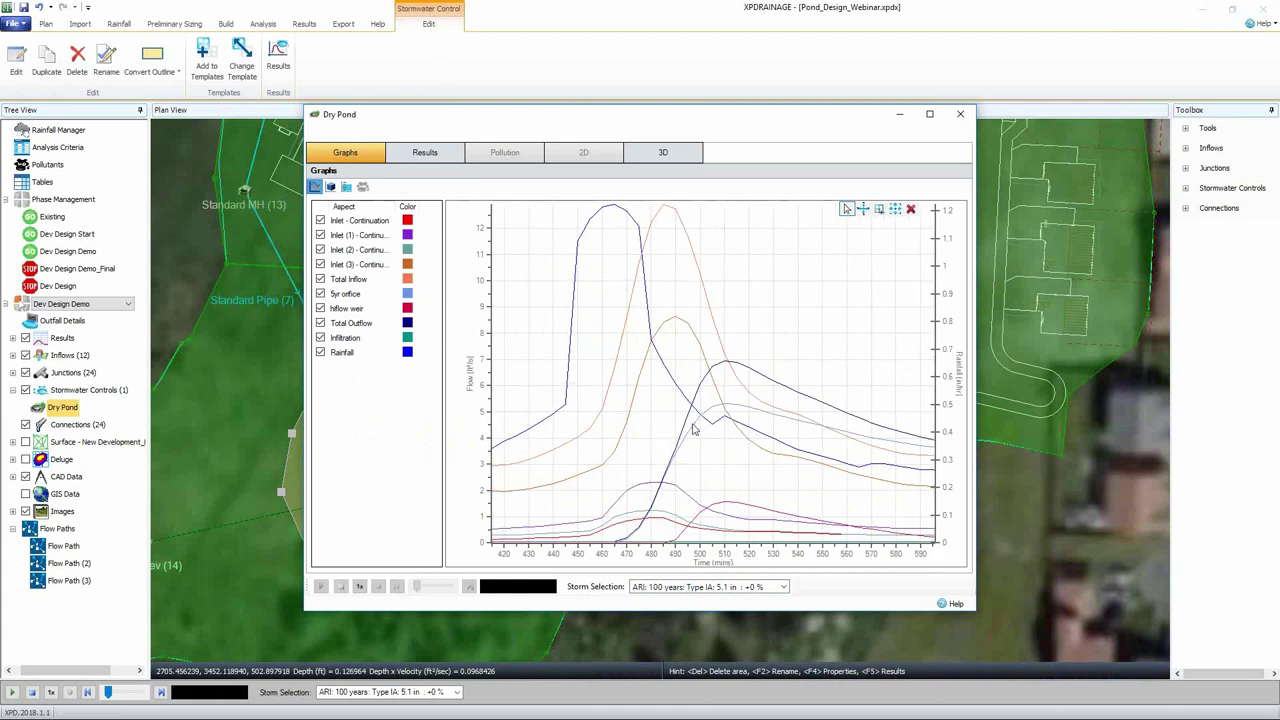
scroll(706, 437, down, 2)
scroll(673, 450, up, 2)
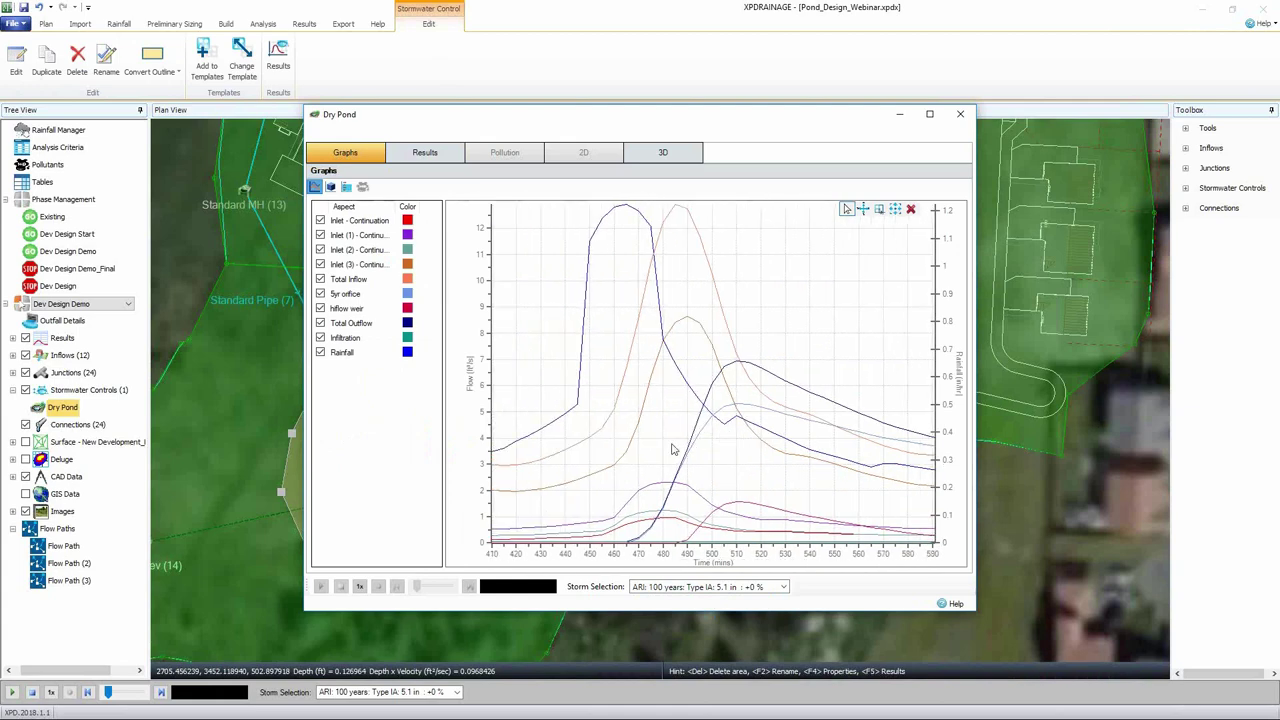
- Check the Dry Pond's 100-year results table, then inspect its 3D view at different storm times and close the results
click(436, 155)
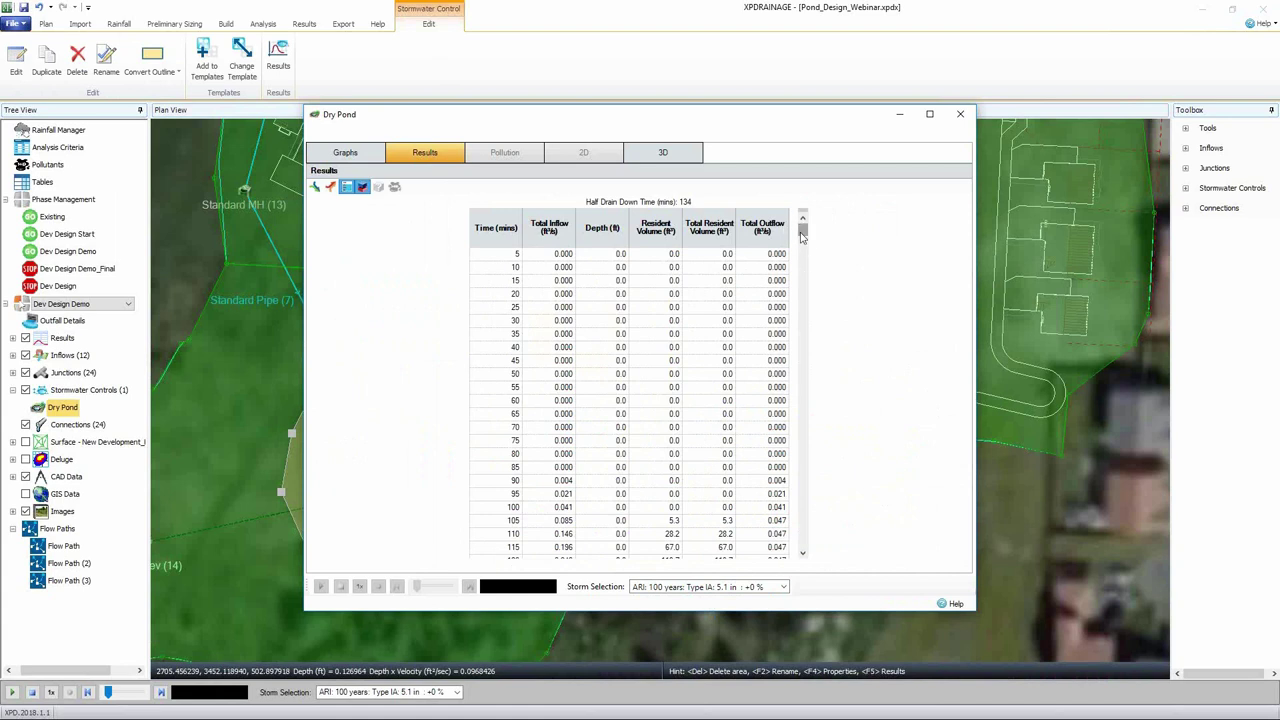
click(663, 153)
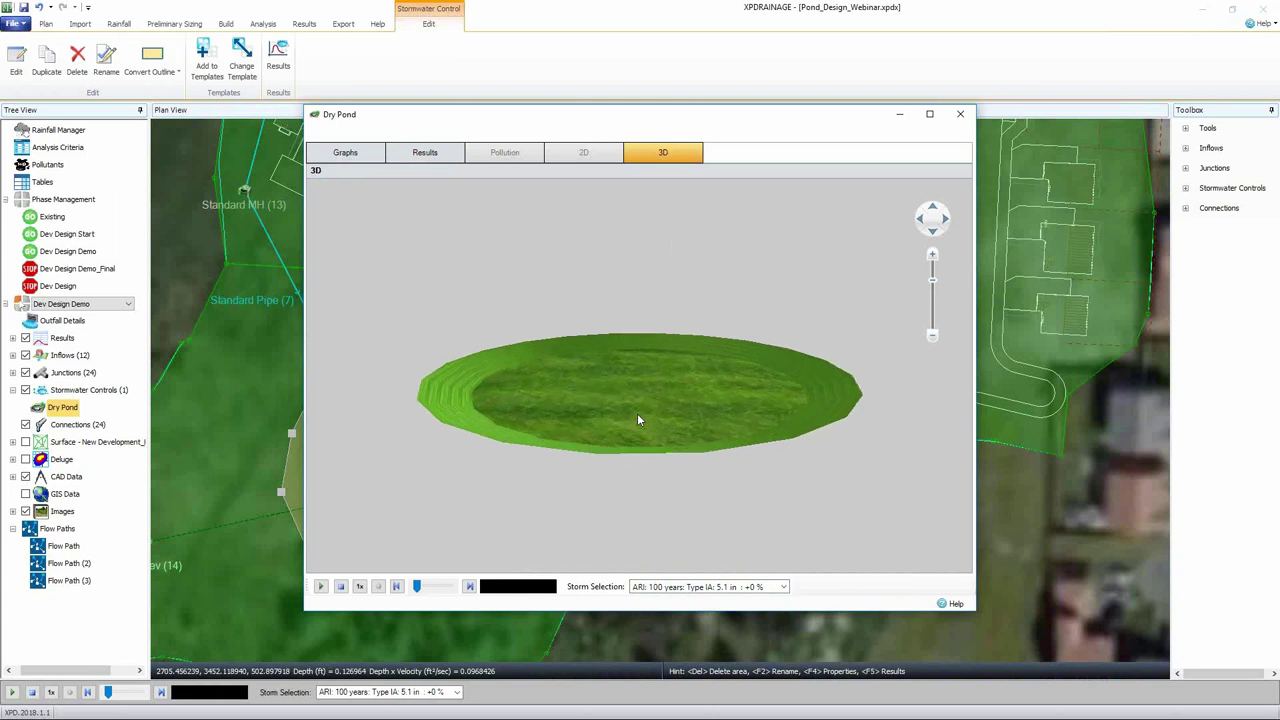
drag(417, 587, 424, 588)
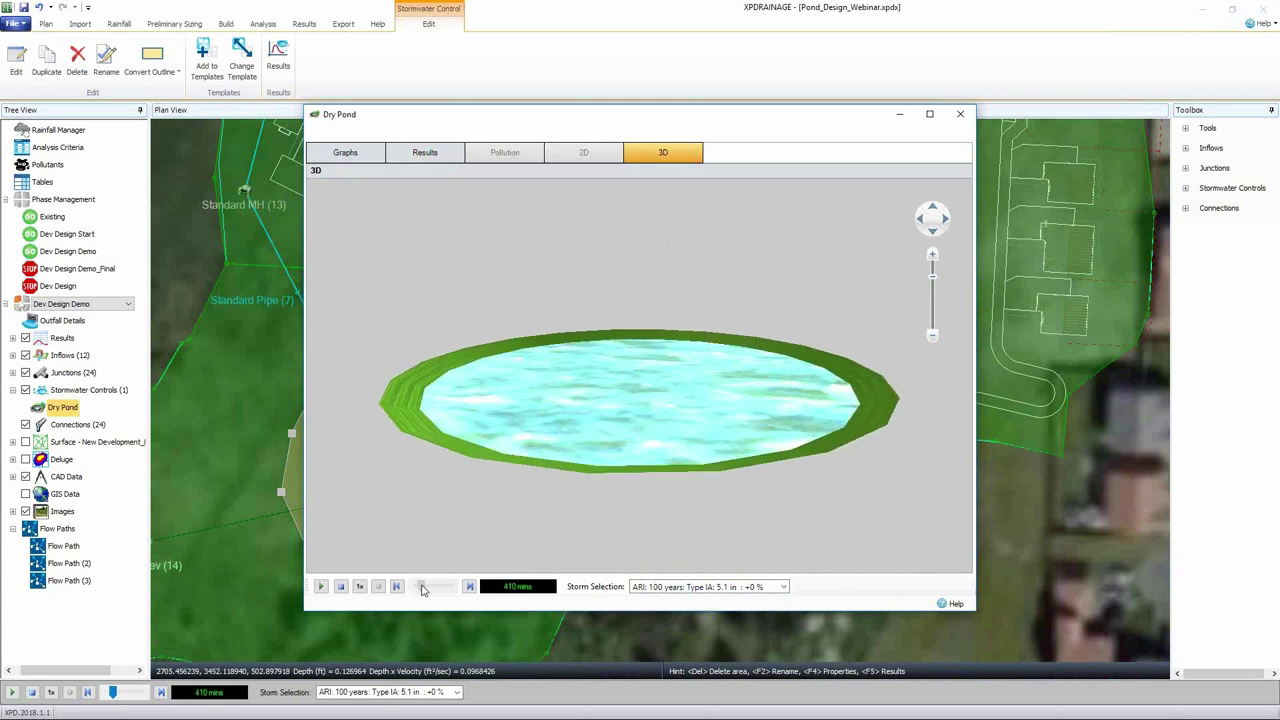
drag(608, 509, 613, 427)
mouse_move(425, 587)
mouse_down()
mouse_move(449, 590)
mouse_move(413, 588)
mouse_move(457, 589)
mouse_move(414, 588)
mouse_move(431, 588)
mouse_up()
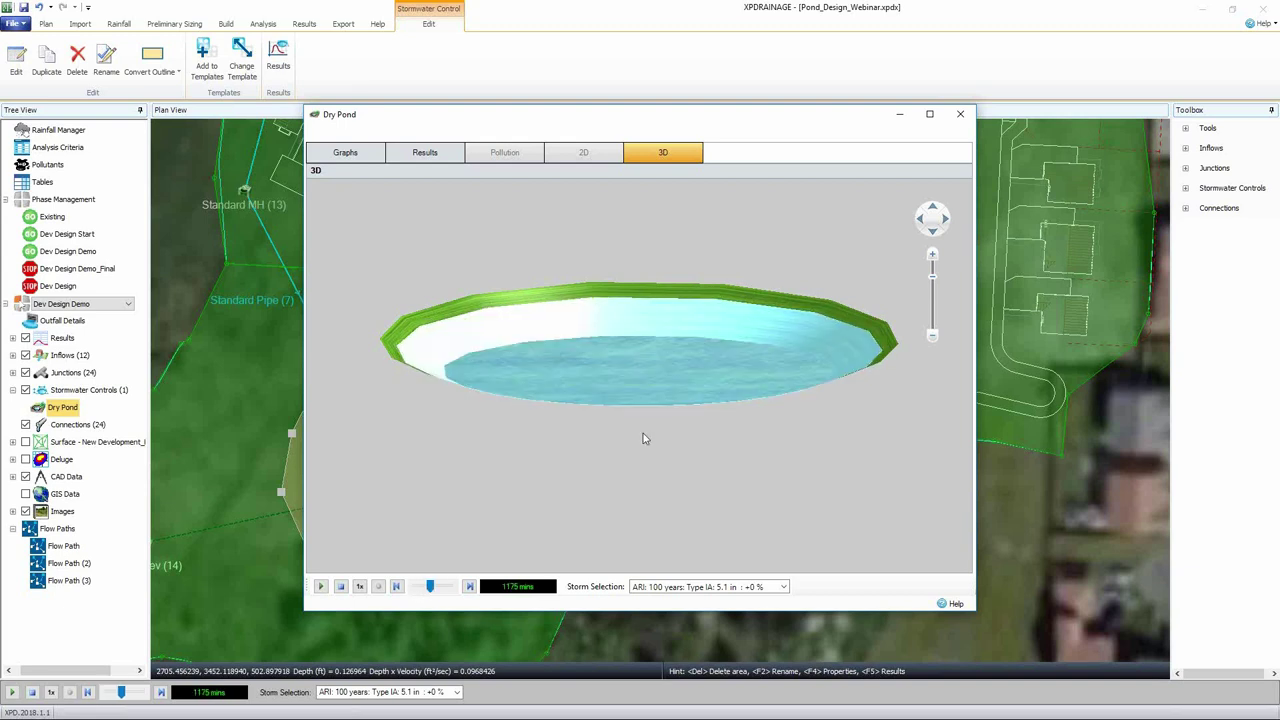
drag(629, 500, 611, 511)
drag(431, 588, 416, 591)
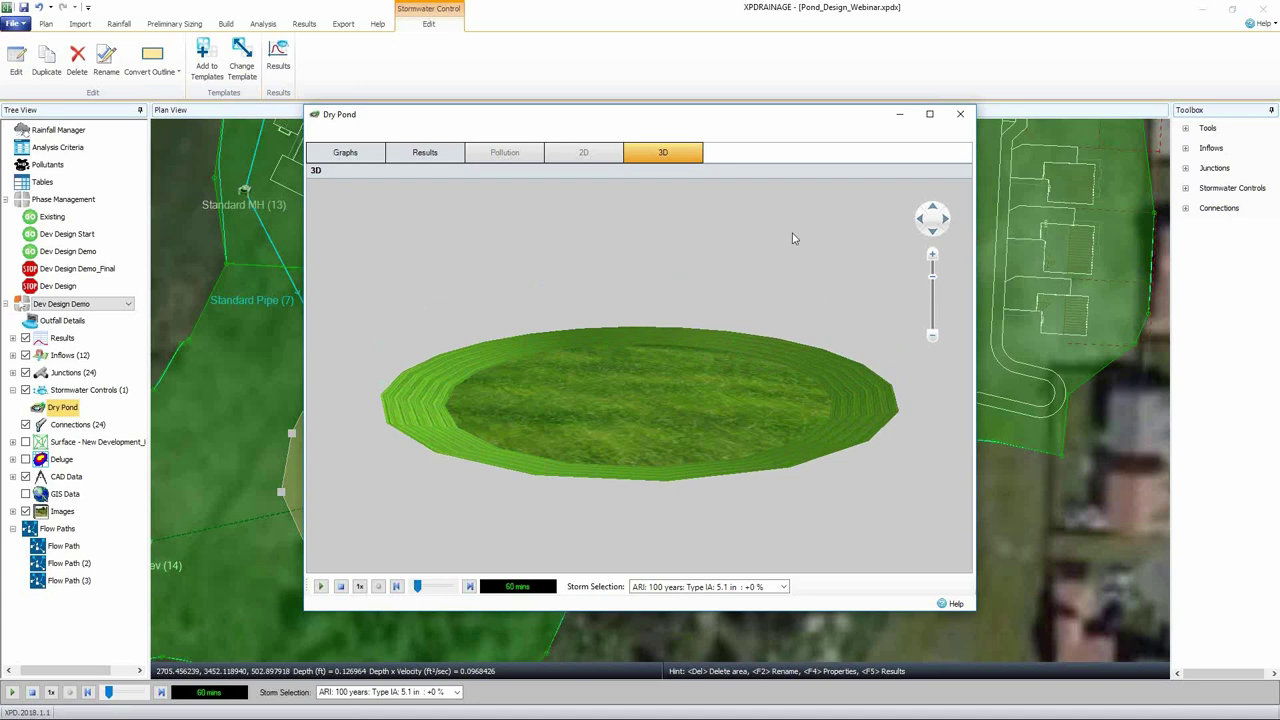
click(961, 115)
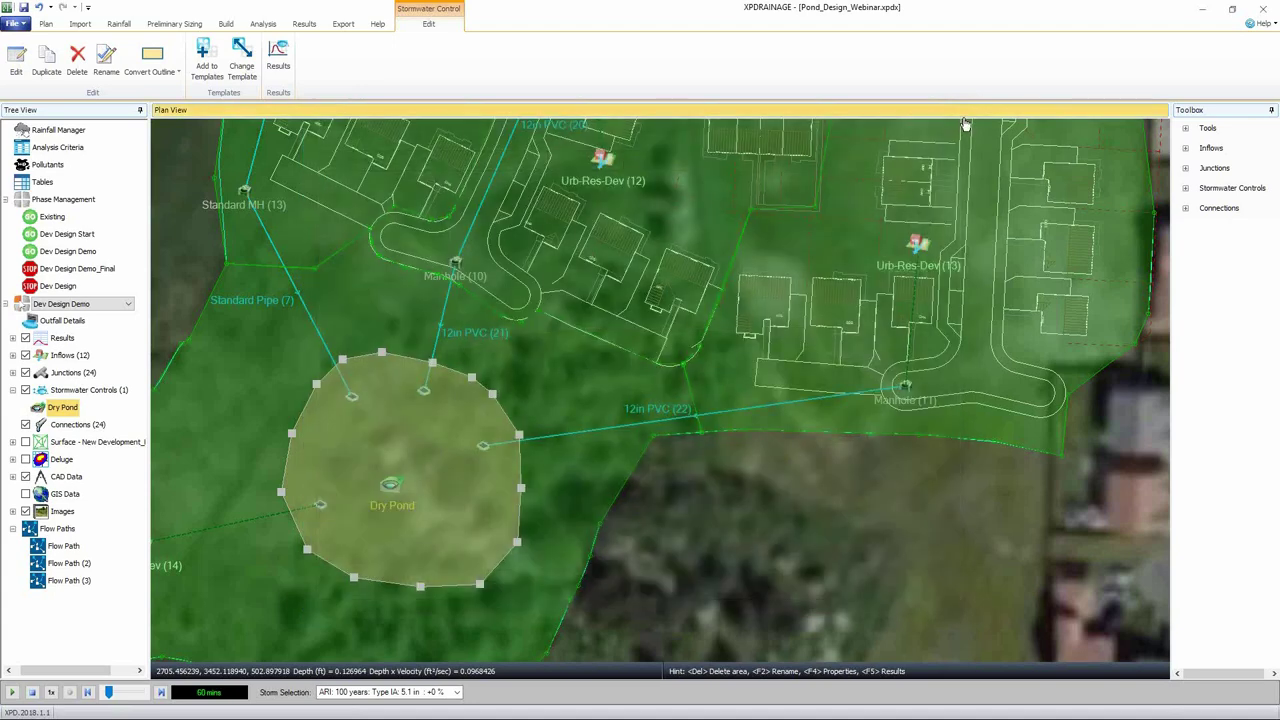
- Generate the phases report and exclude the WQe storm so it compares outflows for the 5-year and 100-year storms only
click(316, 27)
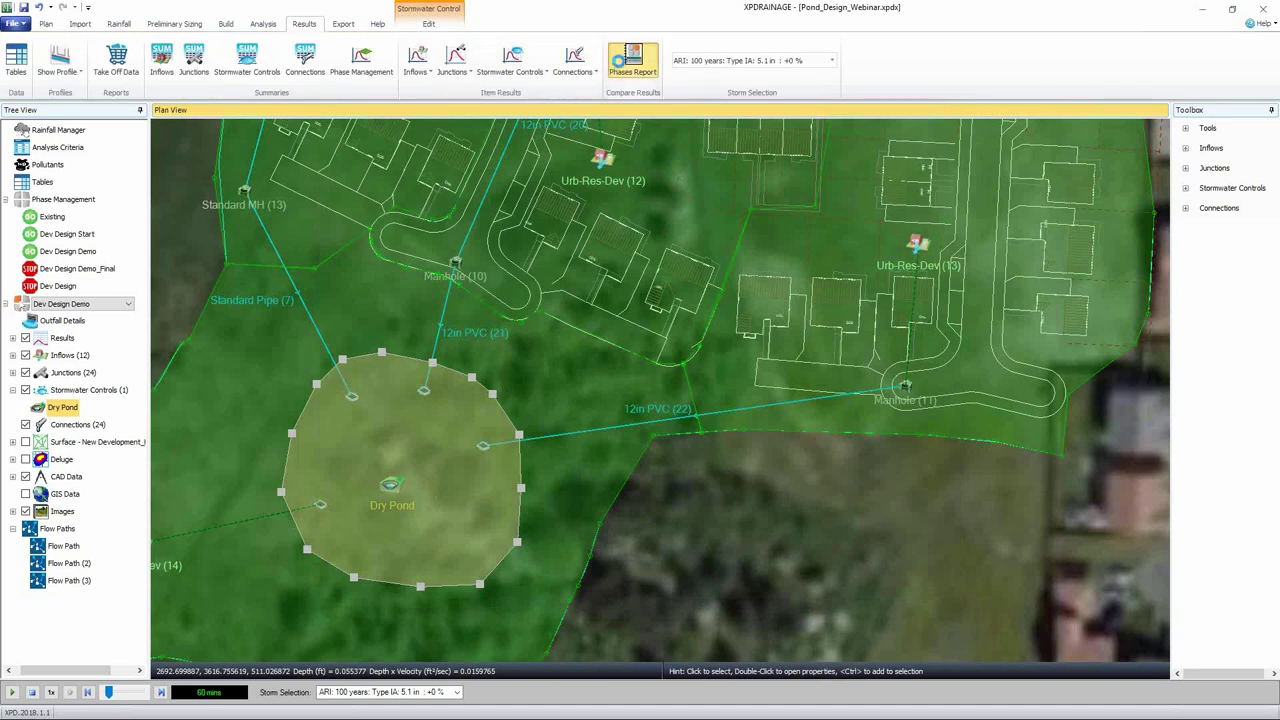
click(626, 60)
click(414, 561)
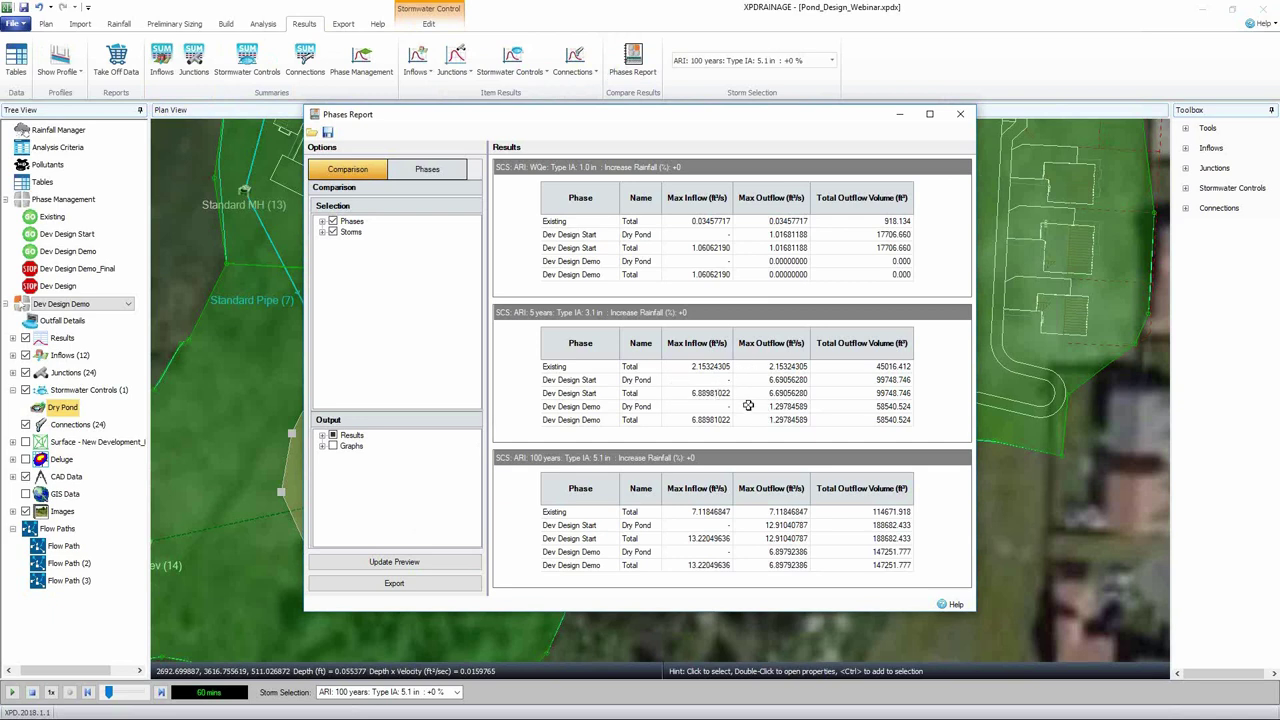
click(322, 231)
click(346, 243)
click(346, 243)
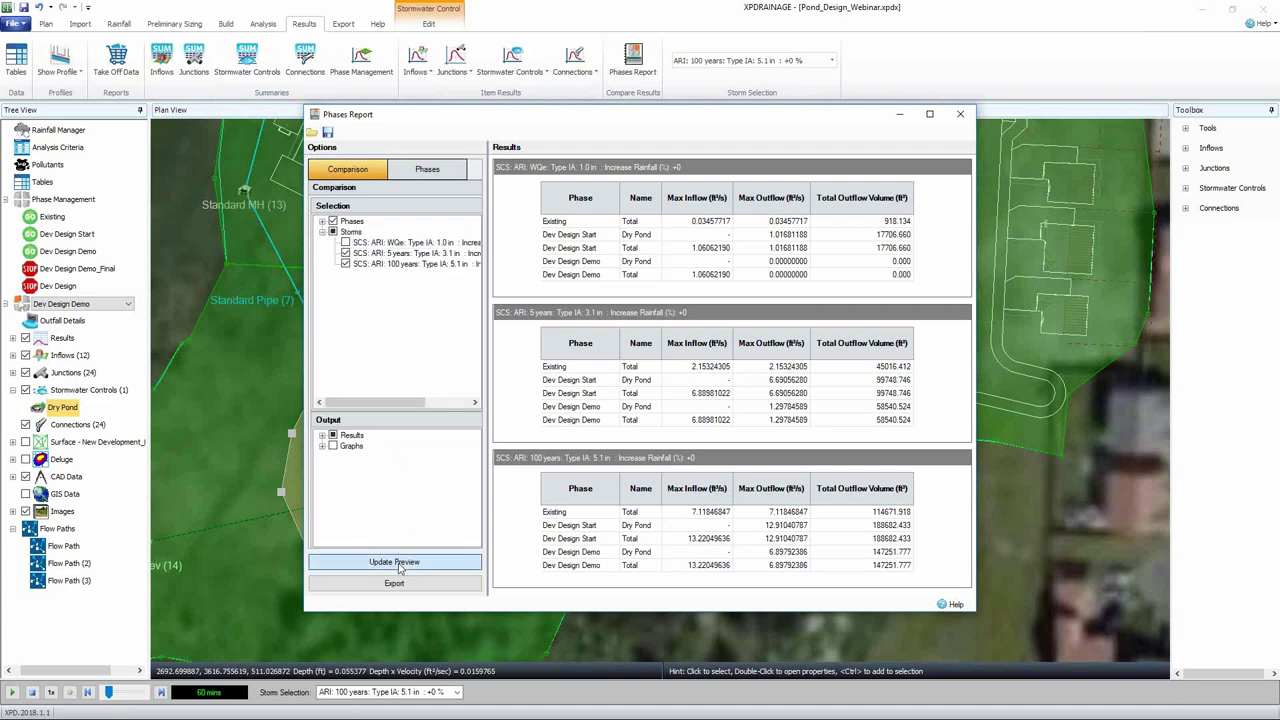
click(400, 561)
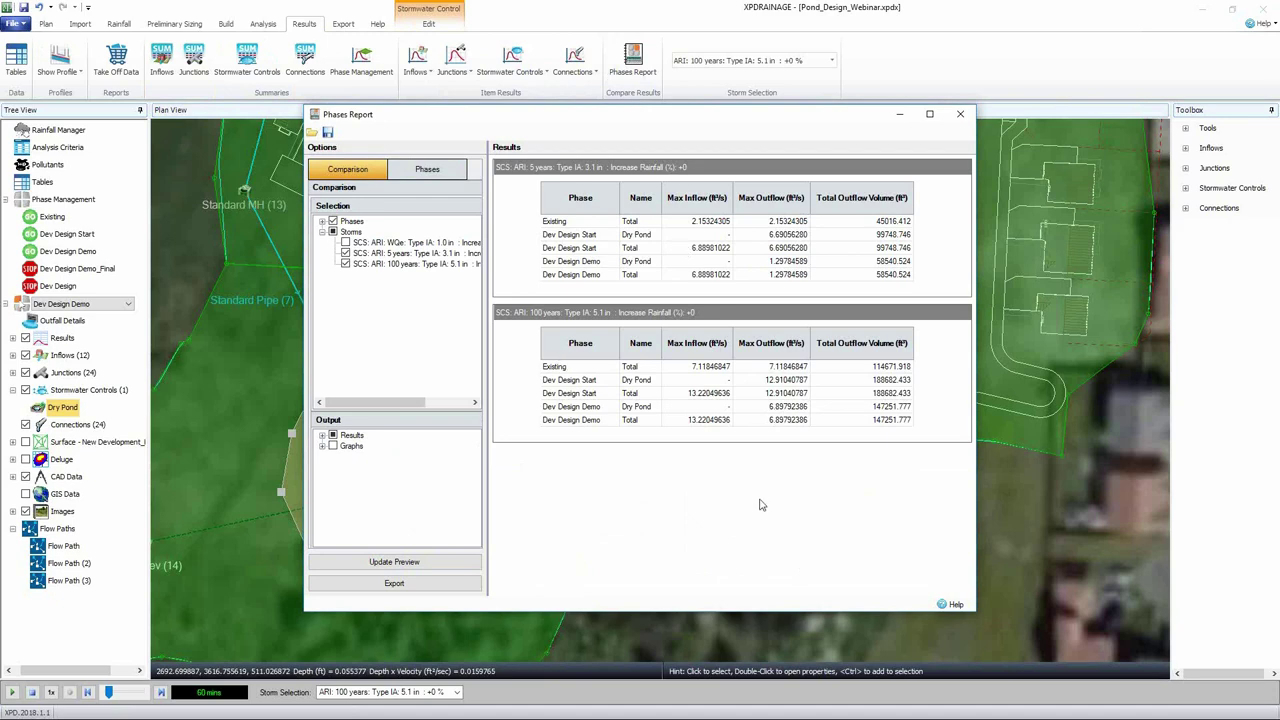
- Show the profile of the first Flow Path, inspect the 100-year water level at the pond, and close the profile and phases report
right_click(68, 546)
click(110, 637)
scroll(825, 331, up, 5)
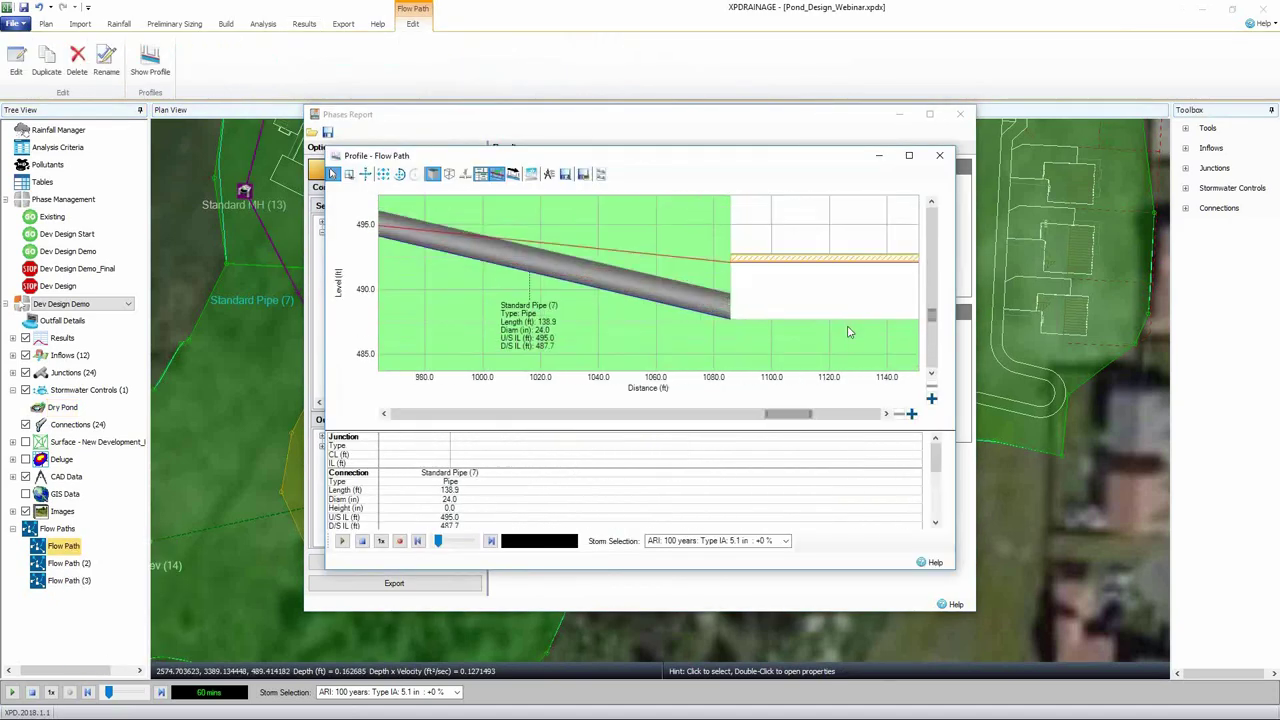
scroll(742, 240, down, 3)
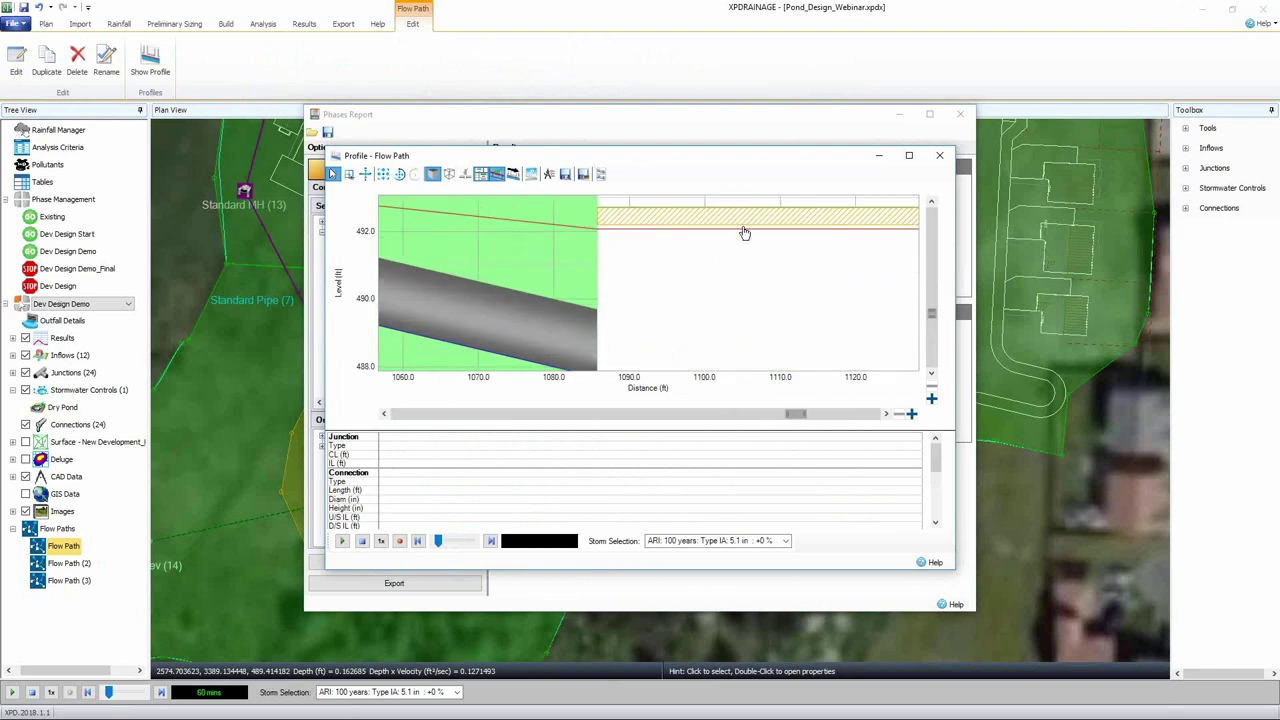
mouse_move(745, 241)
scroll(745, 241, down, 2)
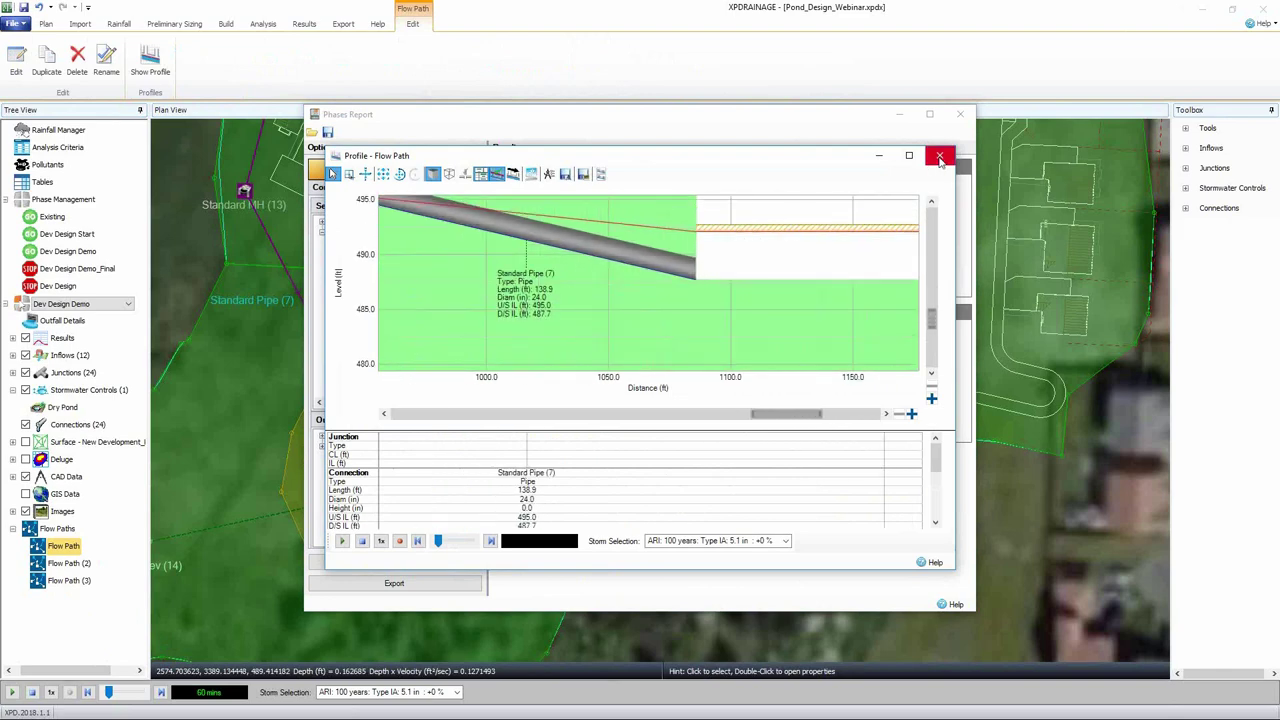
click(940, 158)
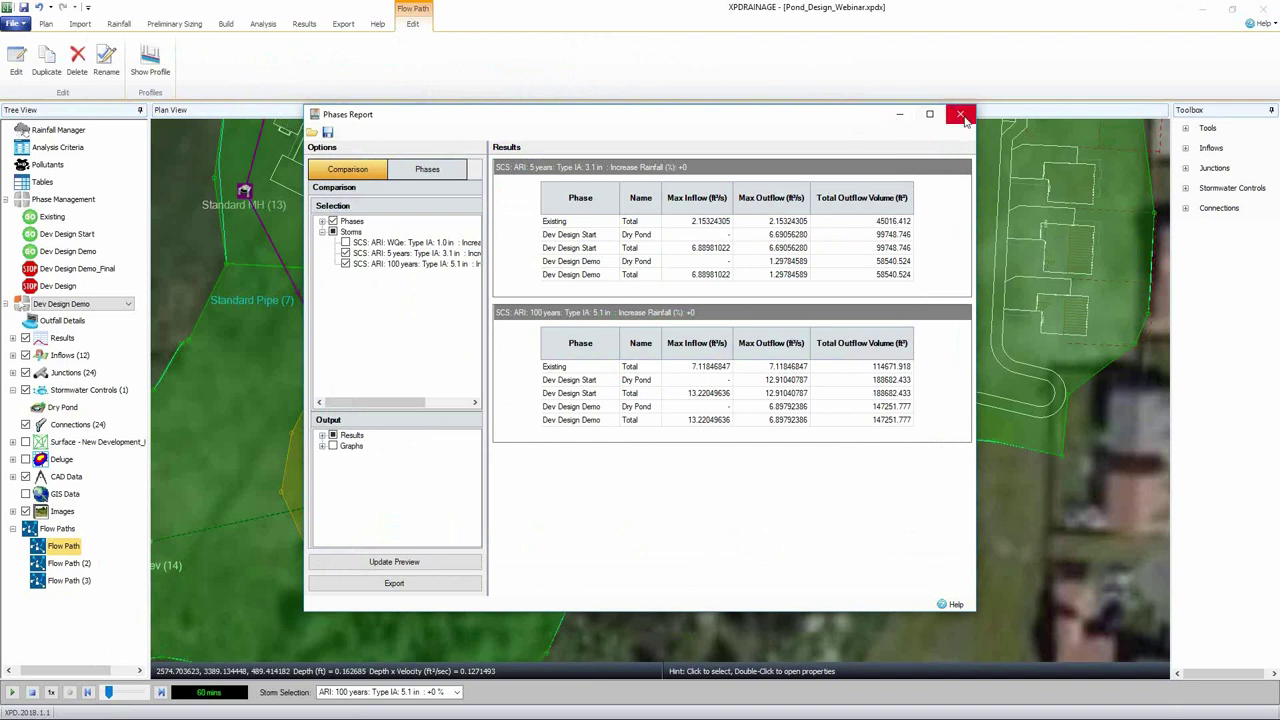
click(962, 117)
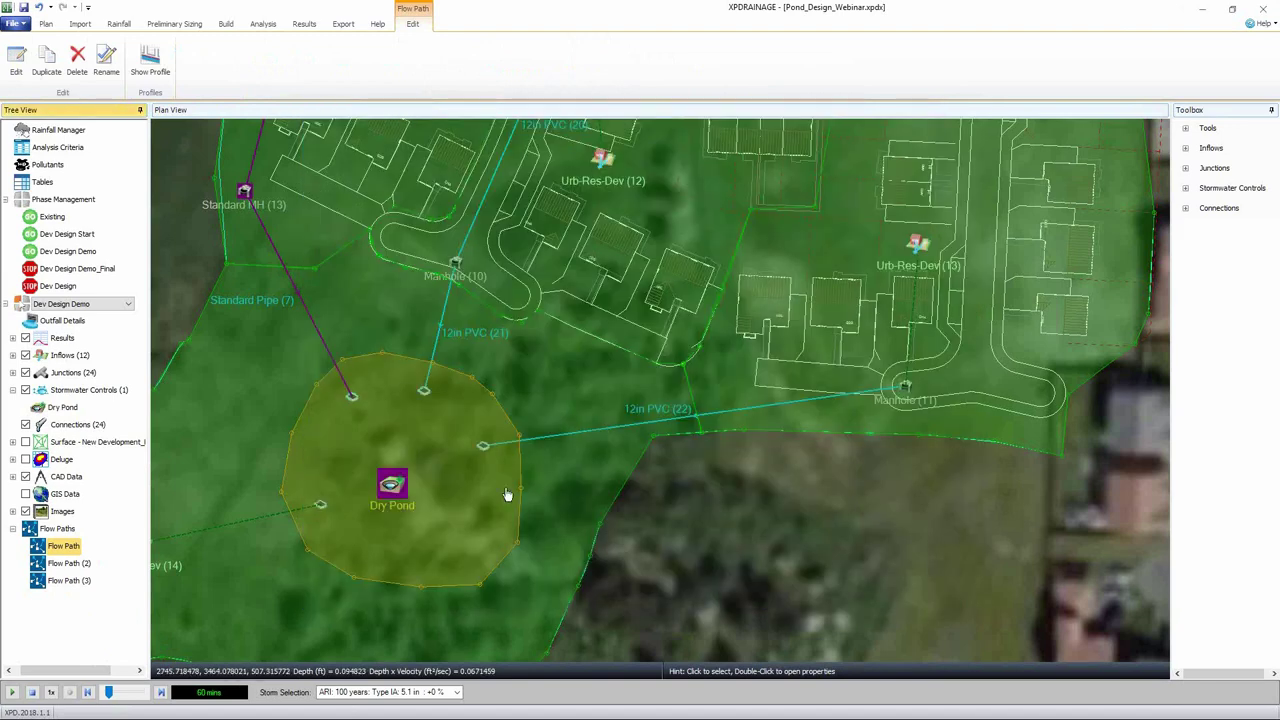
- Open the Dry Pond's properties and set its area at 5.0 ft depth to 15500 ft²
click(472, 503)
double_click(472, 503)
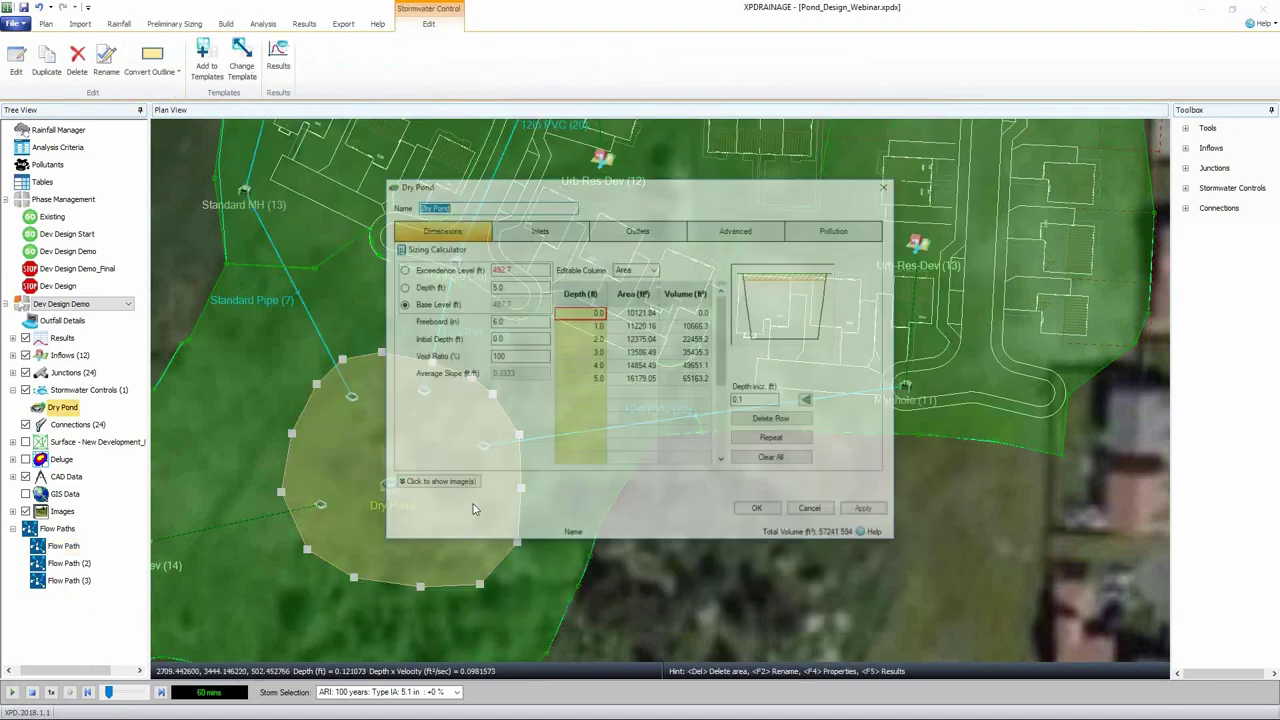
click(642, 380)
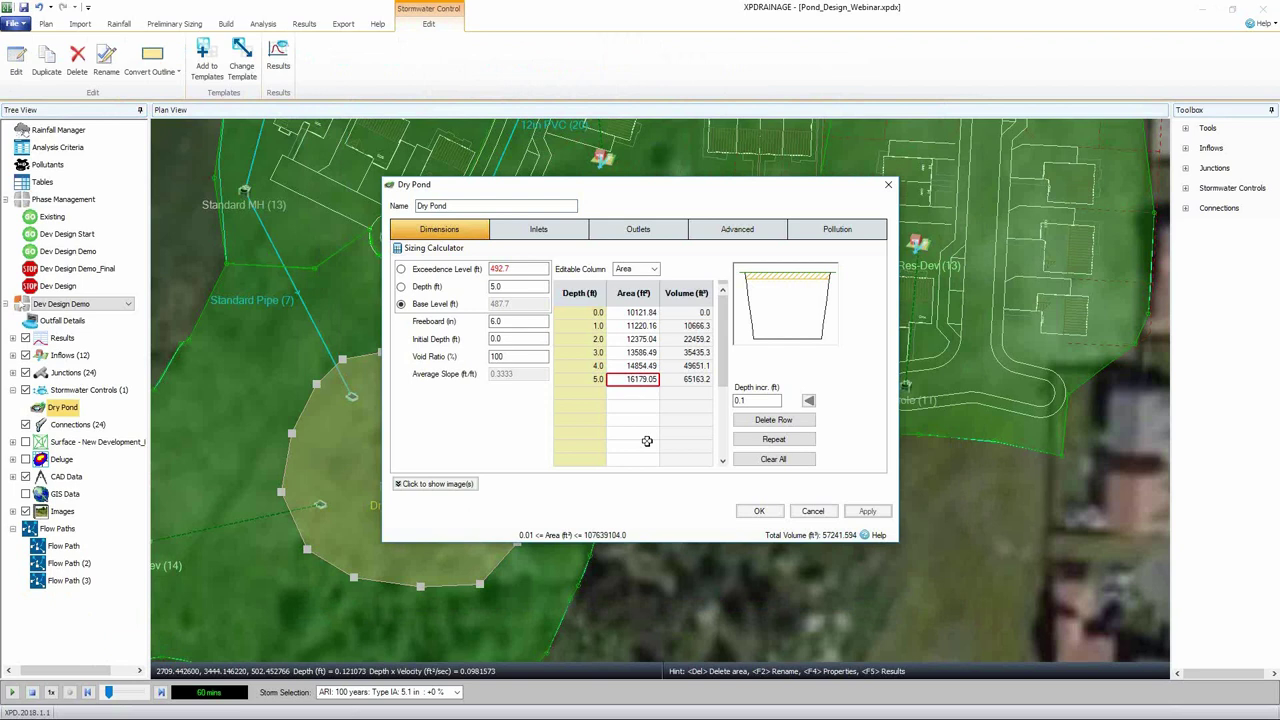
text(155)
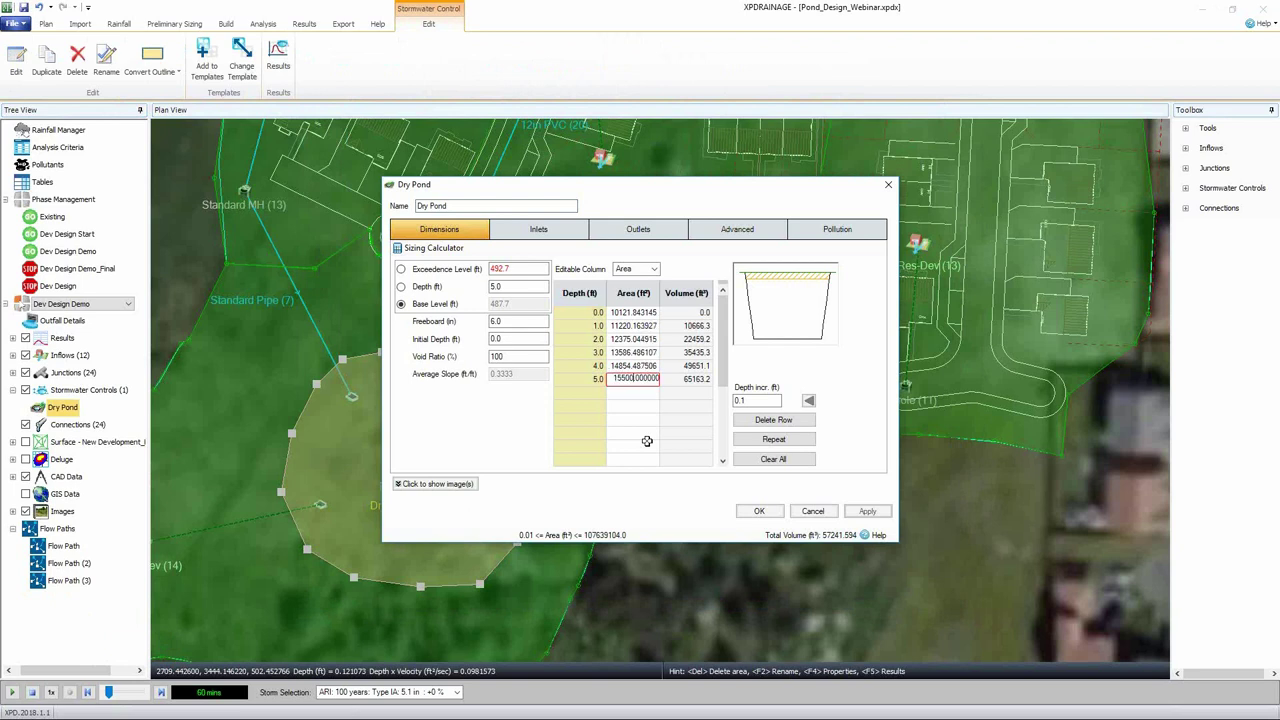
text(00)
key(Return)
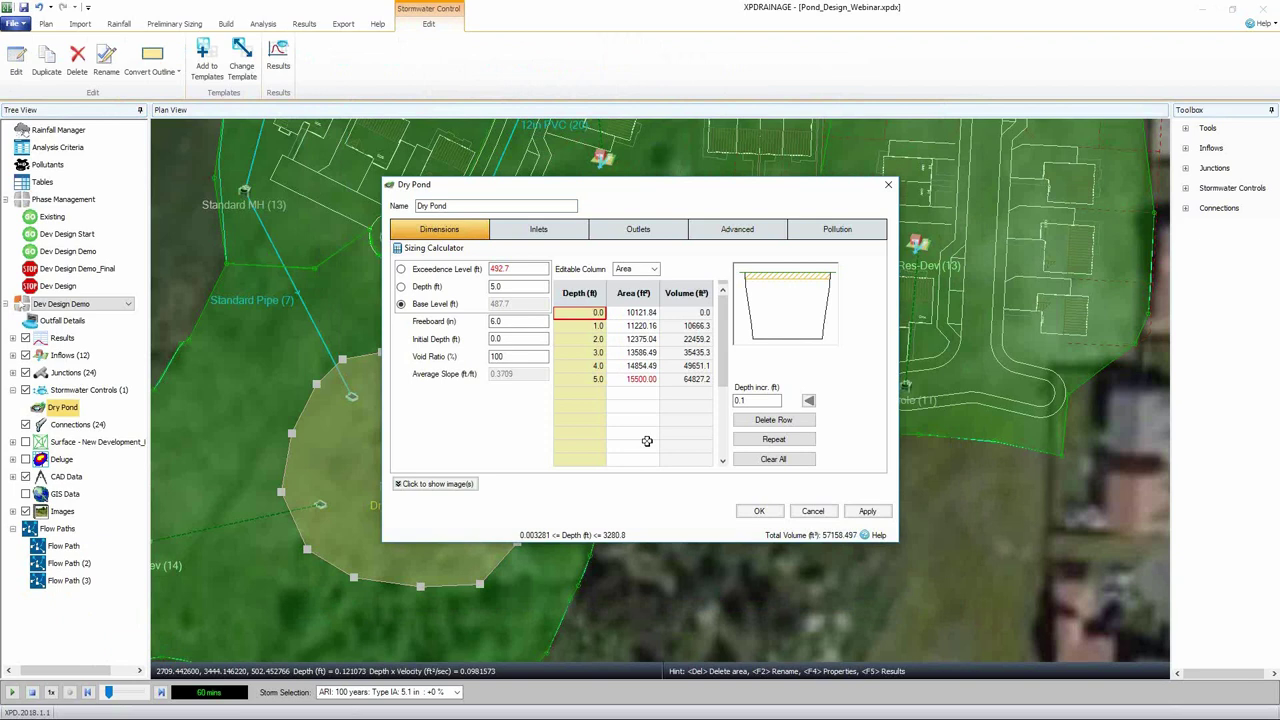
- Resize the Dry Pond using the Side Slope method at 0.3333 ft/ft, maintaining the top area, and apply the changes
click(440, 248)
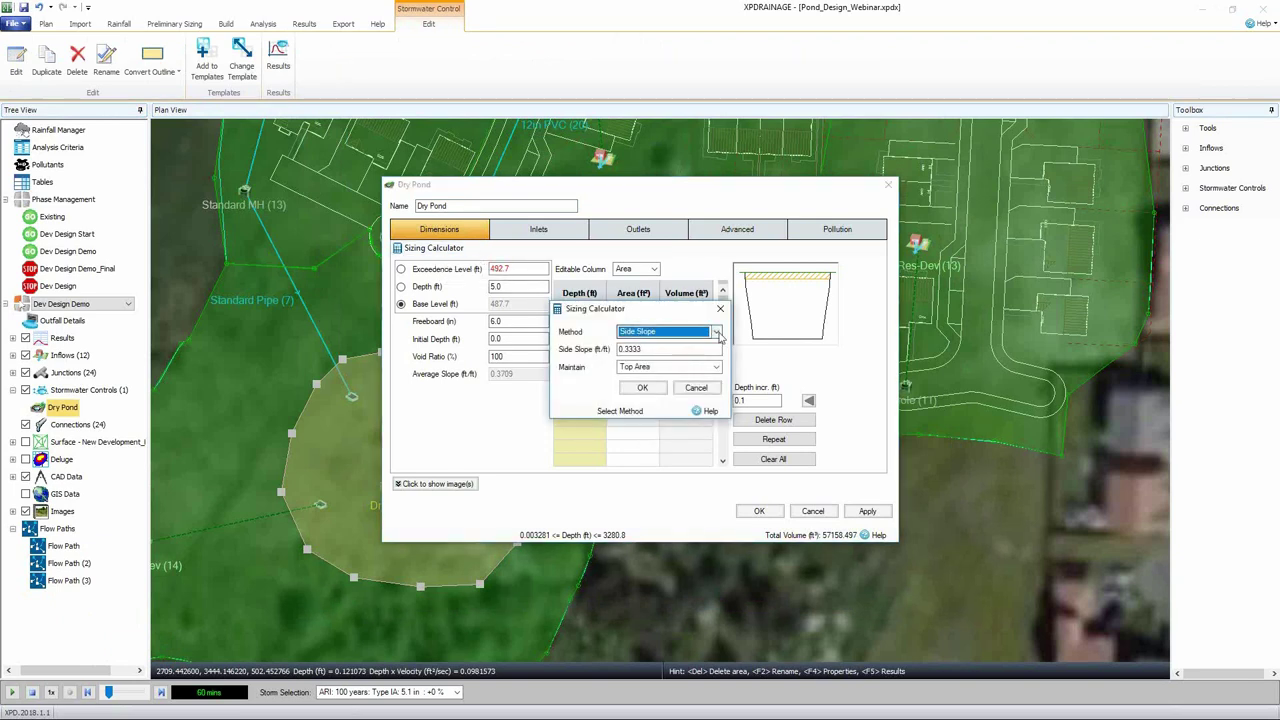
click(643, 388)
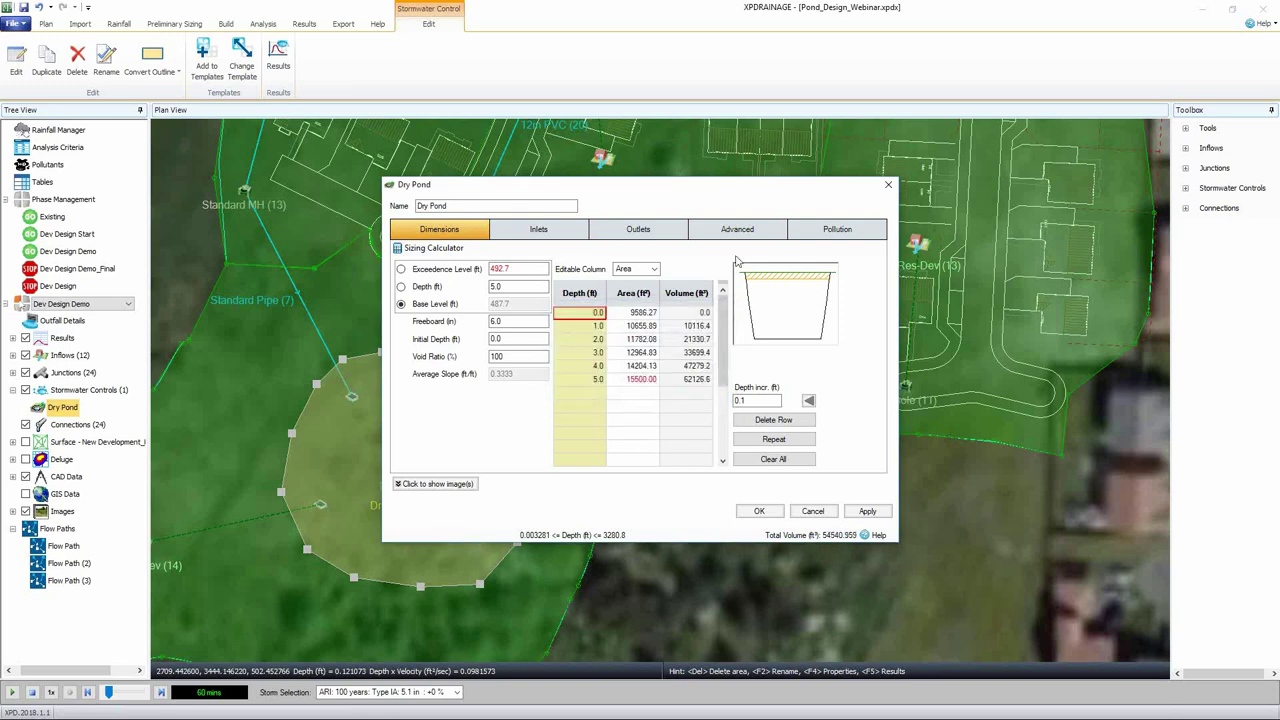
click(865, 513)
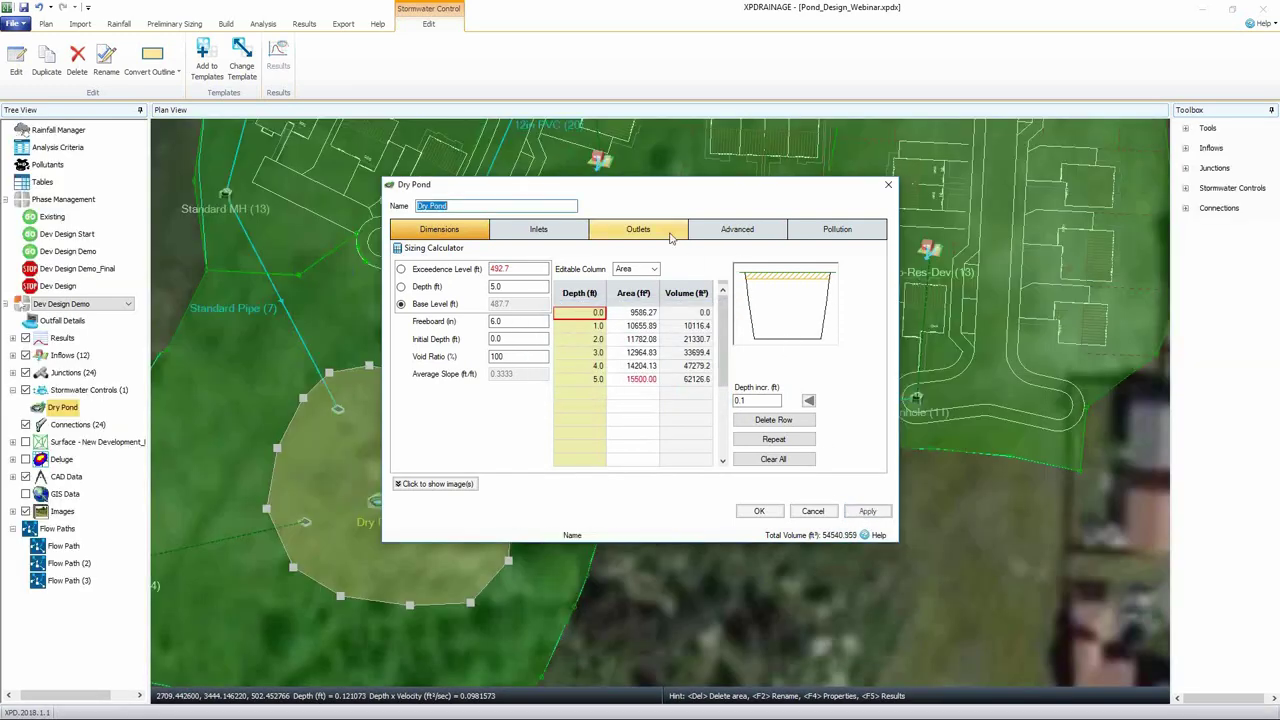
- Set the hiflow weir outlet's crest level to 491.9 ft and accept the Dry Pond's properties
click(668, 232)
click(428, 306)
click(706, 328)
click(709, 328)
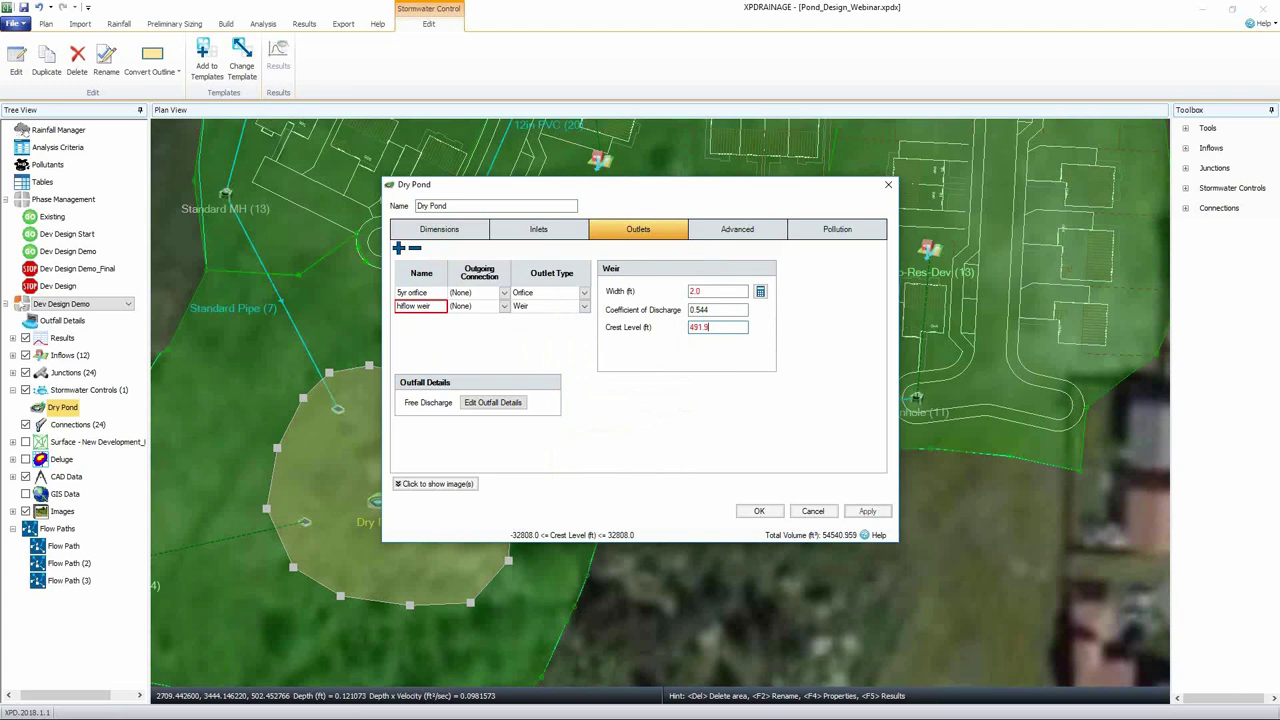
click(759, 511)
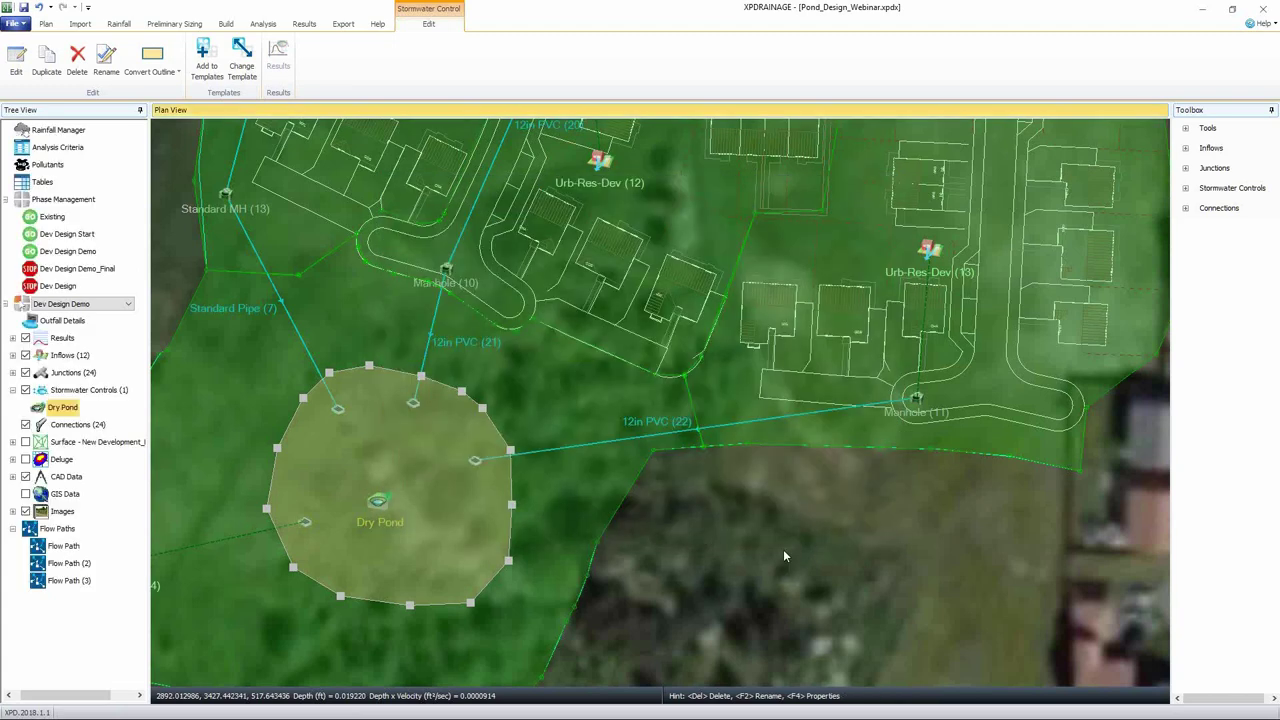
- Rerun the analysis of the Dev Design Demo phase with the reduced pond area
click(304, 24)
click(263, 24)
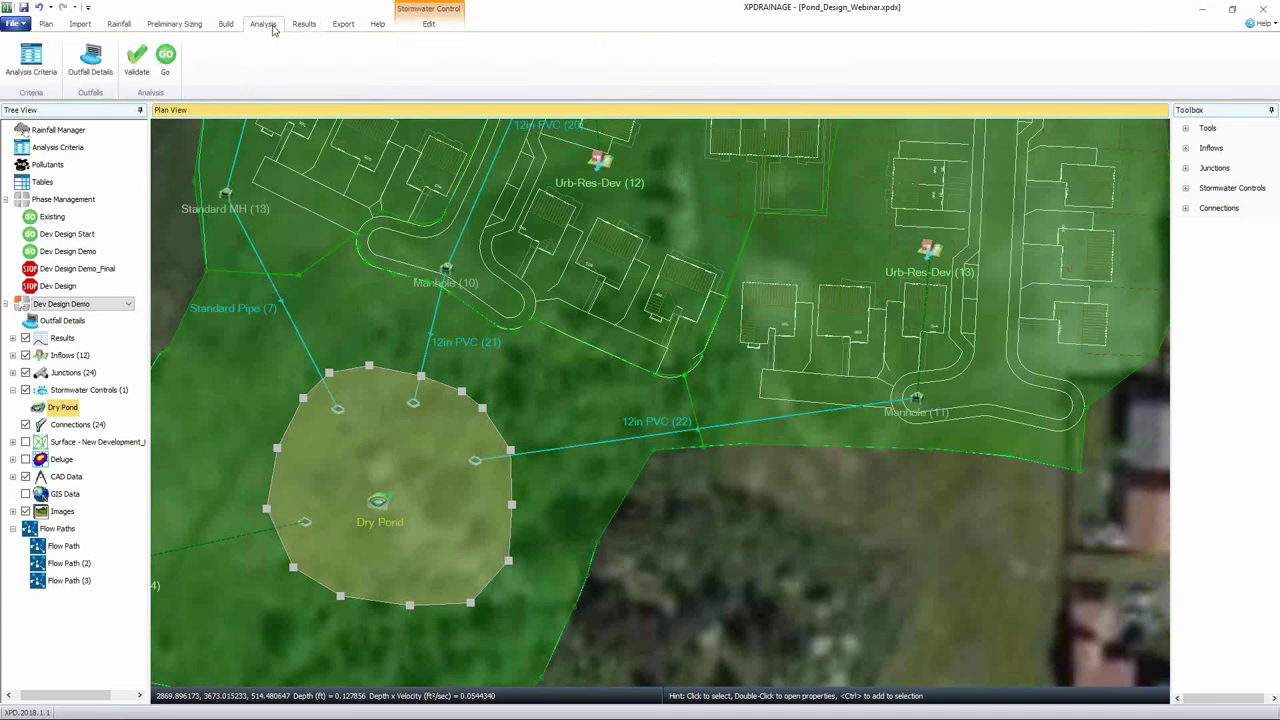
click(166, 56)
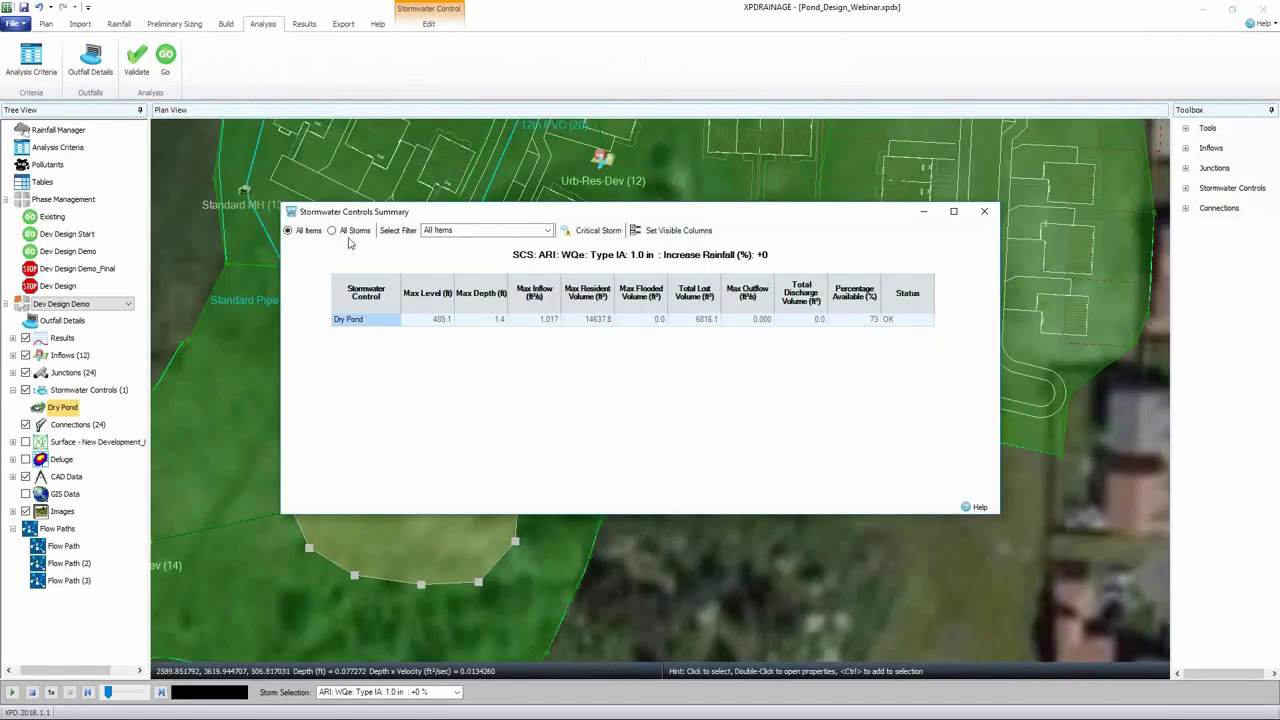
- Review the Dry Pond's summary results across all storms, checking the 100-year storm's available percentage and maximum depth, and close the summary
click(350, 230)
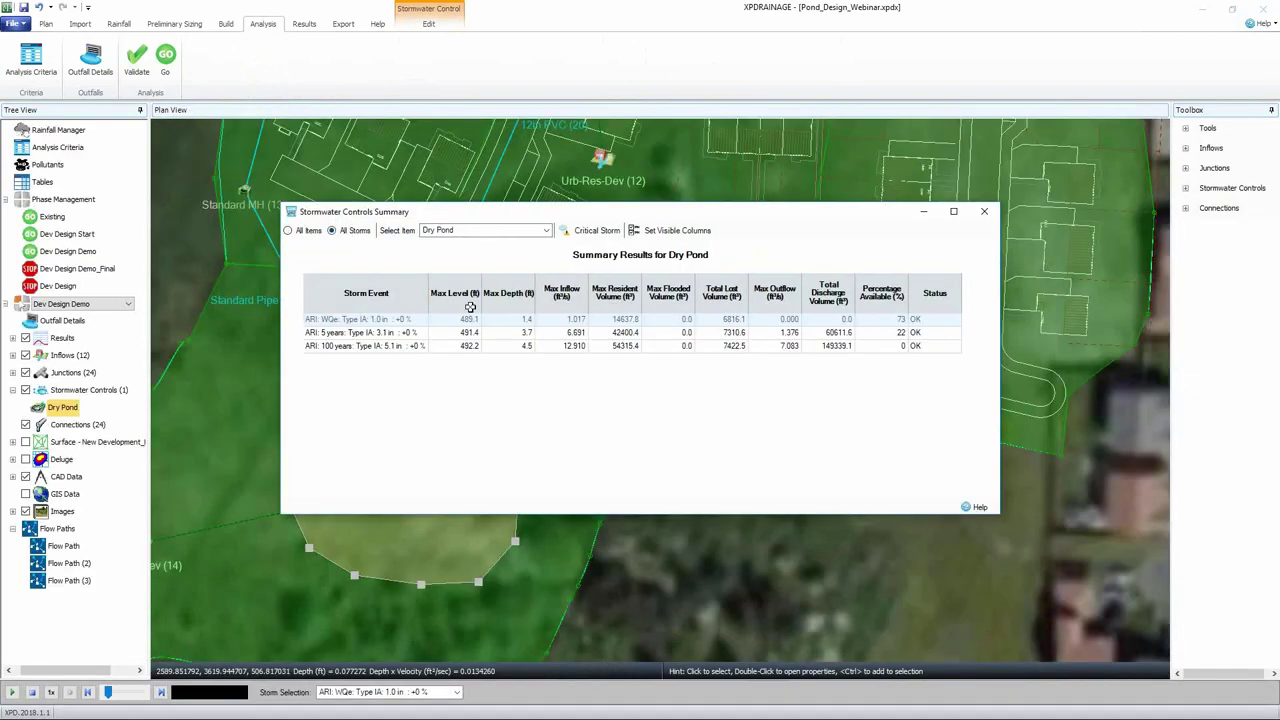
click(903, 347)
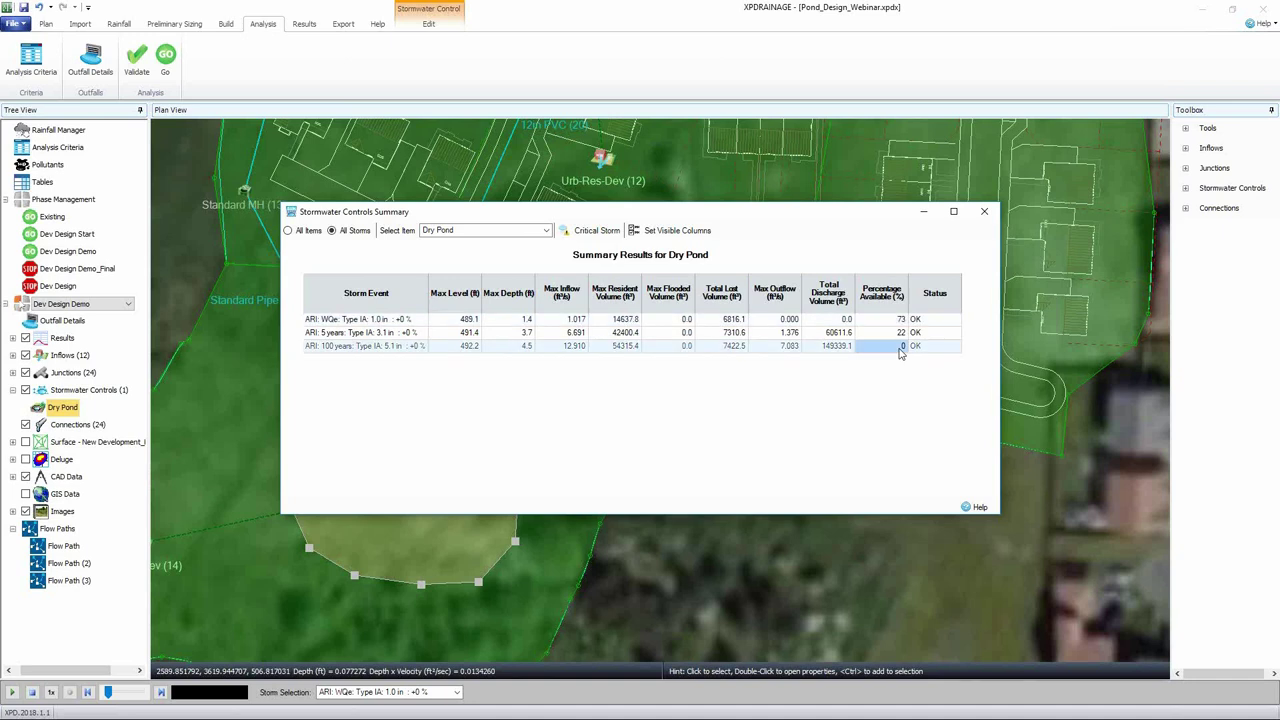
click(522, 346)
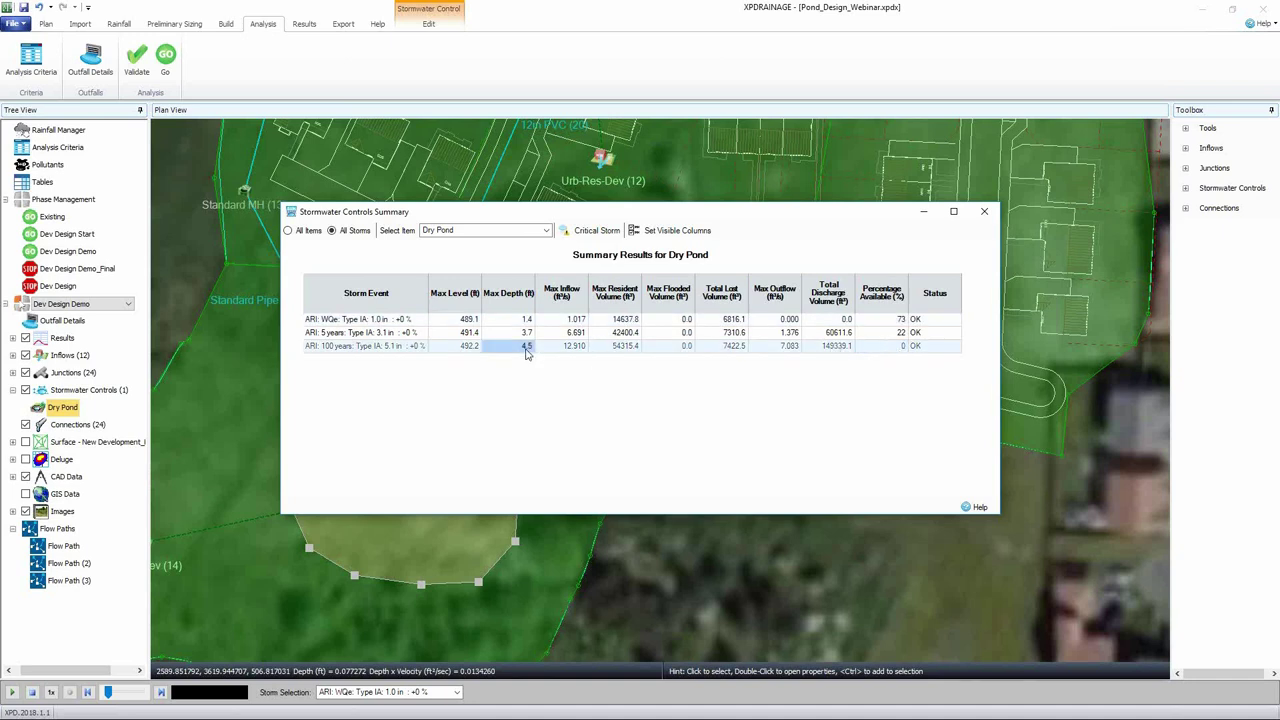
click(984, 214)
- Generate the Phases Report preview to compare the outflows of the existing and development phases, and close the report
click(304, 23)
click(632, 57)
click(403, 565)
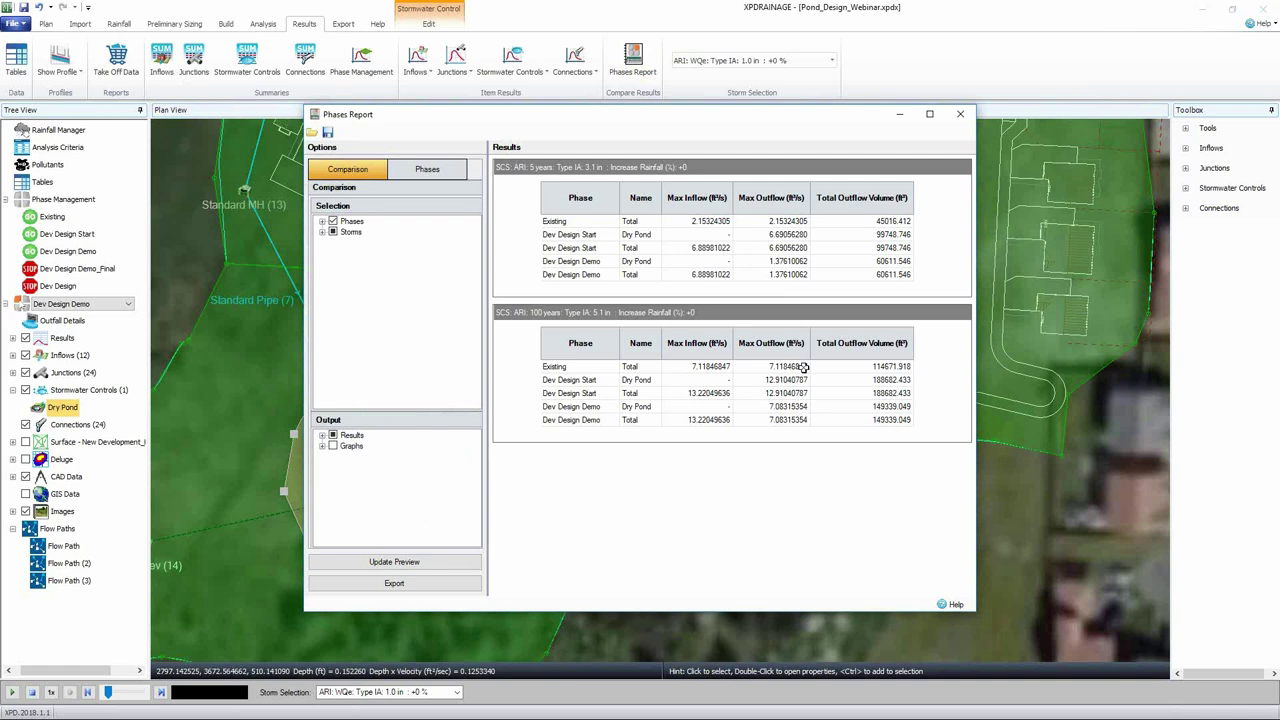
click(958, 116)
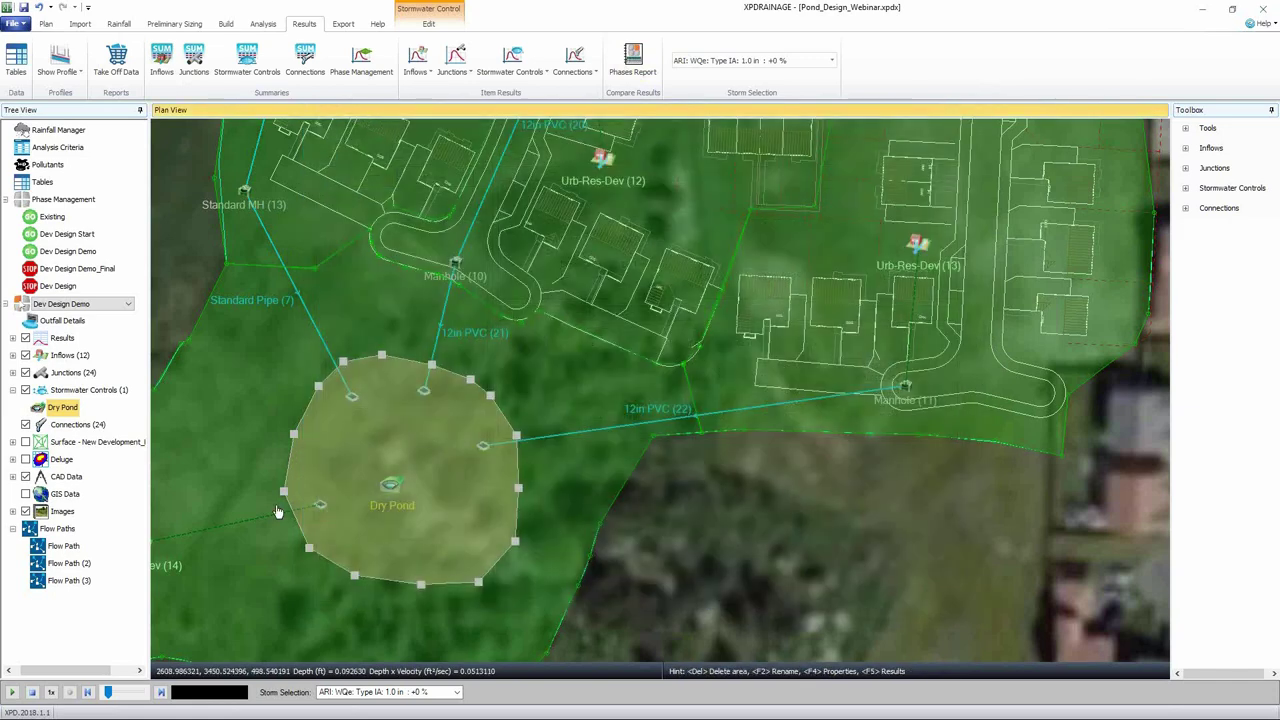
- Show the profile of Flow Path for the 100-year storm, inspect the water level at the Dry Pond, and close the profile
right_click(63, 545)
click(110, 655)
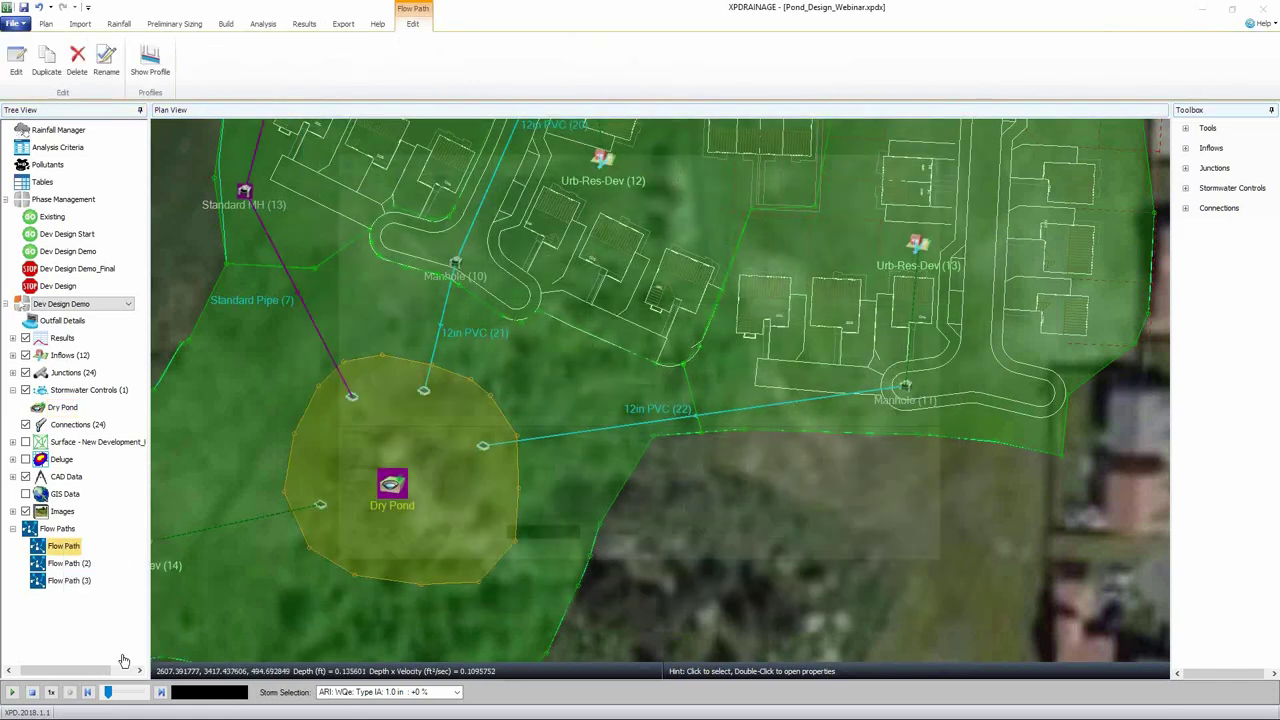
click(672, 540)
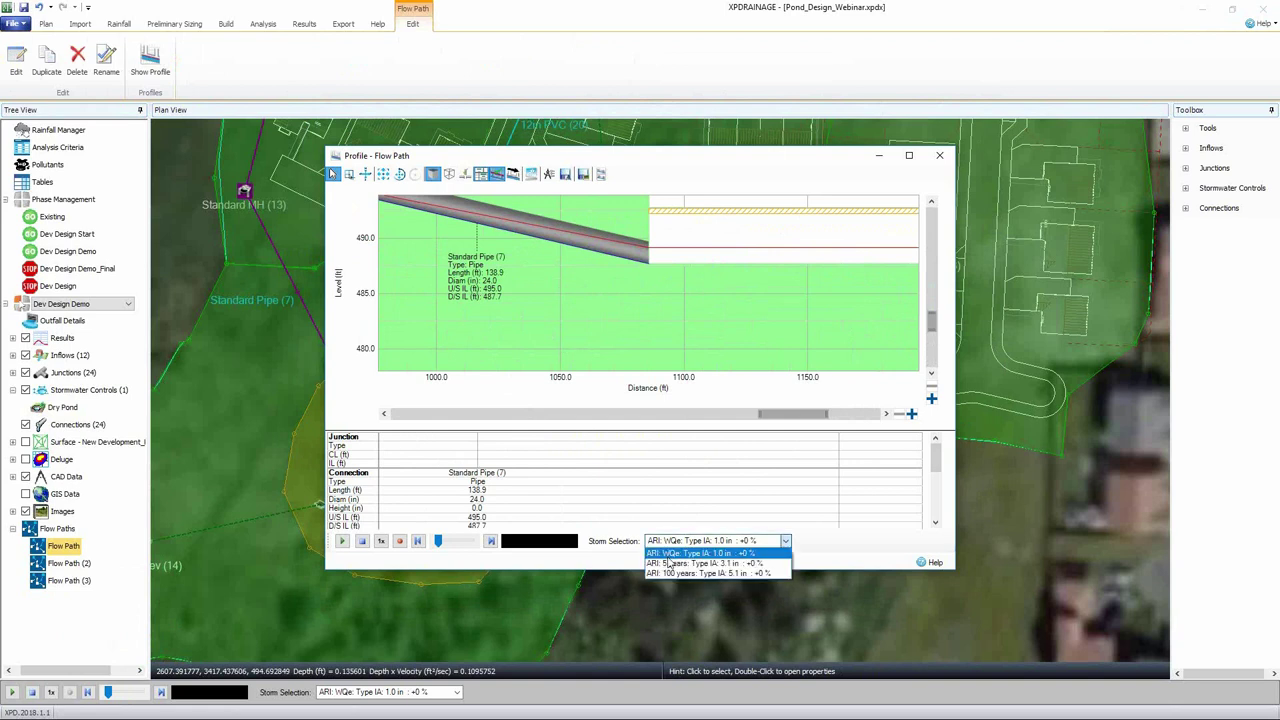
click(675, 574)
drag(860, 277, 680, 337)
scroll(635, 290, down, 1)
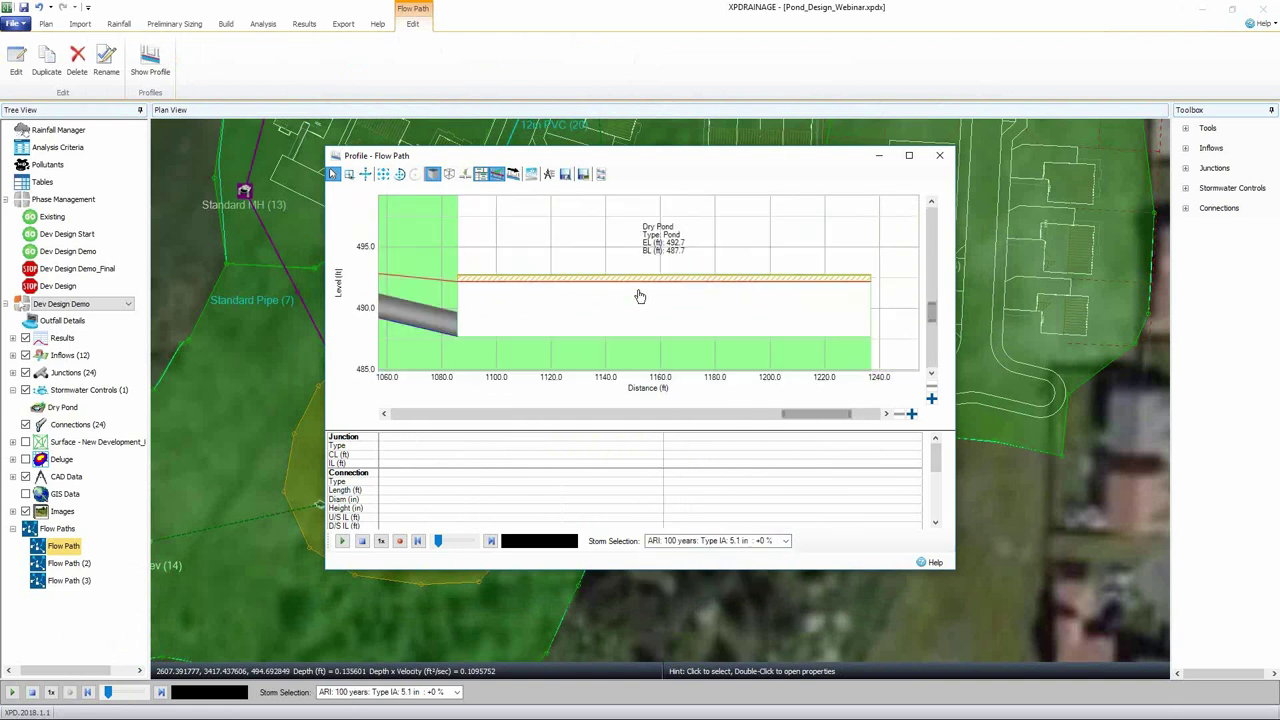
mouse_move(437, 540)
mouse_down()
mouse_move(472, 543)
mouse_move(437, 541)
mouse_up()
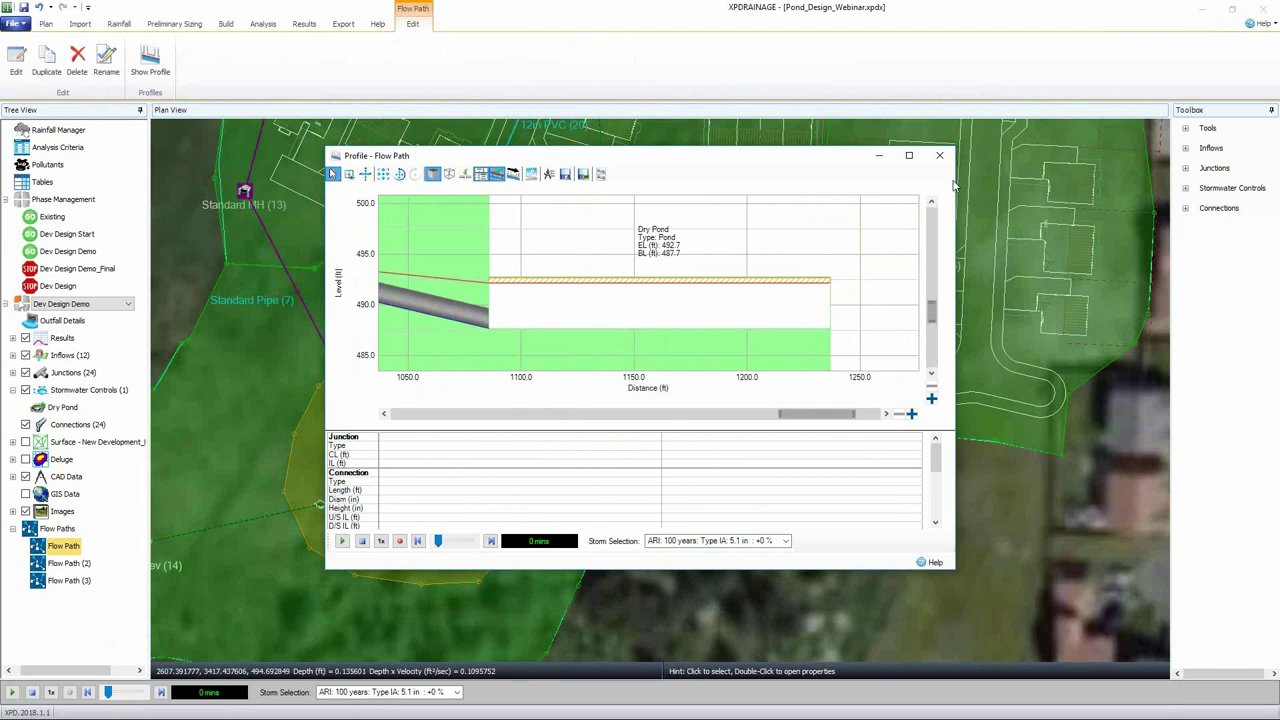
click(945, 157)
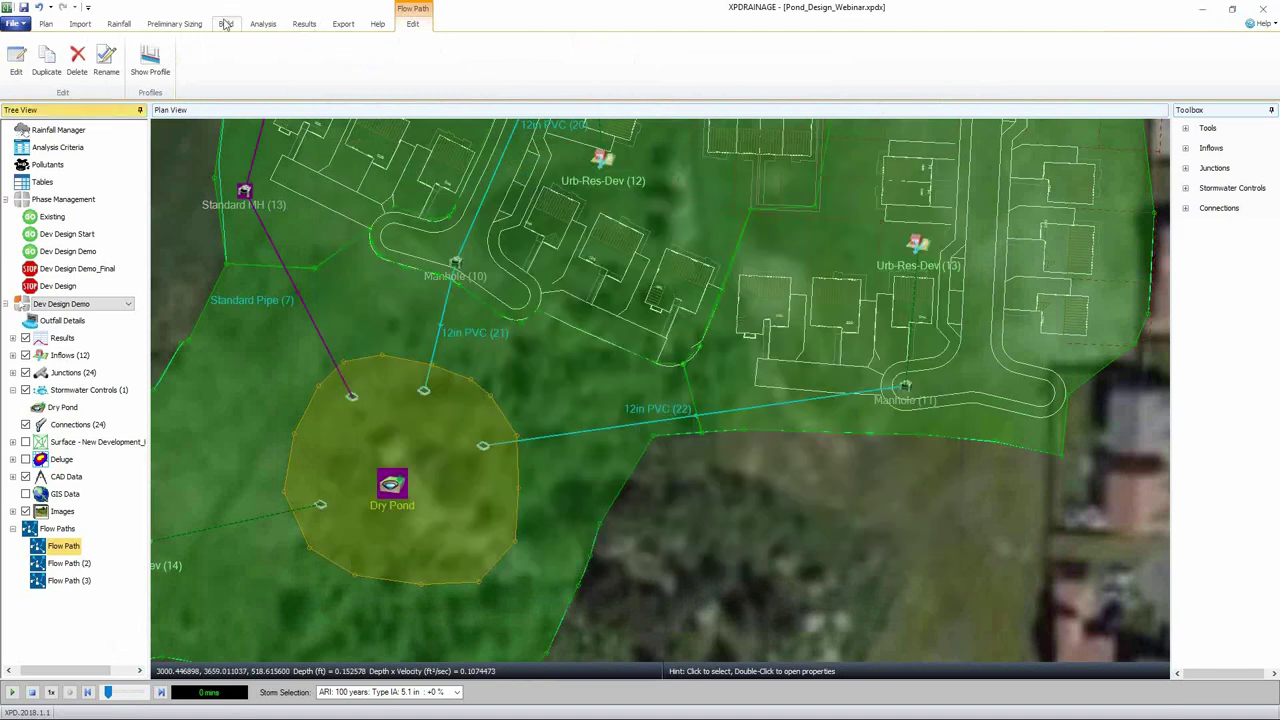
- Calculate the Water Quality Volume with the Runoff Reduction method, review the subcatchment and stormwater control breakdowns, and accept the dialog
click(177, 24)
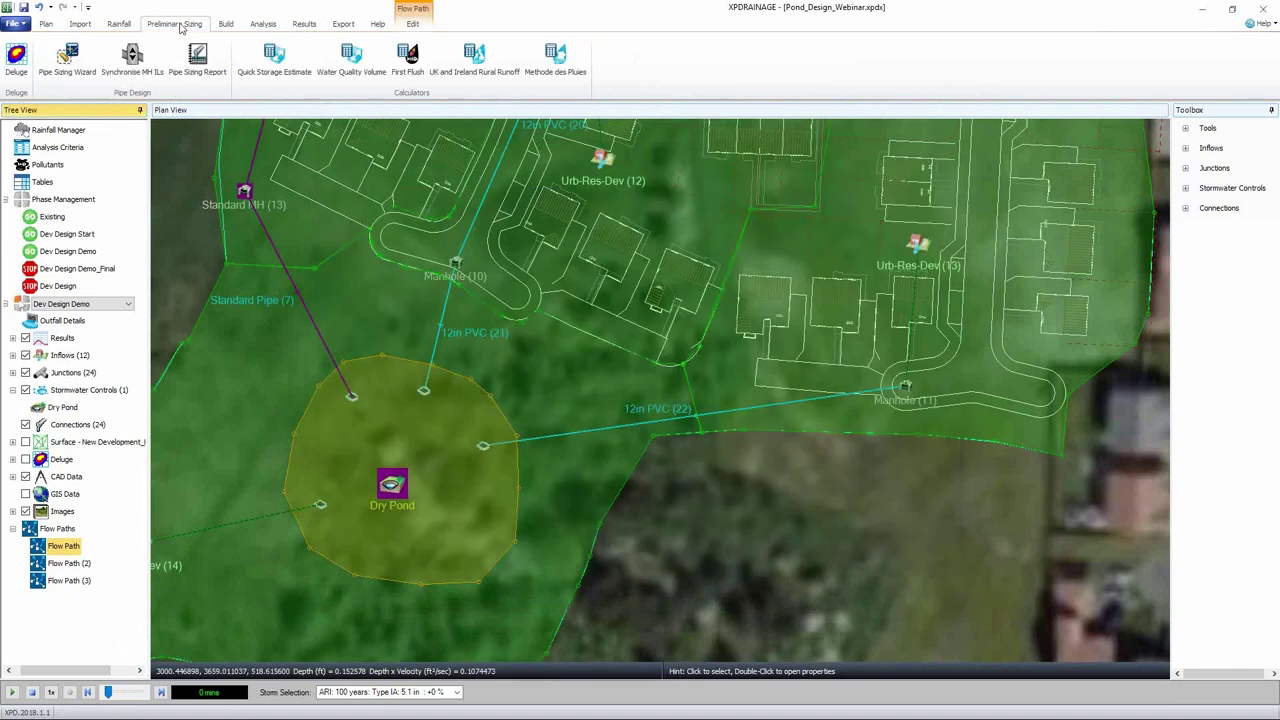
click(352, 60)
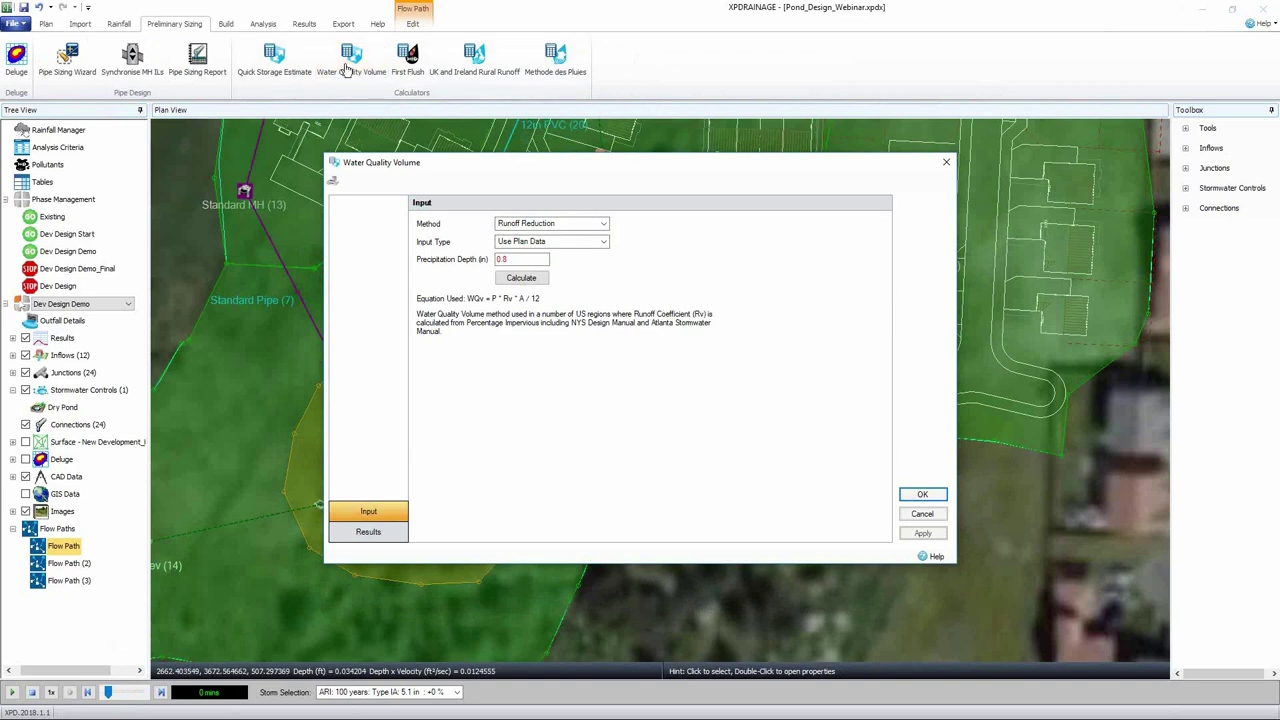
click(522, 278)
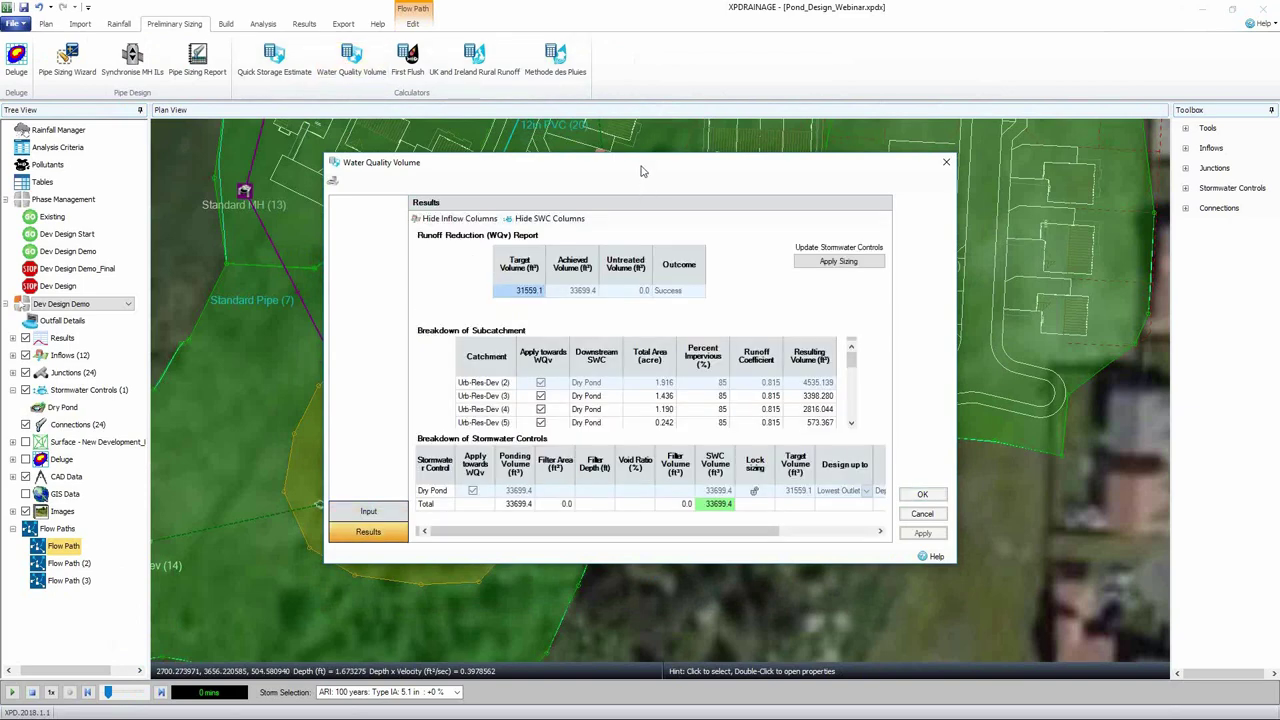
drag(640, 170, 551, 126)
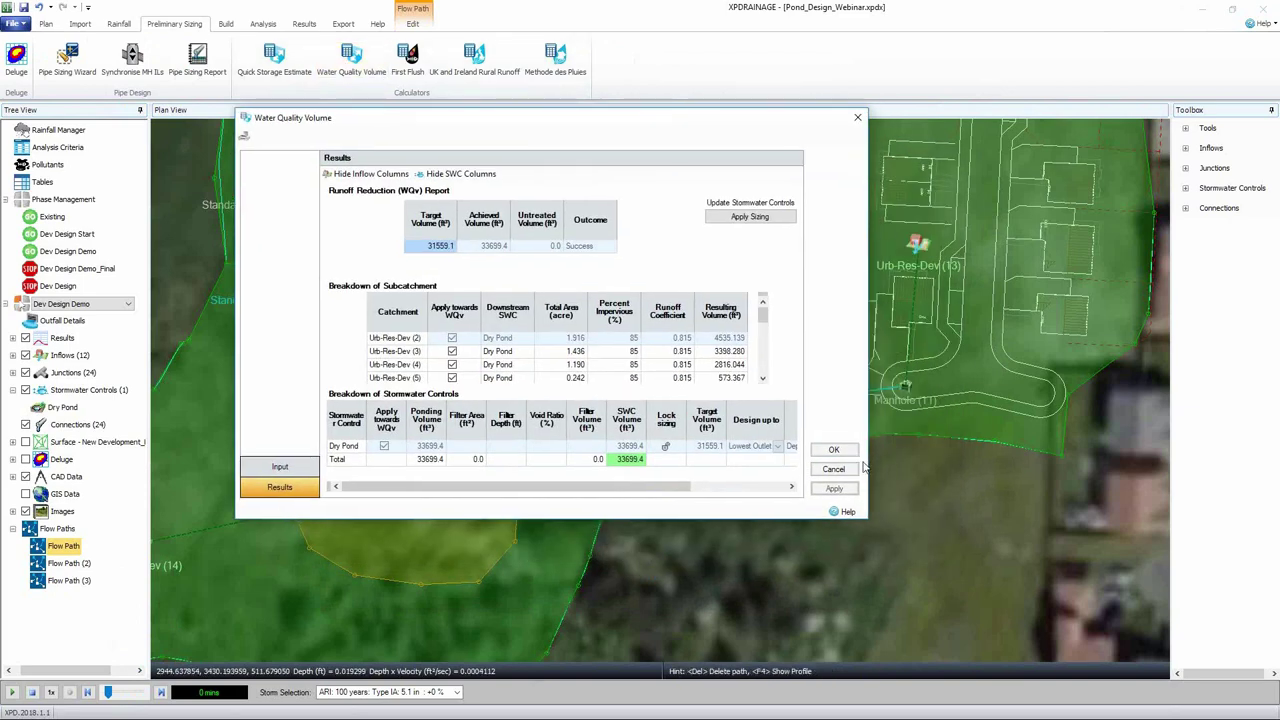
drag(868, 518, 1104, 612)
mouse_move(879, 336)
mouse_down()
mouse_move(880, 394)
mouse_move(879, 361)
mouse_up()
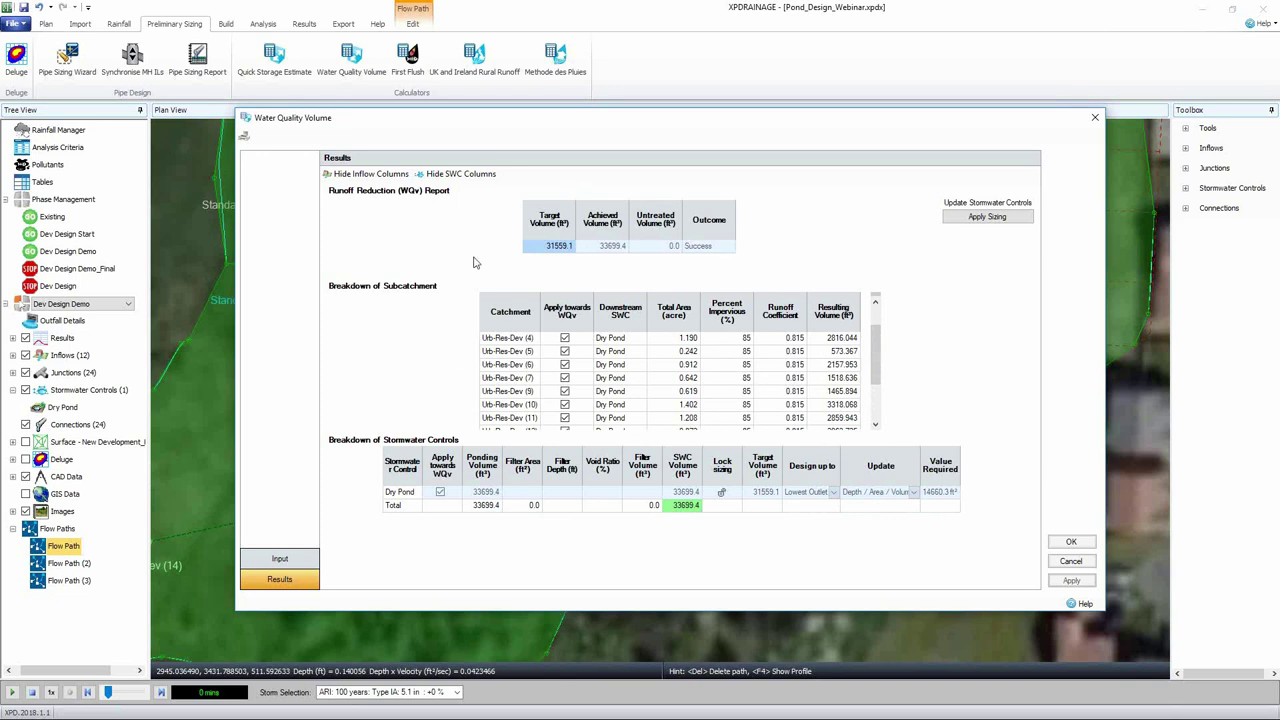
click(1073, 545)
- Recheck the Stormwater Controls Summary for the Dry Pond across all storms and close it
click(305, 25)
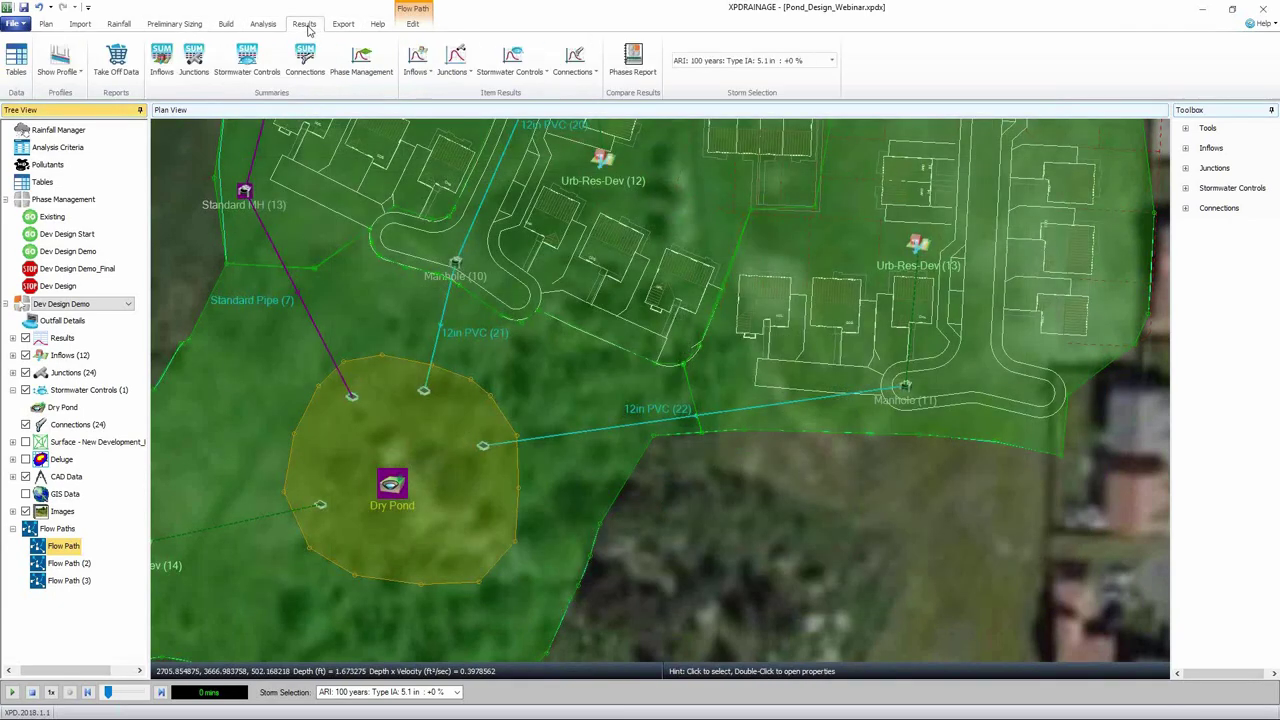
click(247, 58)
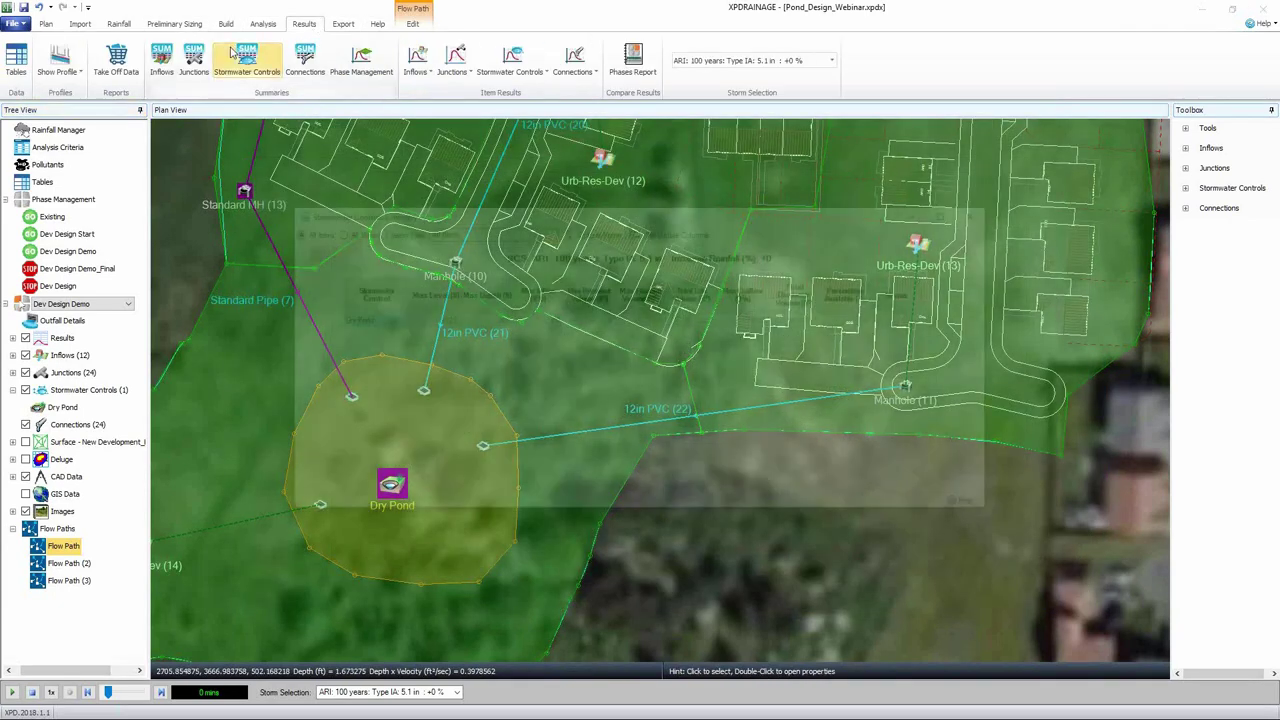
click(355, 231)
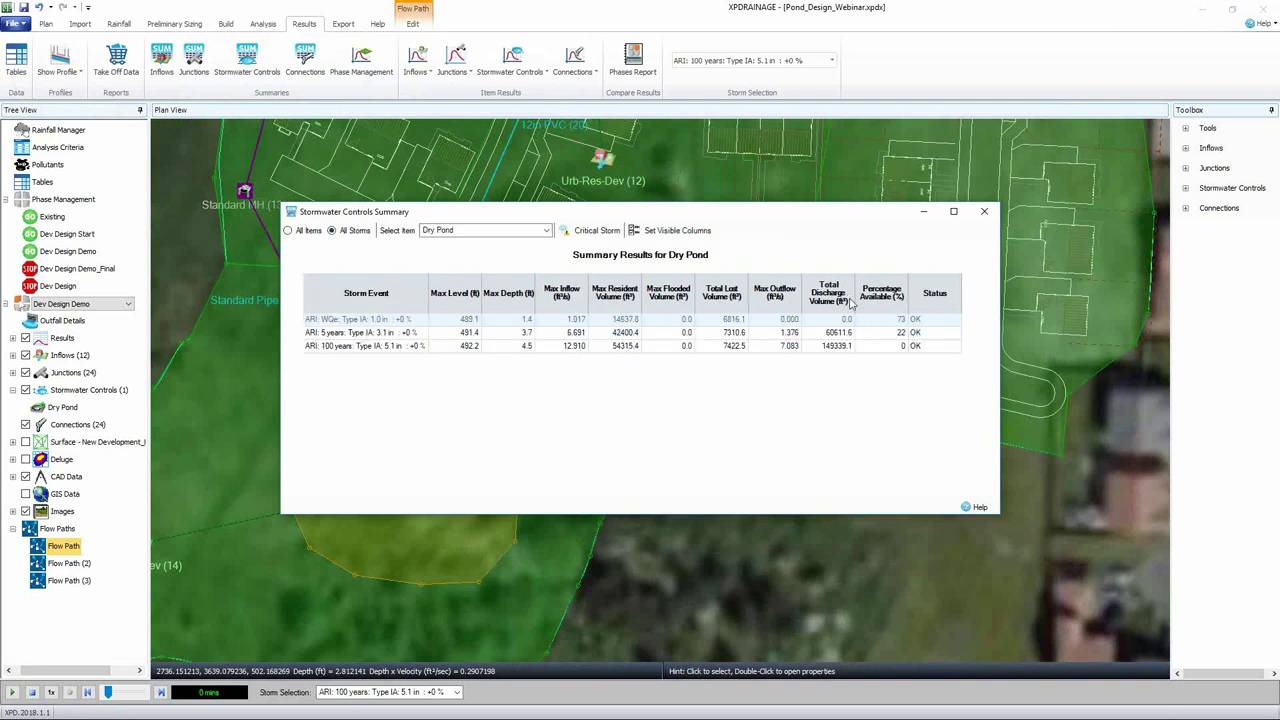
click(984, 214)
- Open the Tables, enlarge the window to review the inflow areas and results of Dev Design Demo, and close it
click(42, 183)
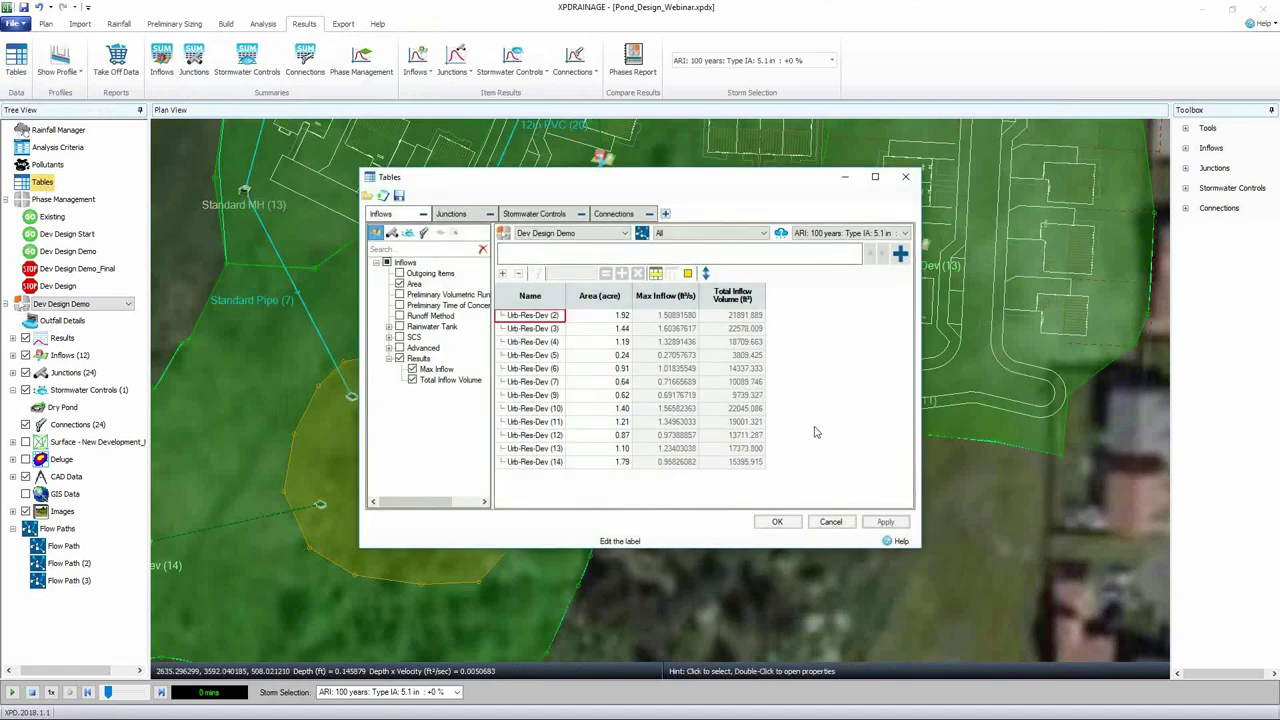
drag(768, 178, 691, 149)
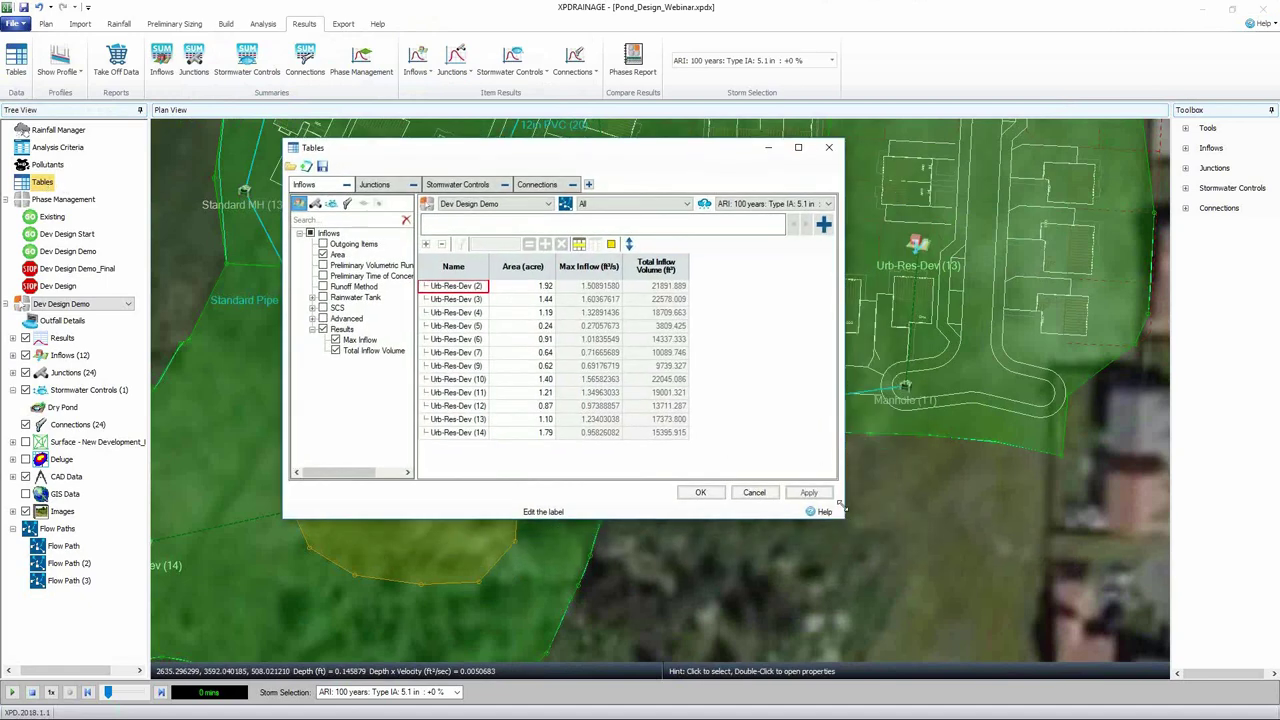
drag(845, 518, 876, 533)
drag(1093, 615, 1094, 617)
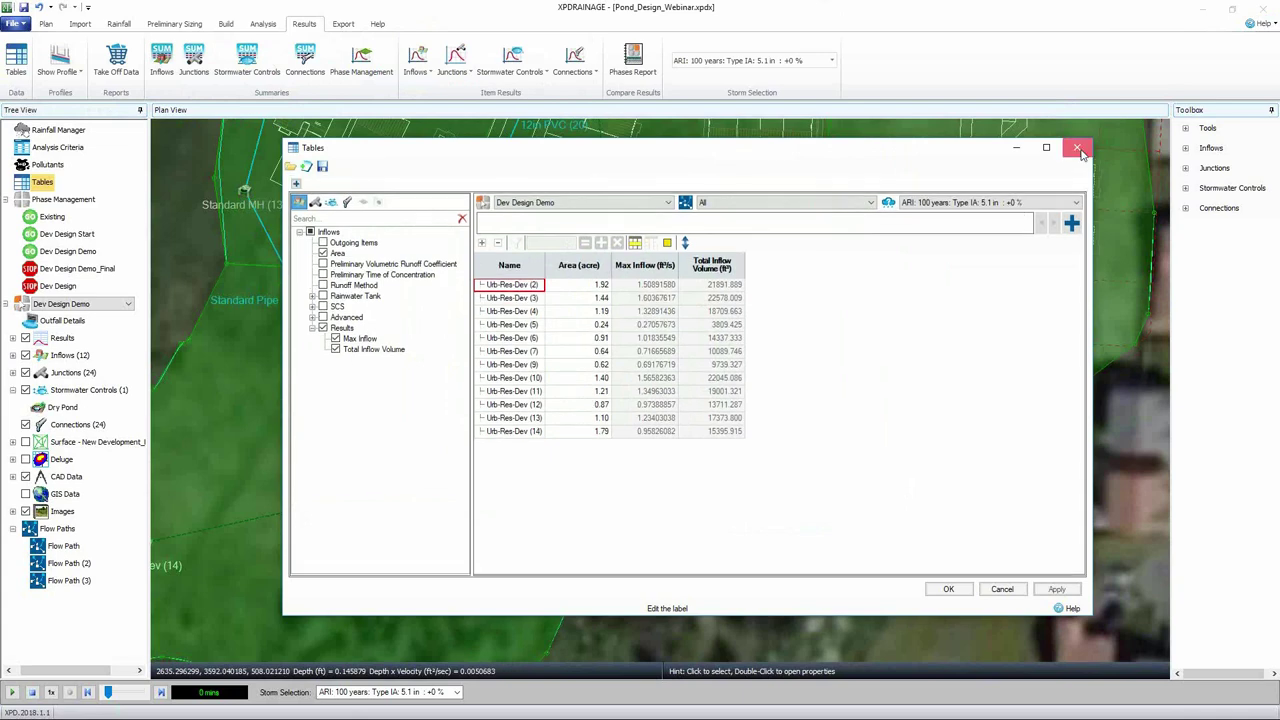
click(1077, 148)
click(672, 560)
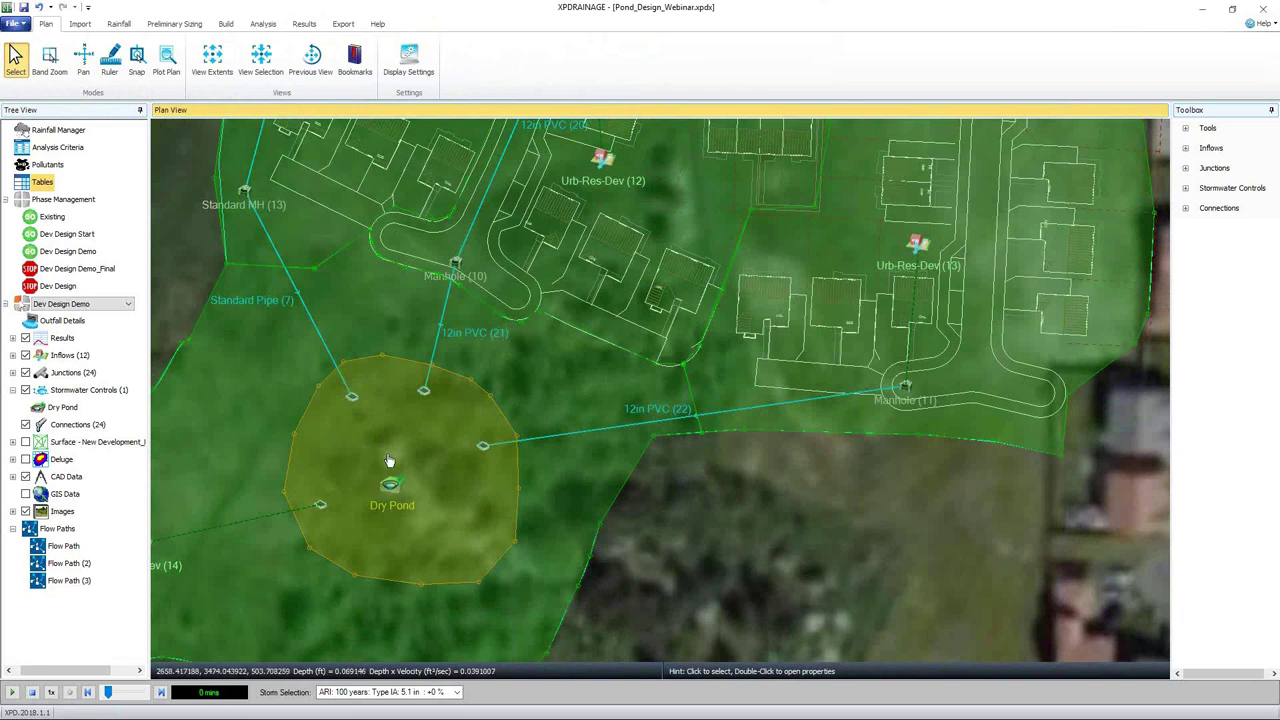
- Show the profile of Flow Path, preview its printable plot, and close both the plot and the profile
click(343, 25)
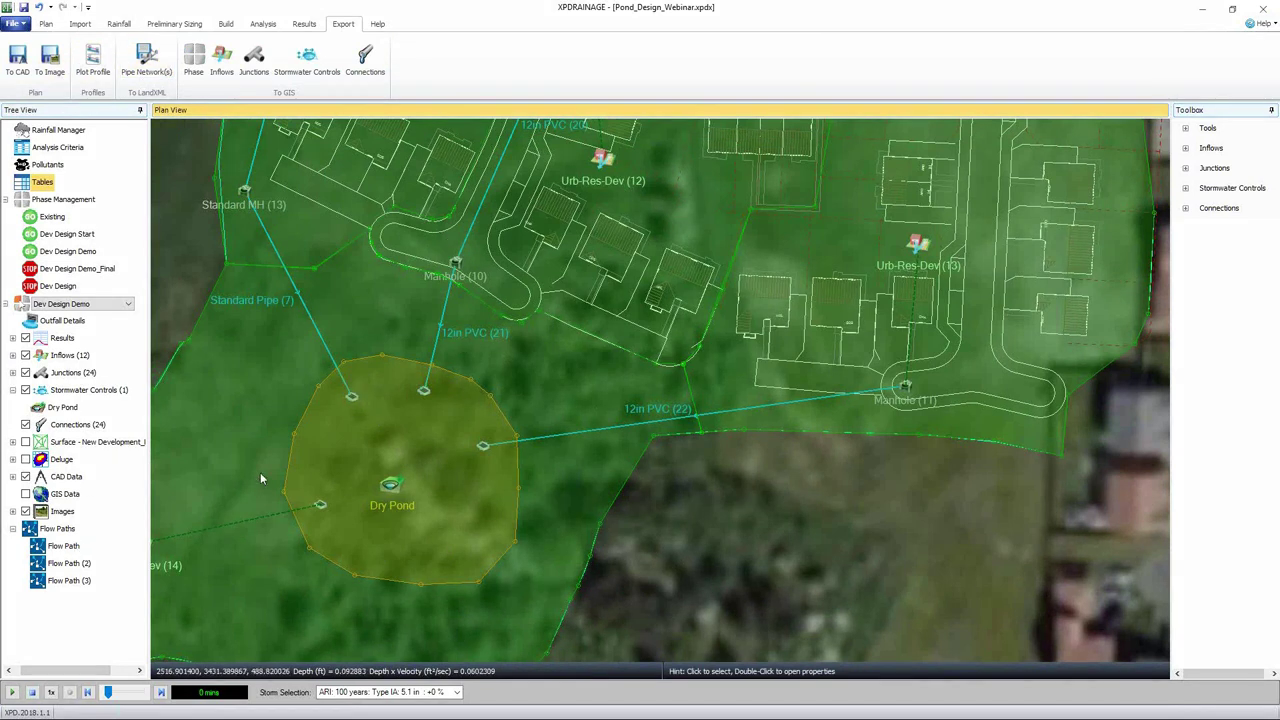
right_click(64, 545)
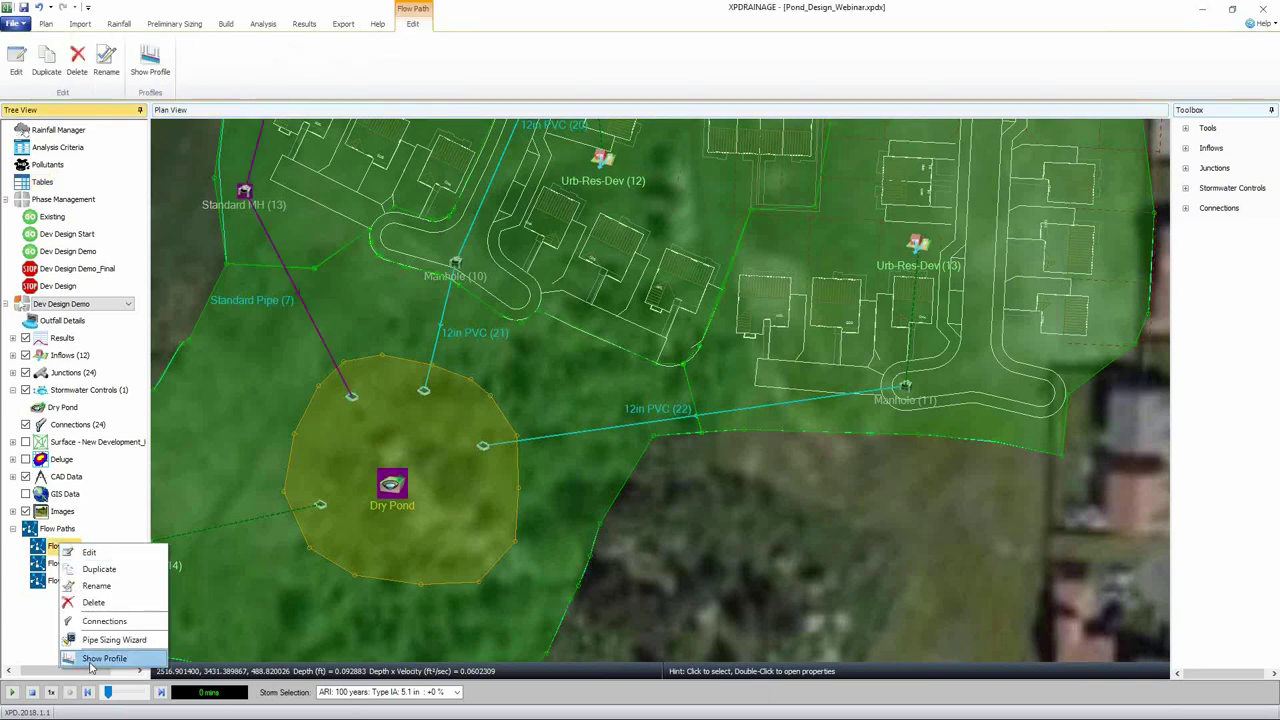
click(90, 663)
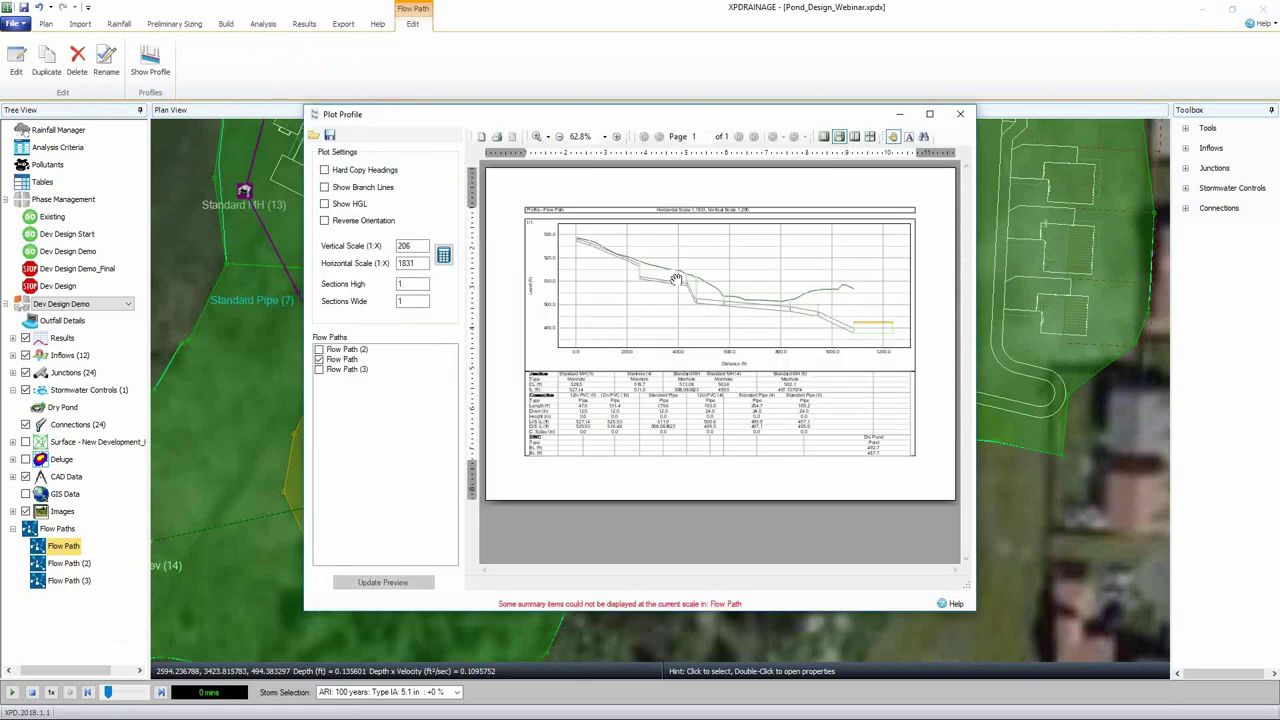
click(961, 115)
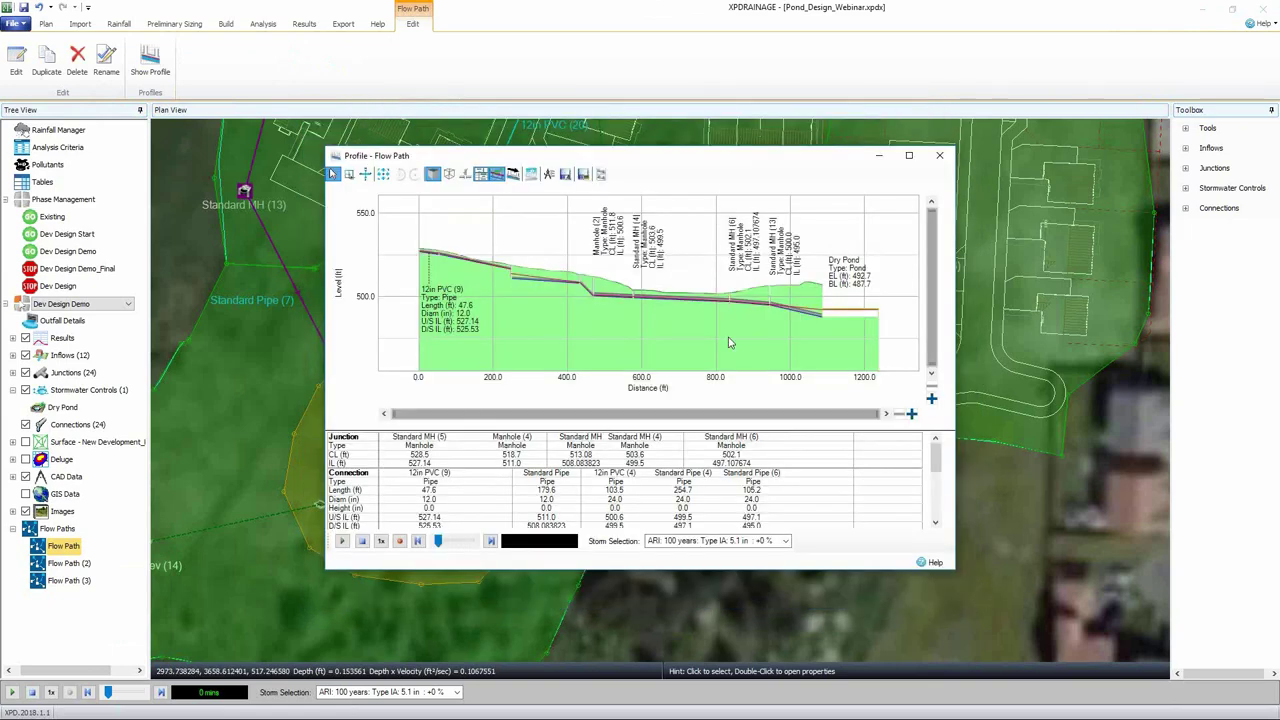
click(940, 158)
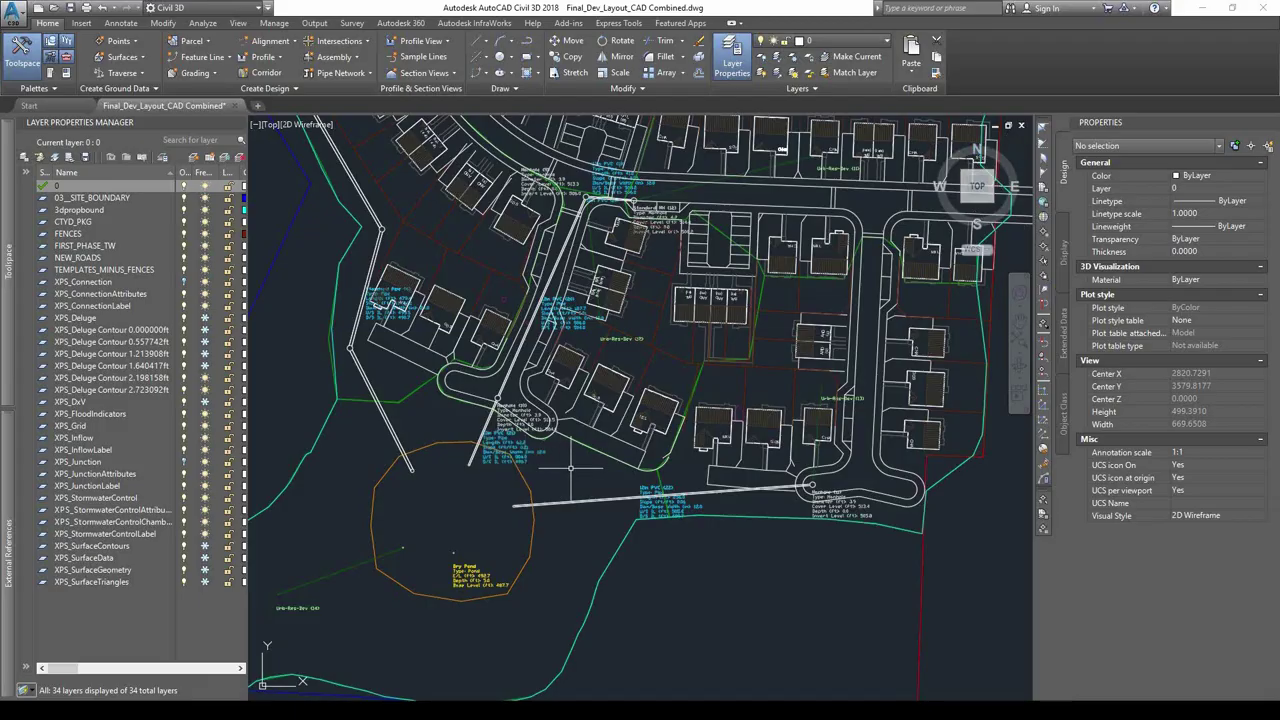
- In the Civil 3D drawing, examine the exported pond and pipe network, inspect structure Standard MH (6)'s rim and sump elevations, and clear the selection
middle_drag(571, 472, 613, 533)
scroll(601, 502, down, 3)
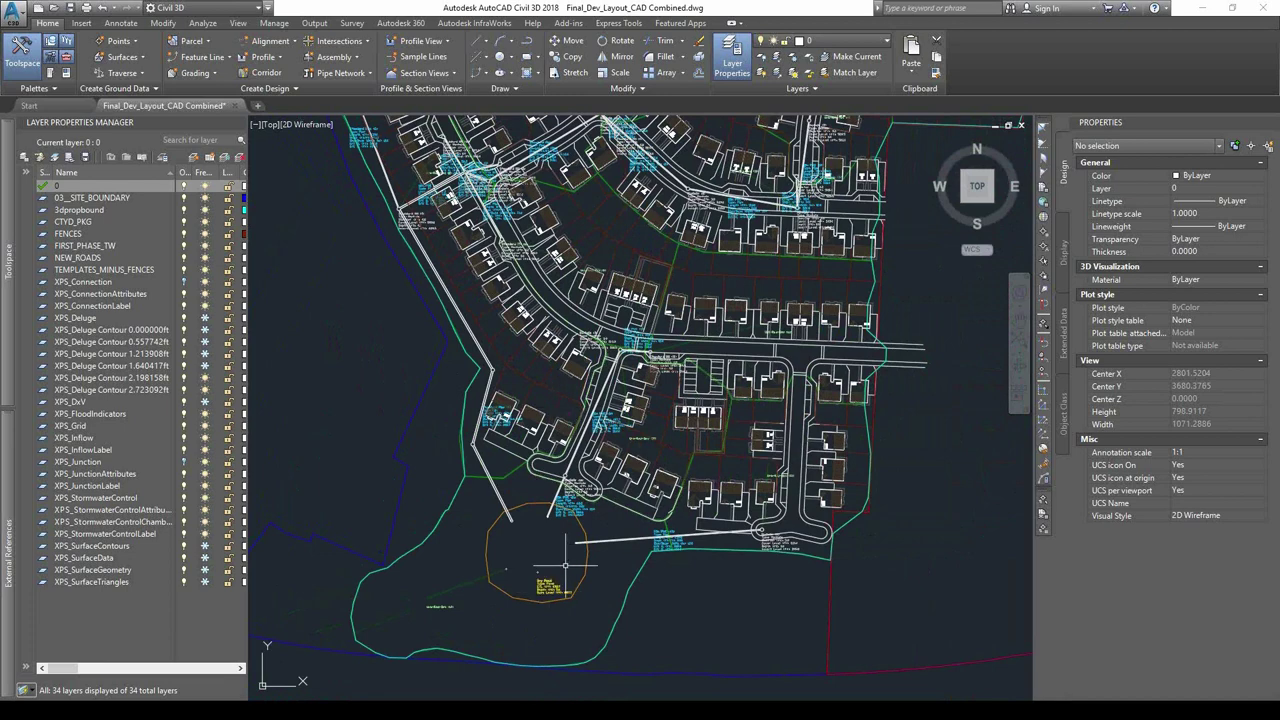
scroll(565, 565, up, 4)
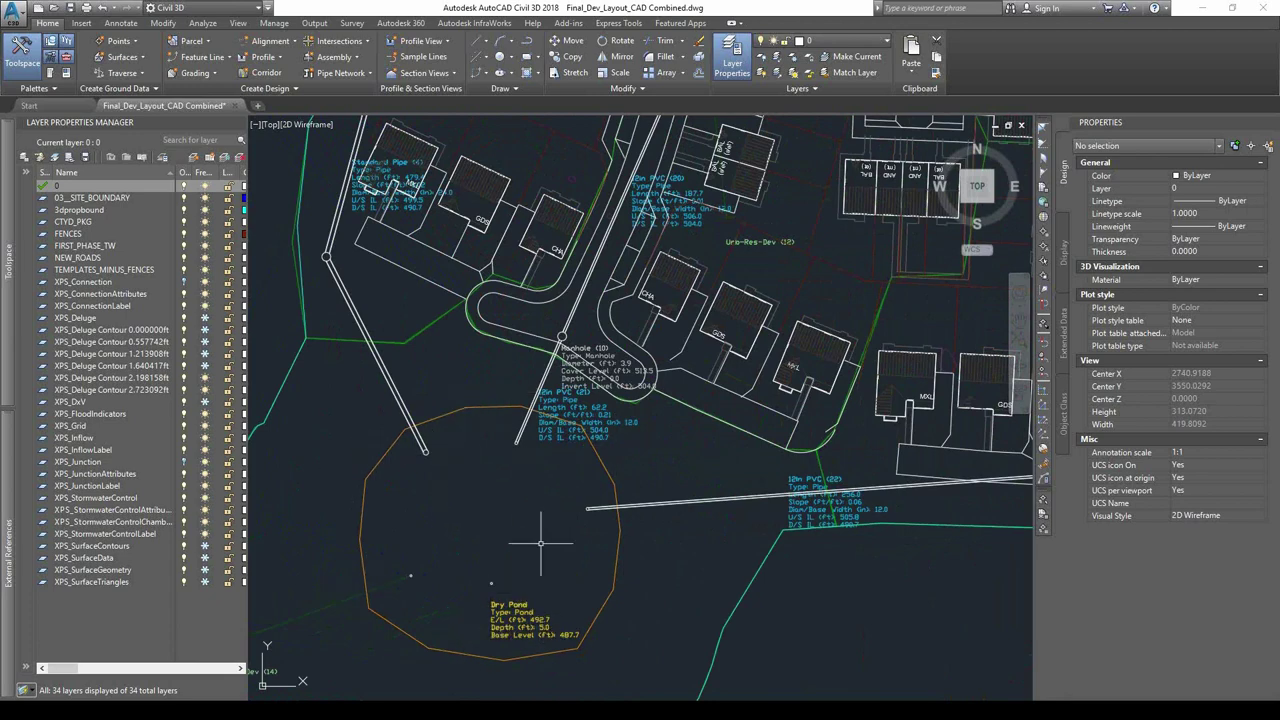
middle_drag(530, 523, 590, 694)
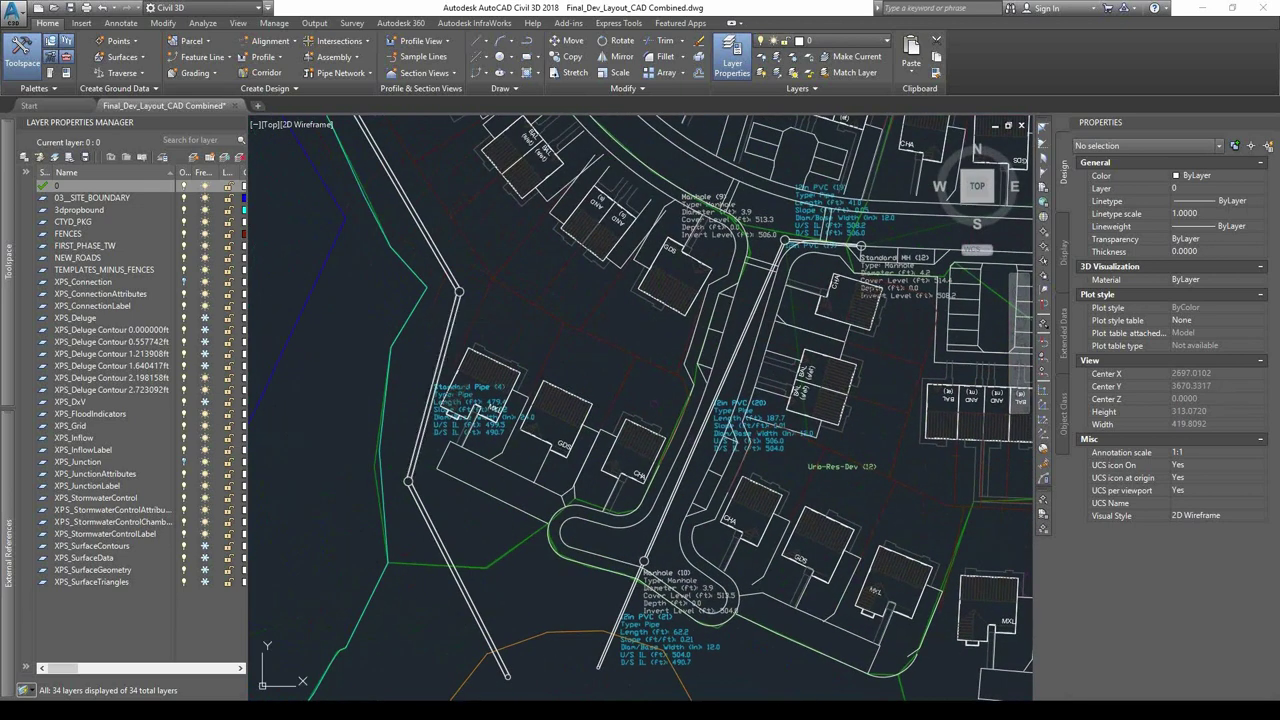
click(453, 319)
key(Escape)
click(459, 291)
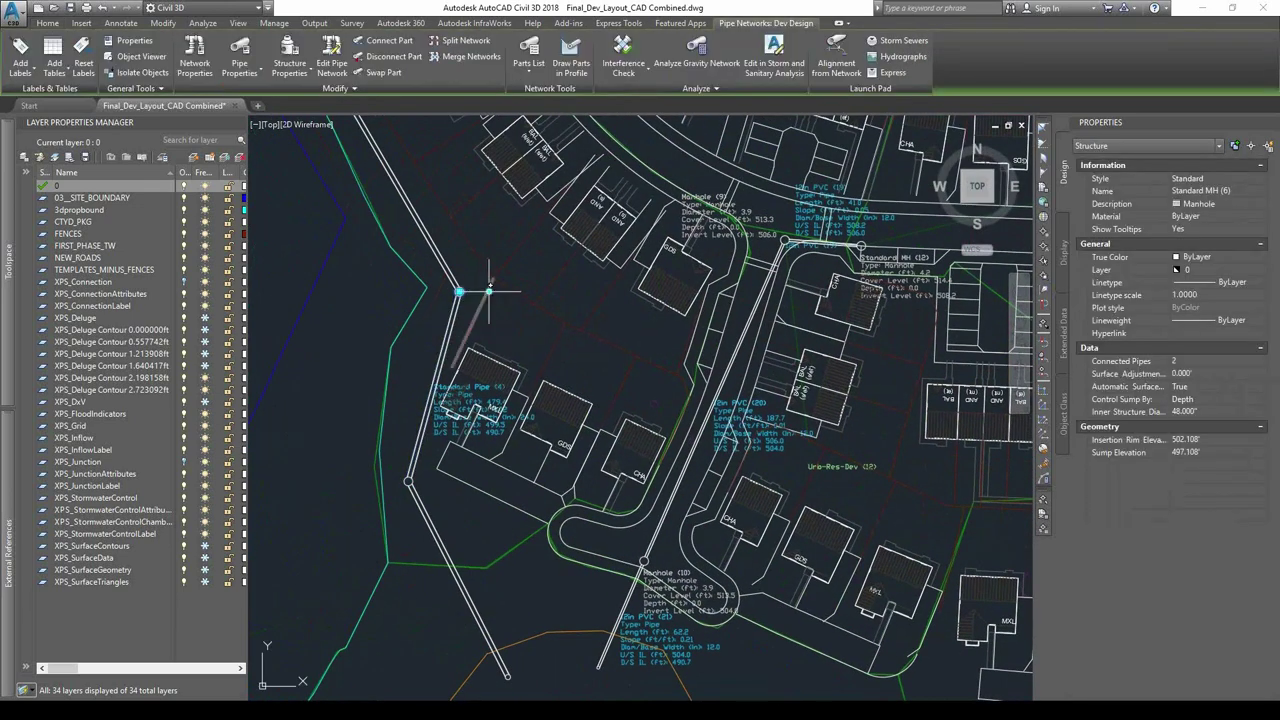
click(1185, 452)
click(1184, 451)
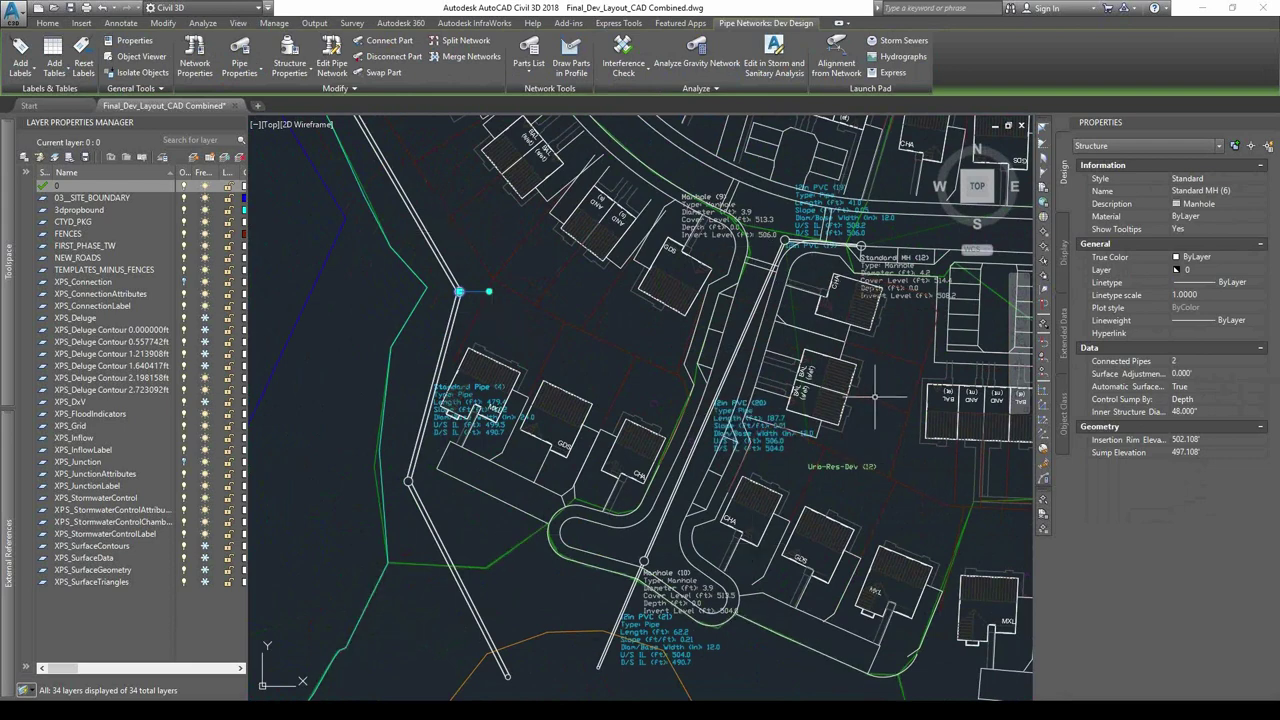
key(Escape)
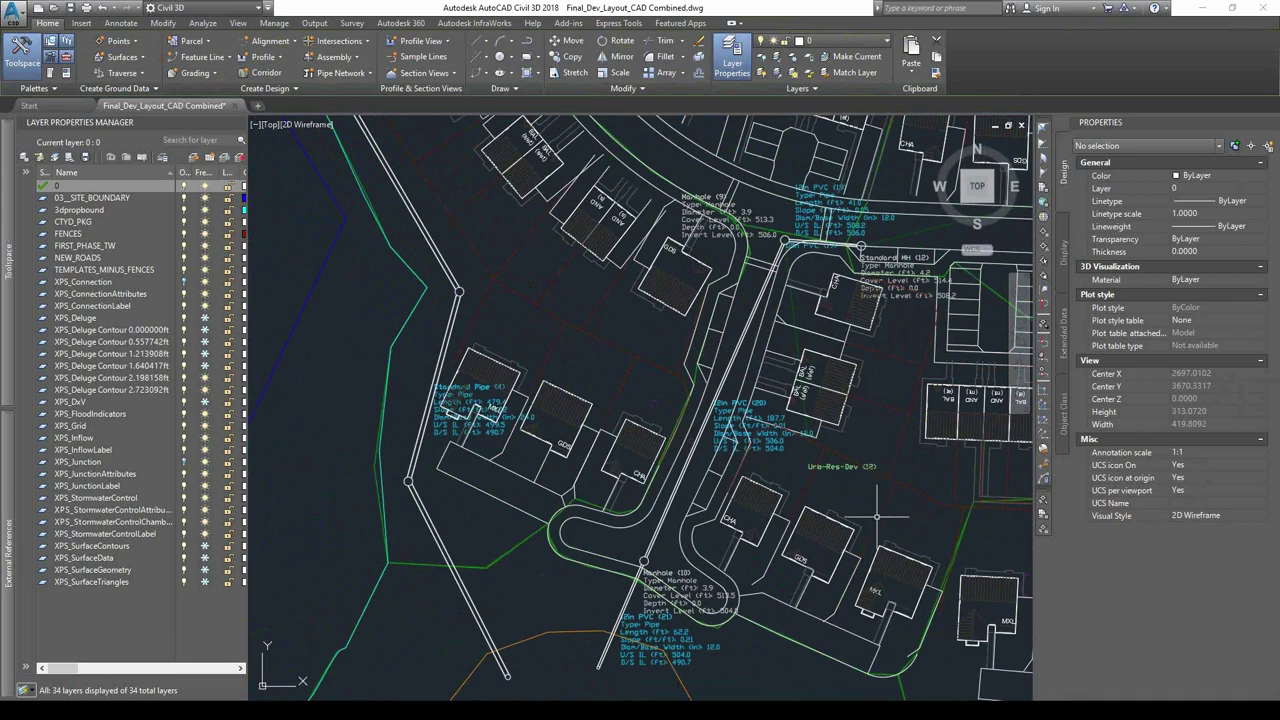
middle_drag(876, 517, 763, 380)
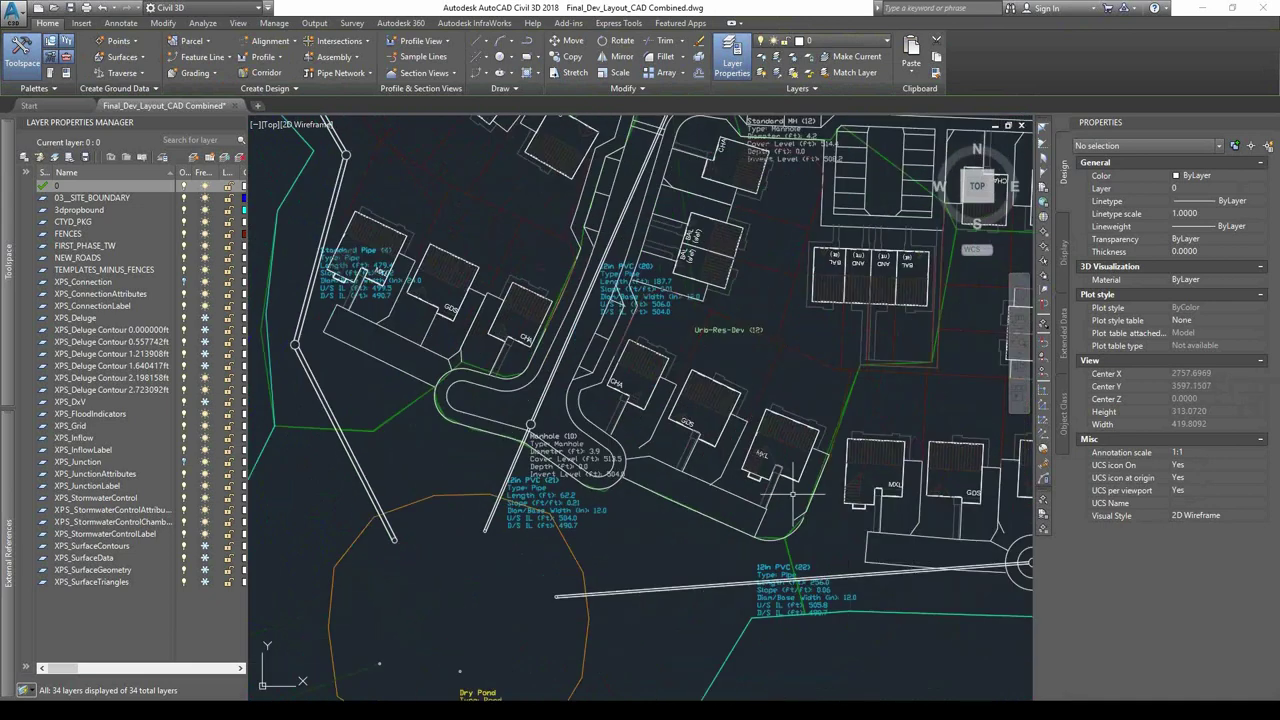
mouse_move(687, 340)
middle_down()
mouse_move(695, 428)
mouse_move(672, 459)
middle_up()
scroll(706, 400, down, 2)
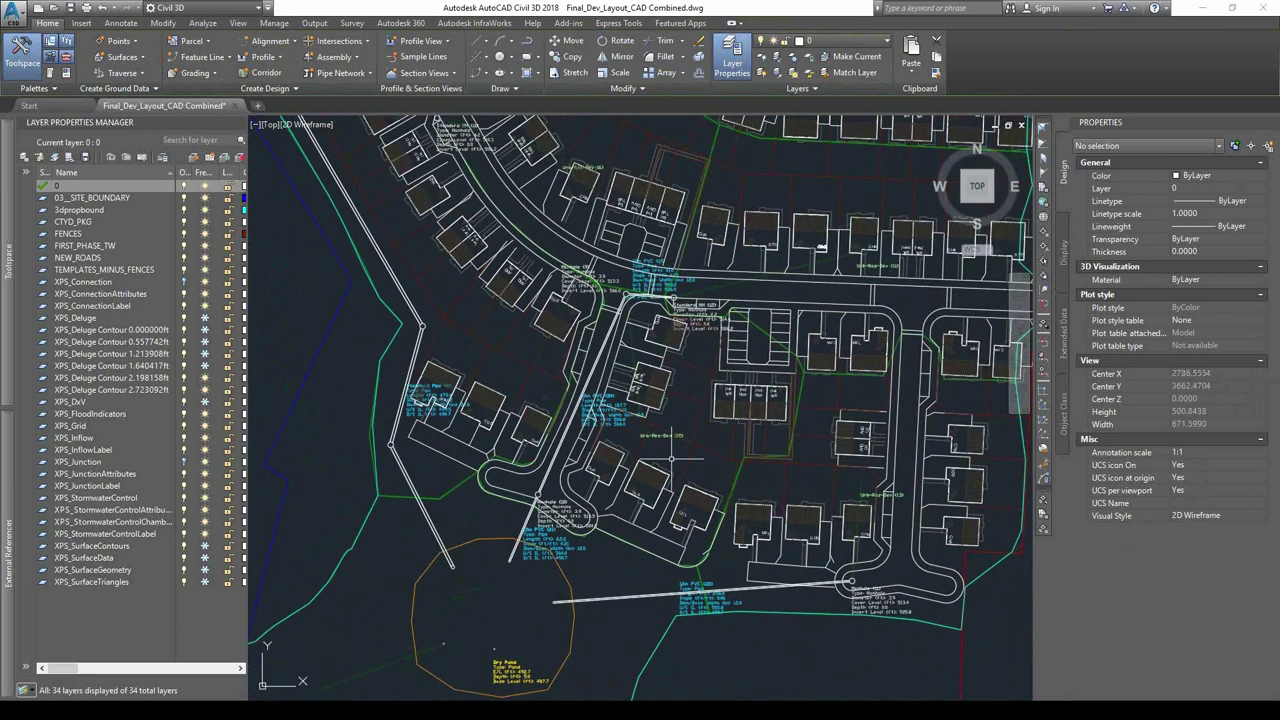
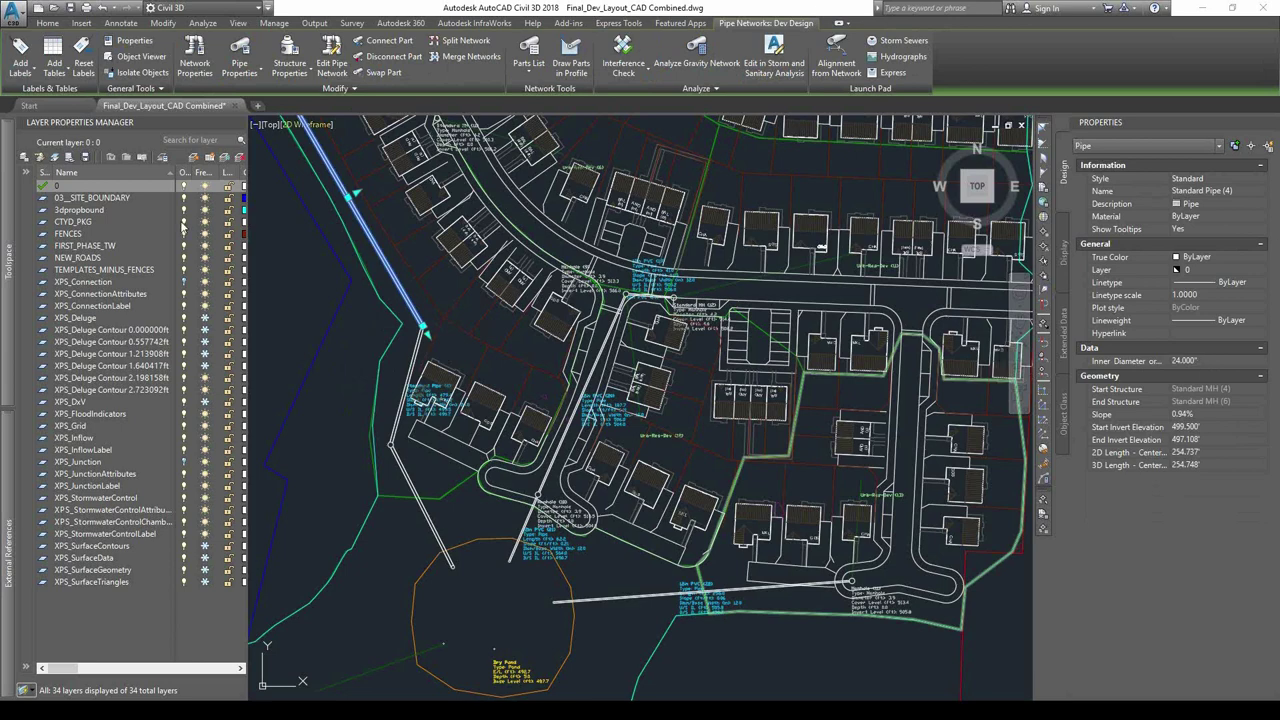
- Start a LandXML import with the exported XML file and open the LandXML settings to view the pipe network import options
click(84, 24)
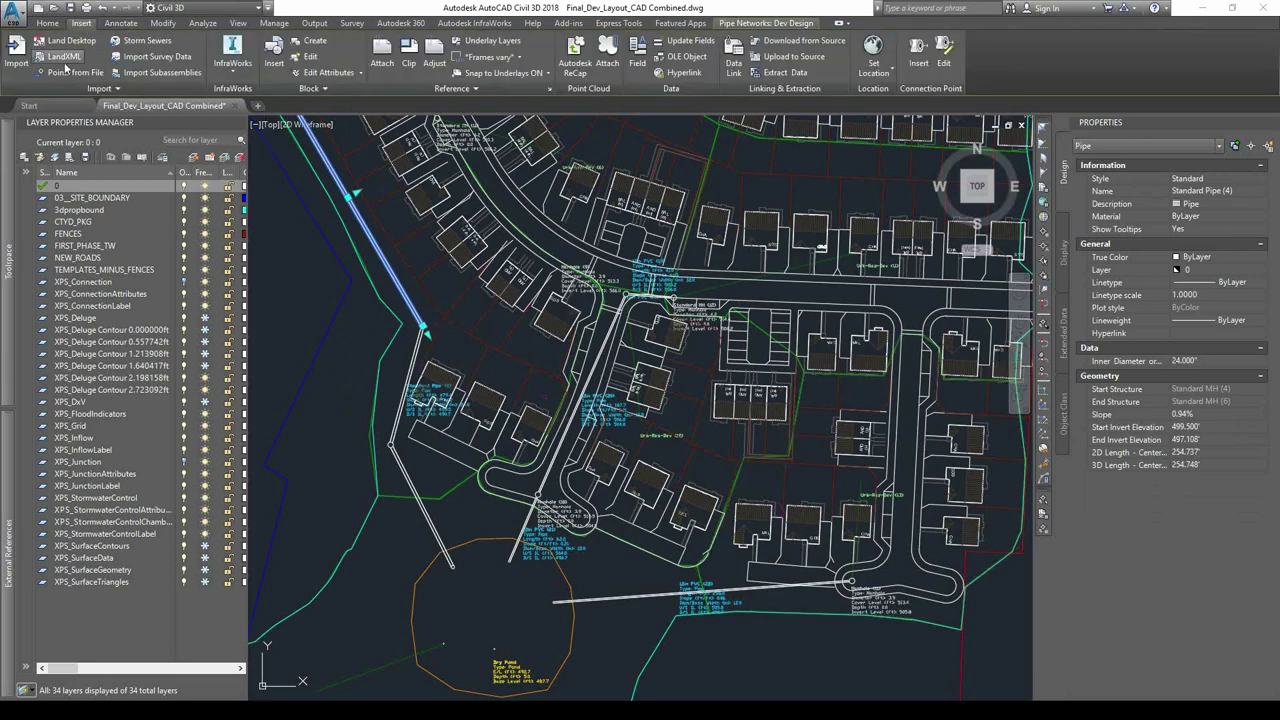
click(66, 71)
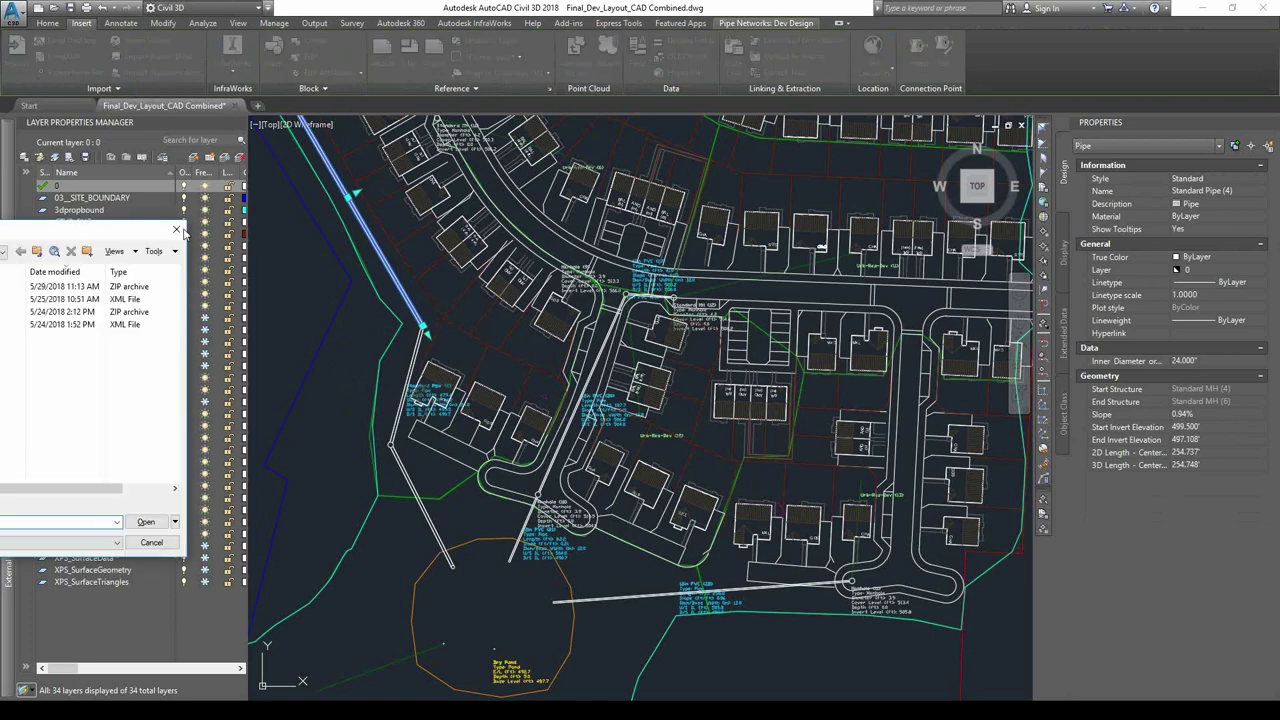
click(475, 270)
click(709, 492)
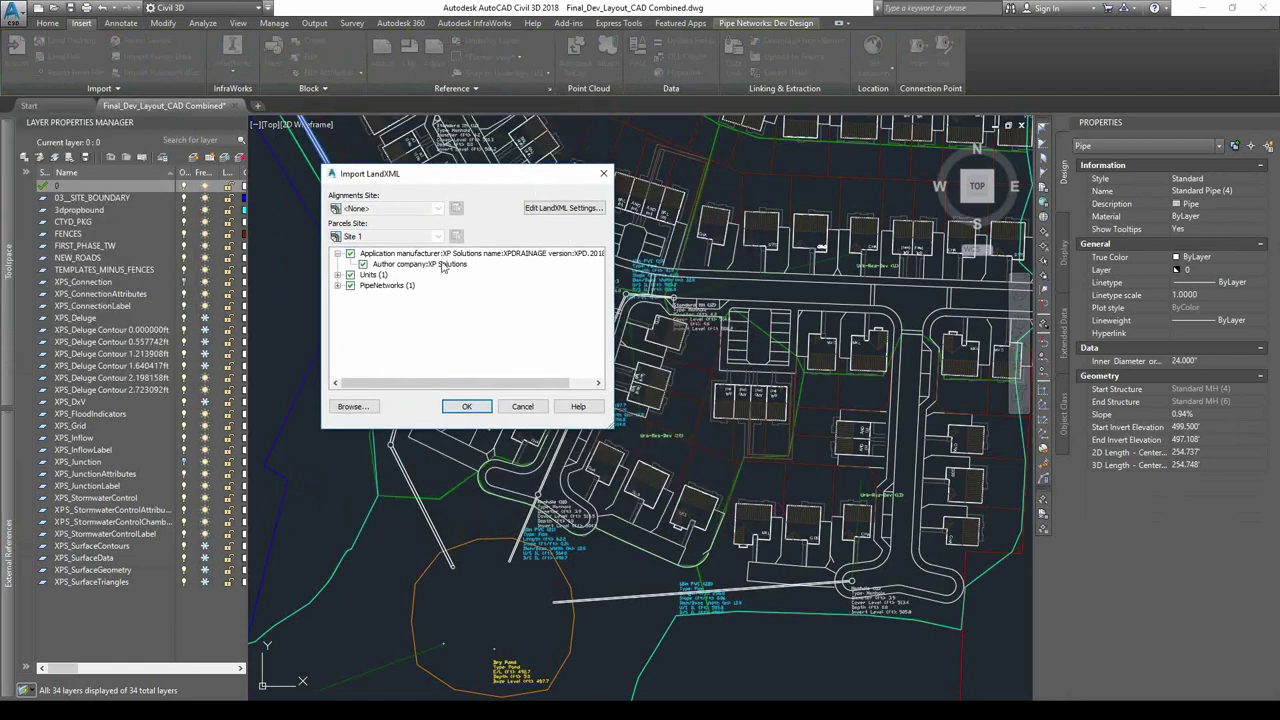
click(561, 208)
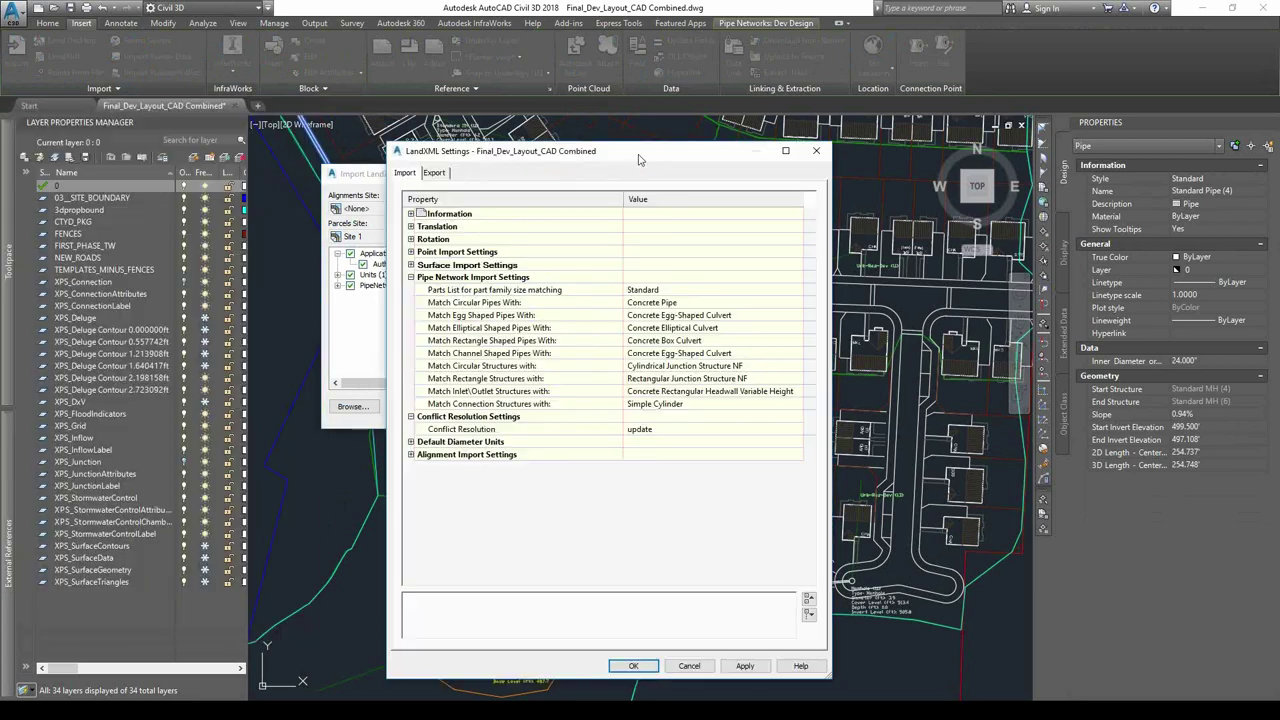
drag(560, 143, 818, 83)
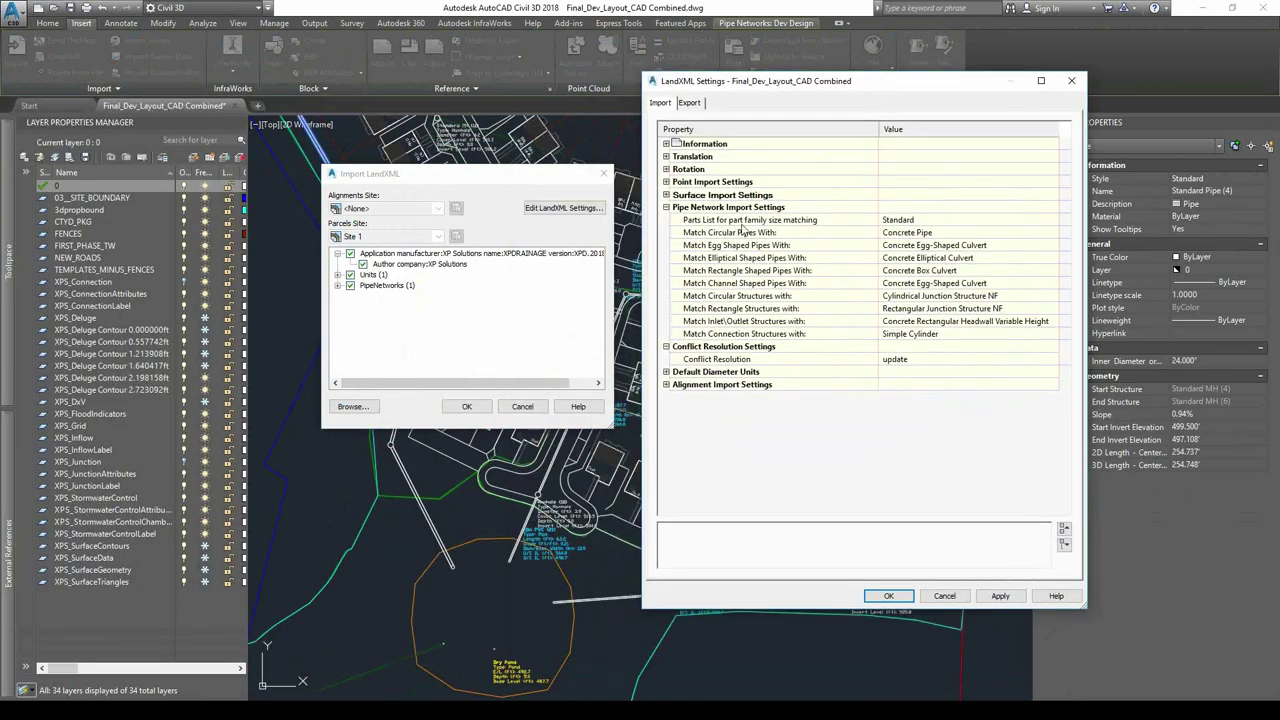
- Inspect the part catalog available for matching circular pipes and leave it without changing the selection
click(927, 222)
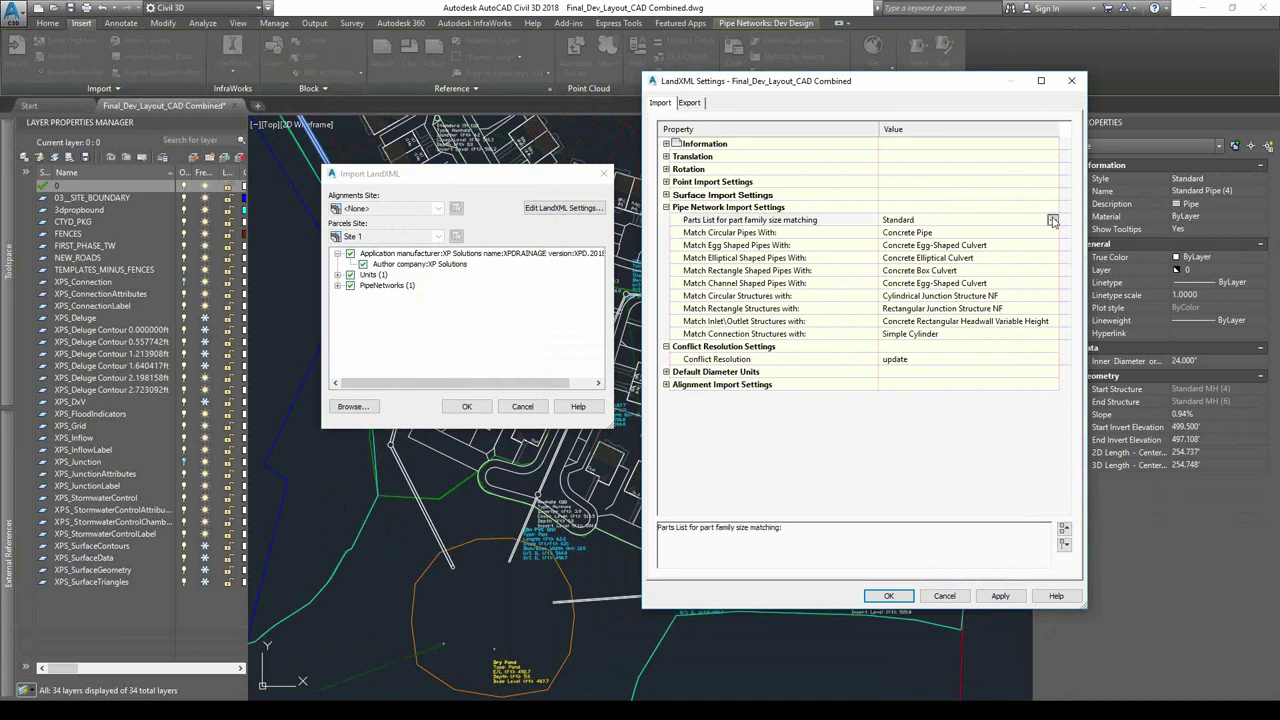
click(1053, 233)
click(1053, 234)
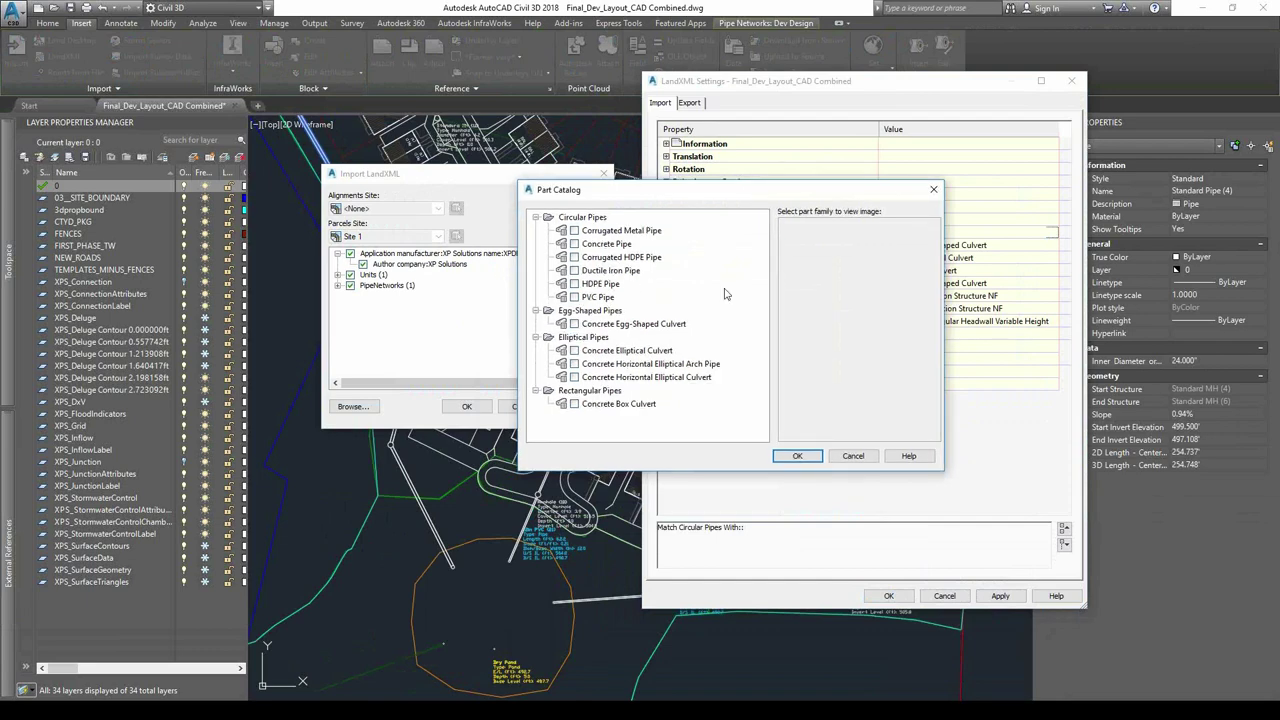
click(866, 457)
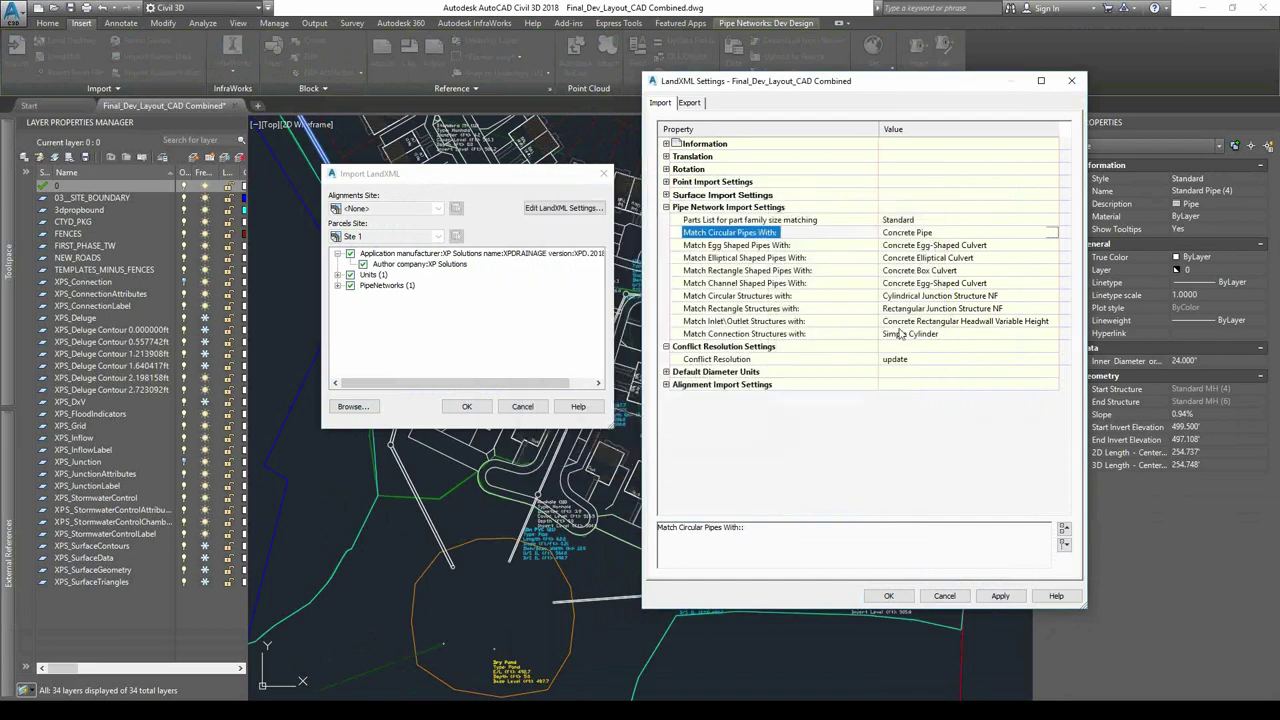
- Review the concrete pipe sizes in the Standard network parts list, and close the LandXML settings and import without importing
click(915, 220)
click(1053, 221)
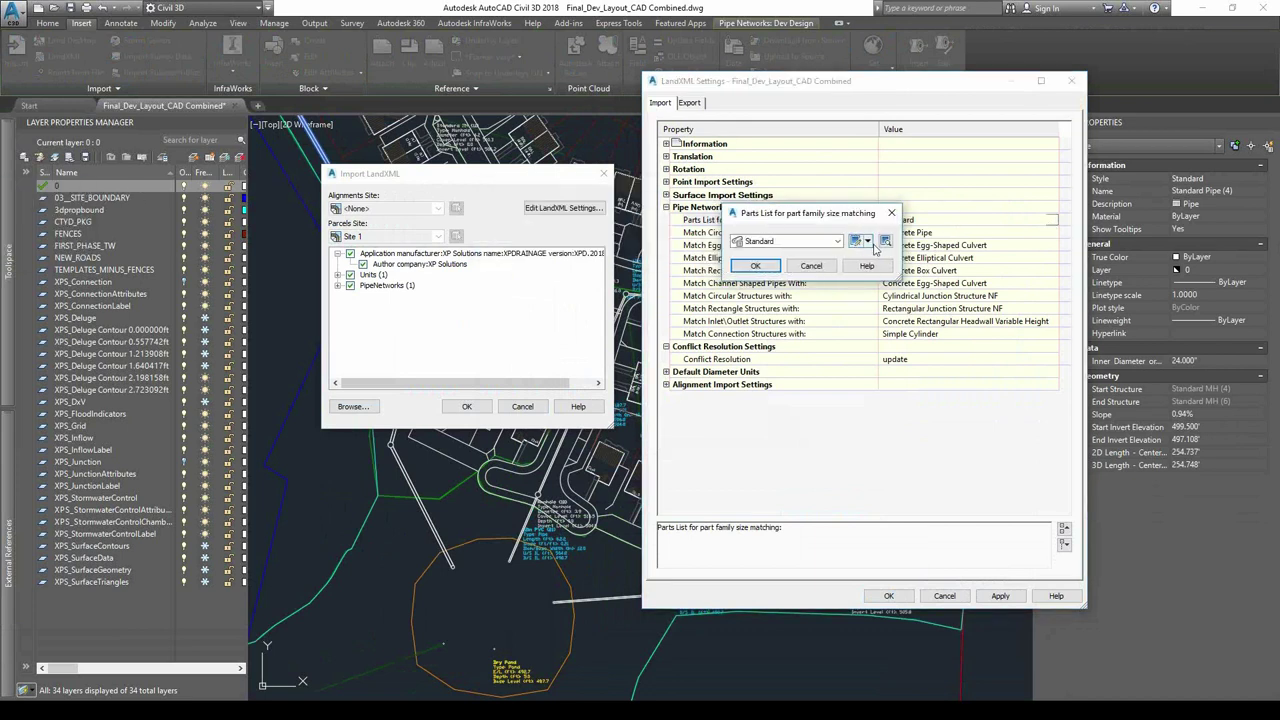
click(855, 242)
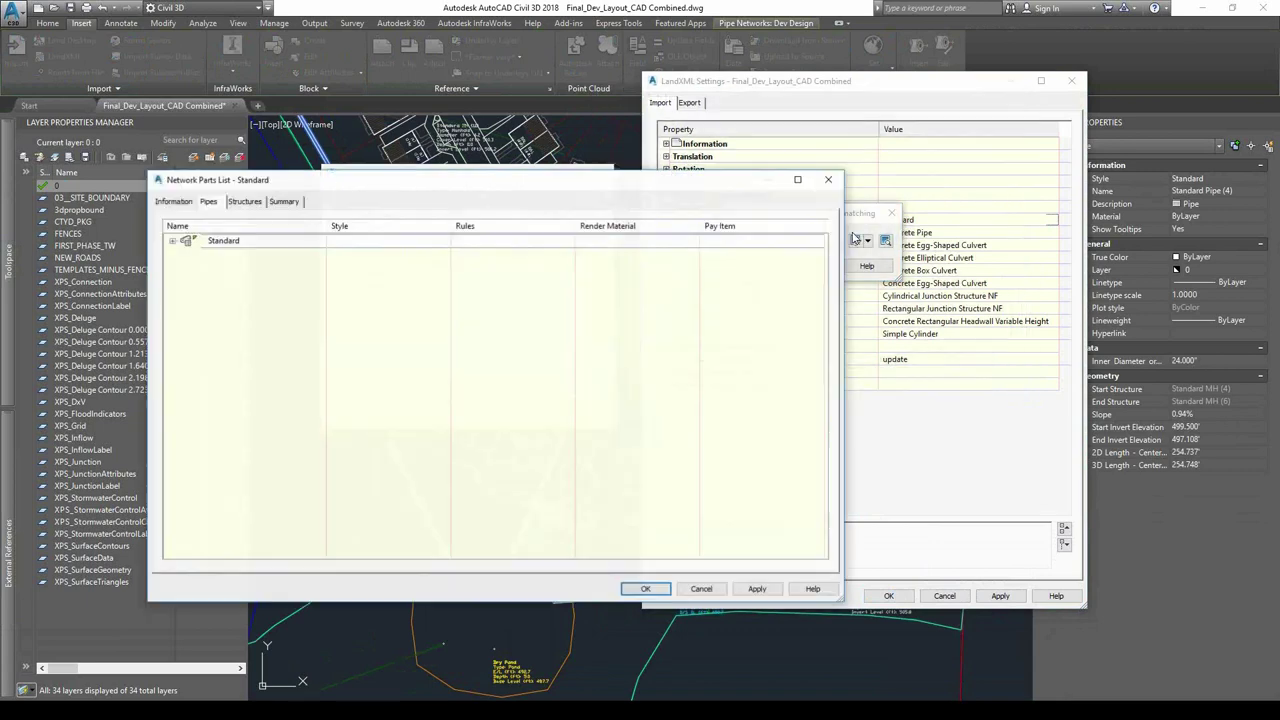
click(172, 241)
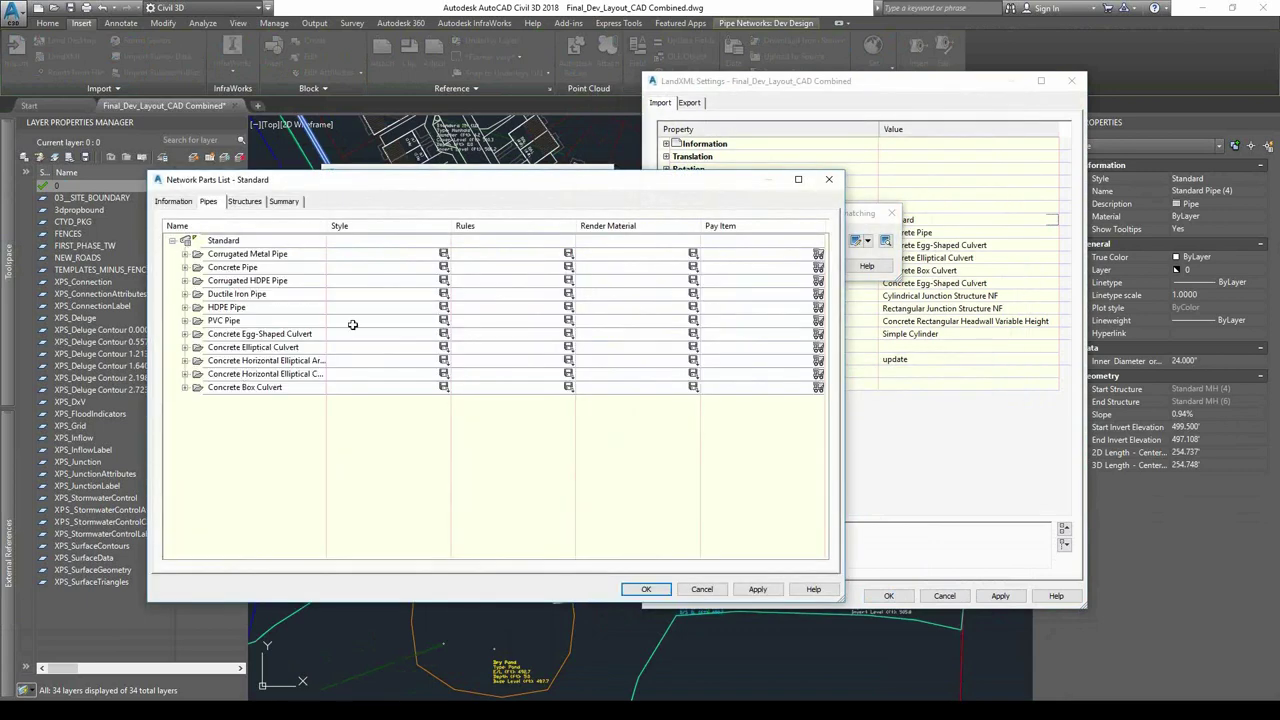
click(185, 268)
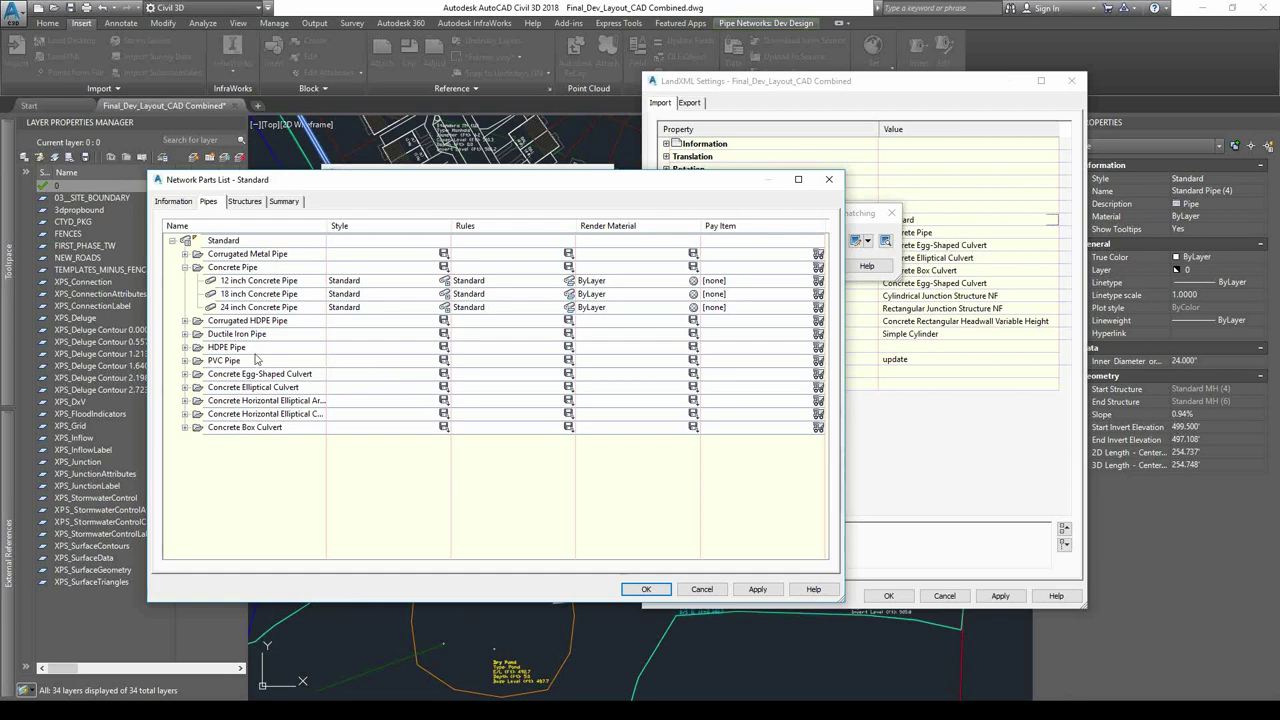
click(829, 181)
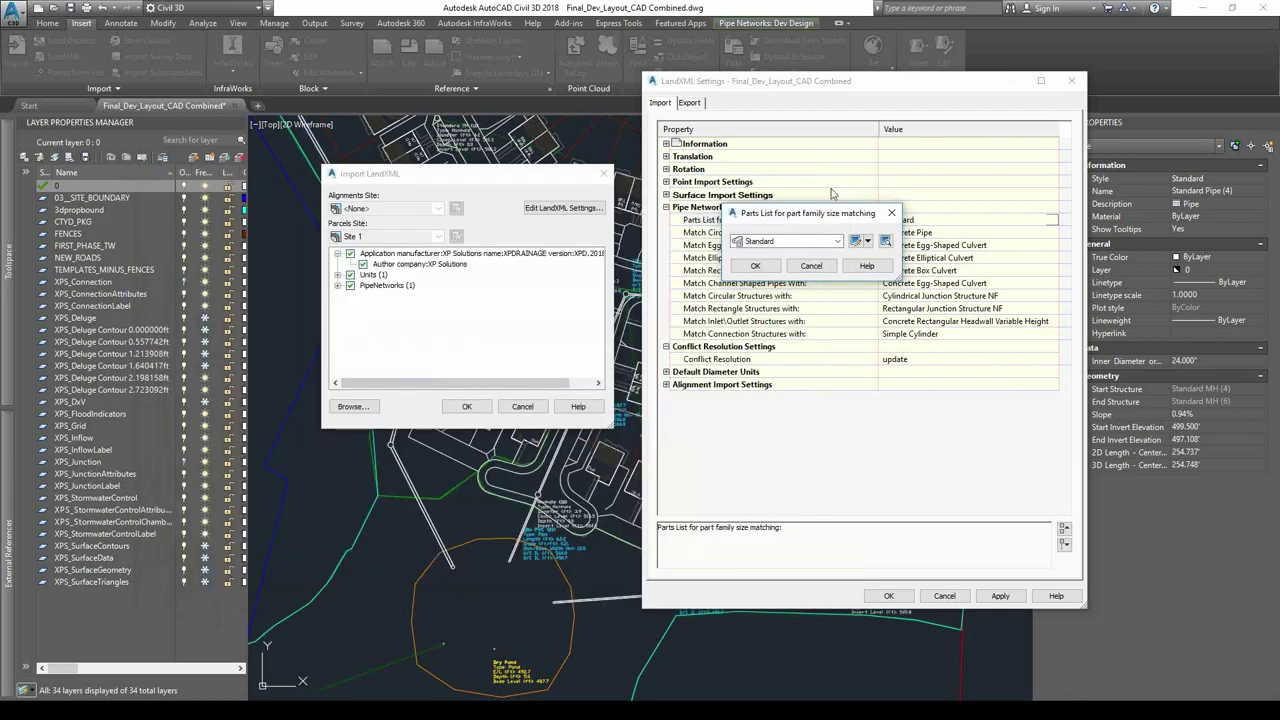
click(891, 213)
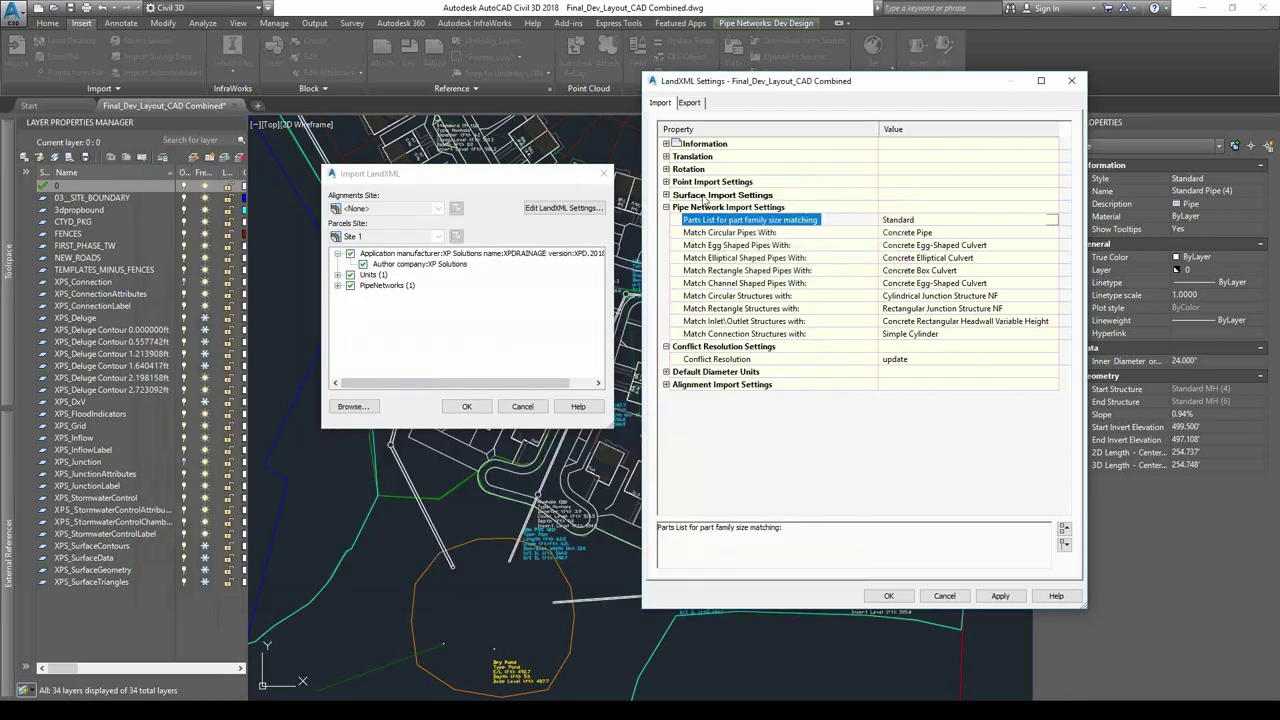
click(1071, 86)
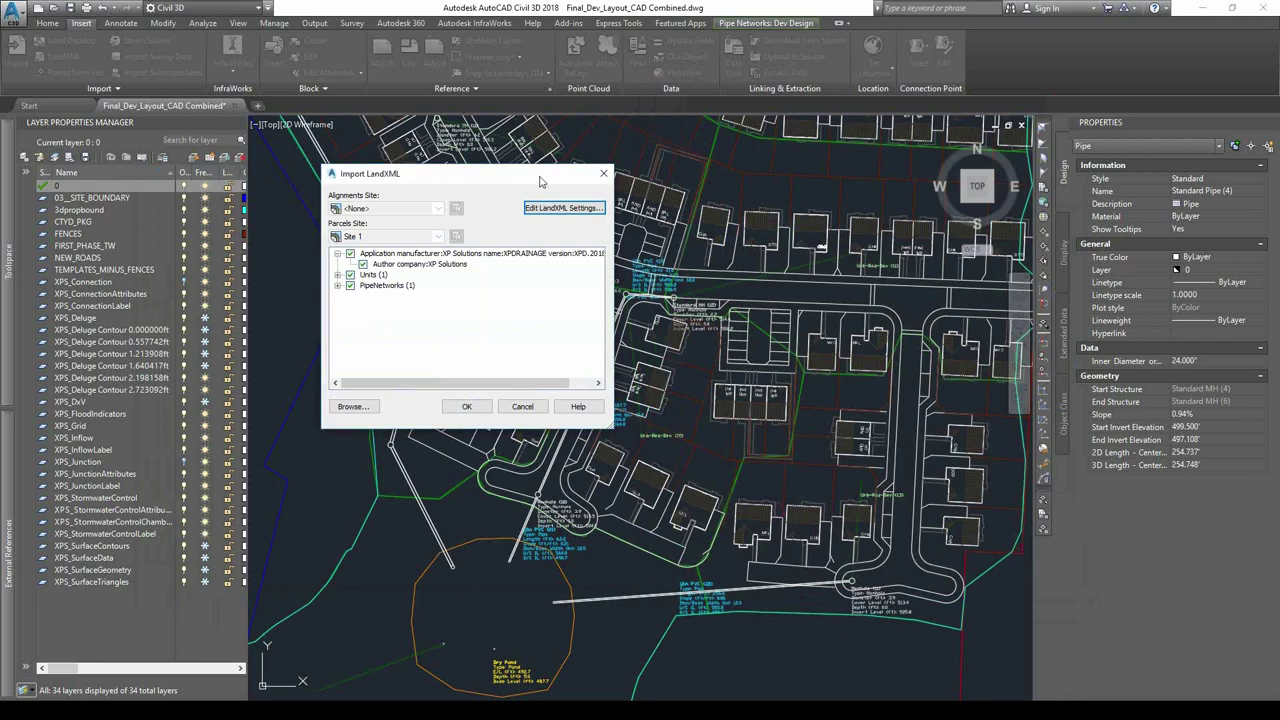
click(603, 173)
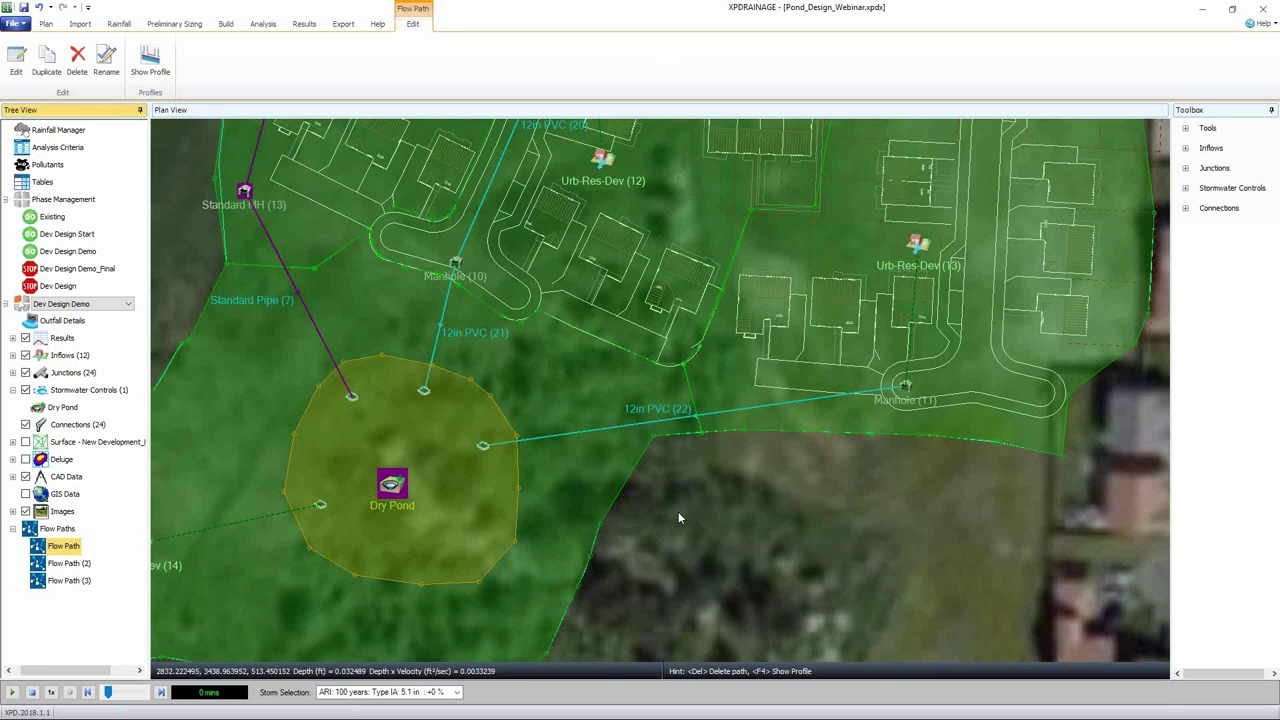
- In XPDRAINAGE, clear the flow path selection and browse the available inflow and stormwater control types around the Dry Pond
click(622, 383)
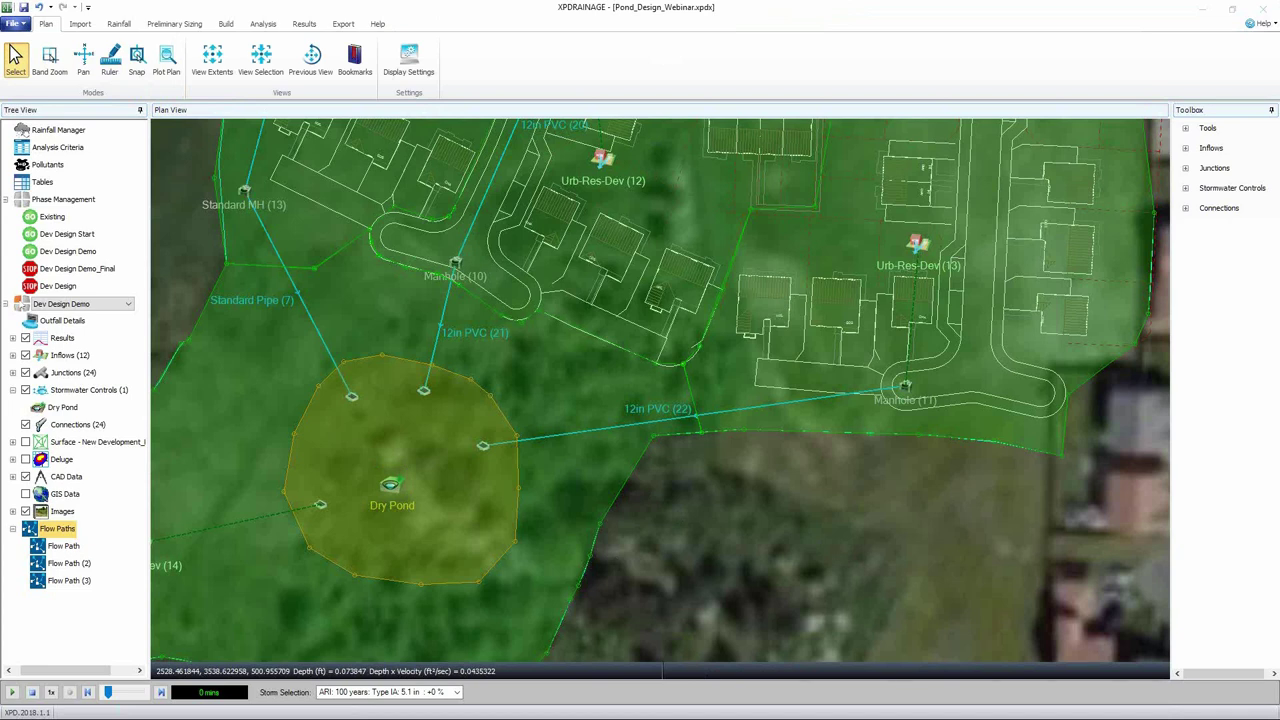
click(1186, 188)
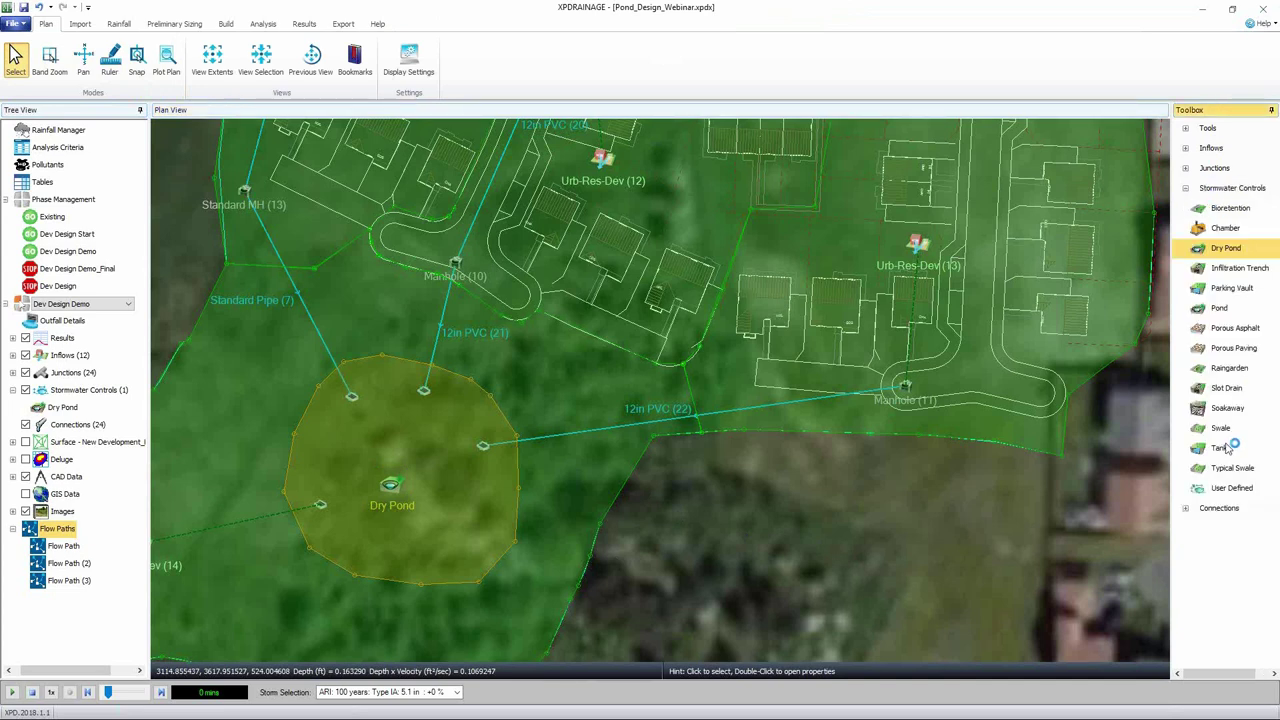
click(1186, 148)
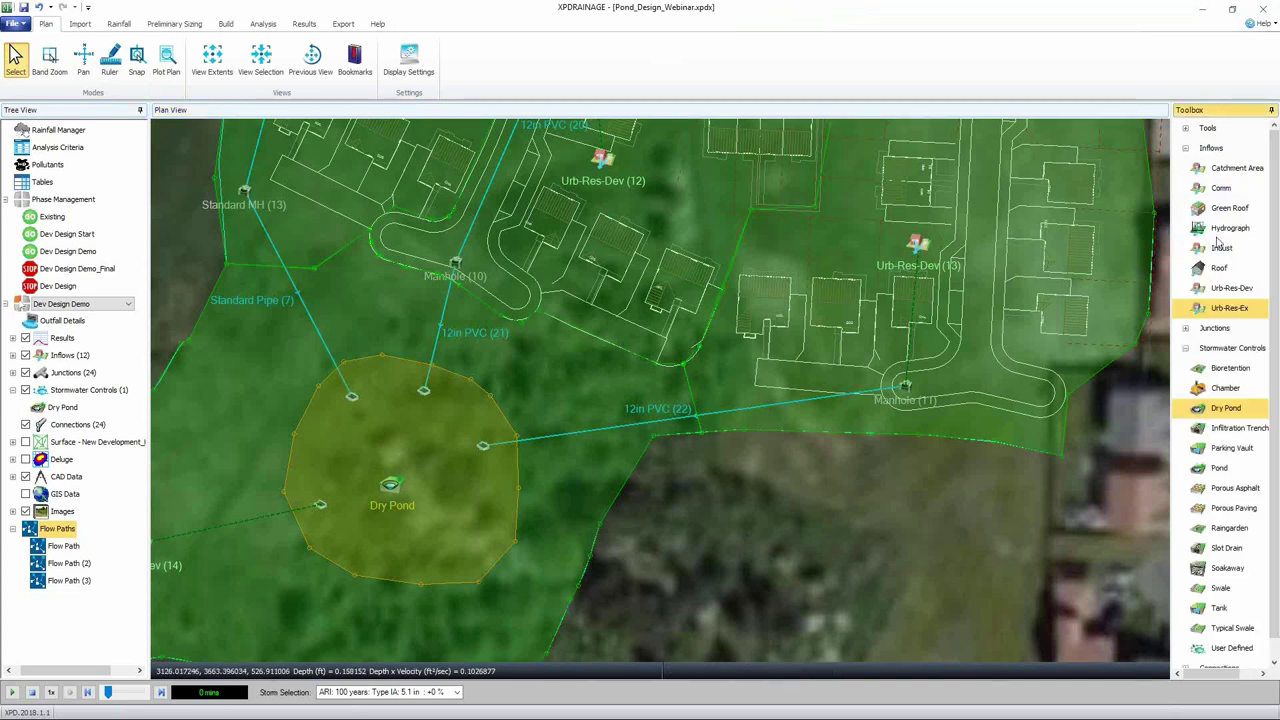
click(1186, 148)
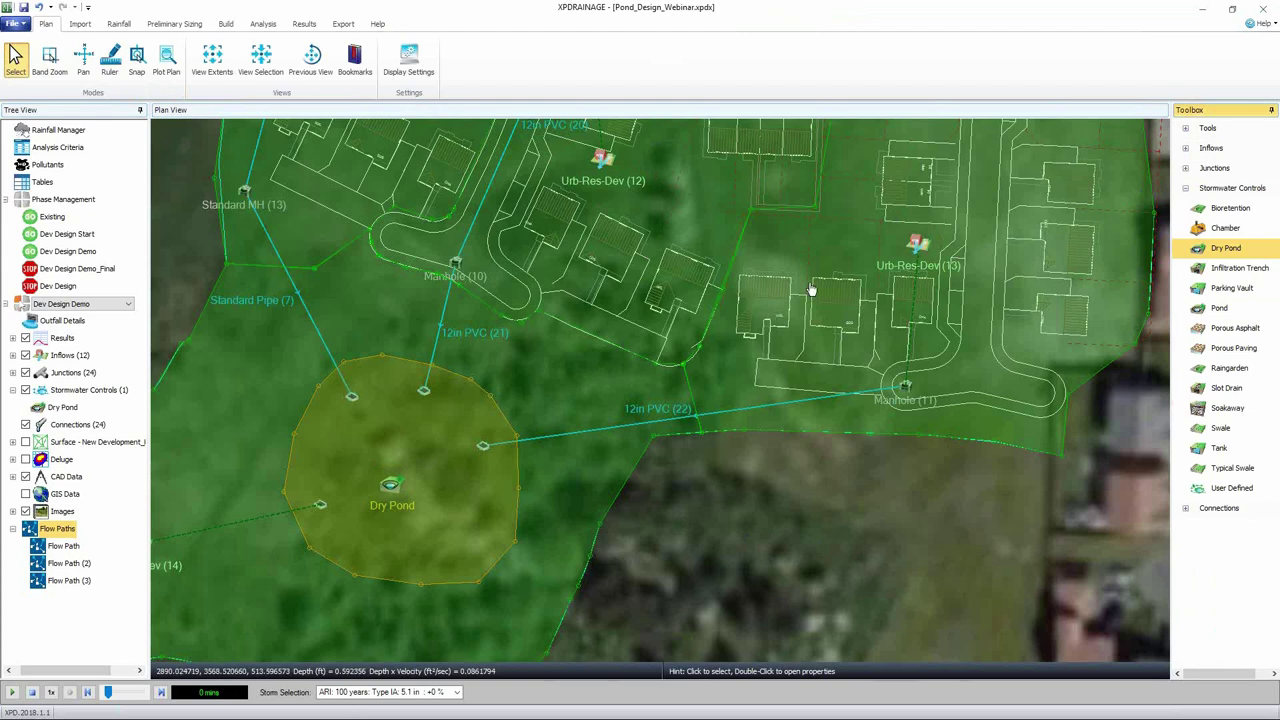
click(620, 566)
middle_drag(620, 566, 714, 499)
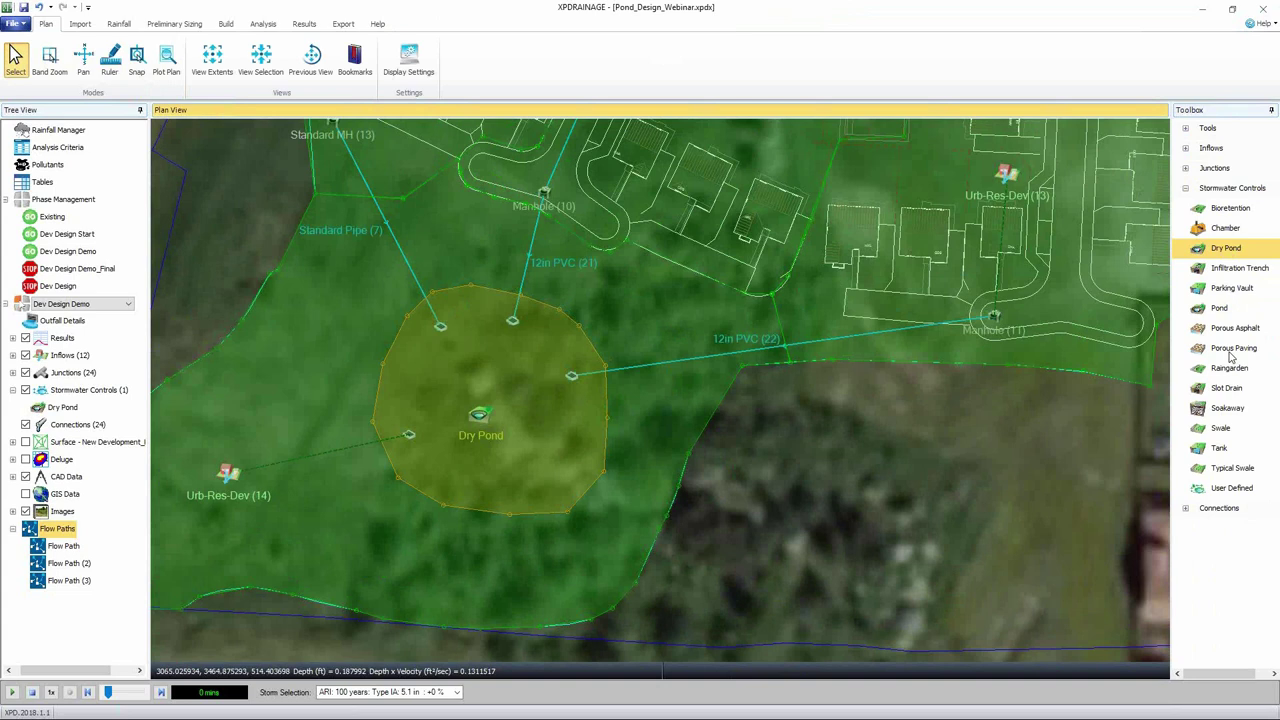
click(1233, 413)
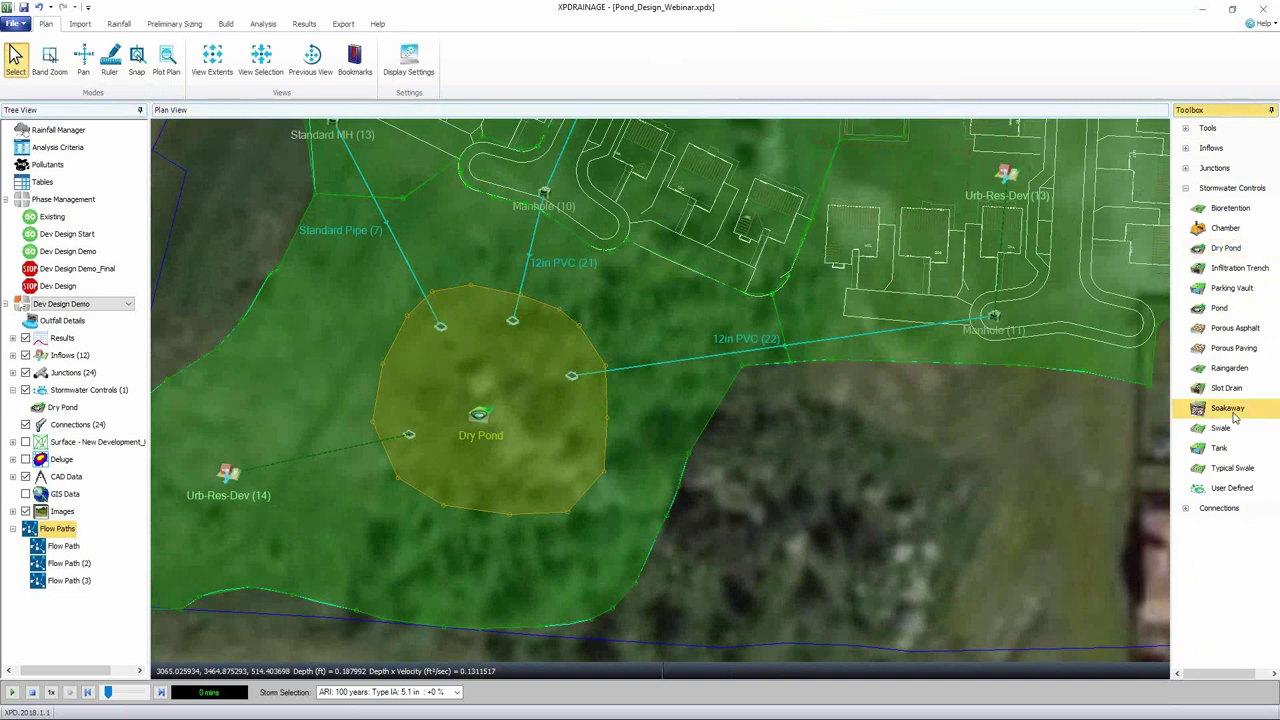
click(1232, 392)
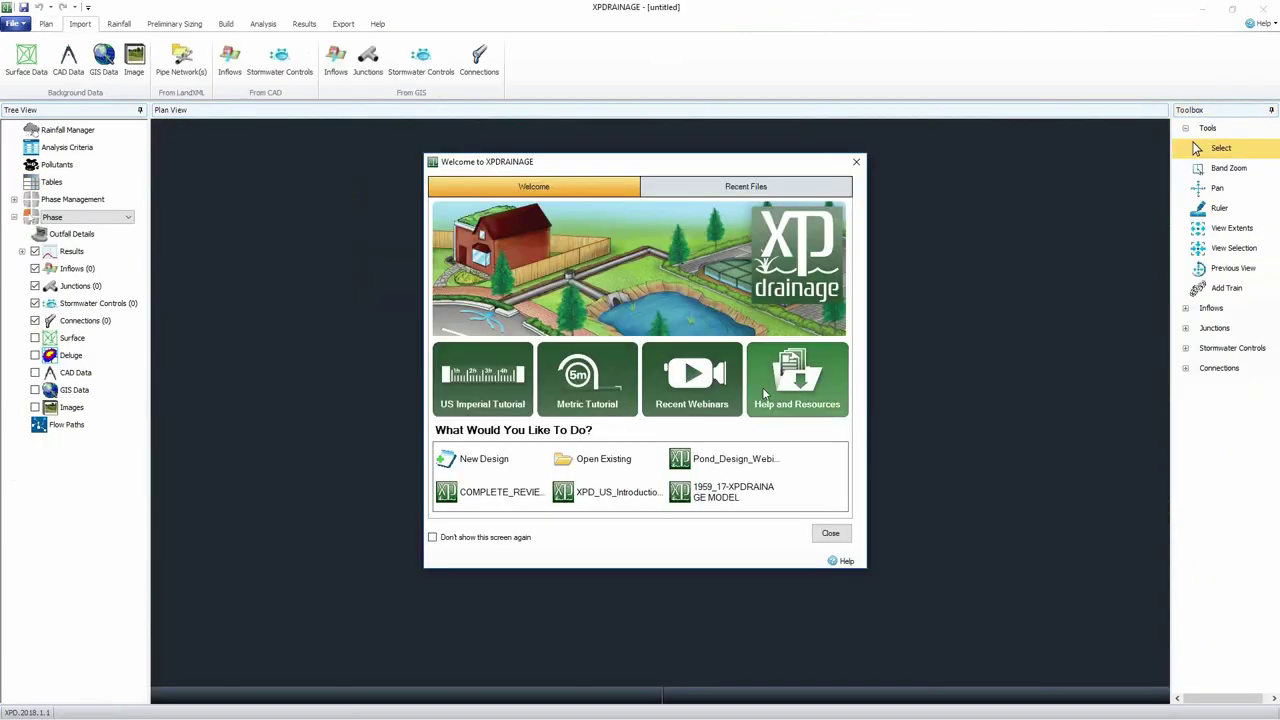
- Open the existing design XPD_US_Introduction_Project_complete.xpdx from the XPD_US_Introduction_Project_2018v1 folder in Tutorials_2018v1
click(600, 459)
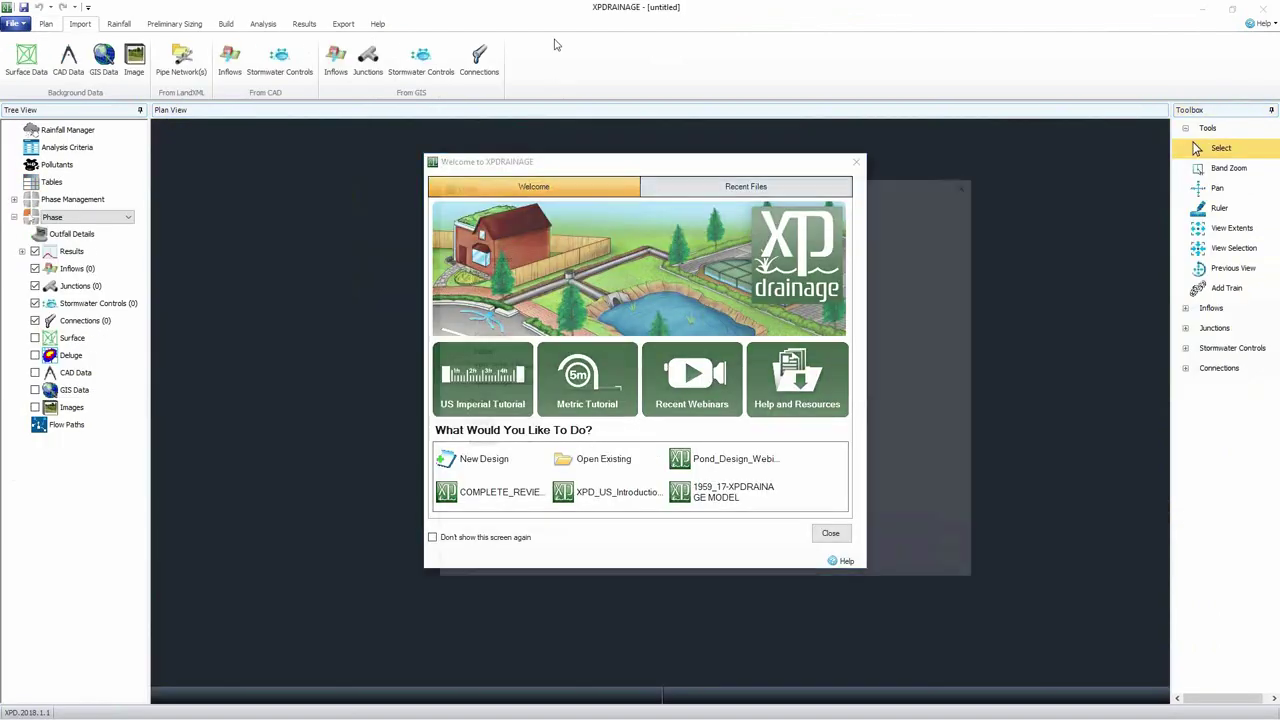
click(579, 203)
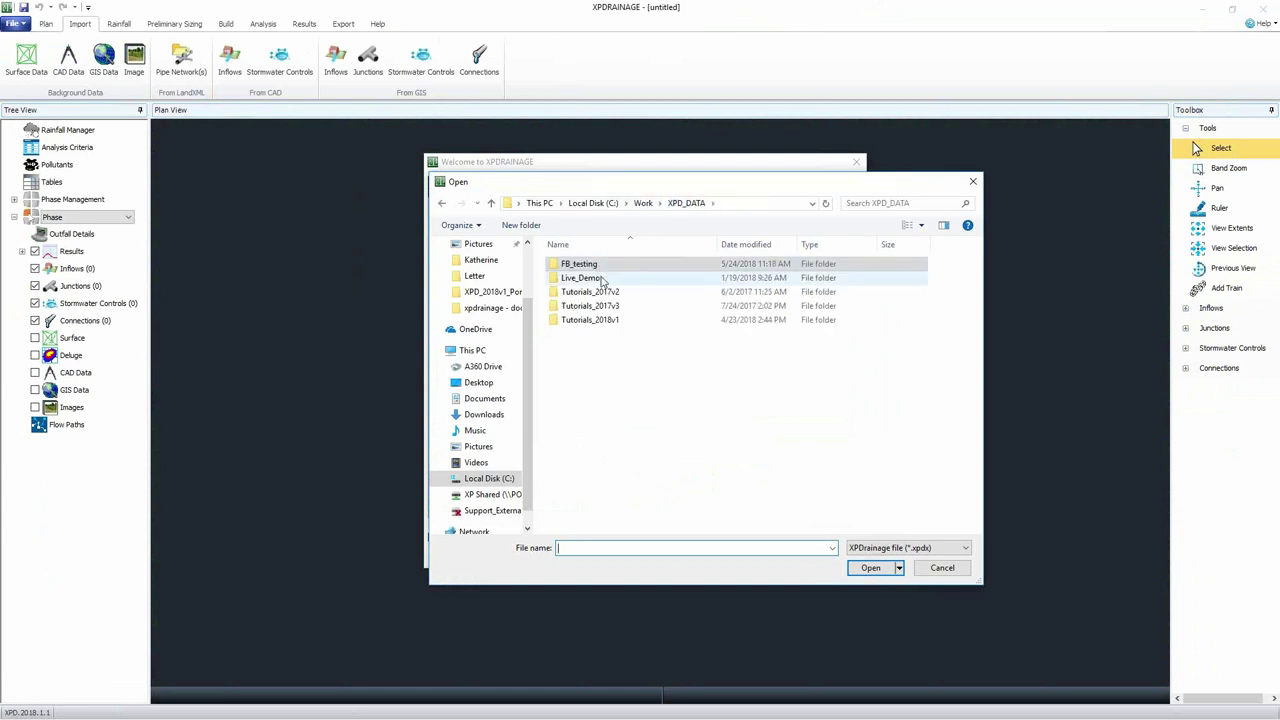
double_click(600, 319)
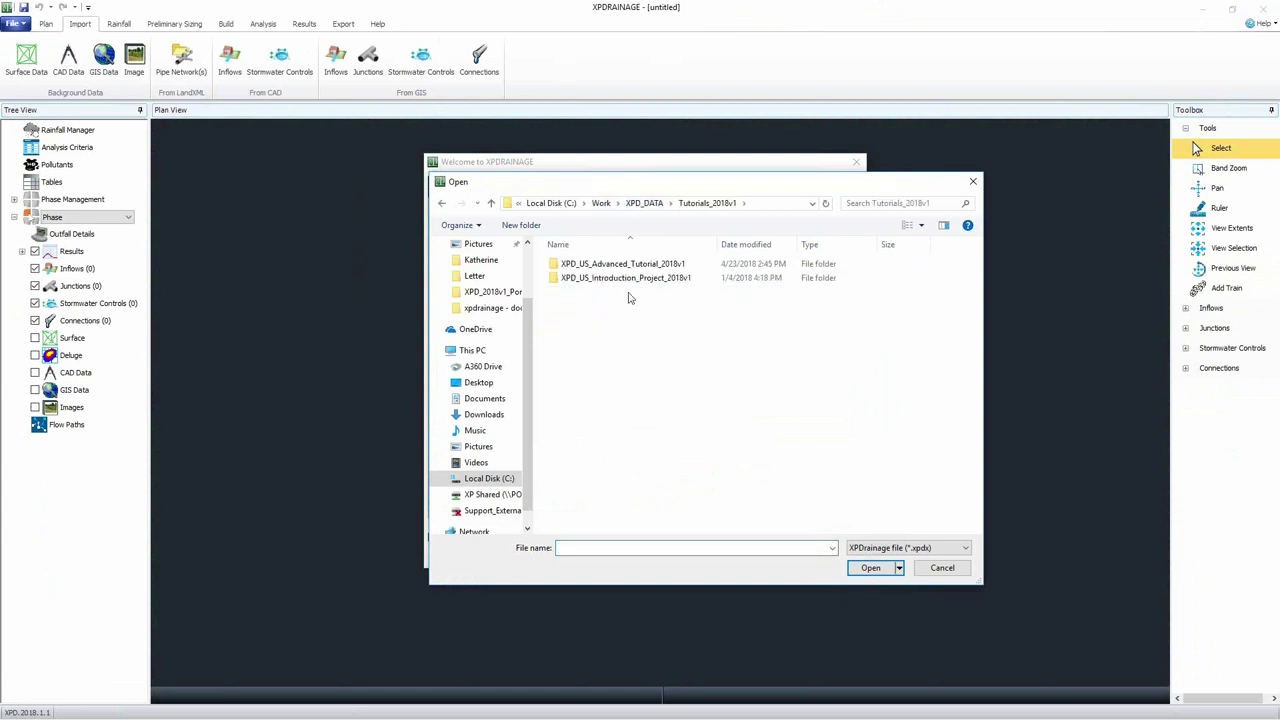
double_click(630, 277)
double_click(630, 277)
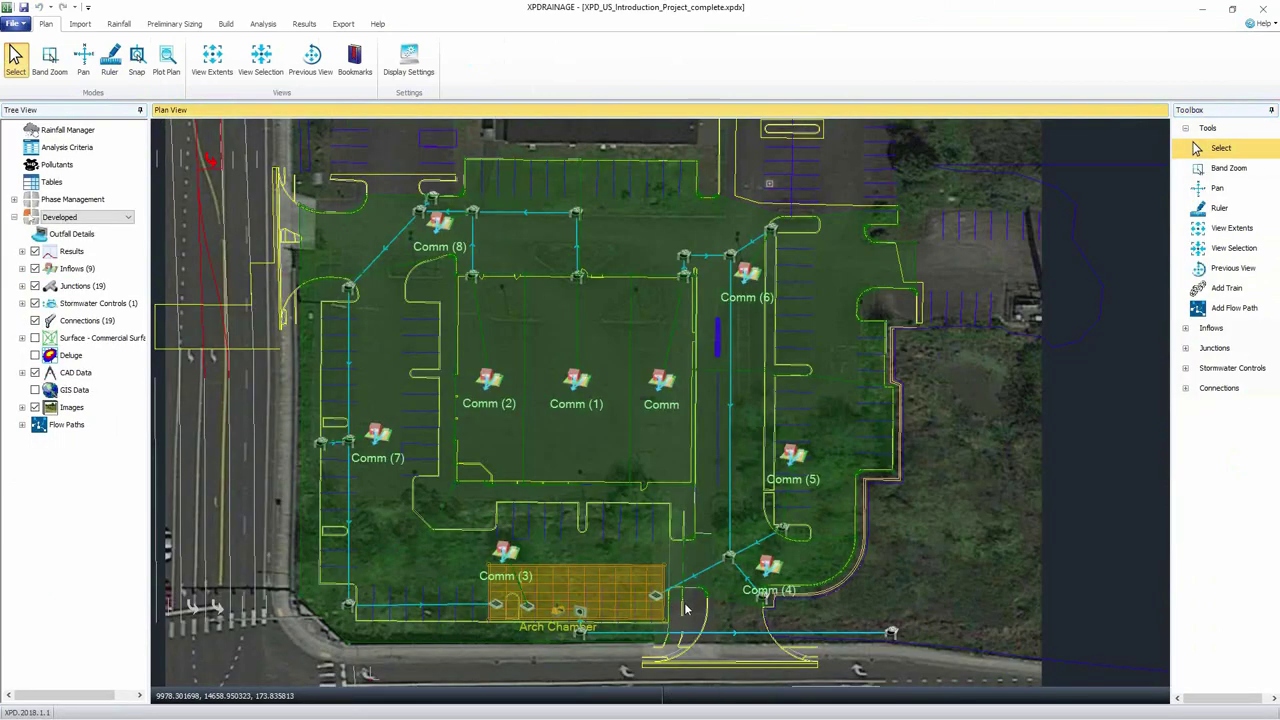
- Open the properties of the Arch Chamber in the Developed phase and show its illustration to examine the chamber dimensions
scroll(683, 594, up, 4)
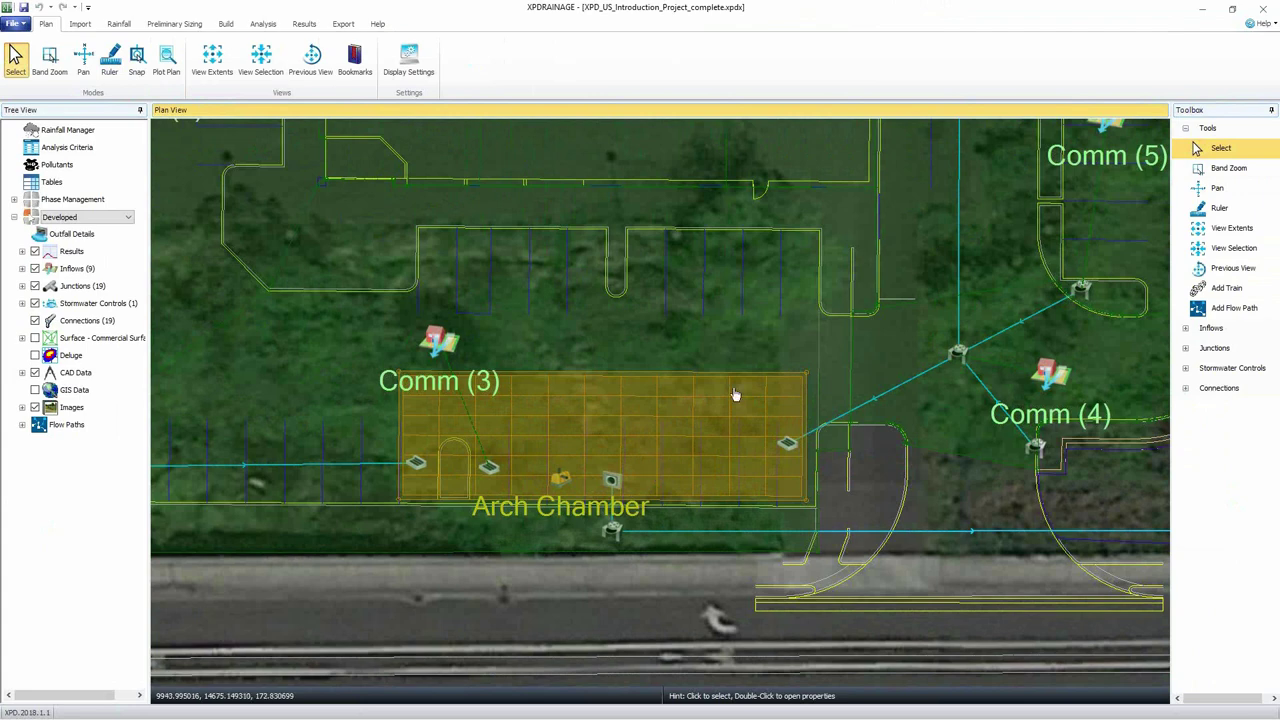
scroll(617, 397, down, 2)
scroll(617, 397, down, 3)
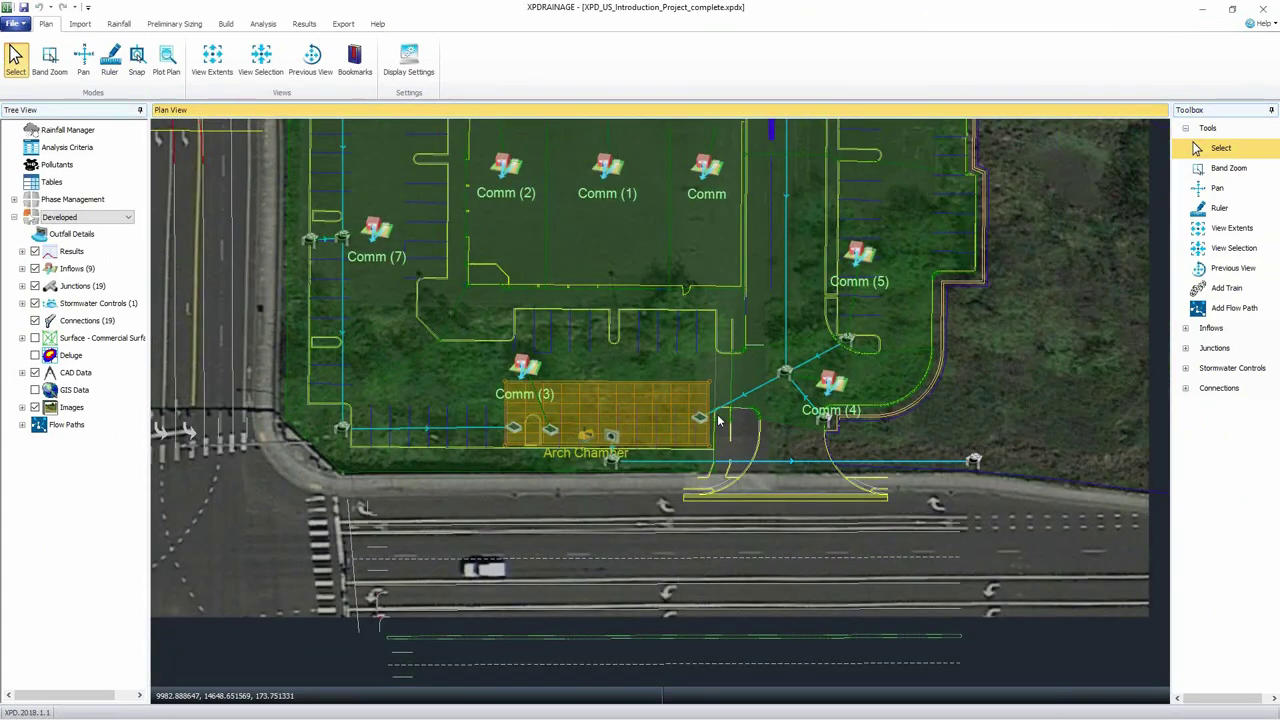
middle_drag(712, 526, 686, 572)
scroll(686, 572, up, 2)
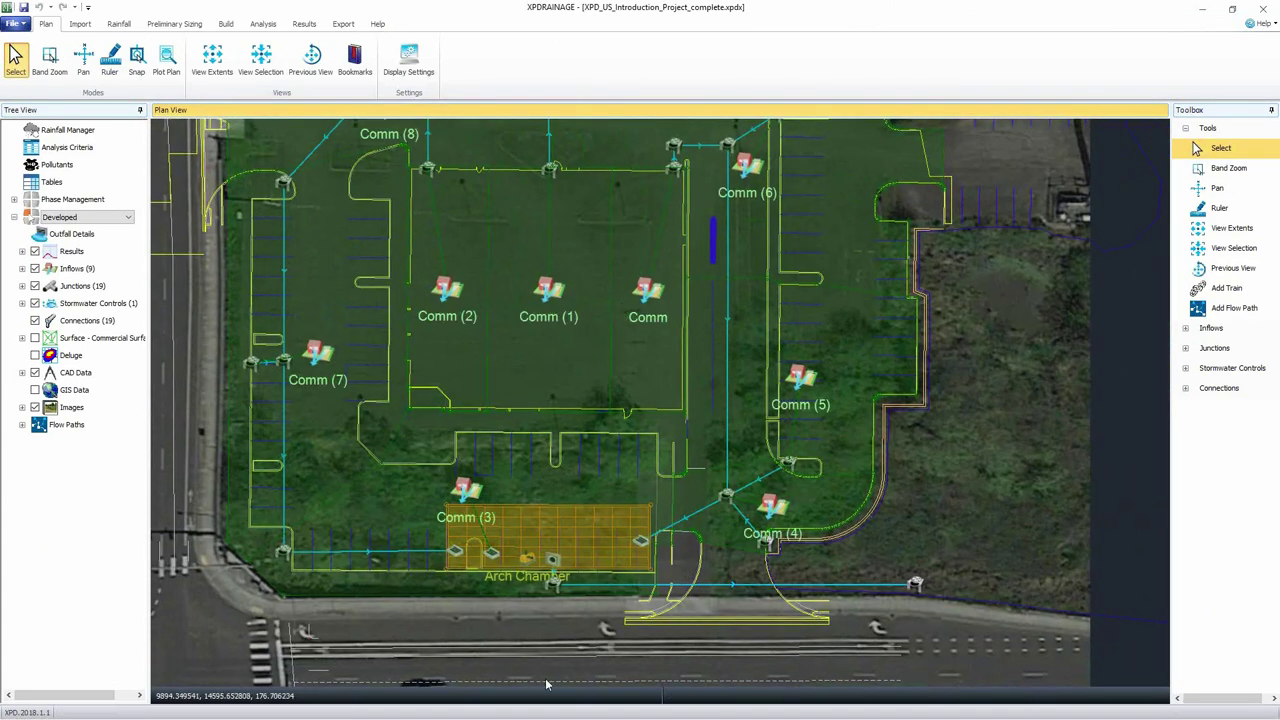
click(647, 513)
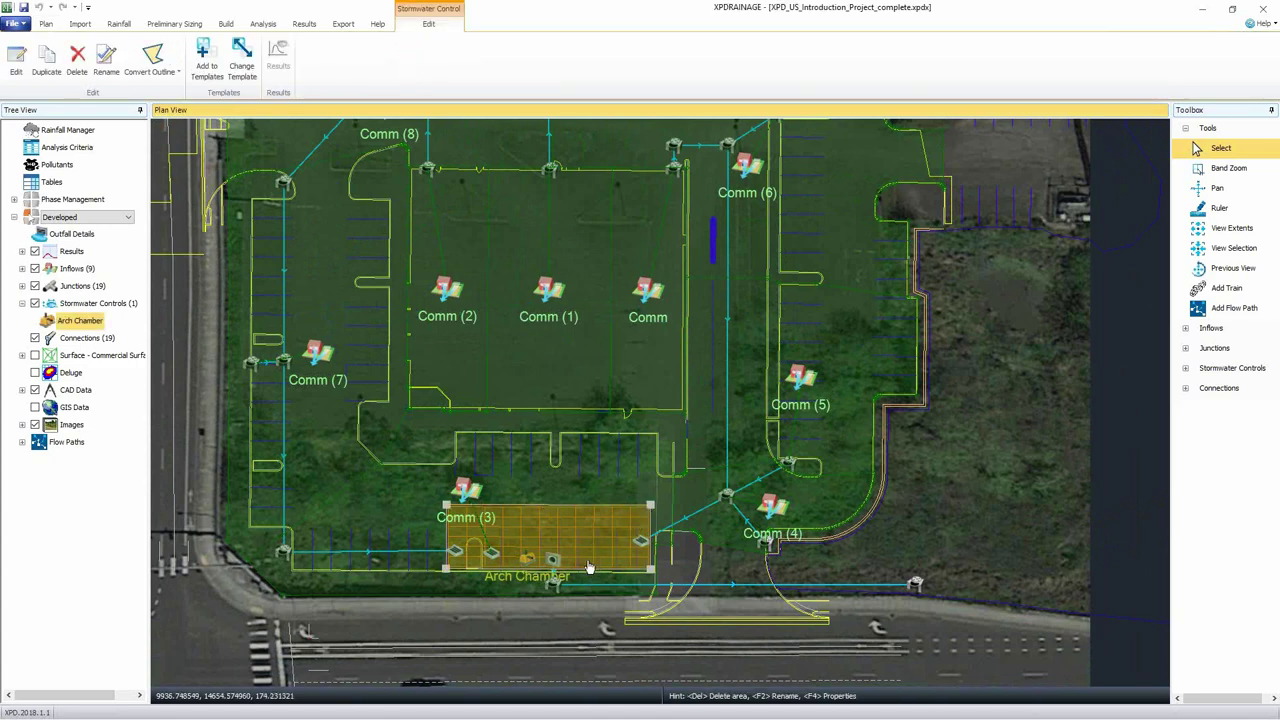
scroll(590, 567, up, 2)
scroll(590, 567, up, 1)
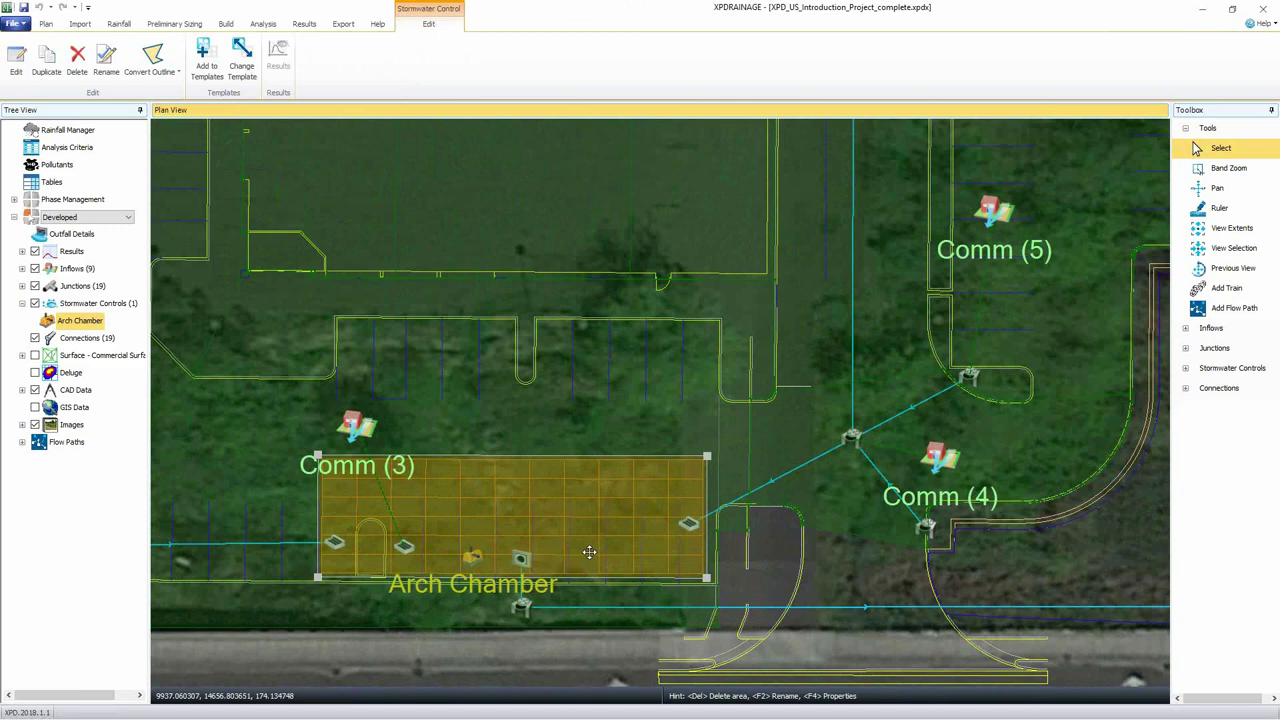
double_click(595, 577)
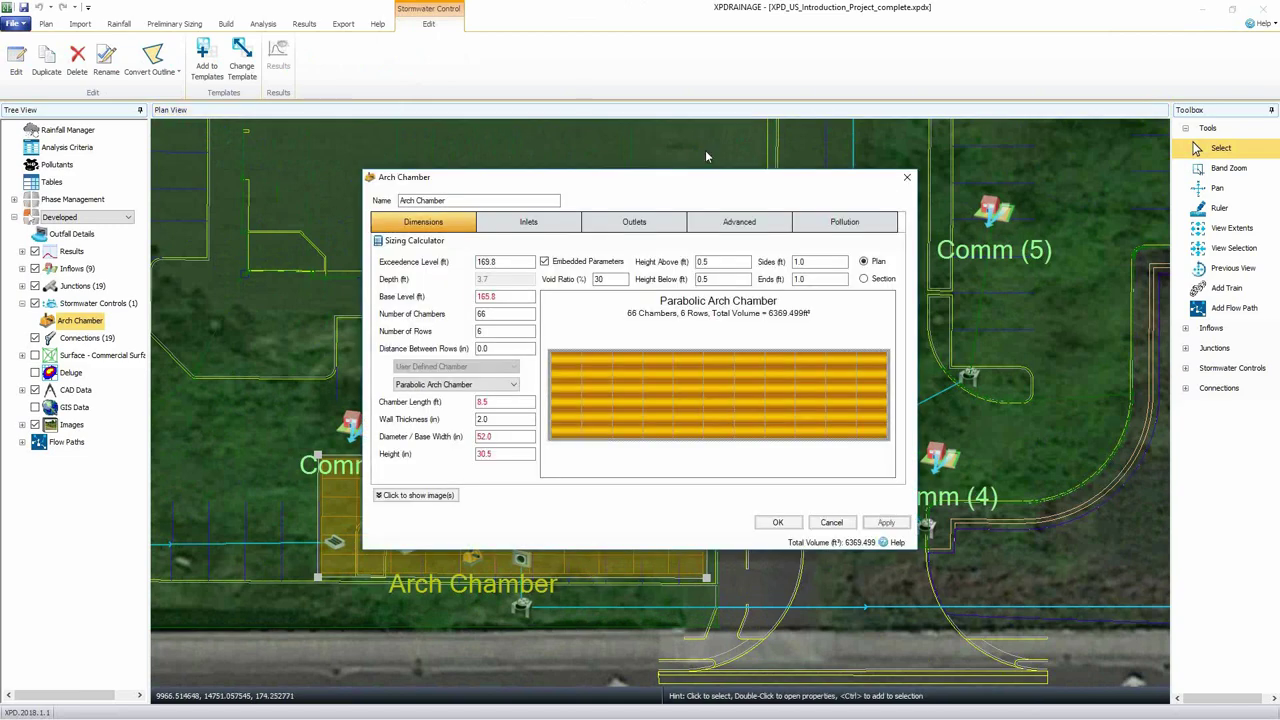
click(740, 369)
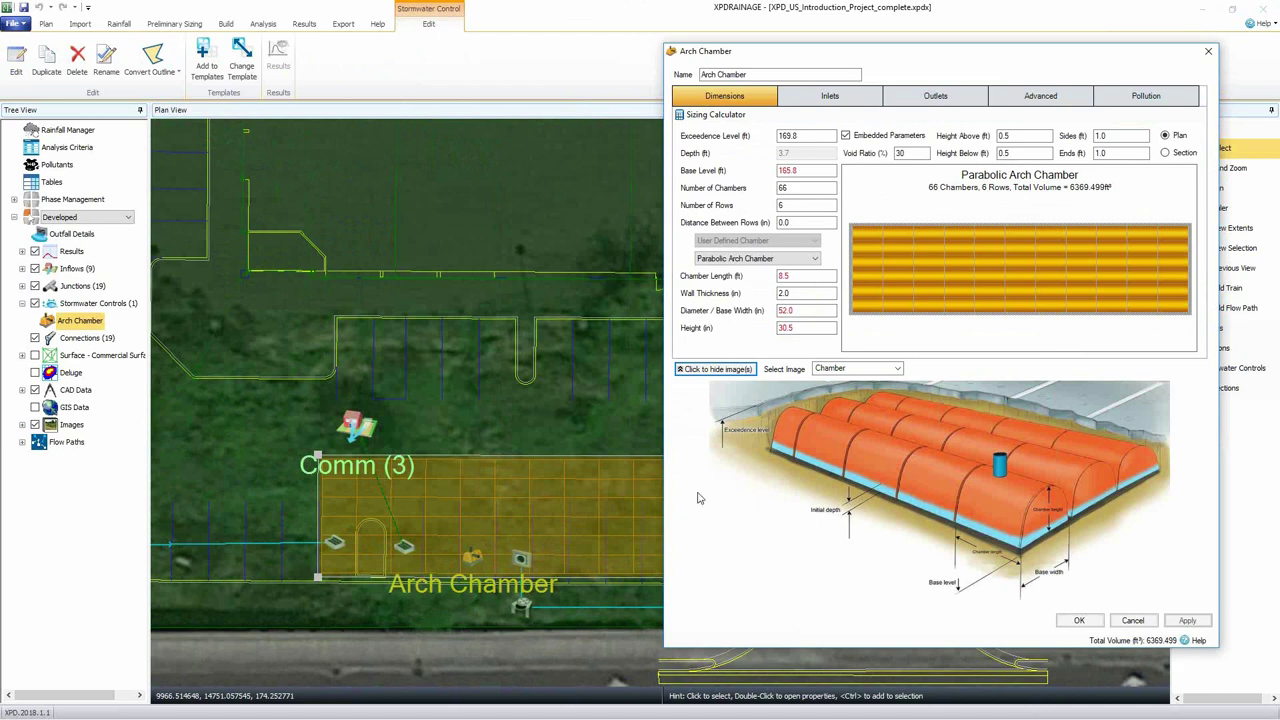
- Check the available chamber shapes, keeping Parabolic Arch Chamber, and view the chamber layout in section before returning to plan
middle_drag(602, 376, 487, 314)
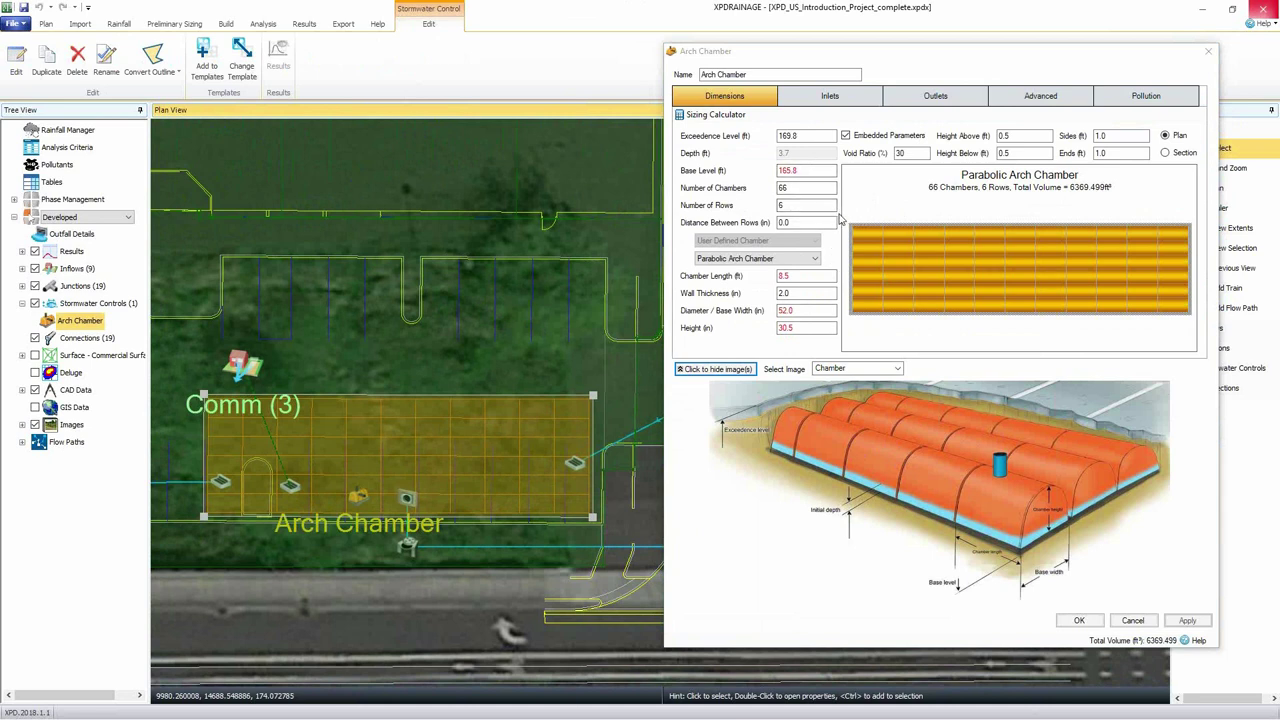
click(803, 260)
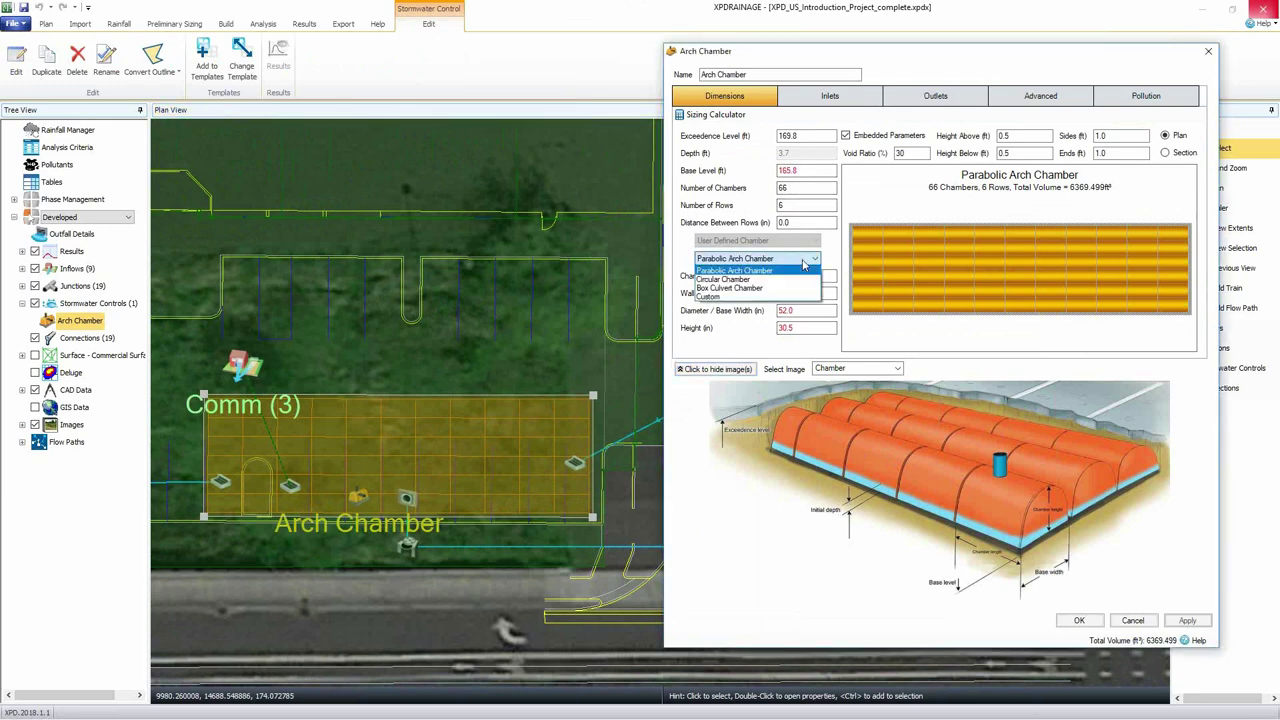
click(803, 265)
click(1186, 152)
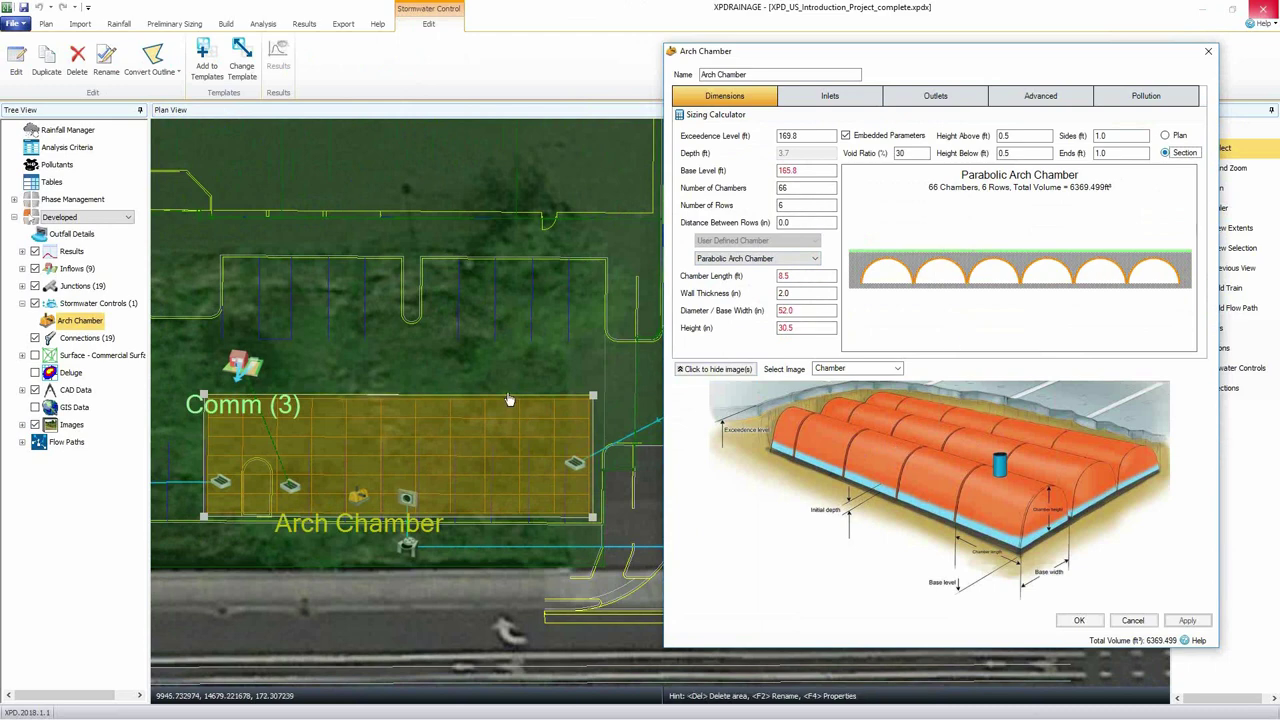
click(1166, 135)
- Enlarge the Arch Chamber outline in the plan view by widening it to 8 rows and lengthening it to 104 chambers
drag(507, 396, 512, 357)
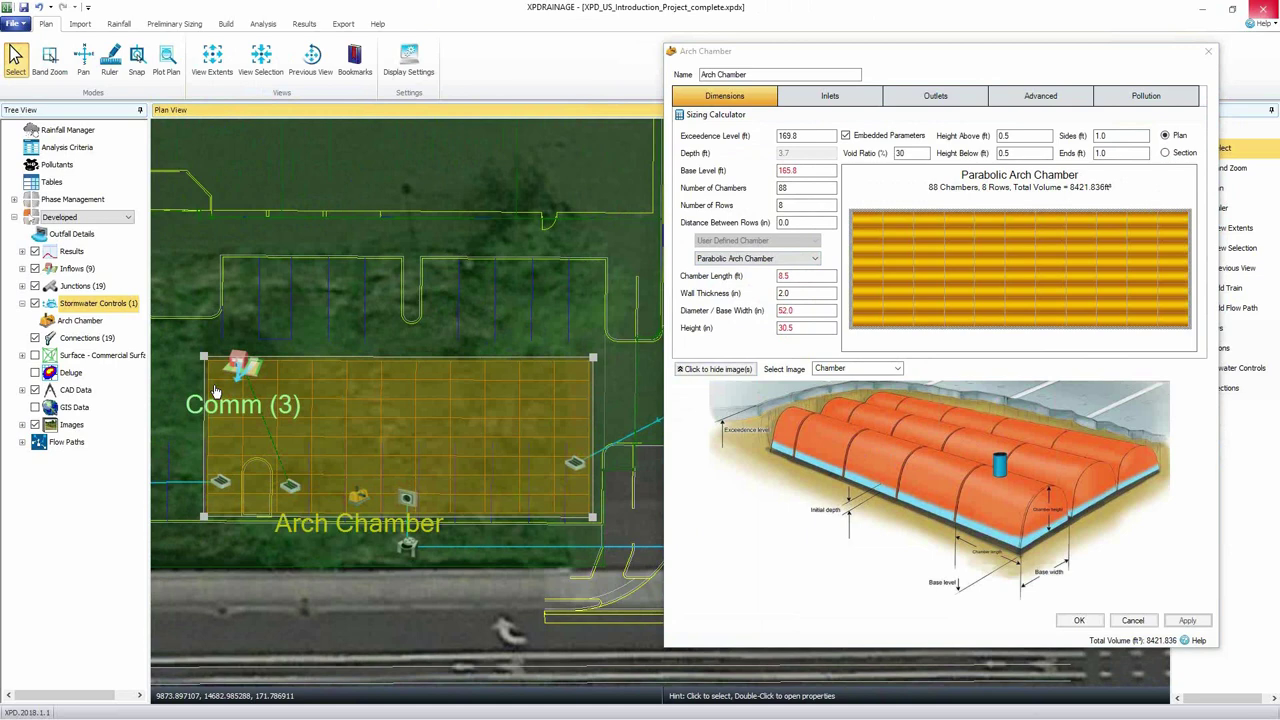
scroll(194, 374, up, 1)
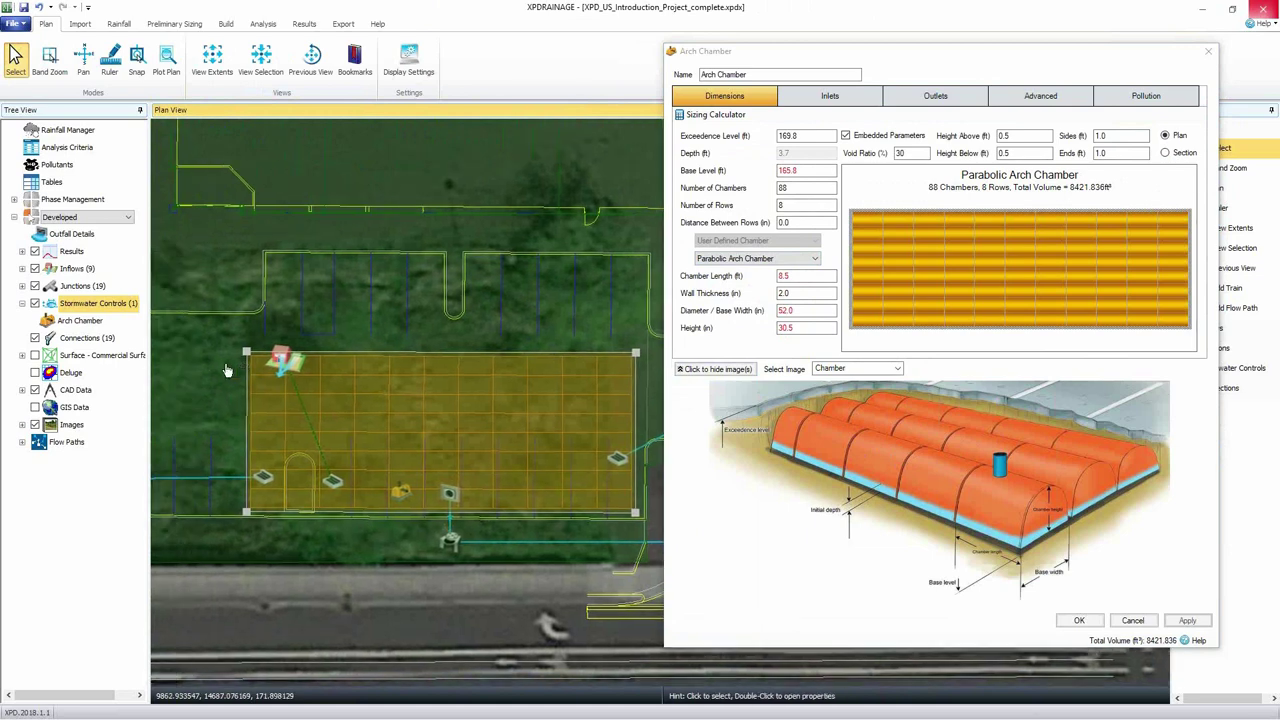
drag(188, 370, 222, 372)
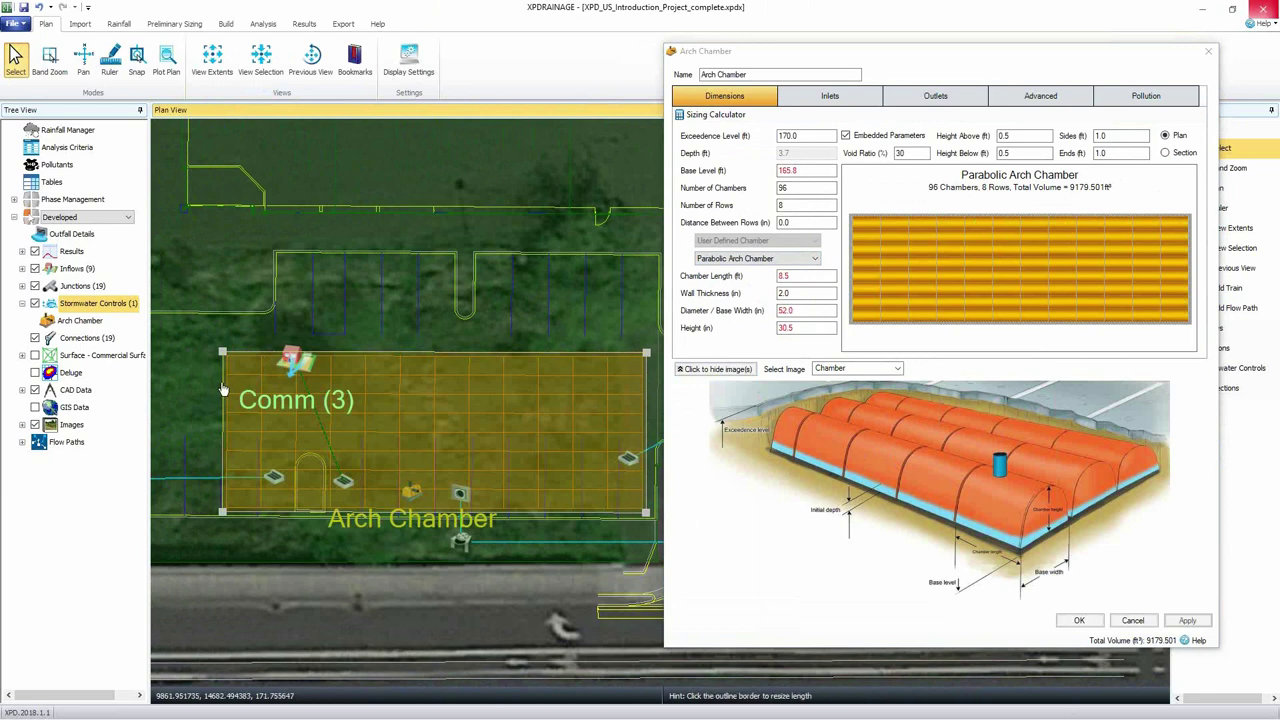
drag(224, 390, 187, 391)
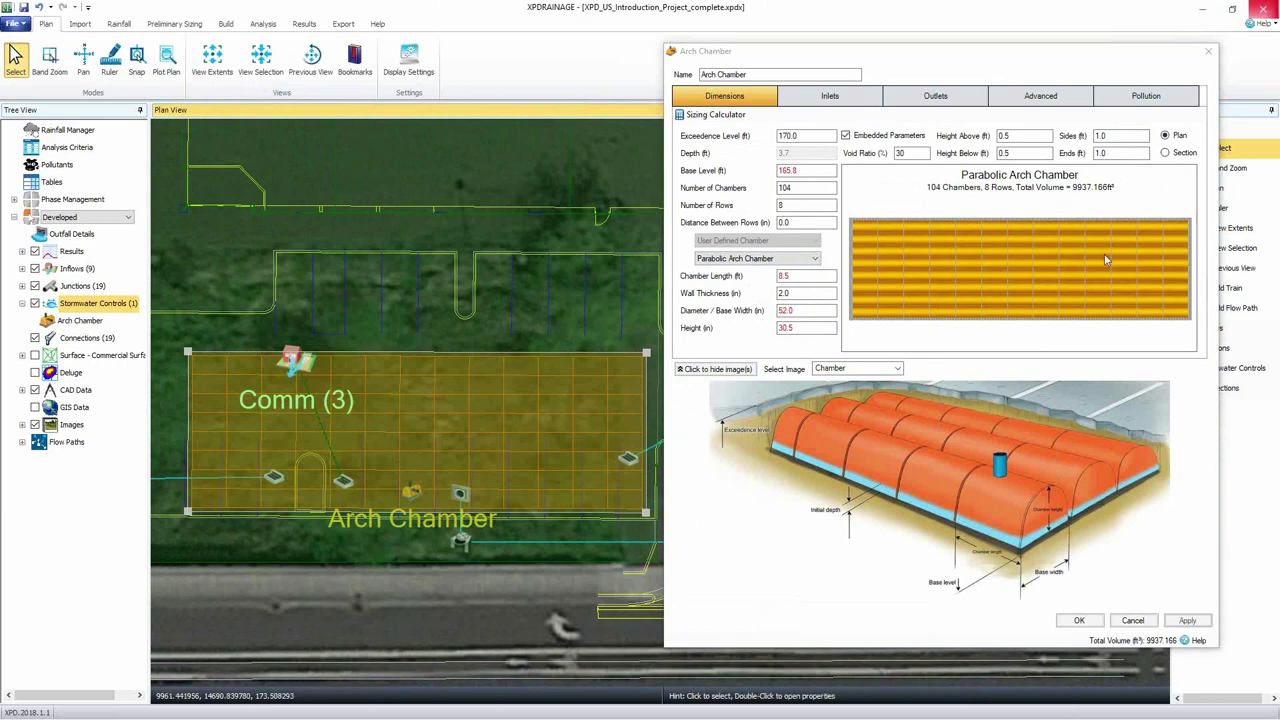